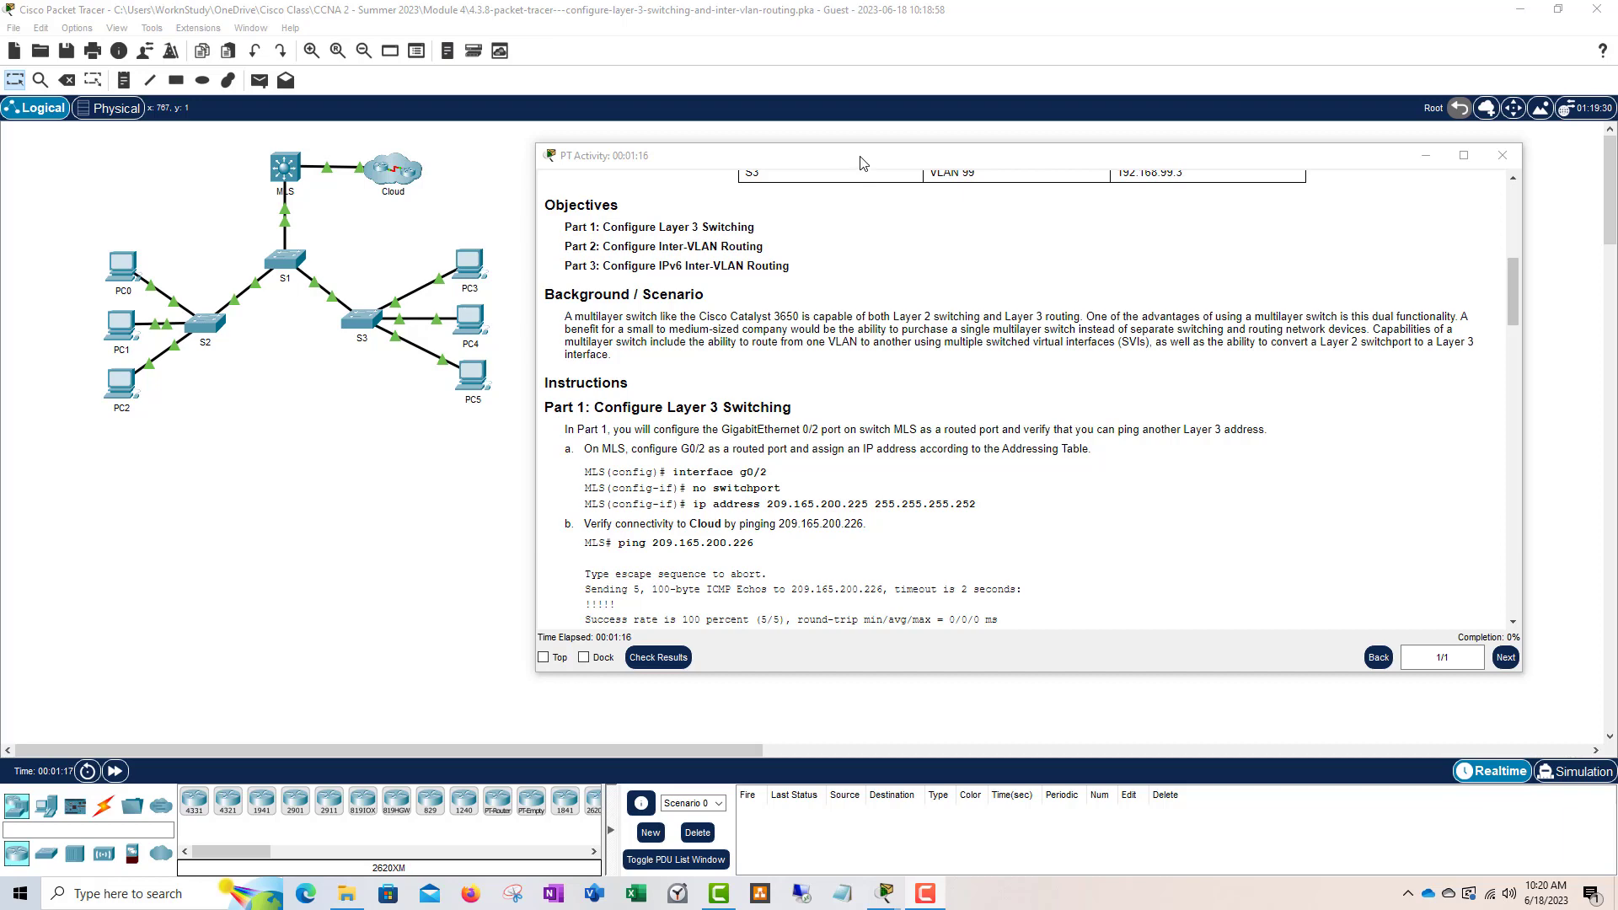
- Enlarge the activity instructions window and read the addressing table, objectives and background scenario
left_click_drag(862, 156, 862, 140)
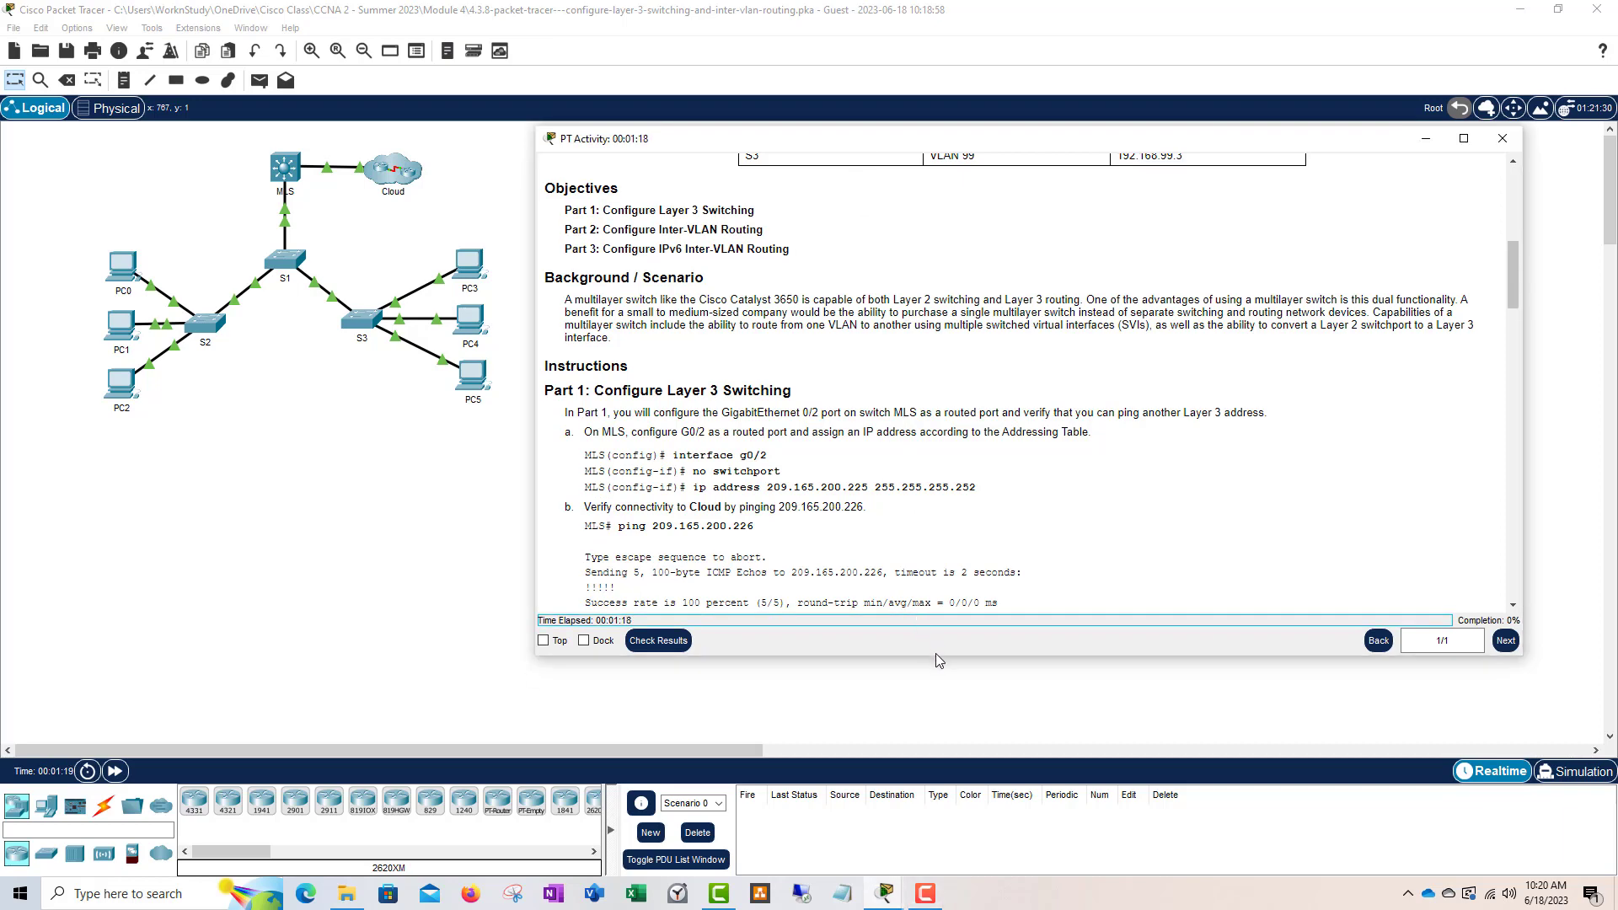
left_click_drag(935, 655, 935, 707)
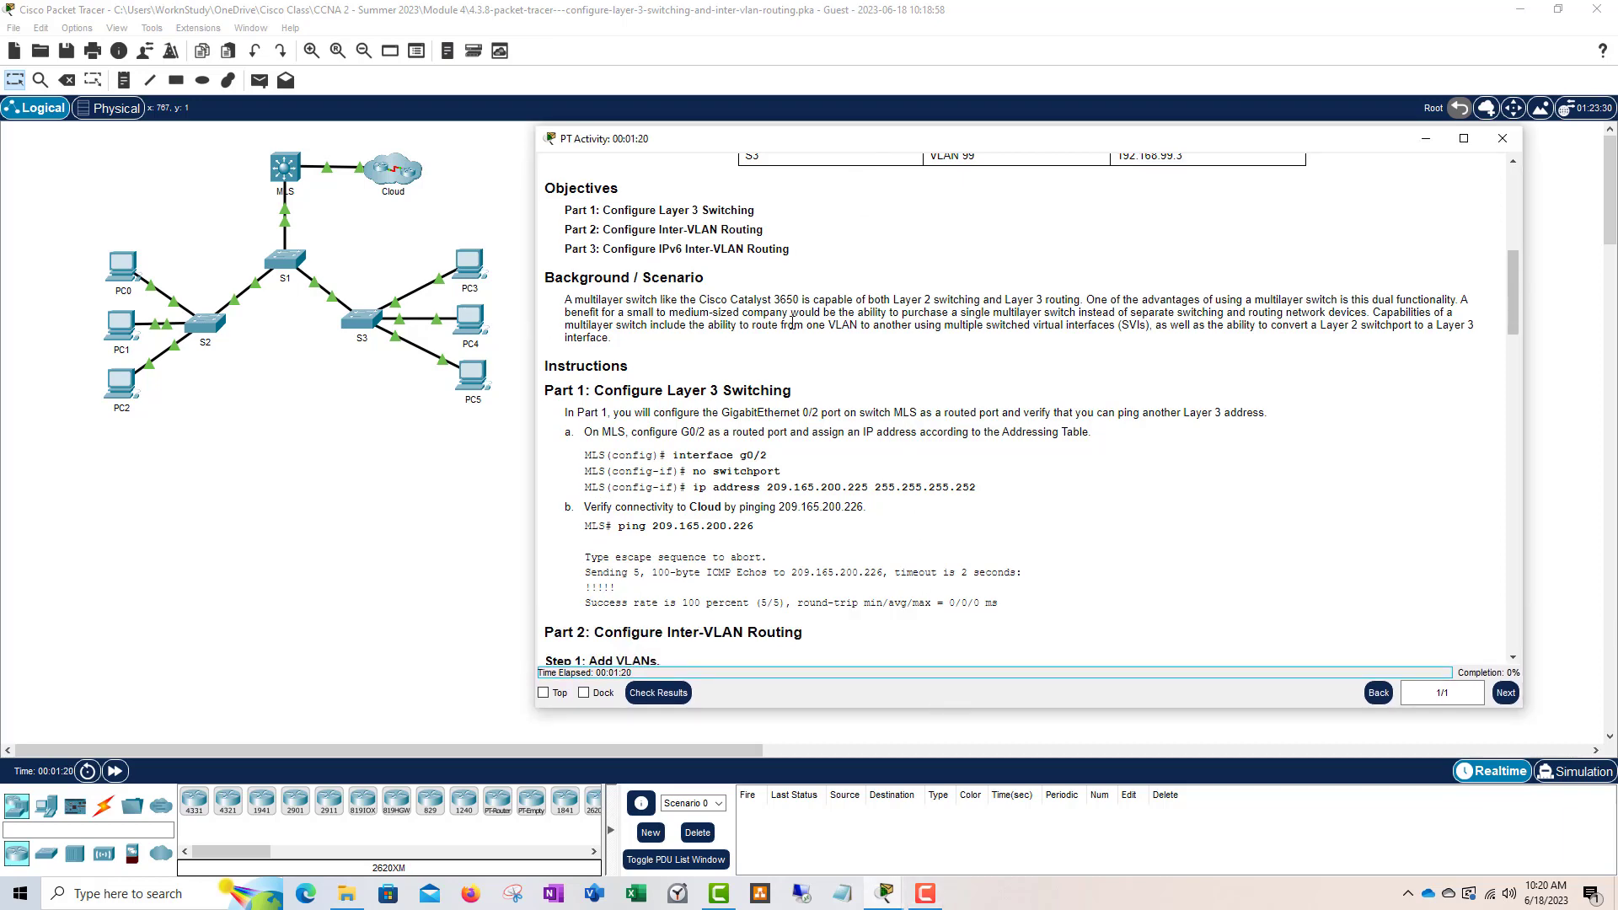
scroll(842, 329, "up", 5)
scroll(845, 329, "down", 4)
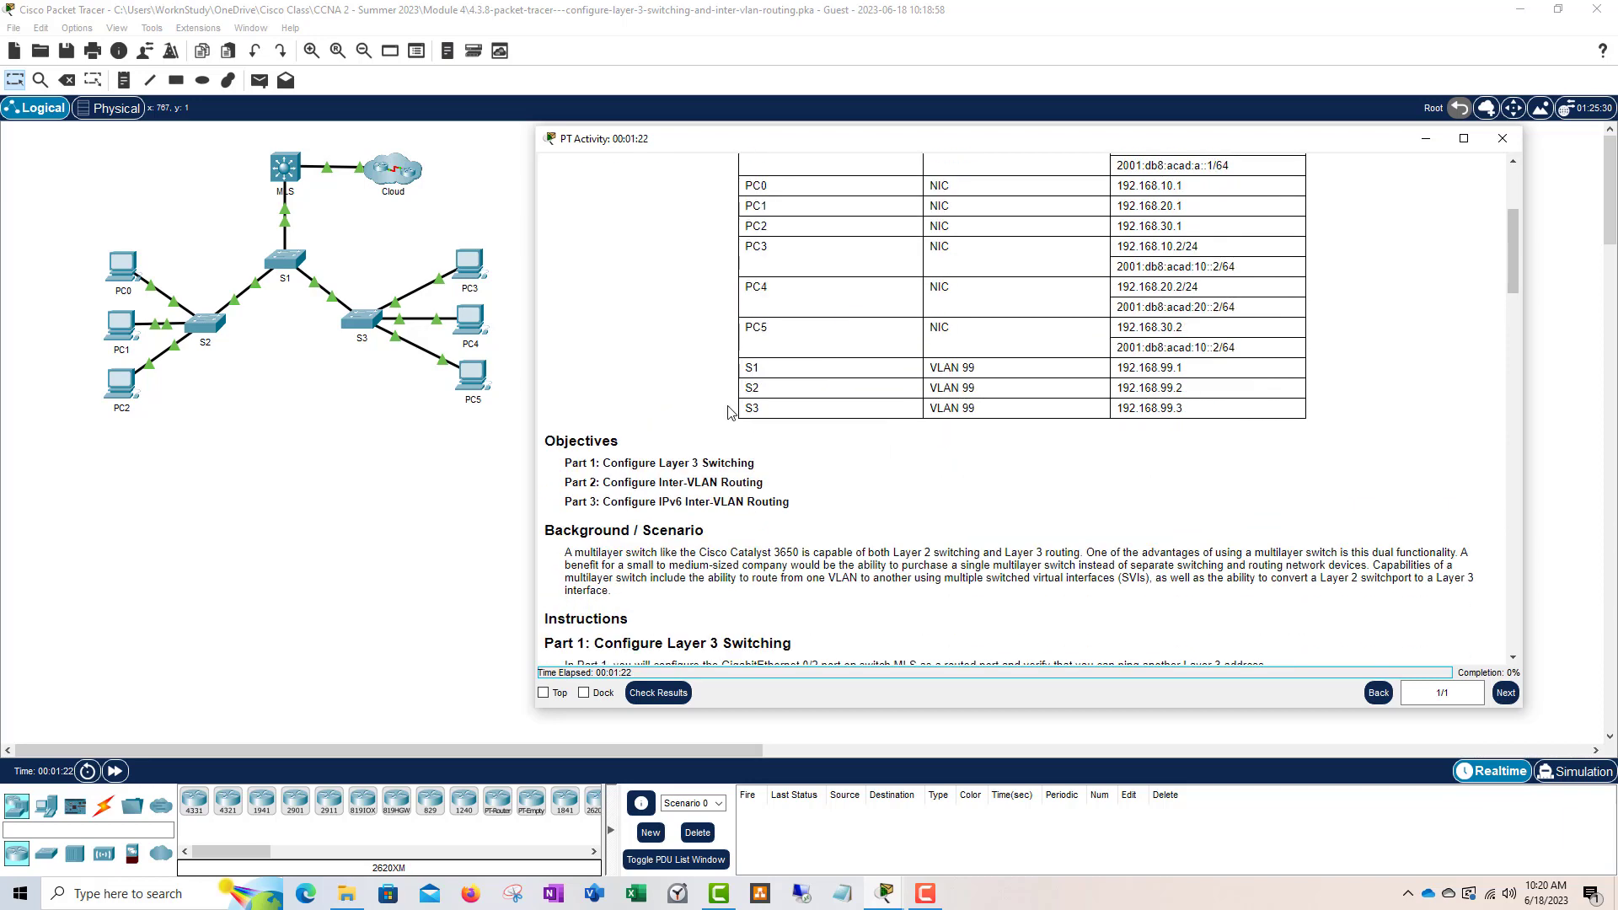
scroll(847, 404, "up", 1)
scroll(847, 406, "up", 3)
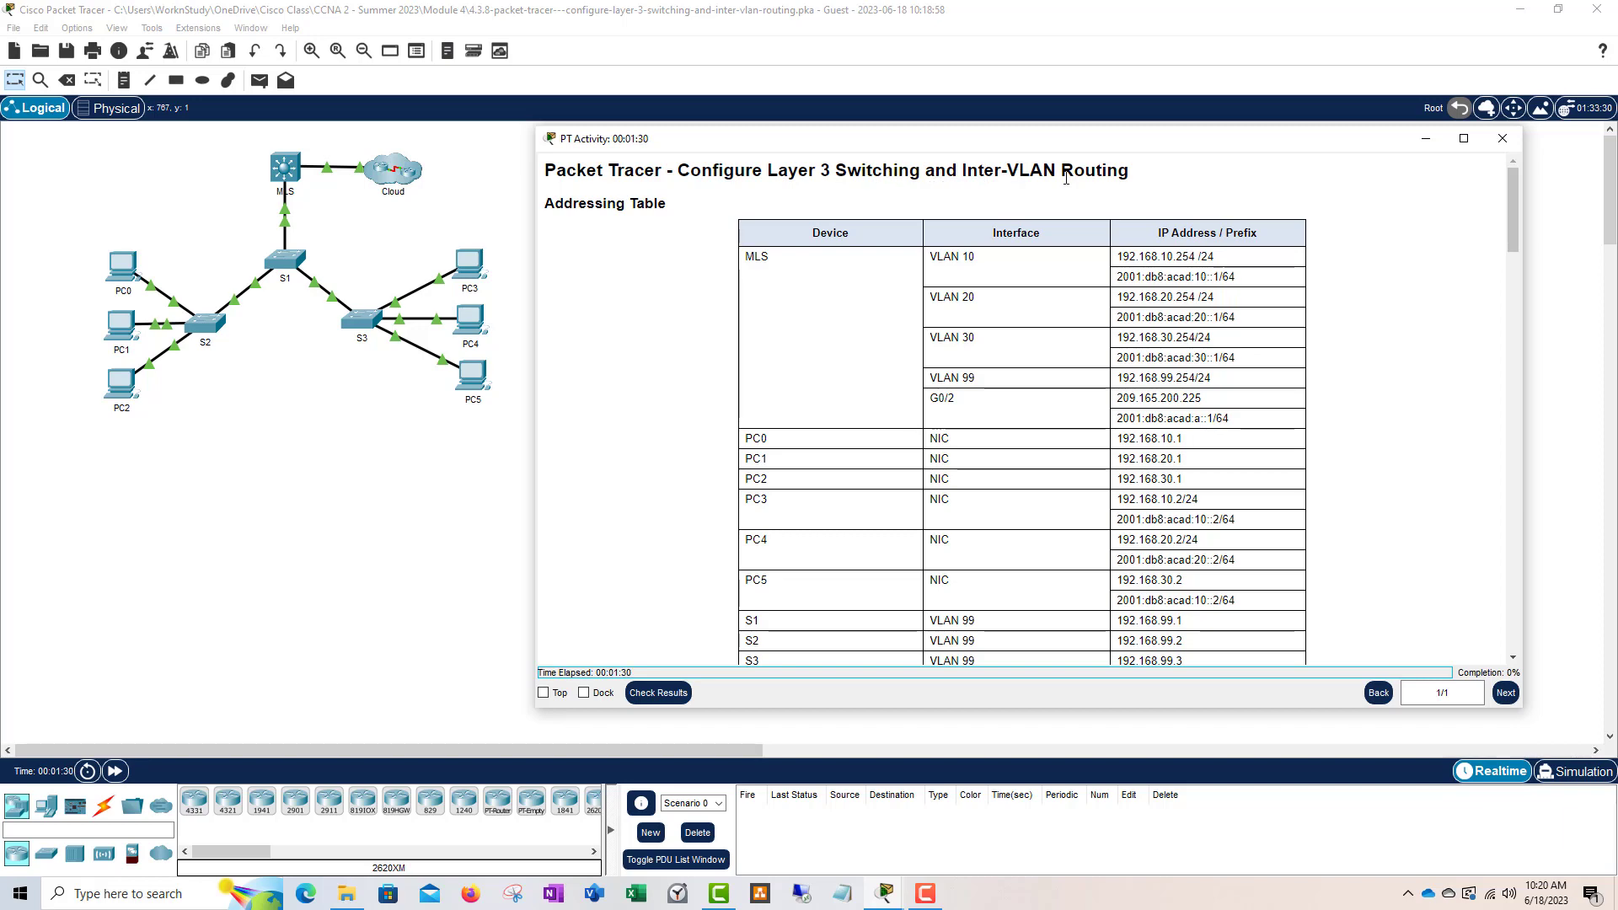
scroll(881, 399, "down", 5)
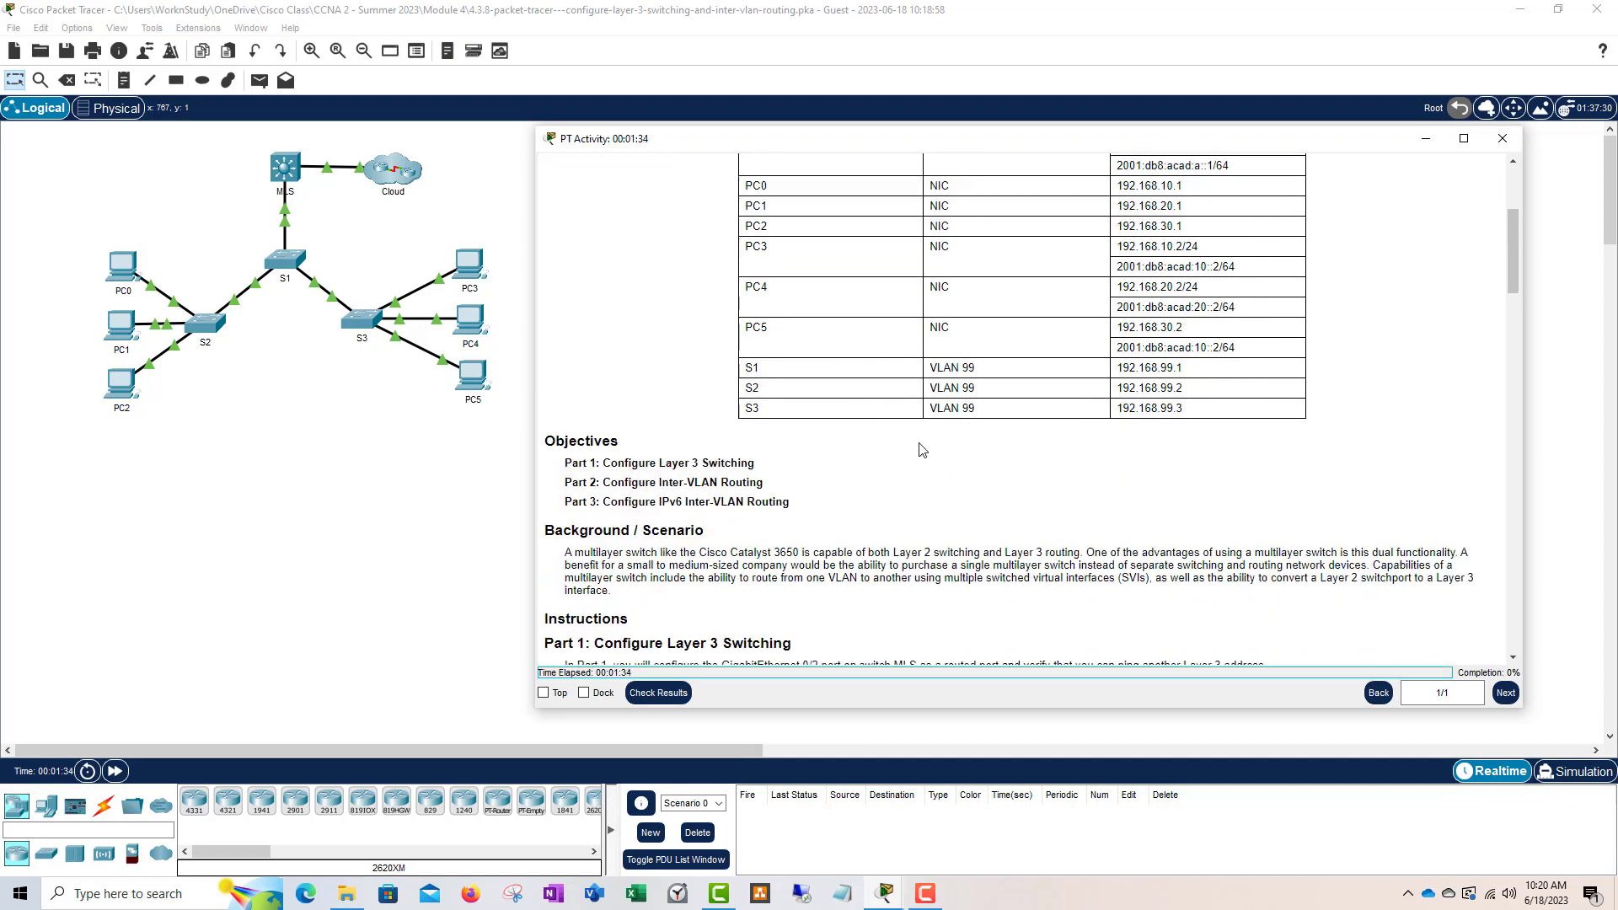
scroll(927, 452, "down", 2)
scroll(827, 443, "down", 1)
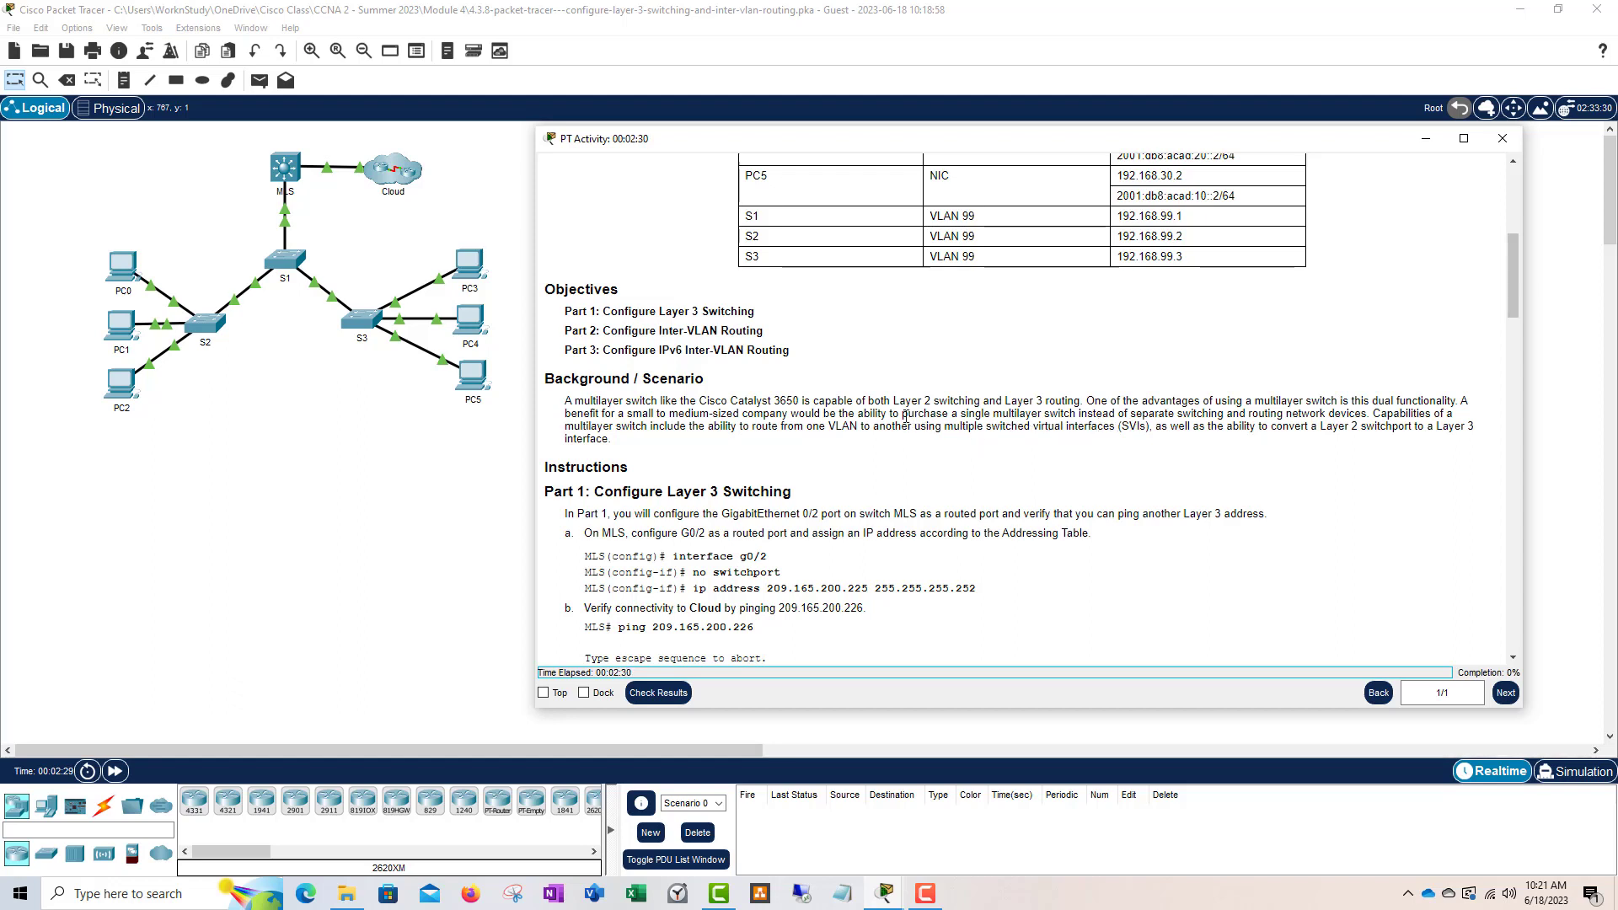
scroll(1305, 410, "down", 1)
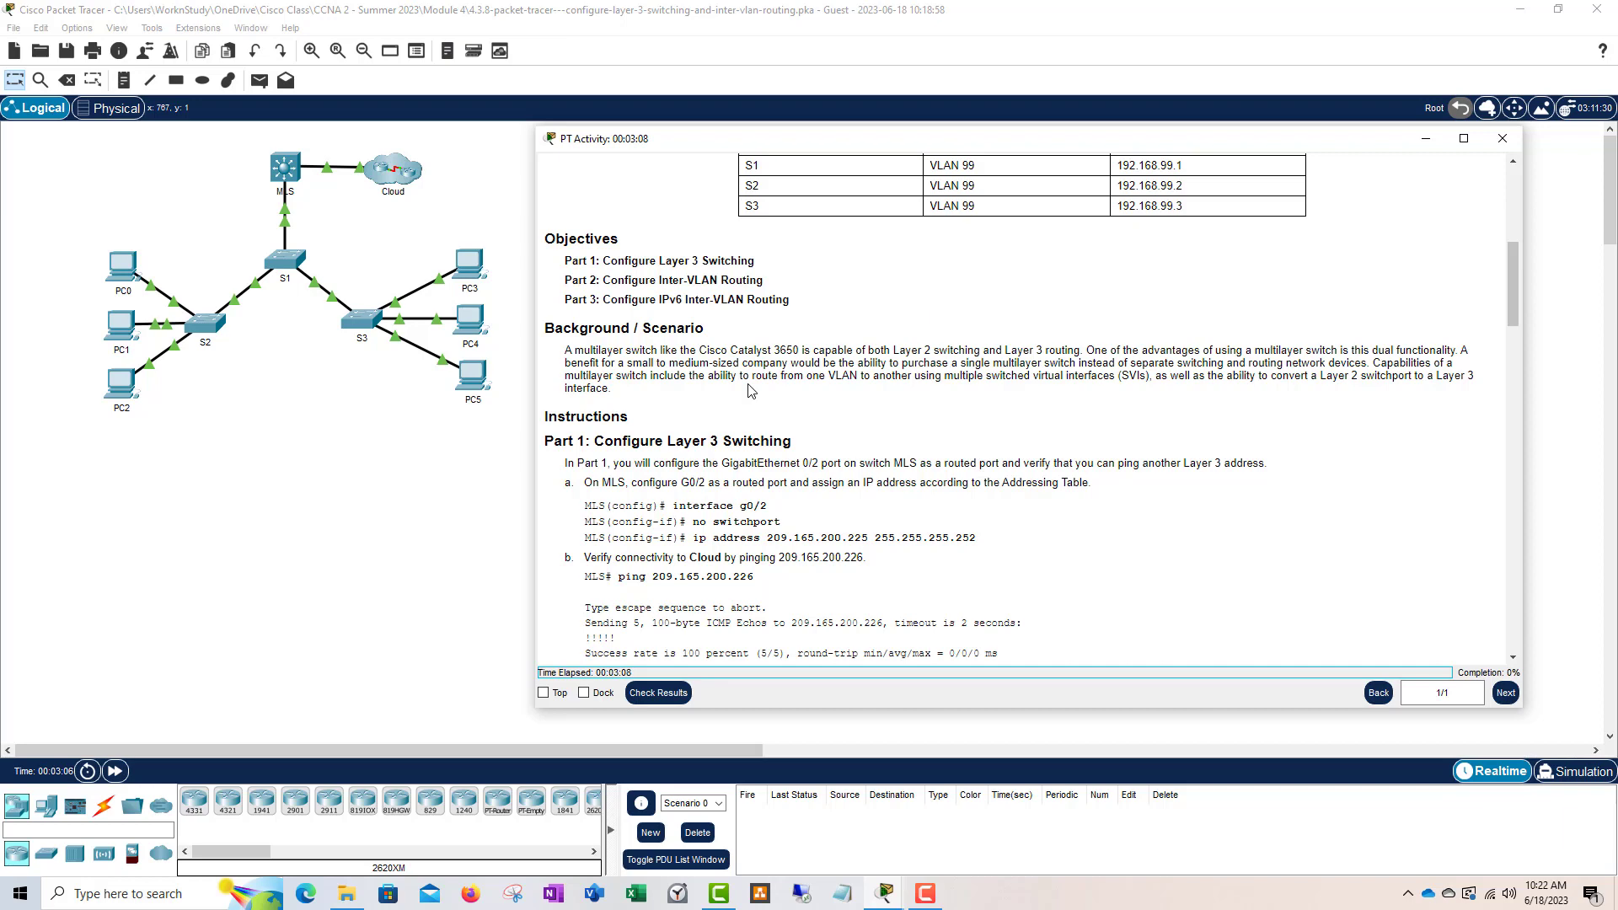
- Recheck the addressing table and look through the Part 1 instructions for configuring Layer 3 switching
scroll(885, 386, "up", 7)
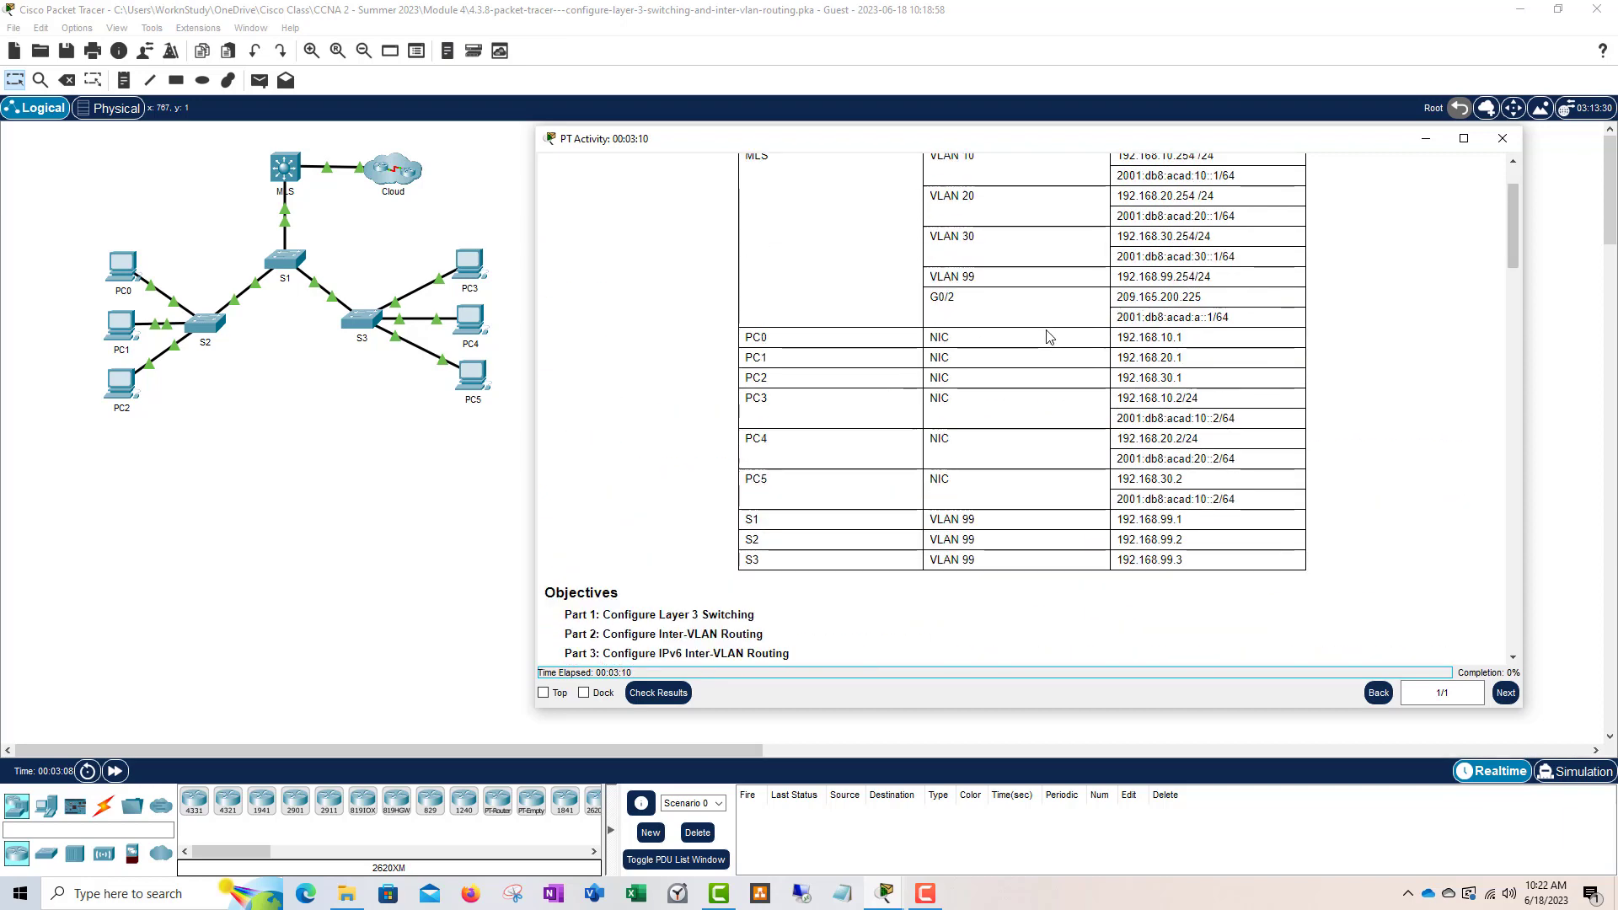
scroll(1037, 324, "up", 2)
scroll(847, 308, "down", 3)
scroll(838, 497, "down", 2)
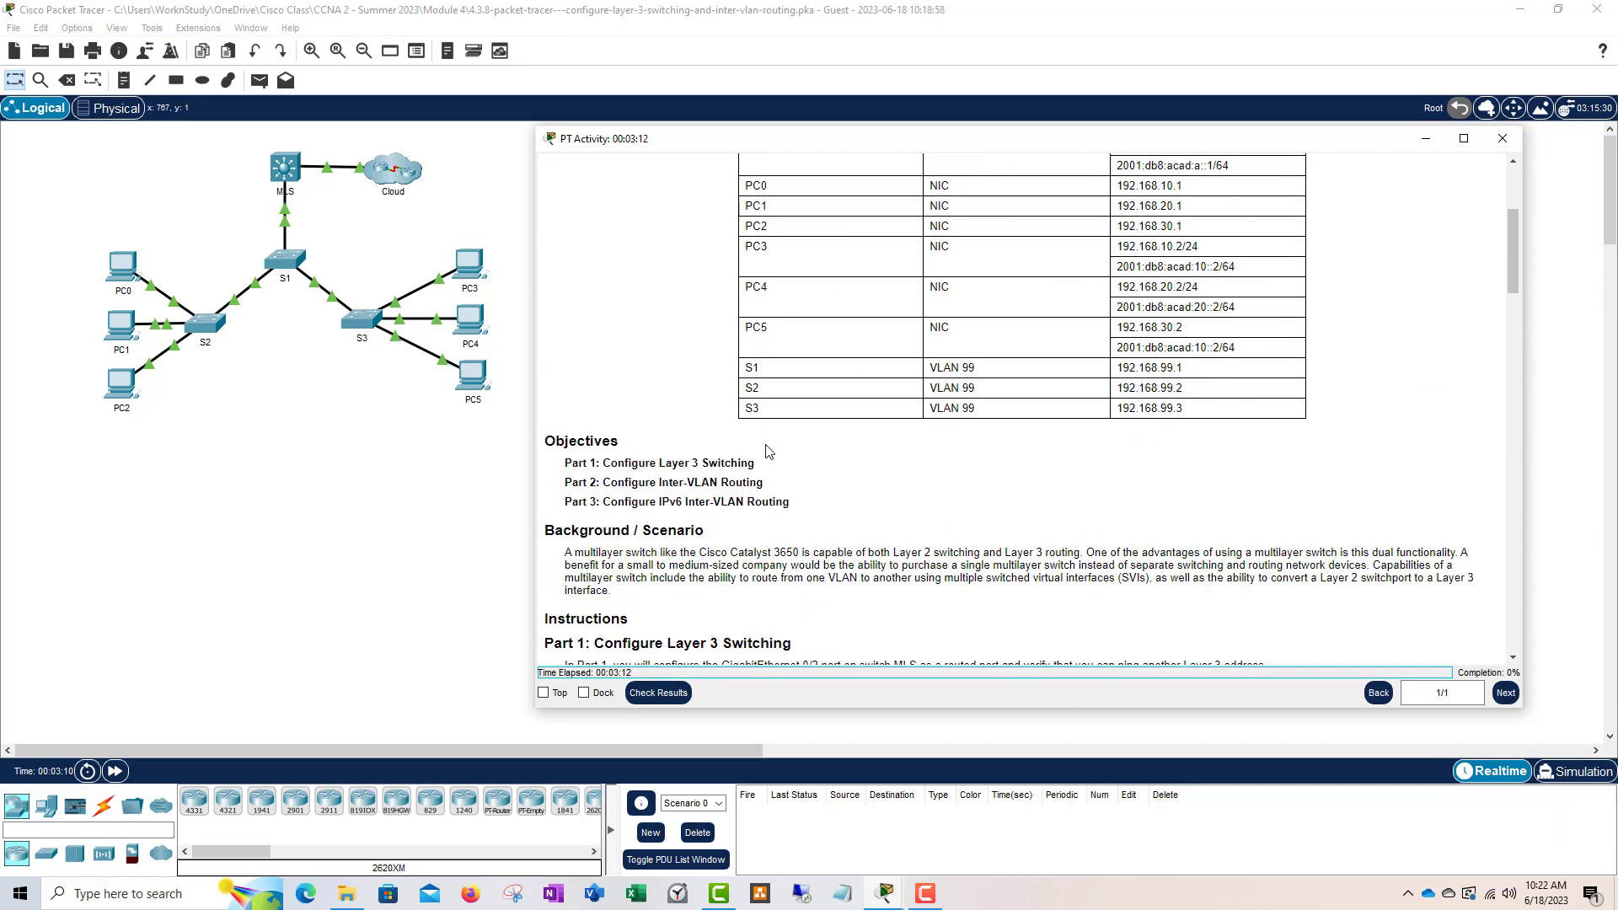
scroll(1070, 387, "down", 1)
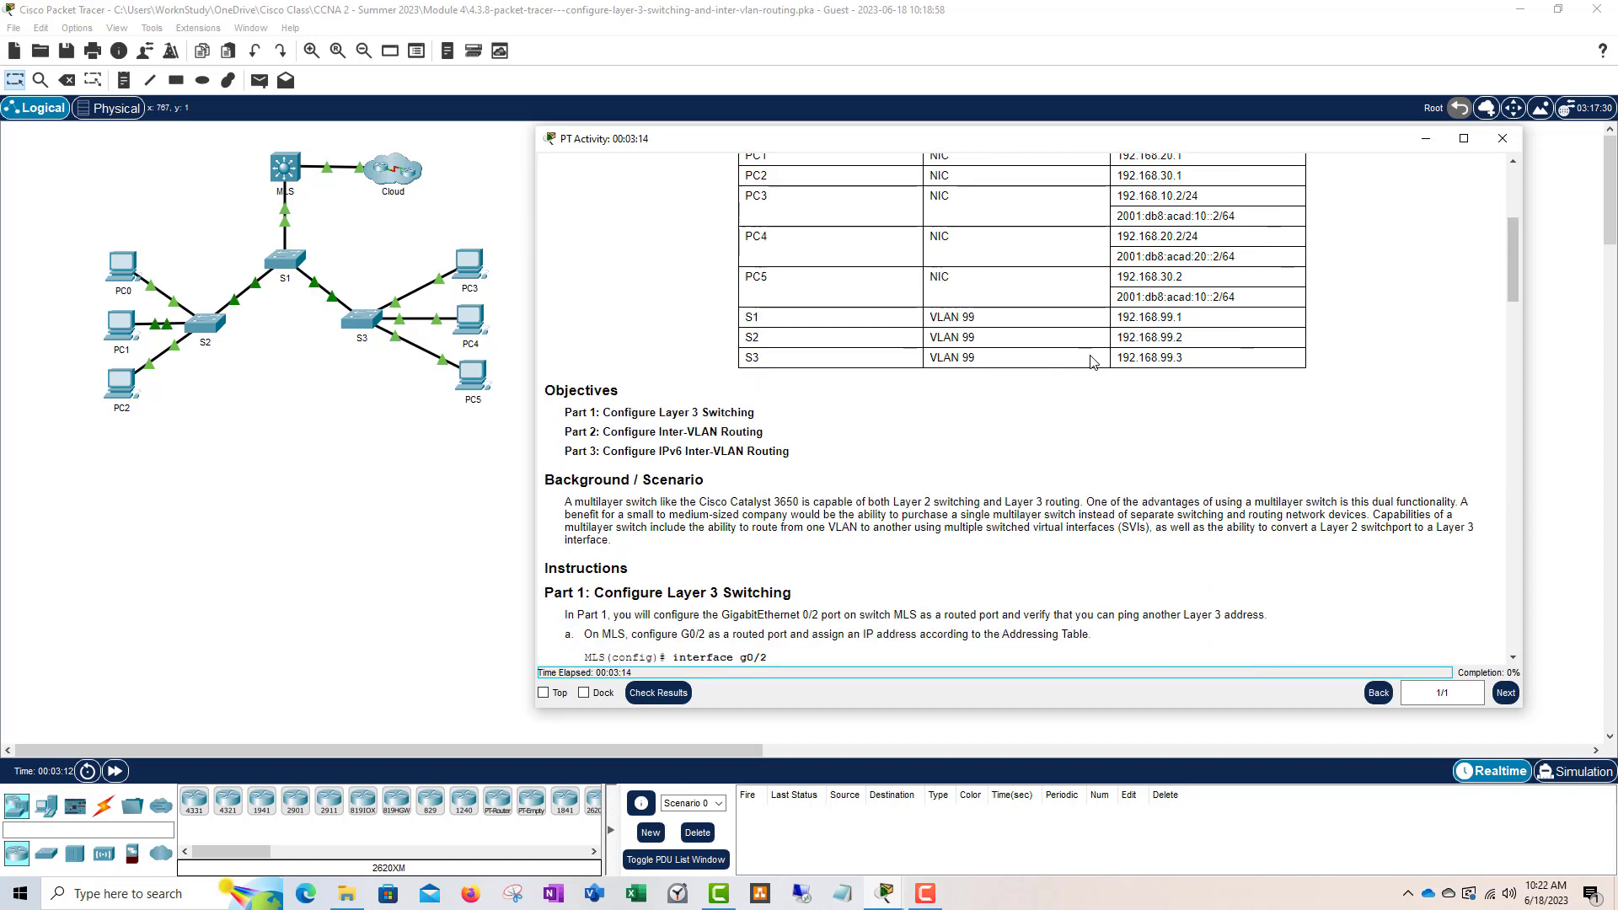
scroll(1093, 361, "down", 1)
scroll(846, 364, "down", 1)
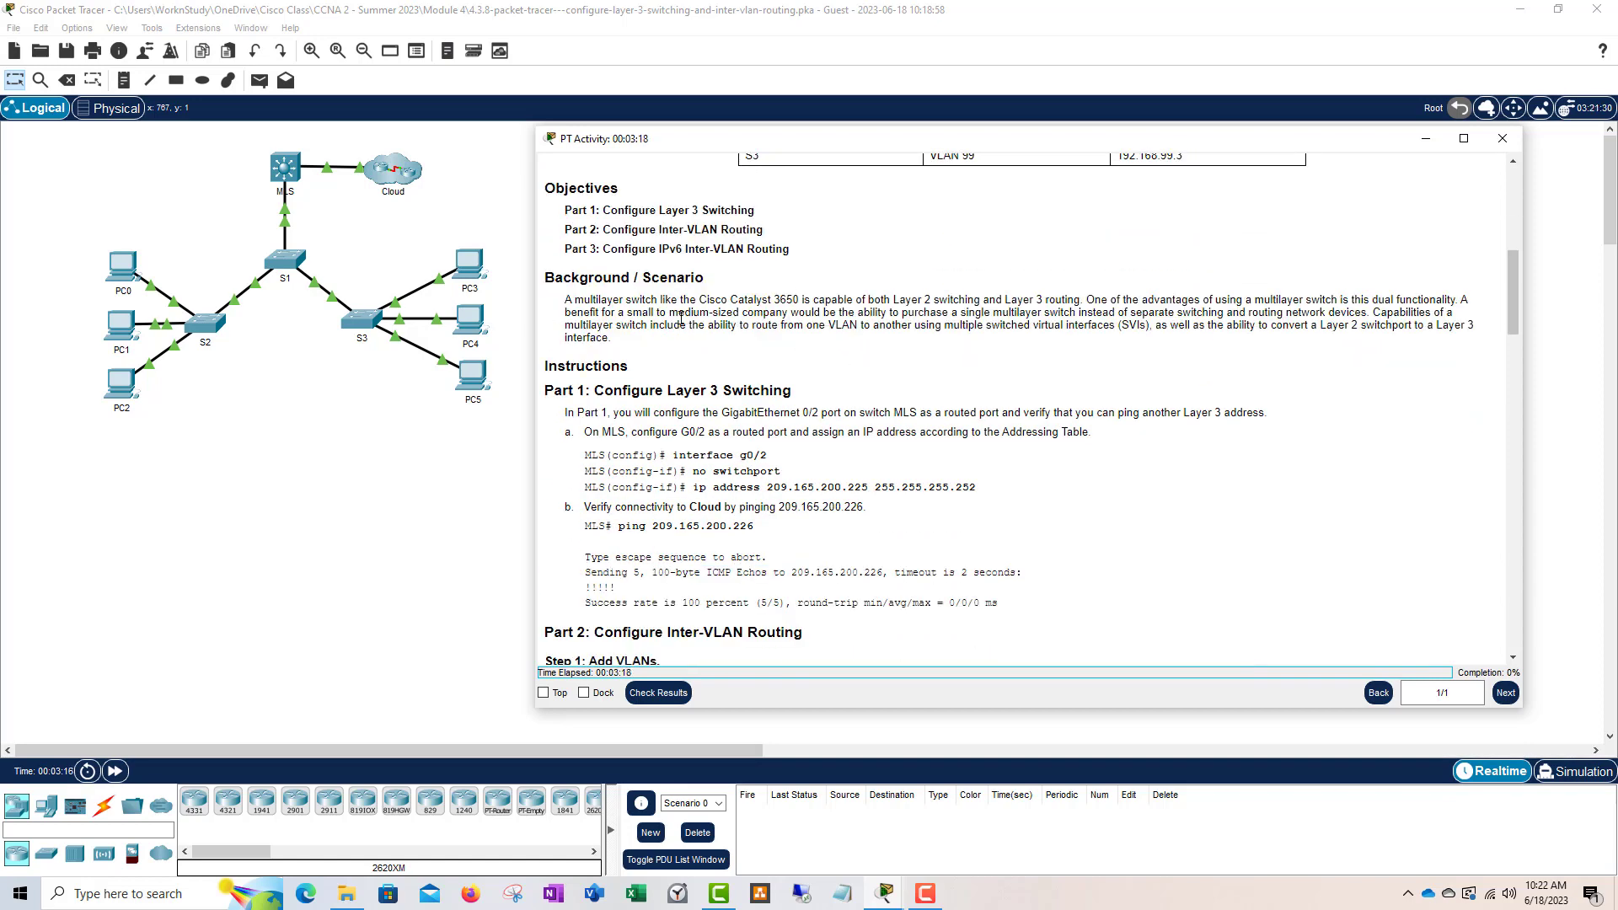
scroll(775, 334, "down", 1)
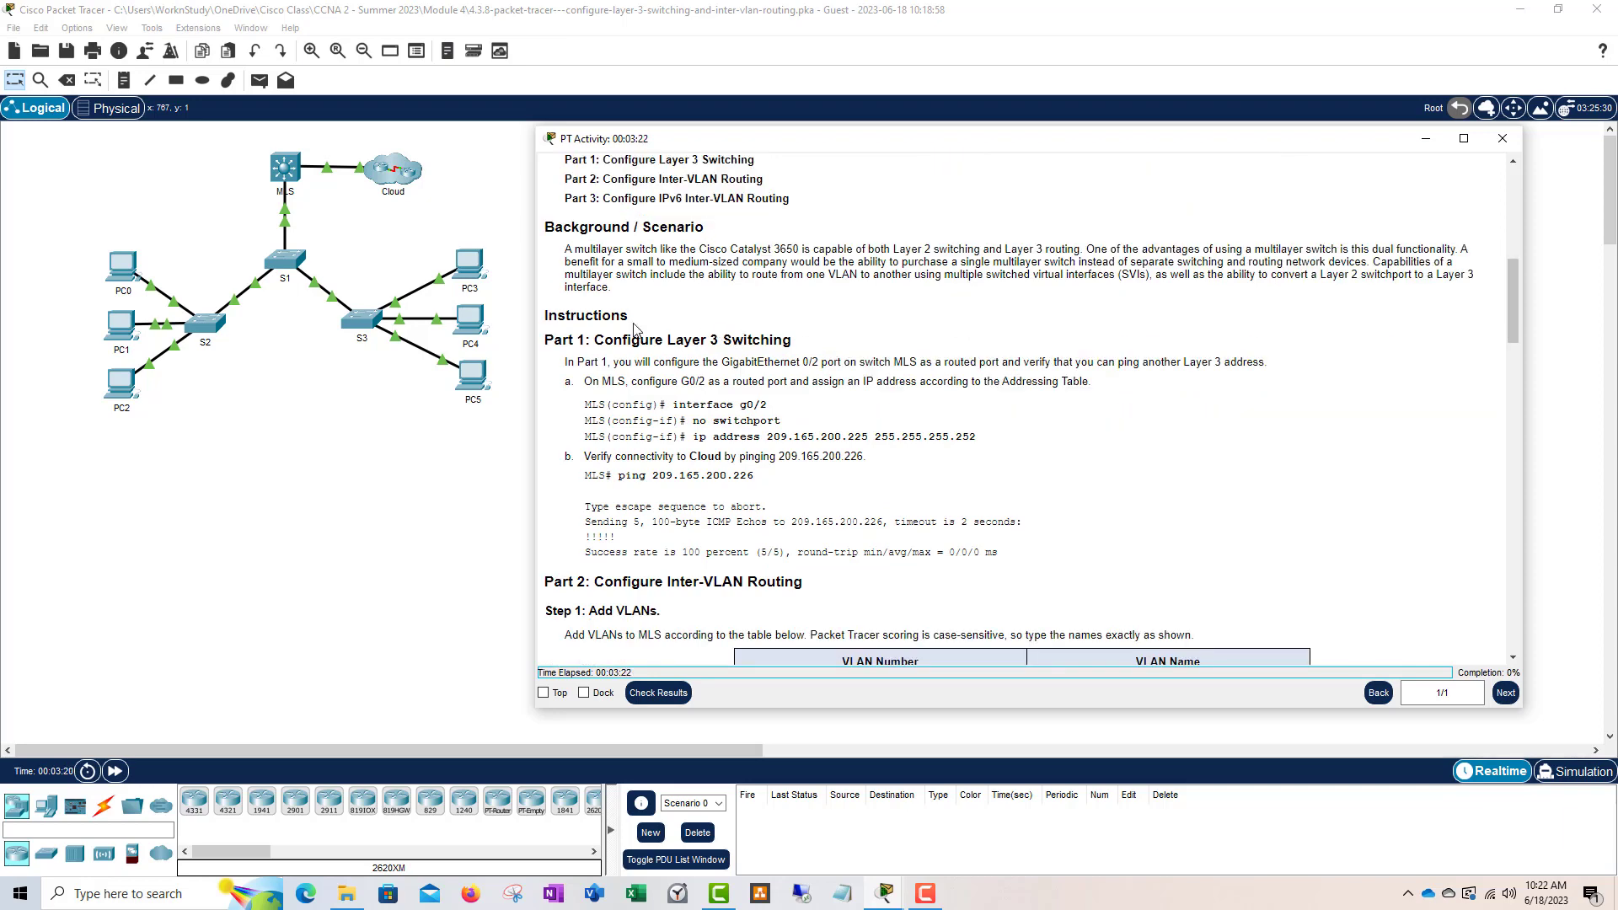
scroll(744, 388, "up", 2)
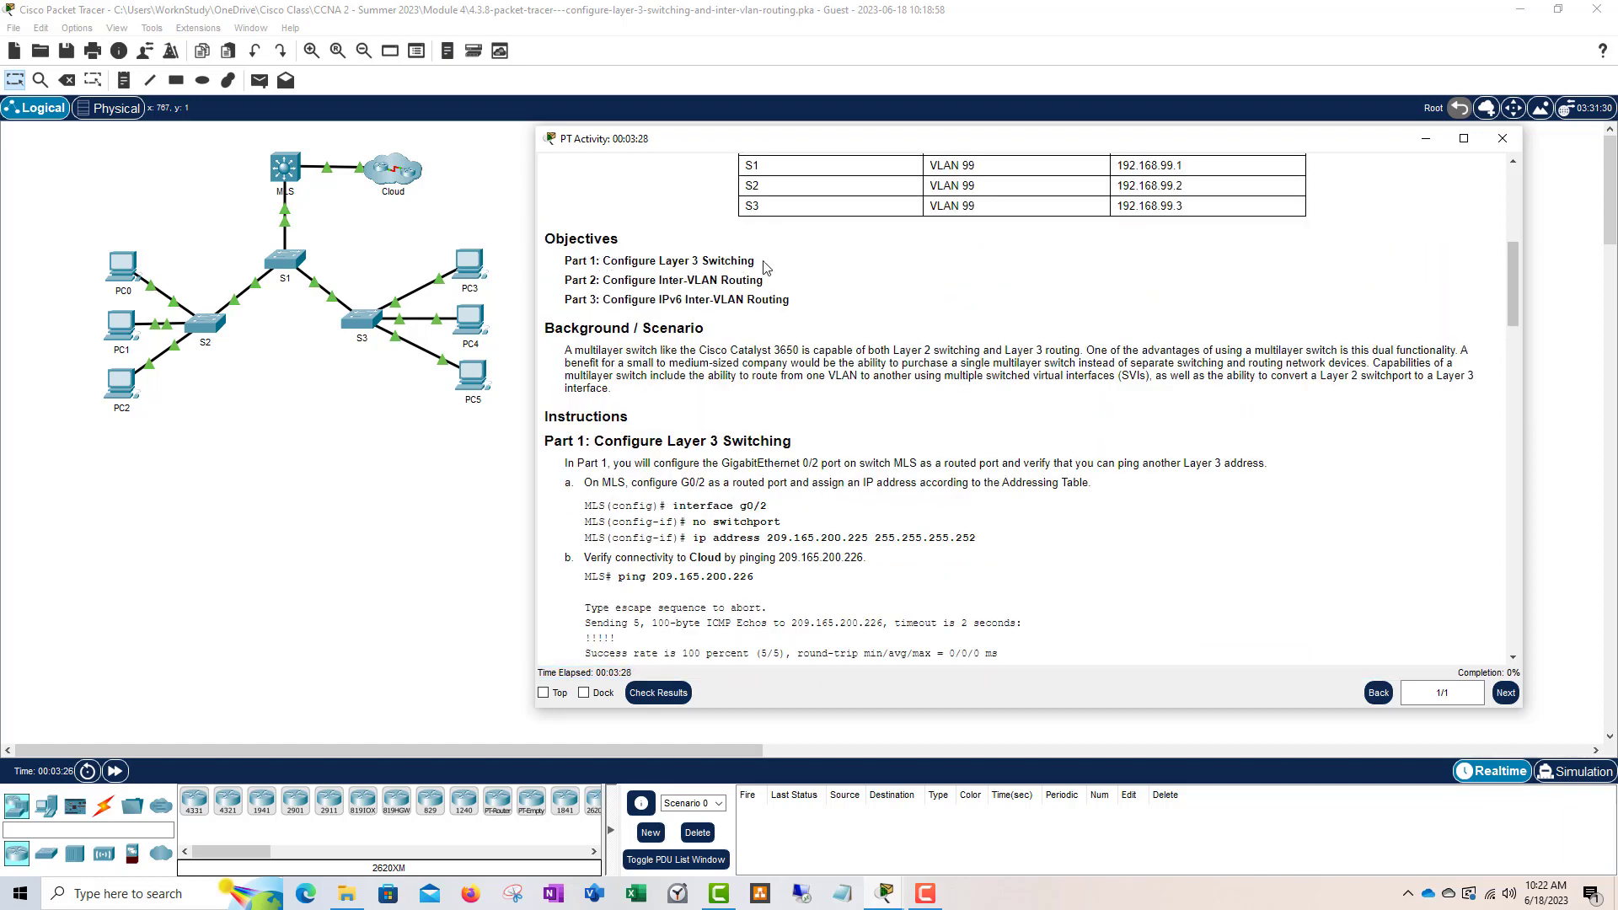
- Review the three objectives, highlighting Layer 3 switching, inter-VLAN routing and IPv6 inter-VLAN routing in turn
left_click_drag(749, 262, 674, 262)
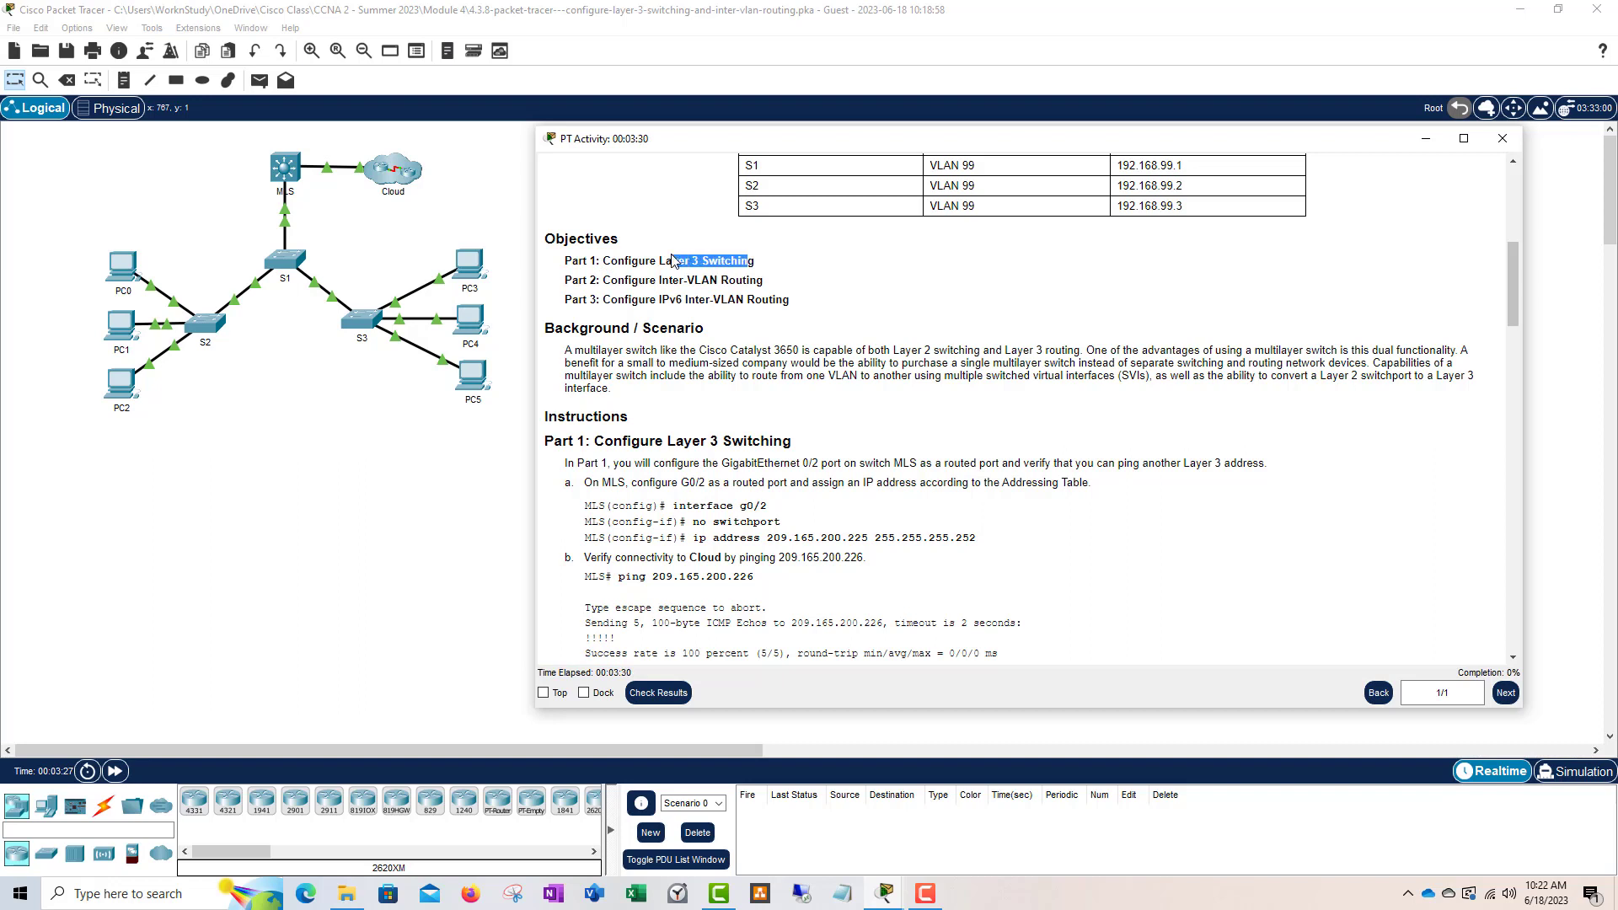
left_click(741, 274)
left_click_drag(764, 281, 664, 279)
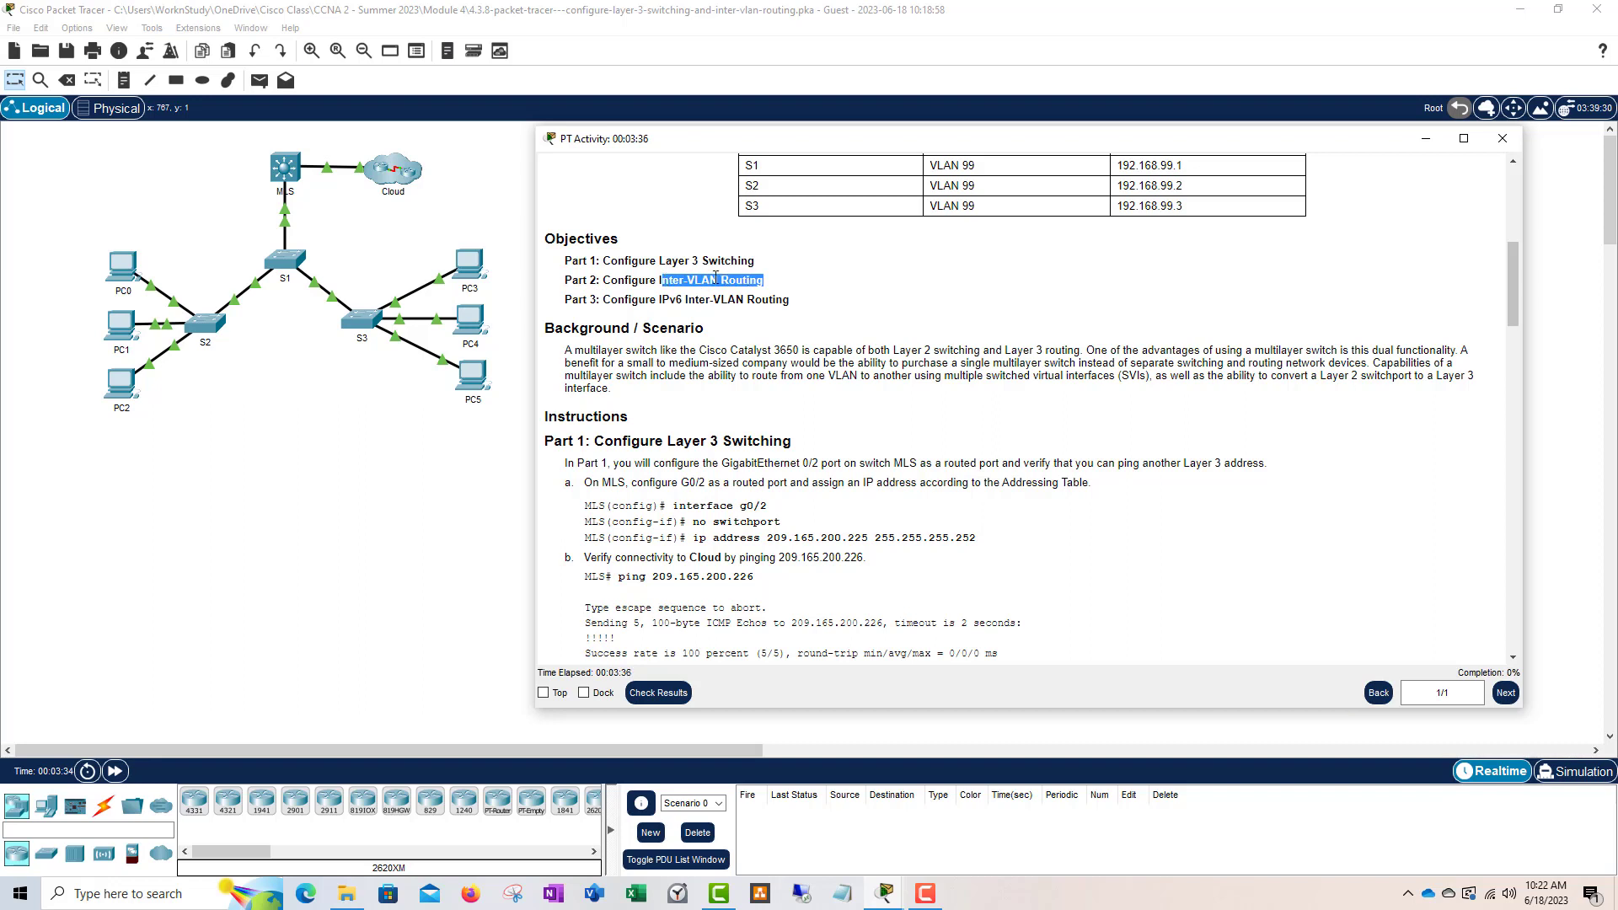
left_click(663, 307)
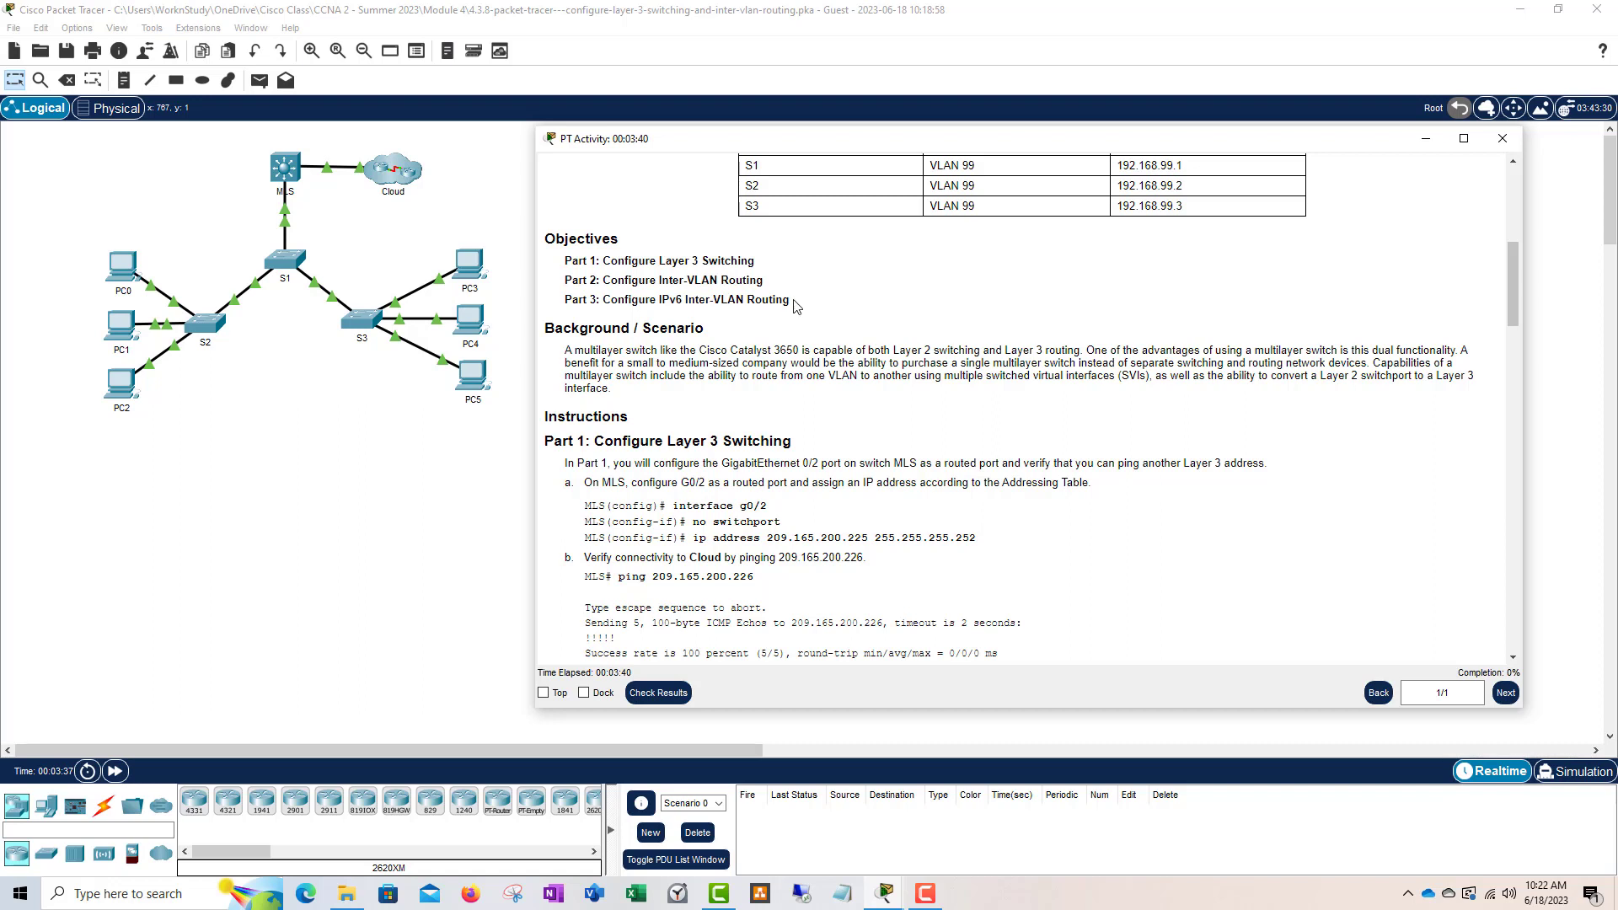
left_click_drag(793, 301, 660, 300)
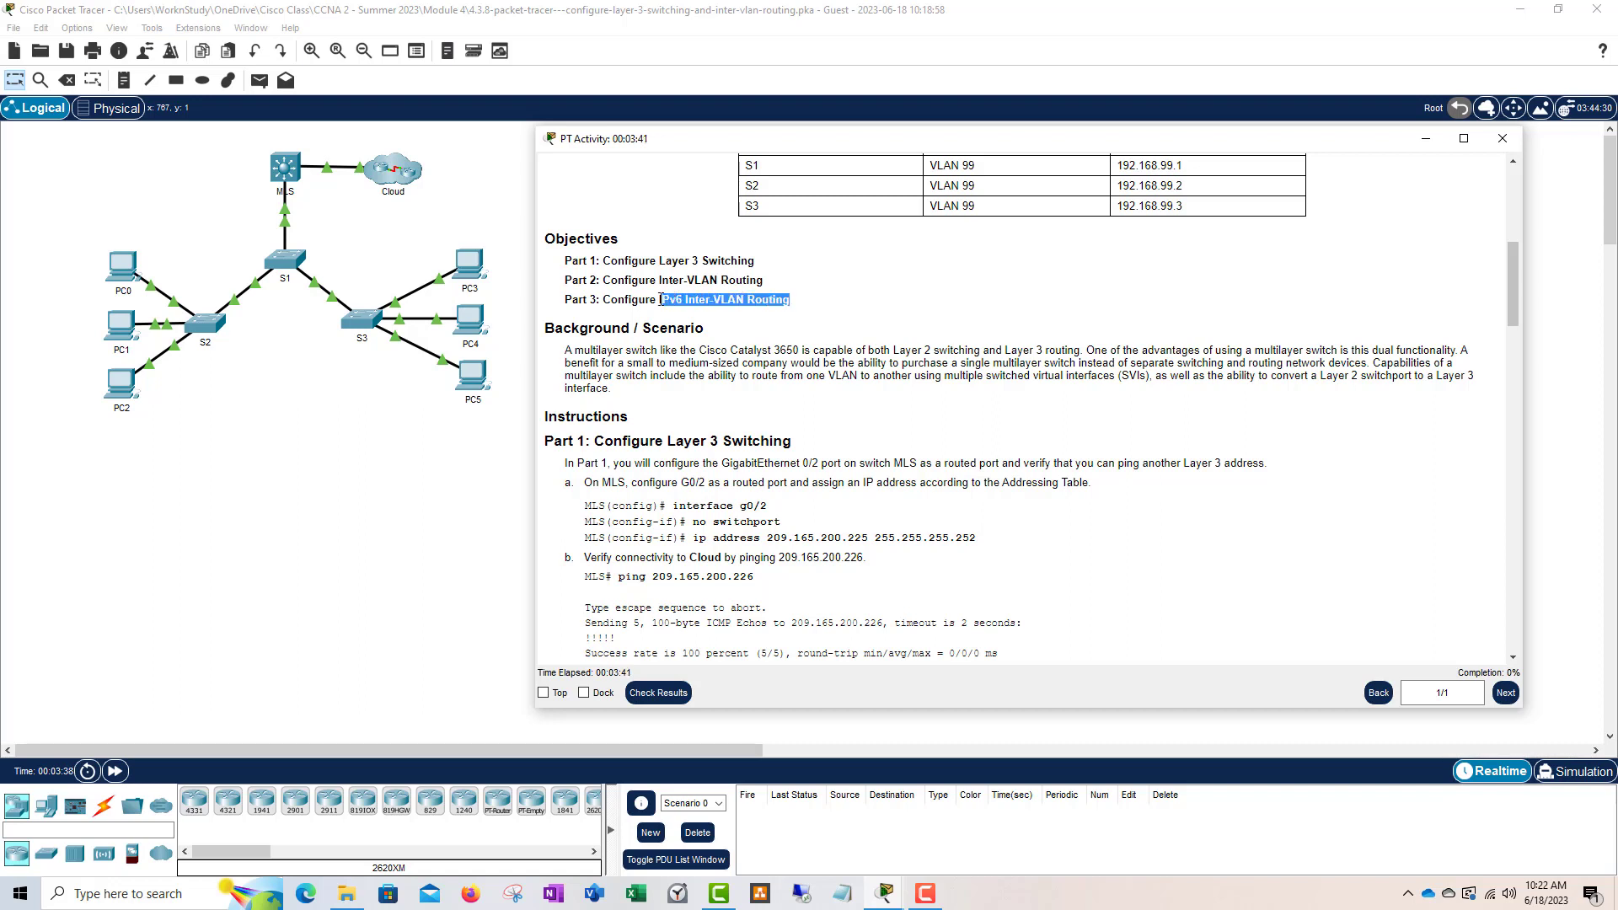
left_click(769, 303)
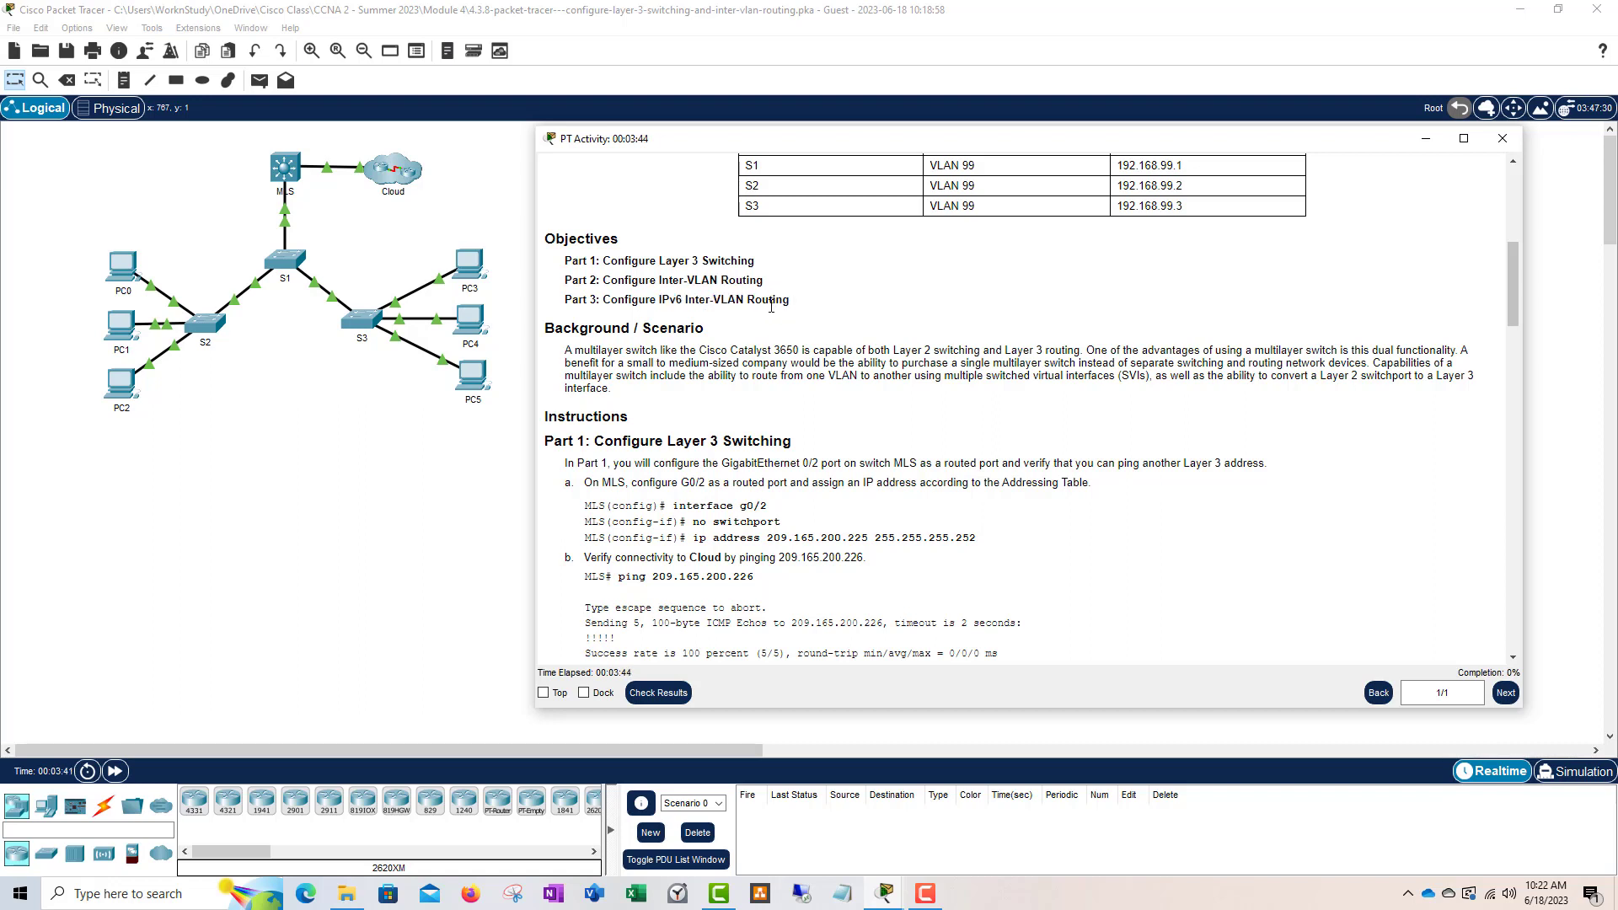
- Read the Part 1 introduction and highlight the words "routed port" in it
scroll(789, 391, "down", 1)
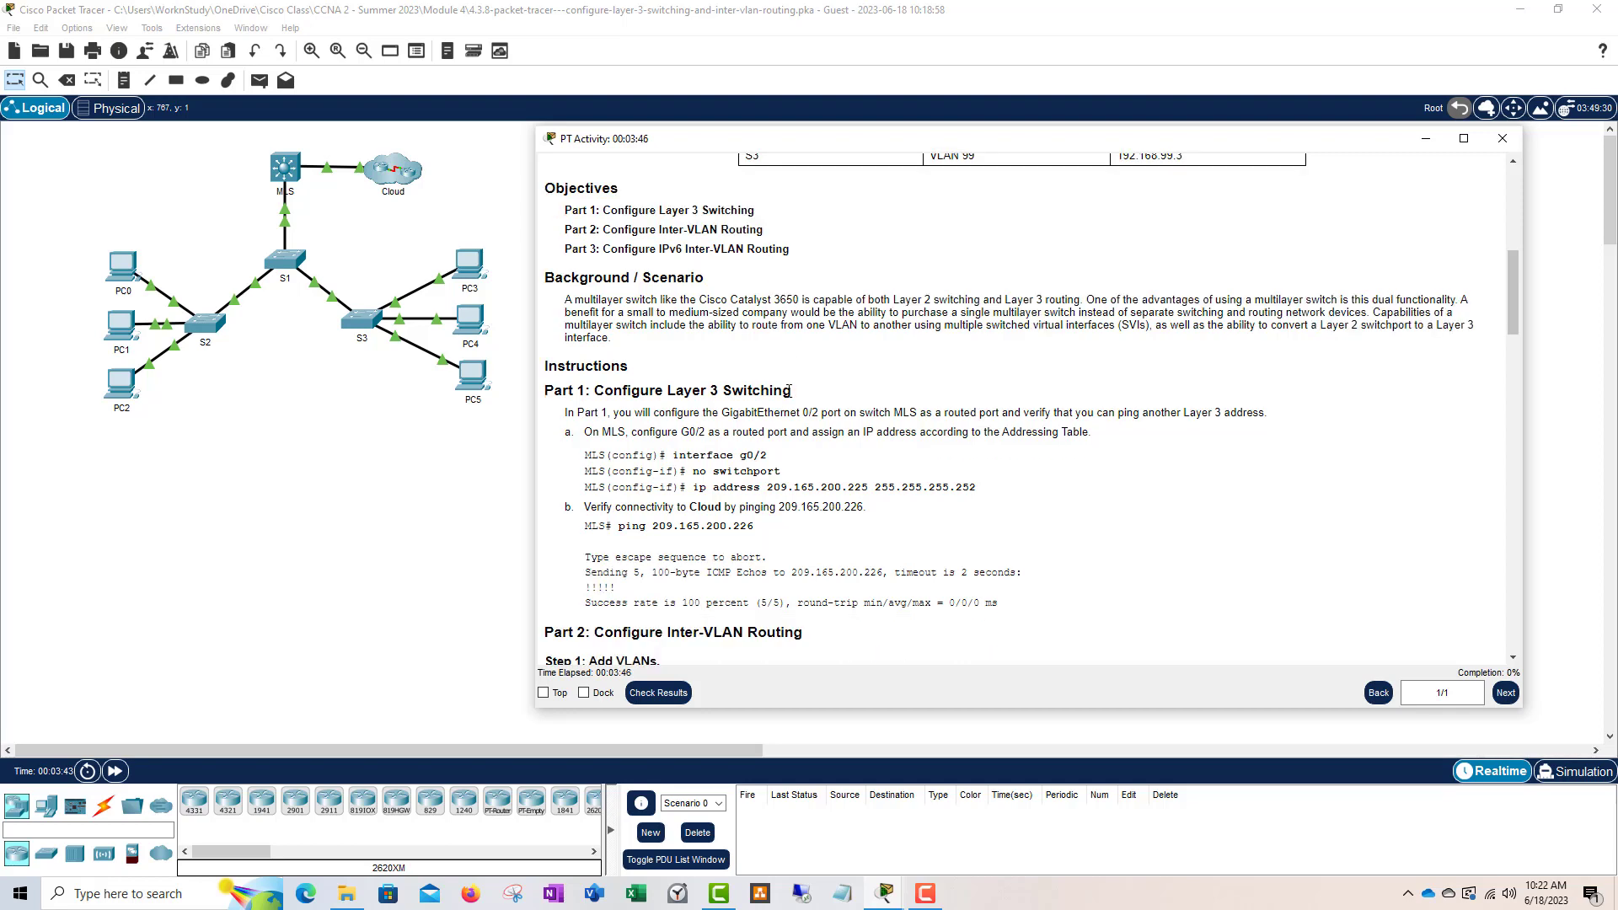
scroll(678, 368, "down", 1)
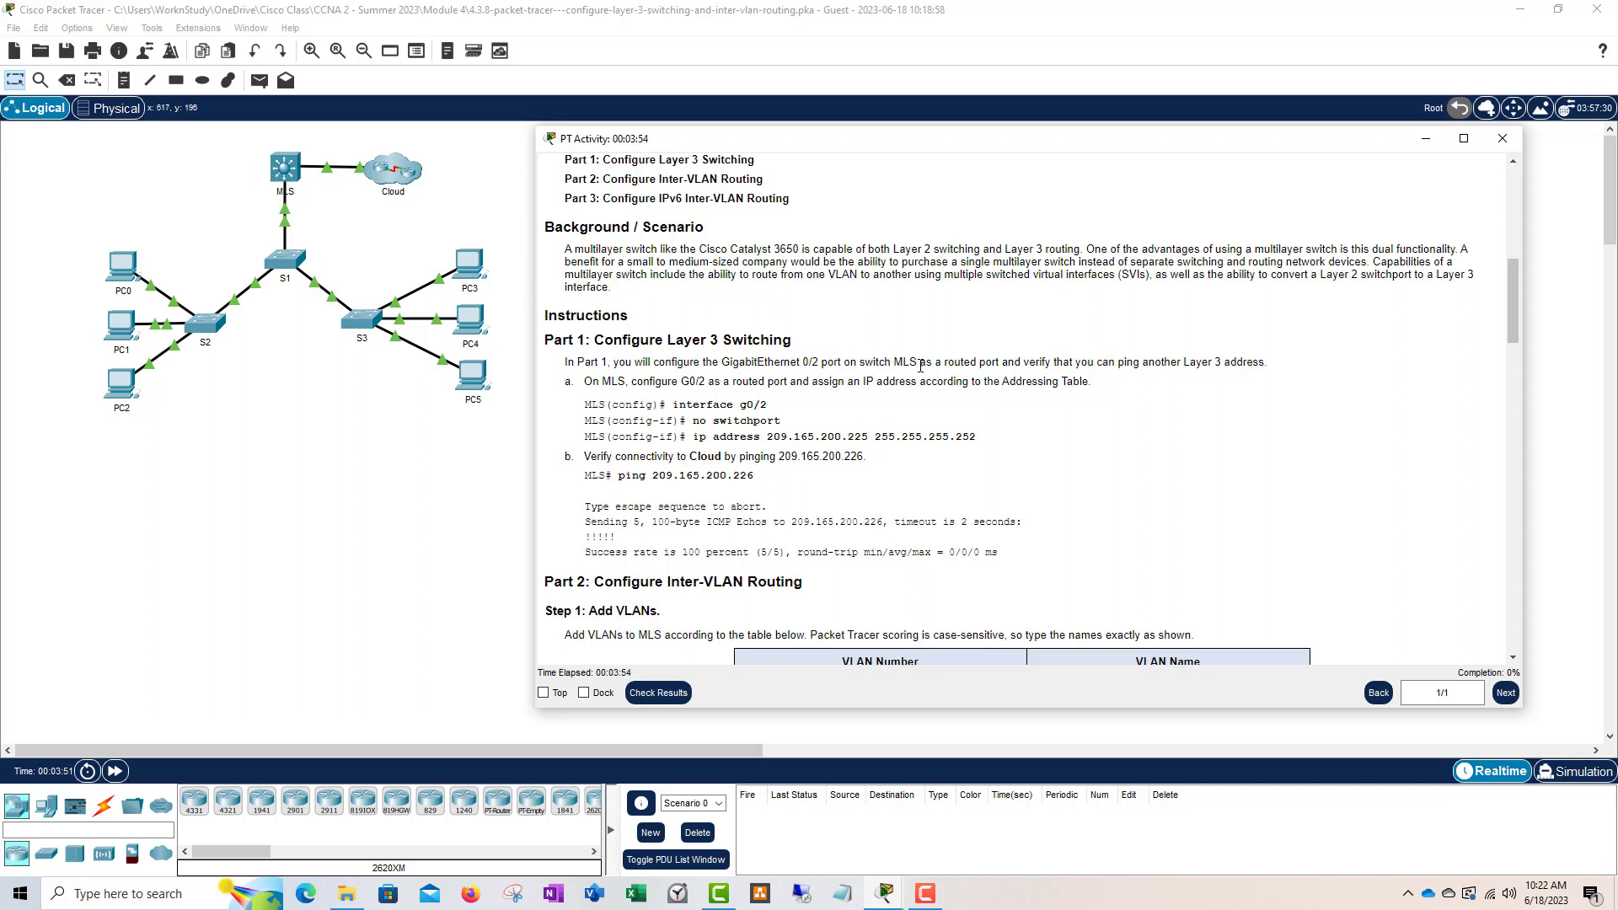
mouse_move(920, 364)
left_mouse_down()
mouse_move(895, 365)
mouse_move(920, 366)
left_mouse_up()
left_click(944, 367)
left_click_drag(1000, 366, 945, 362)
- Open the MLS switch's command line and arrange it side by side with the activity instructions
left_click(286, 167)
left_click_drag(911, 202, 936, 117)
left_click_drag(1181, 365, 1262, 363)
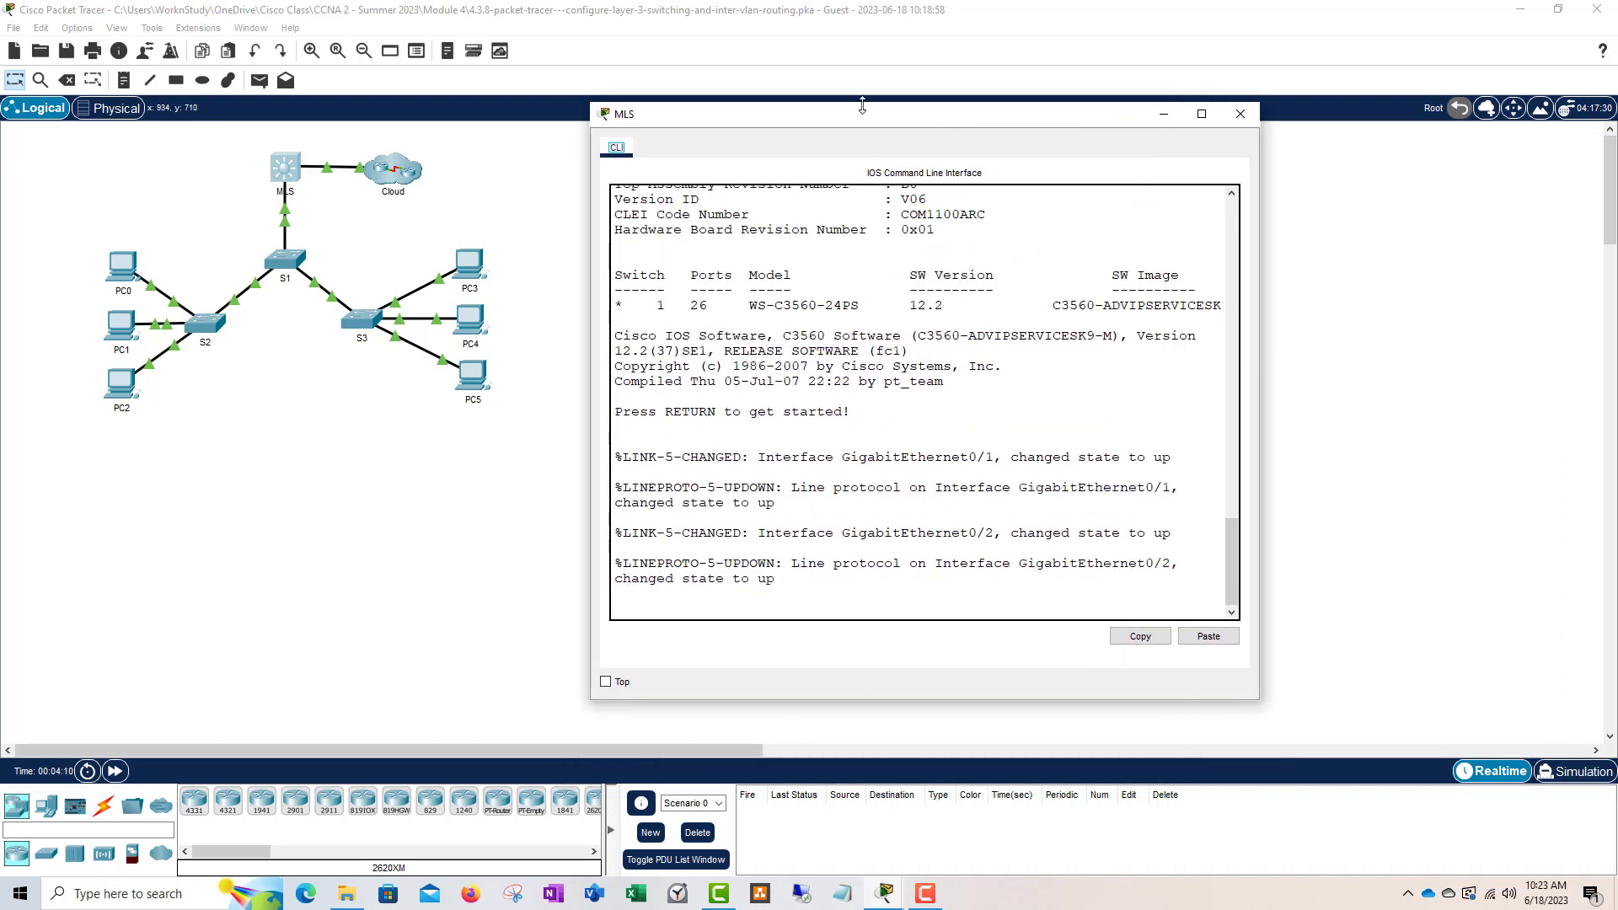
left_click_drag(865, 122, 375, 138)
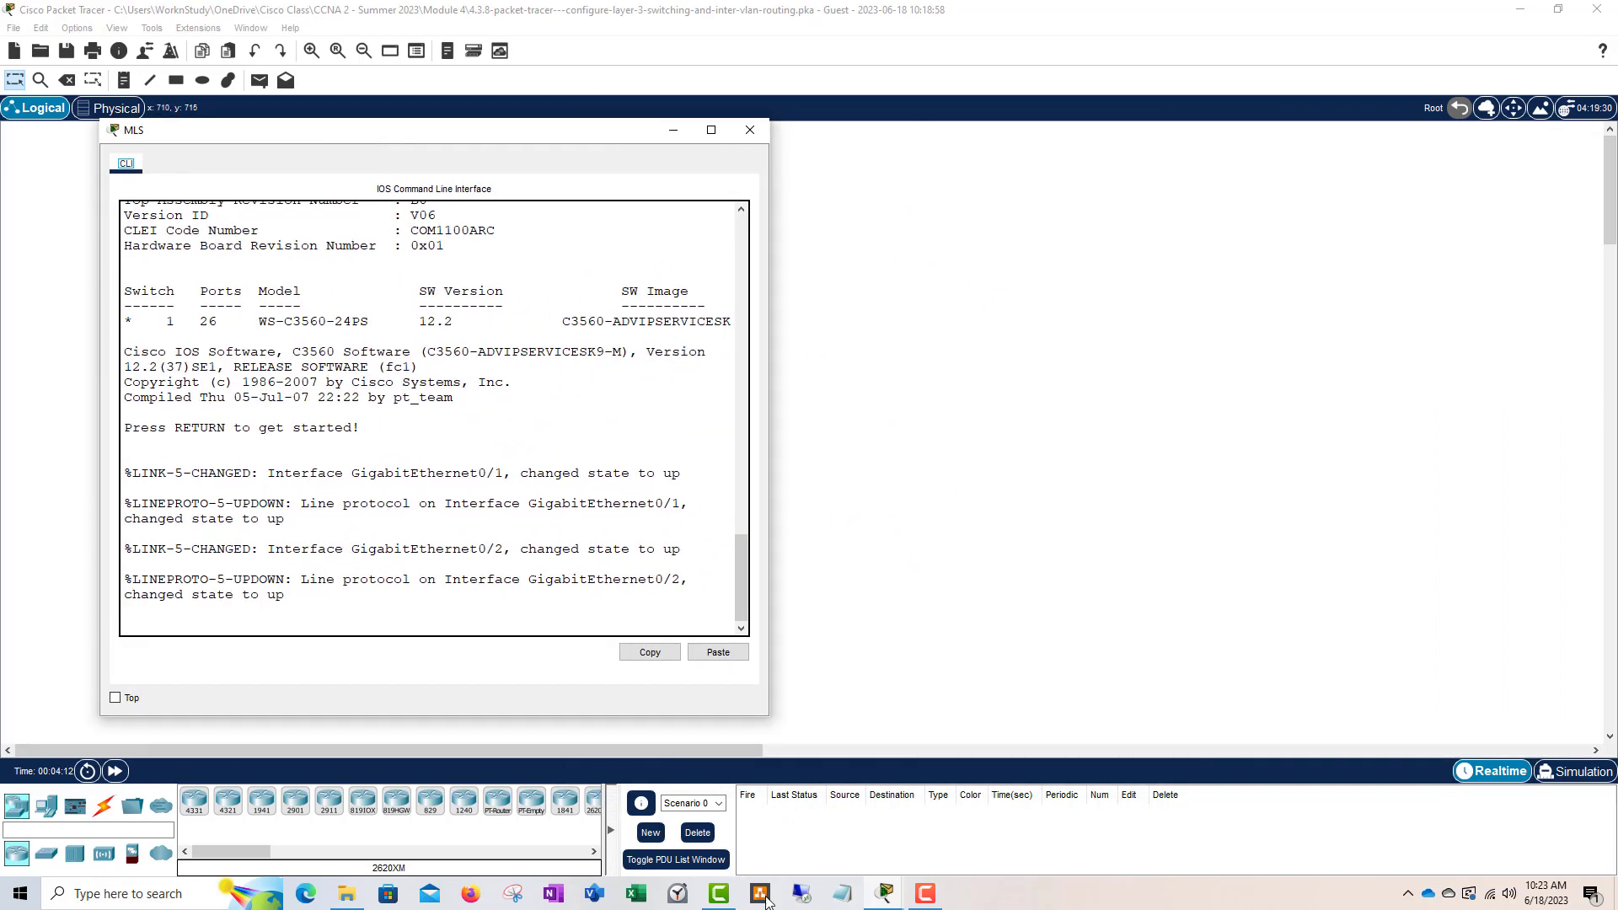
mouse_move(885, 893)
left_click(917, 821)
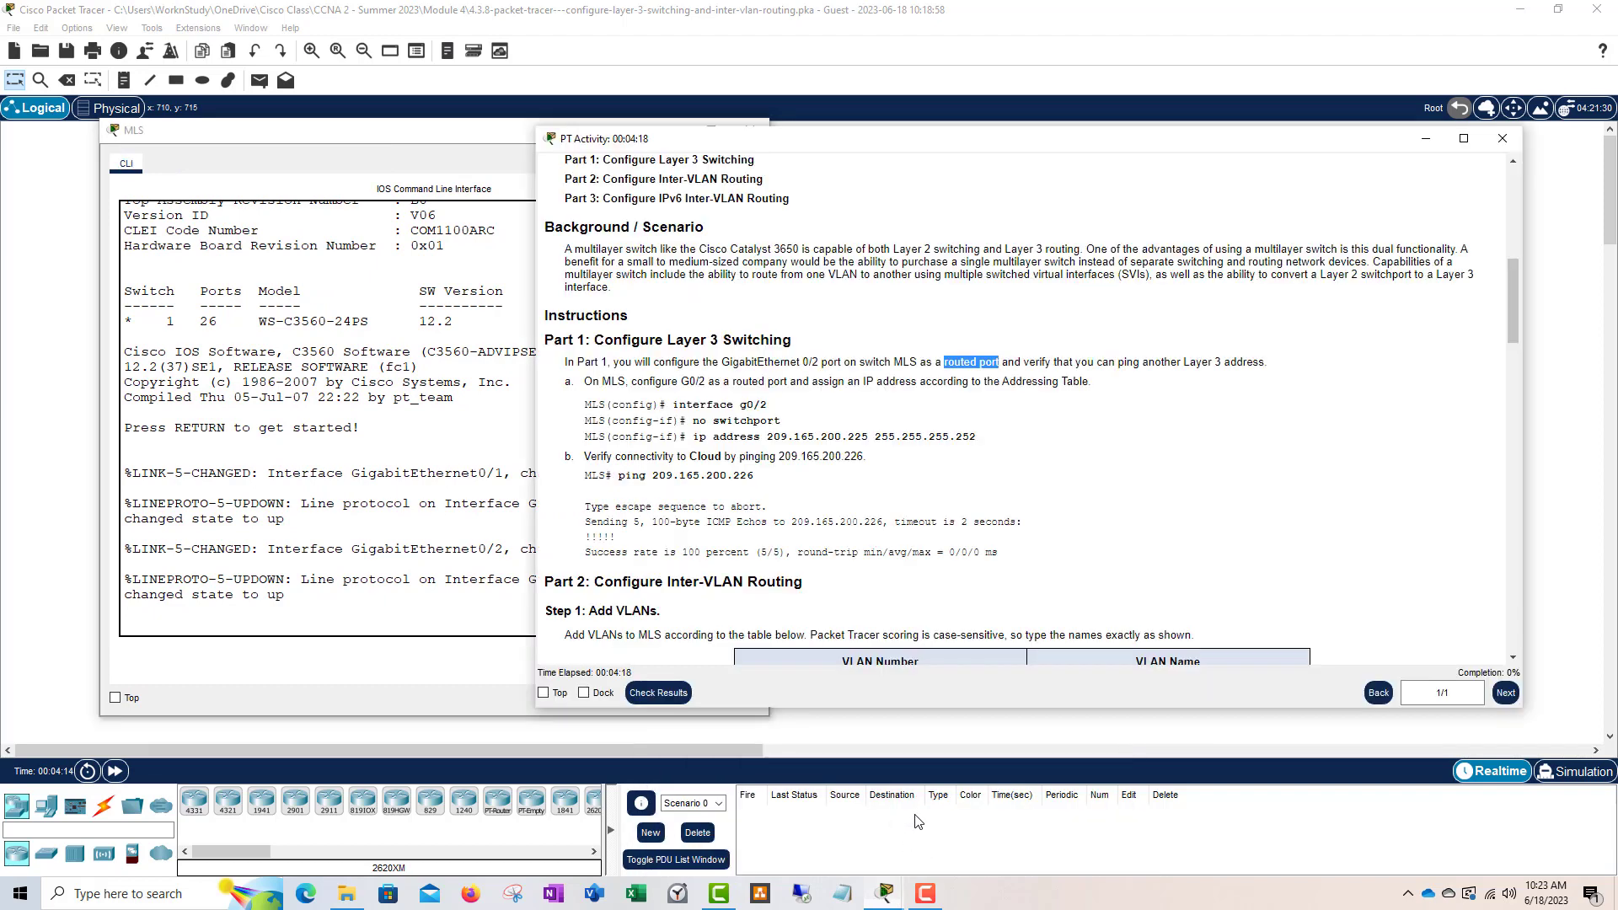
left_click_drag(532, 284, 773, 303)
- Enter privileged and global configuration mode on MLS, and open interface g0/2 for configuration
left_click(570, 385)
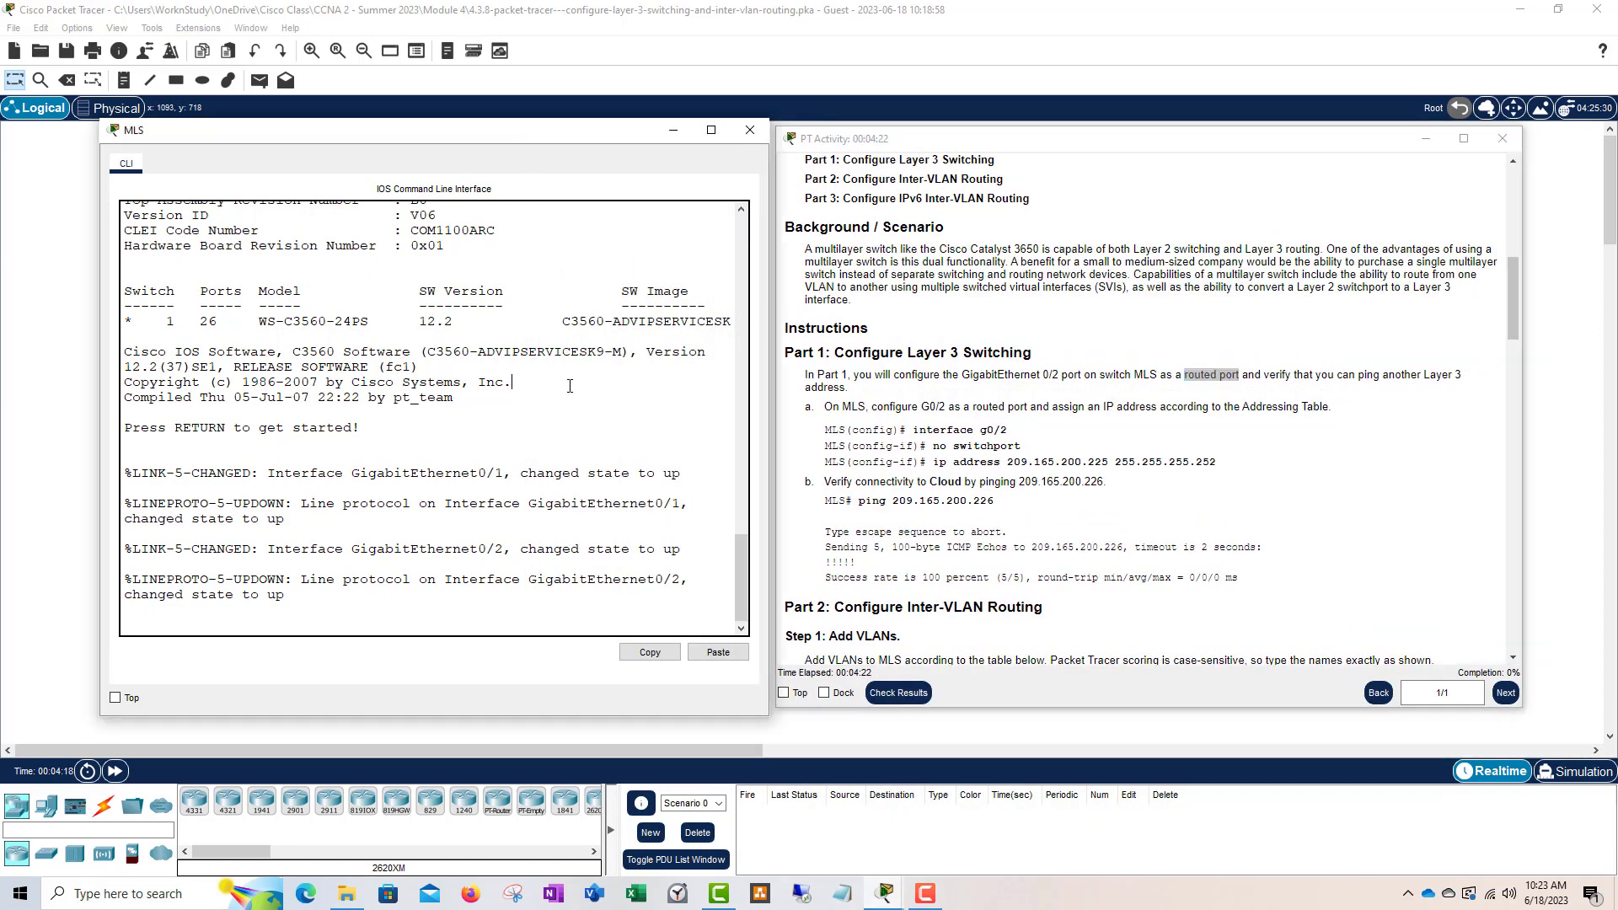
key("Return")
key("Return")
type("en")
key("Return")
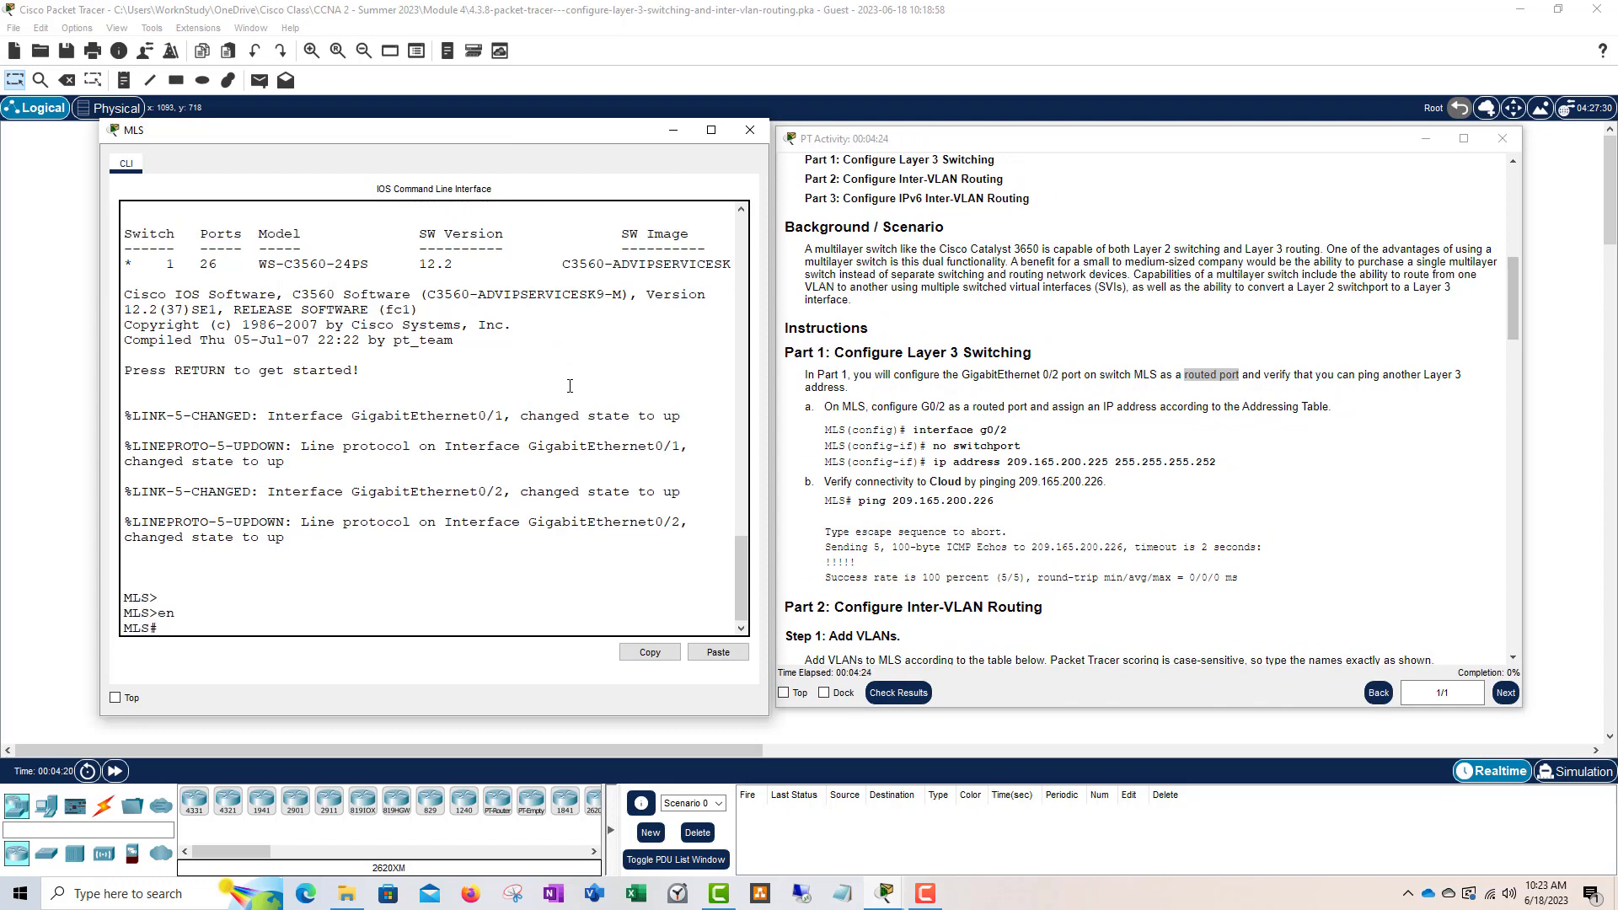
type("config t")
key("Return")
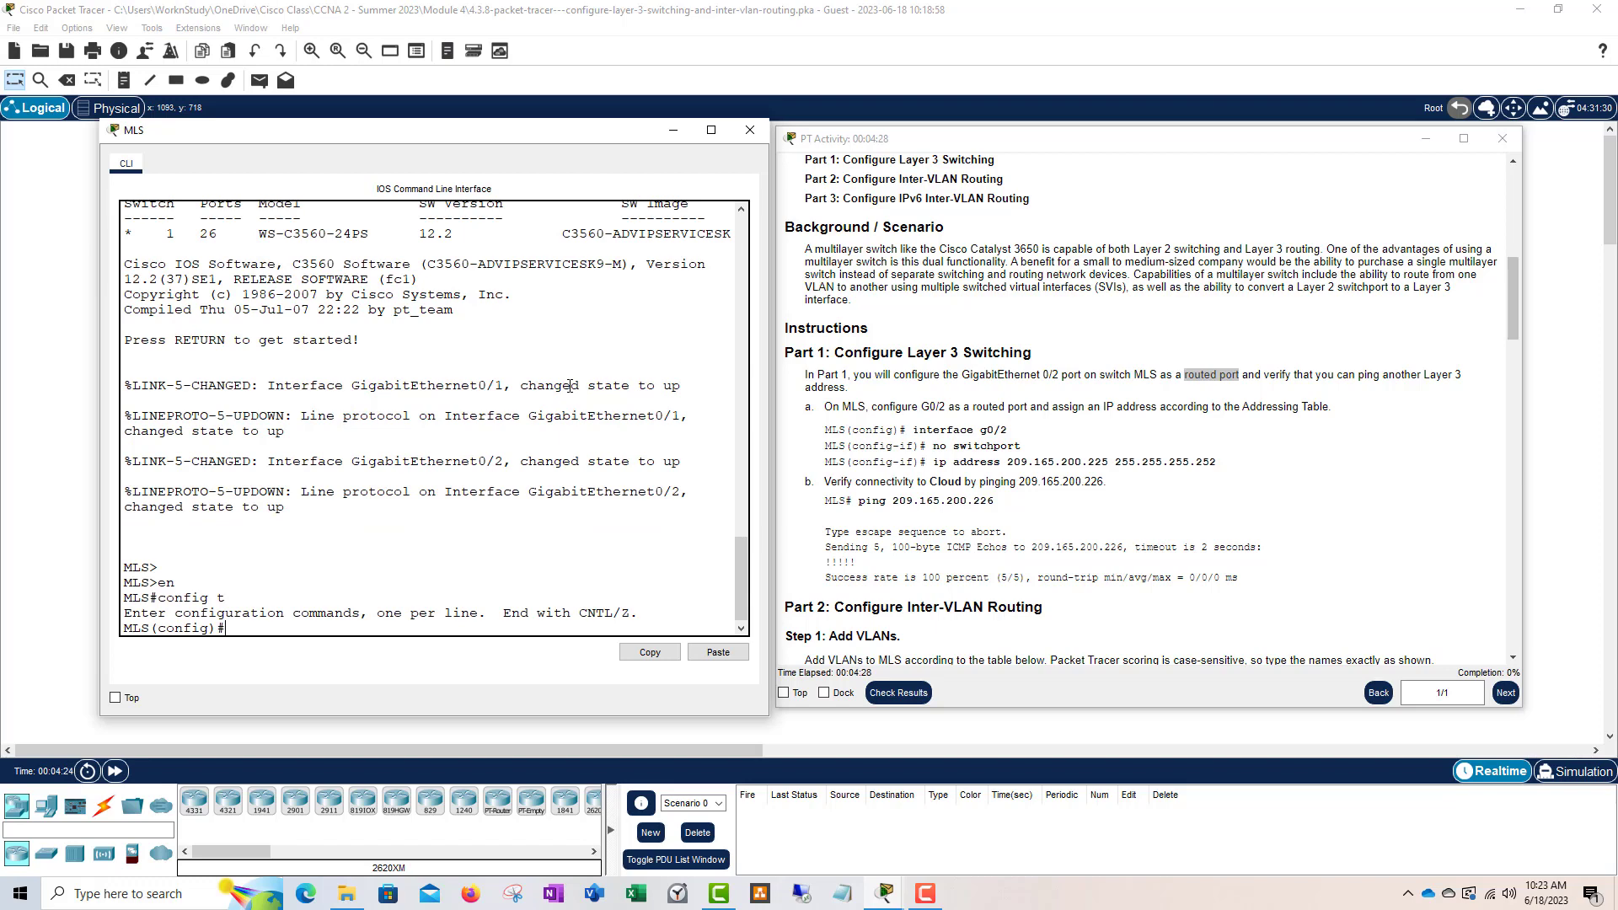
type("int g0/2")
key("Return")
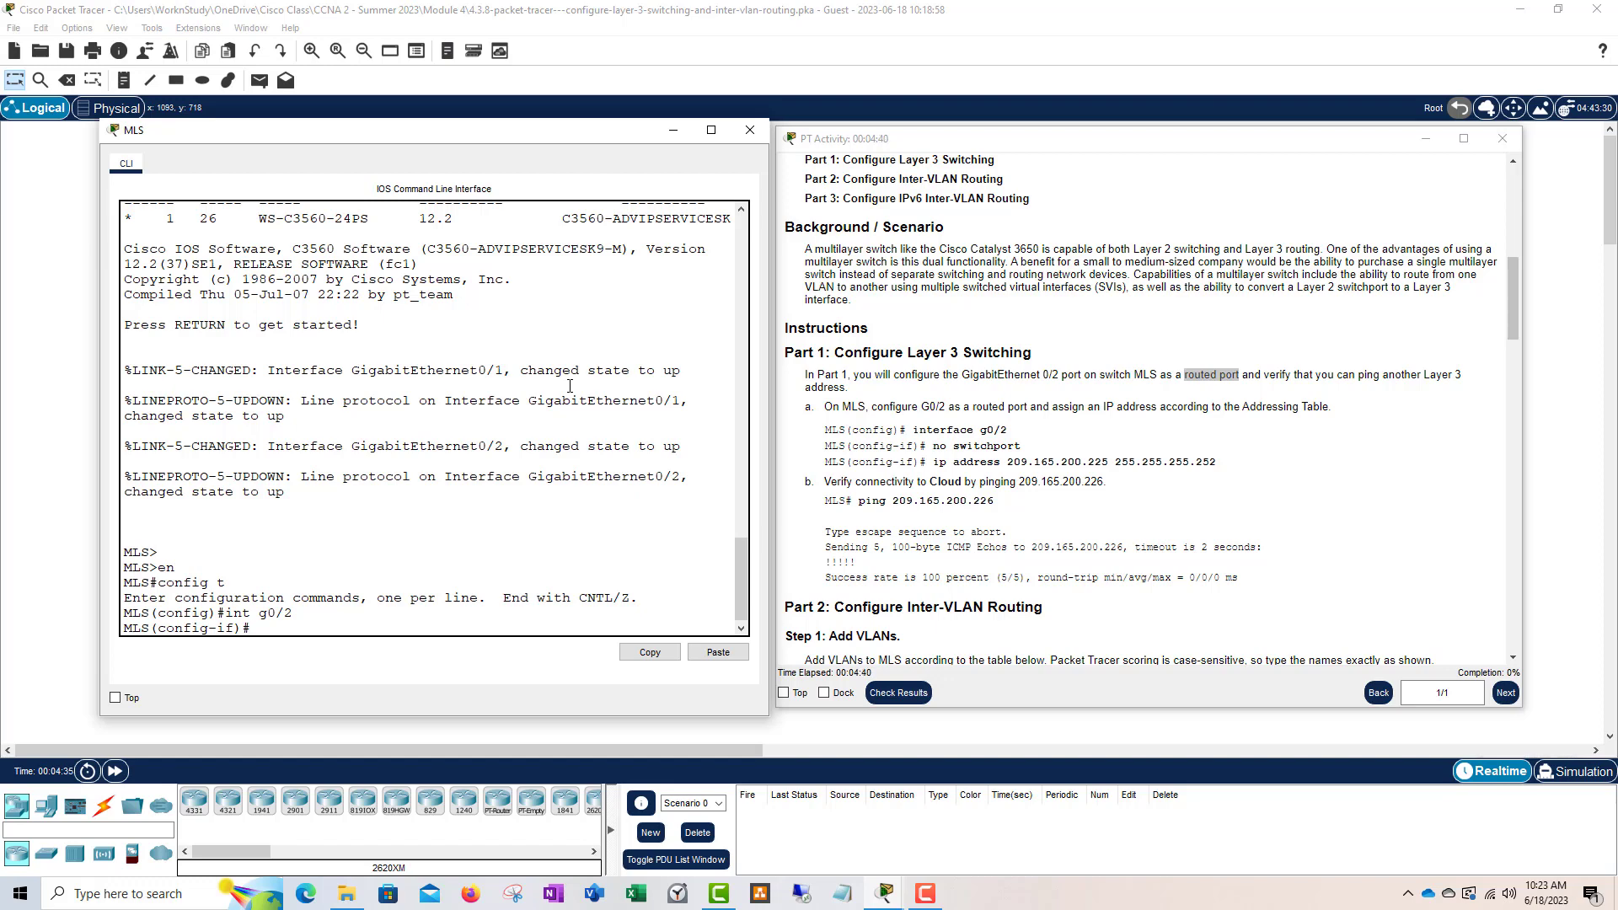
- Try to assign IP address 209.165.200.225 with mask 255.255.255.252 to interface g0/2 on MLS
type("ip add")
key("Tab")
type("ress")
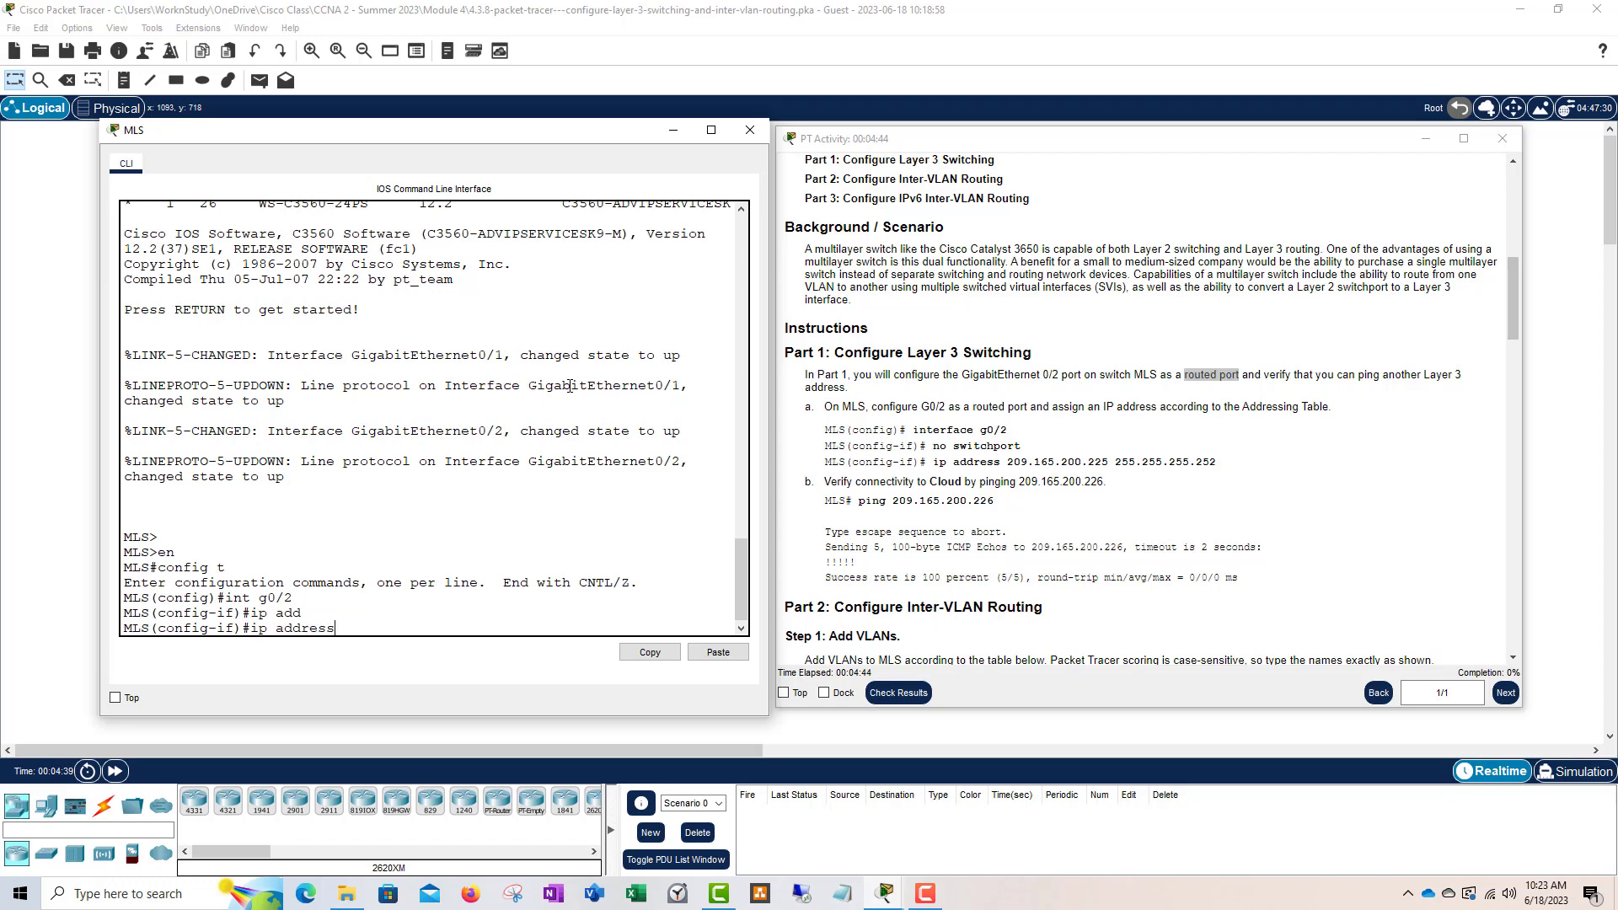
type(" 209.165.200.225")
key("BackSpace")
type("255.255.255.252")
key("Return")
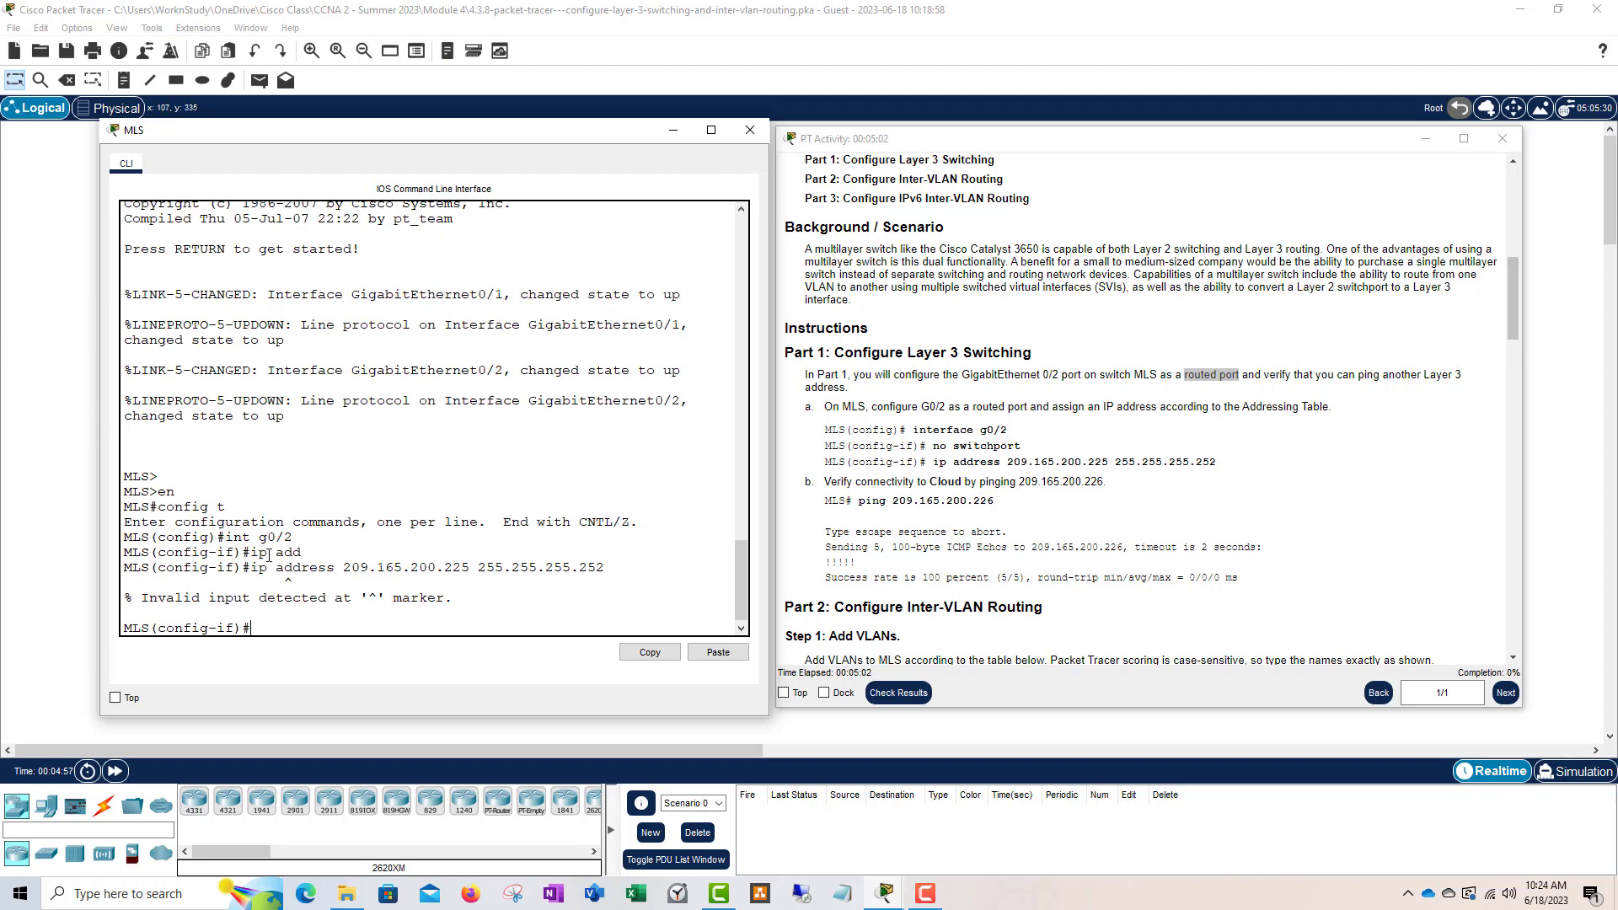
- Examine the attempted IP address command and the g0/2 interface command in the MLS console output
left_click_drag(251, 567, 491, 581)
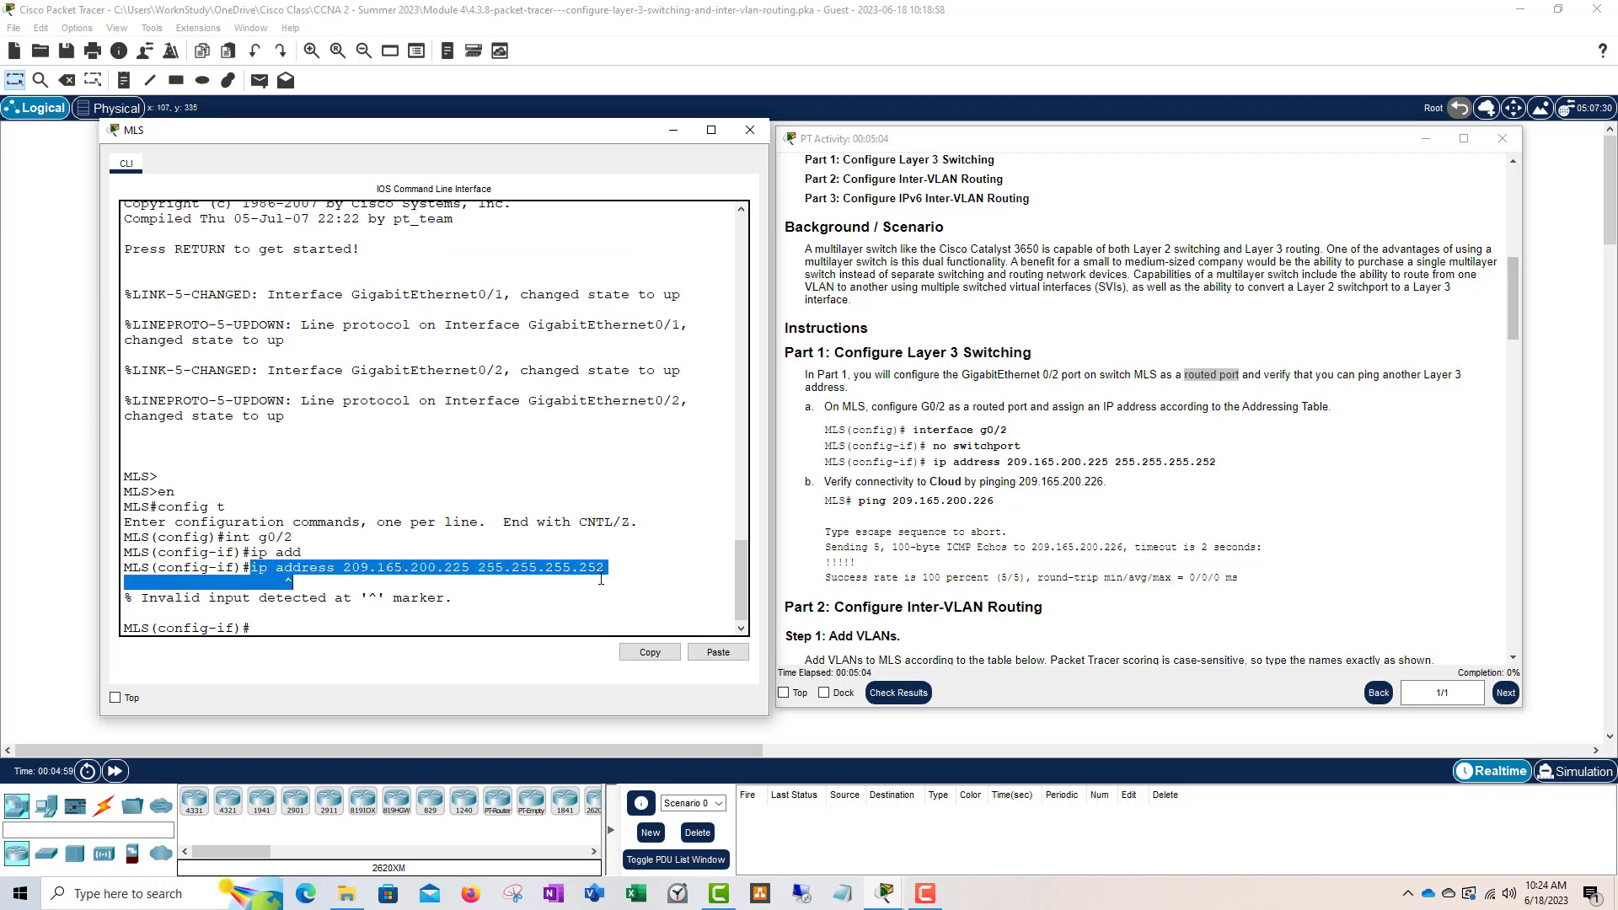
left_click_drag(601, 580, 604, 570)
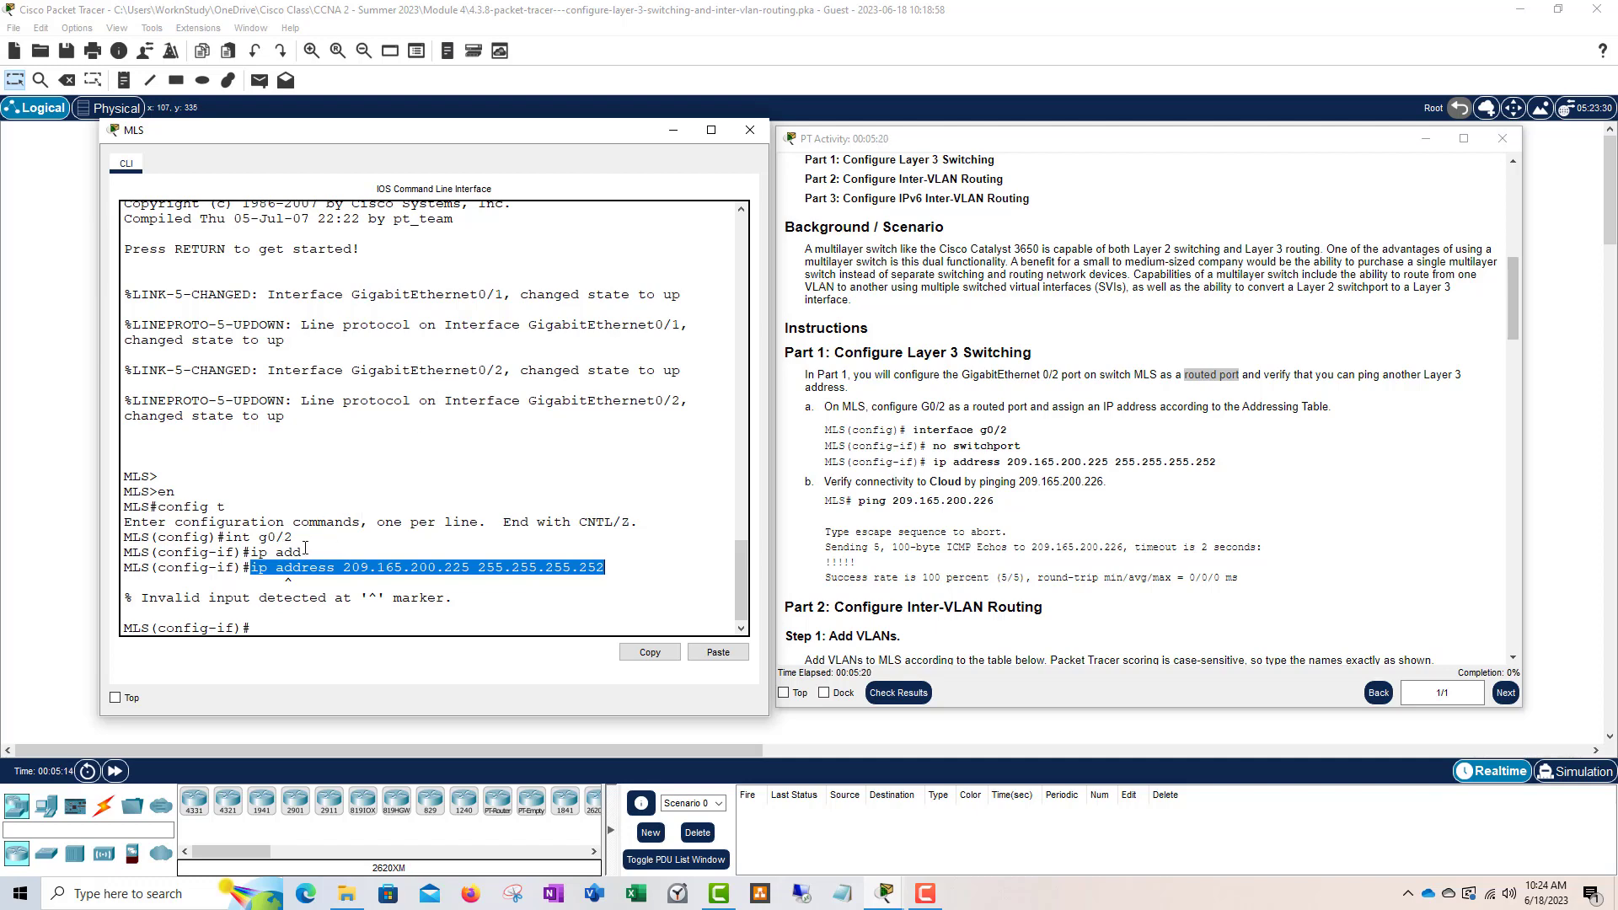
left_click(347, 567)
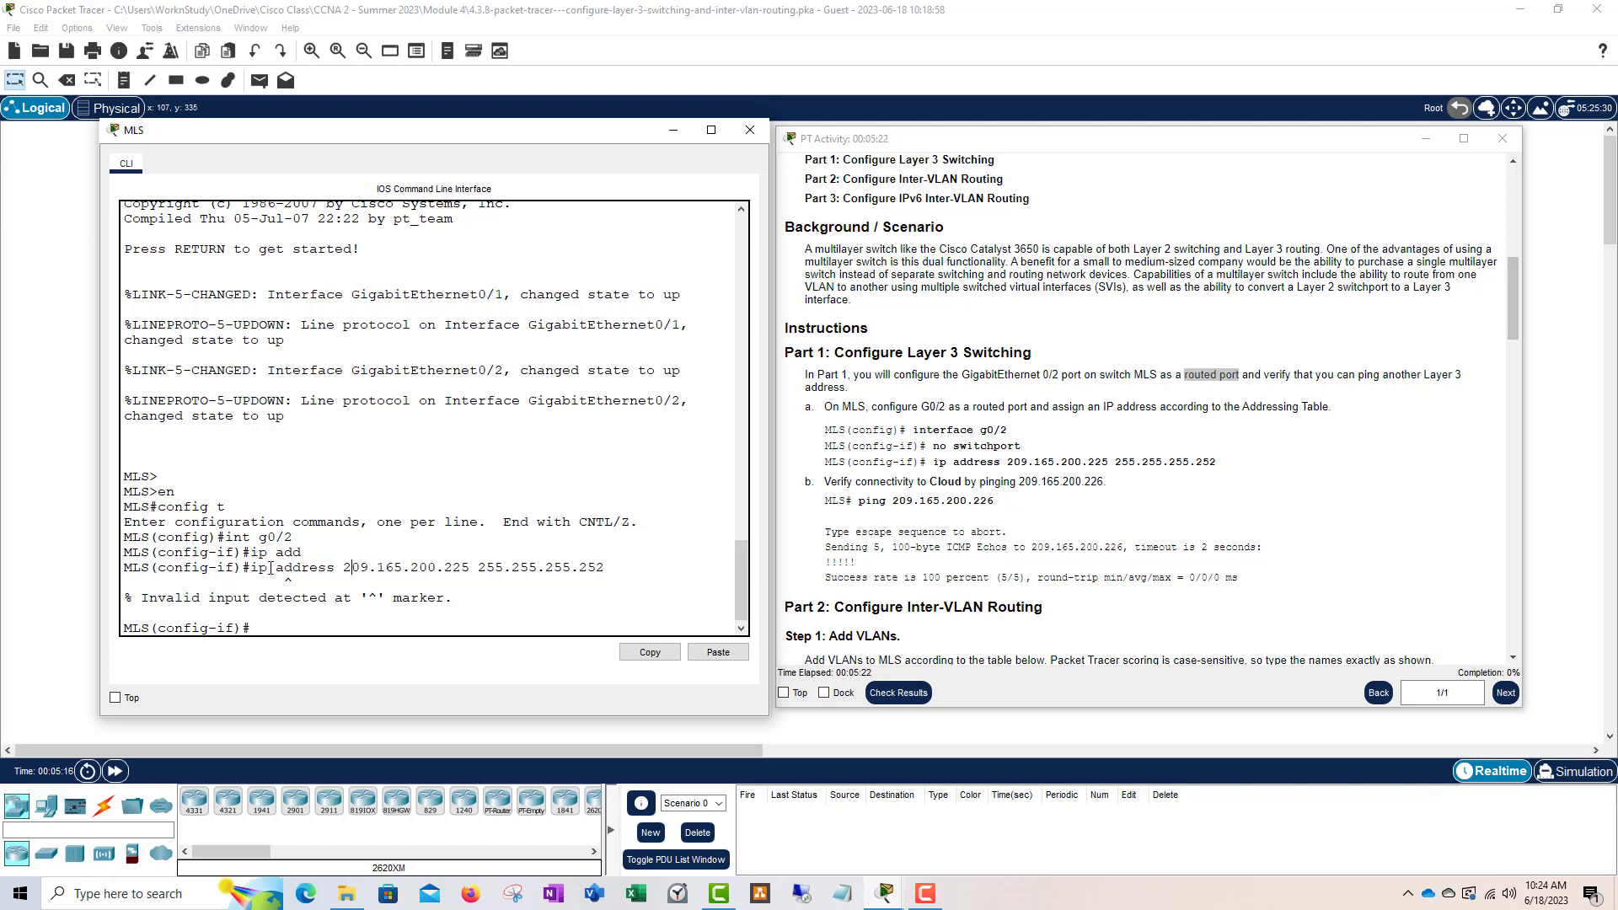
left_click_drag(255, 568, 603, 569)
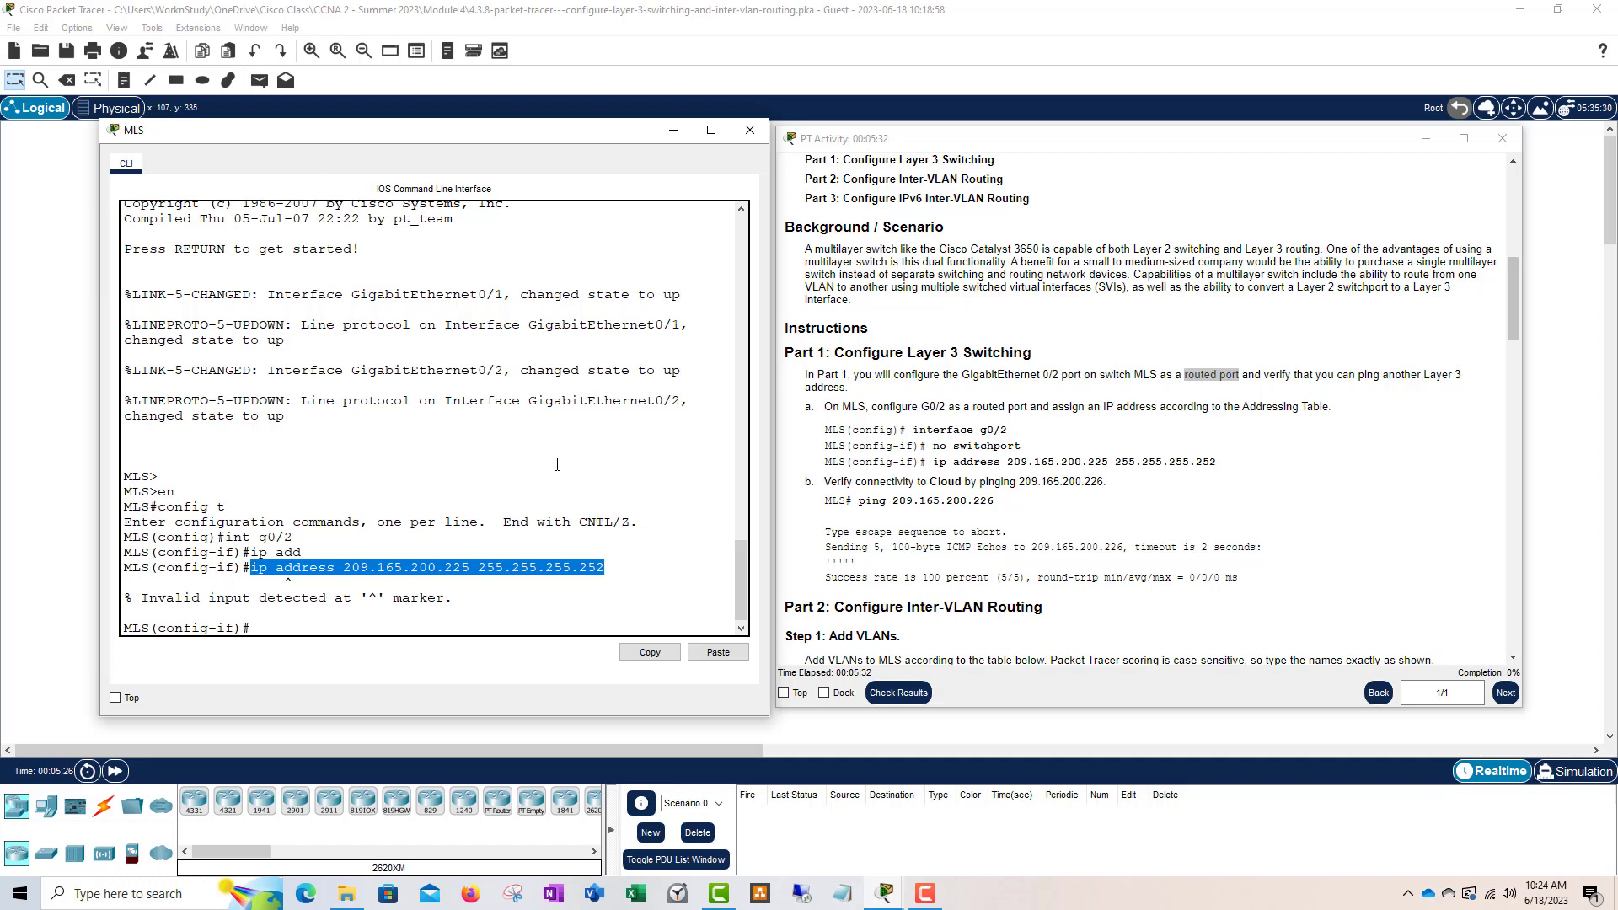
left_click_drag(295, 537, 224, 537)
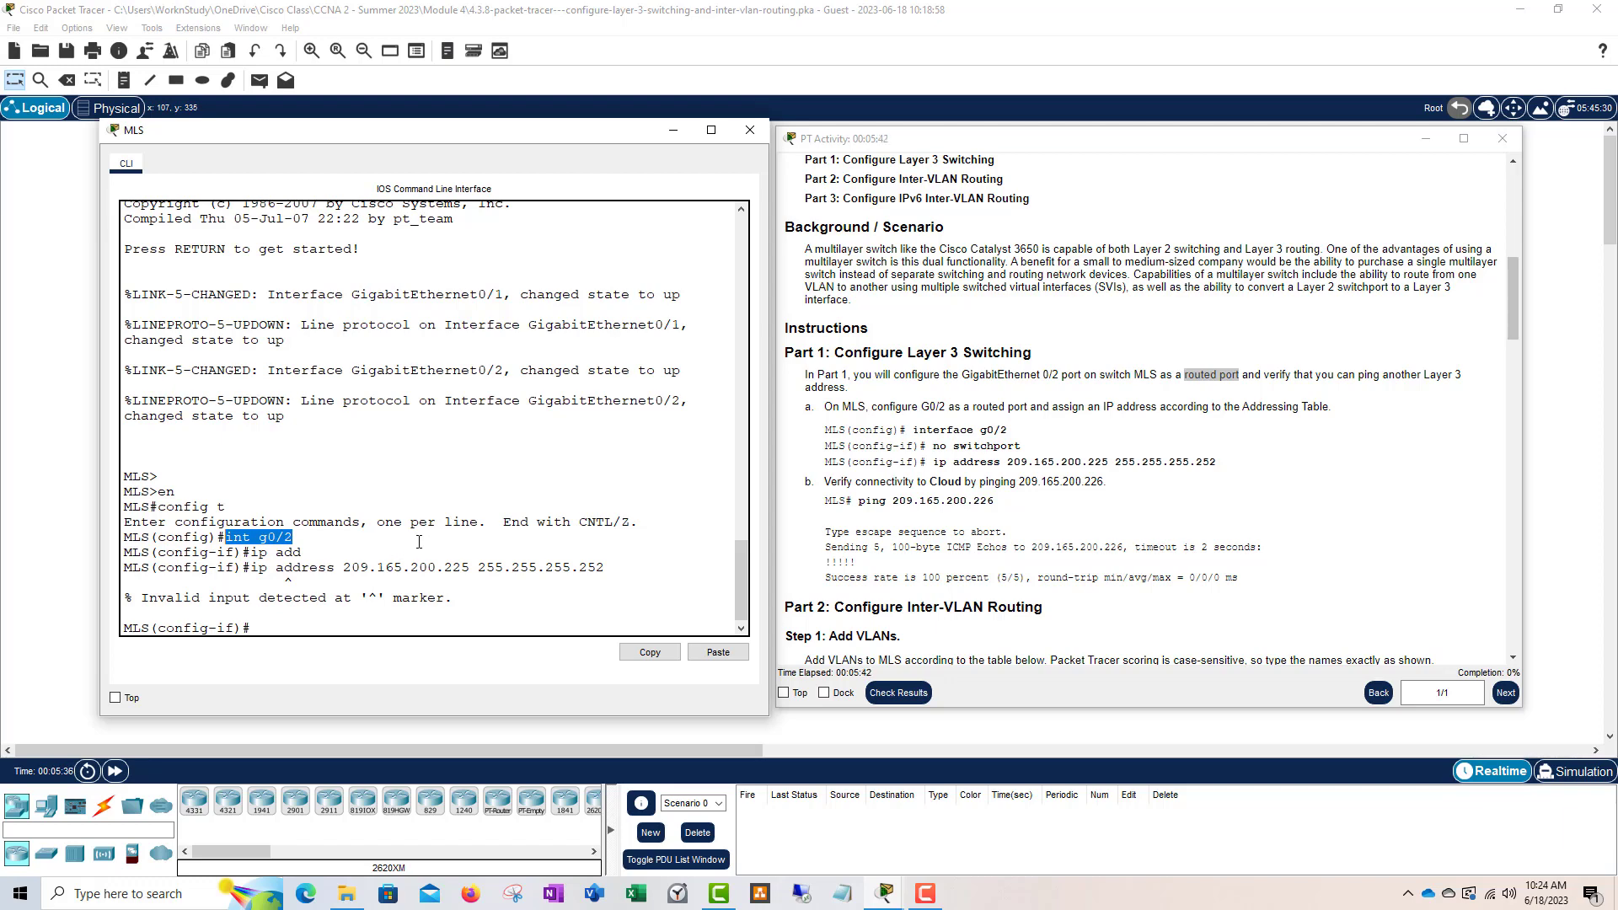
- Convert interface g0/2 on MLS to a routed port with the no switchport command
left_click(296, 571)
type("no sw")
key("Tab")
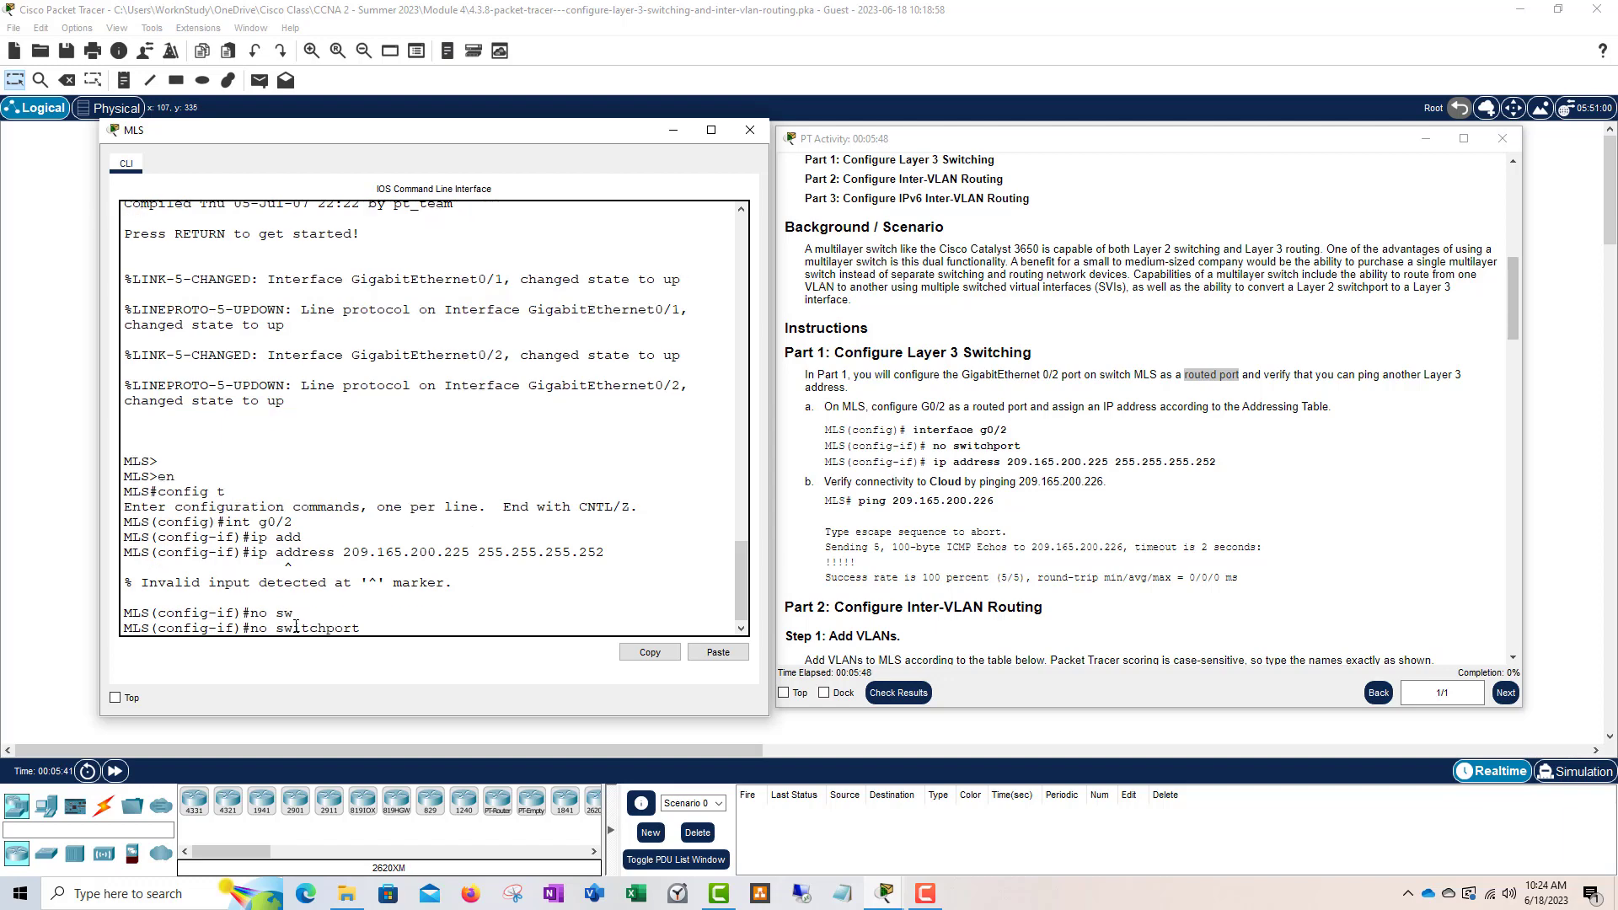
key("Return")
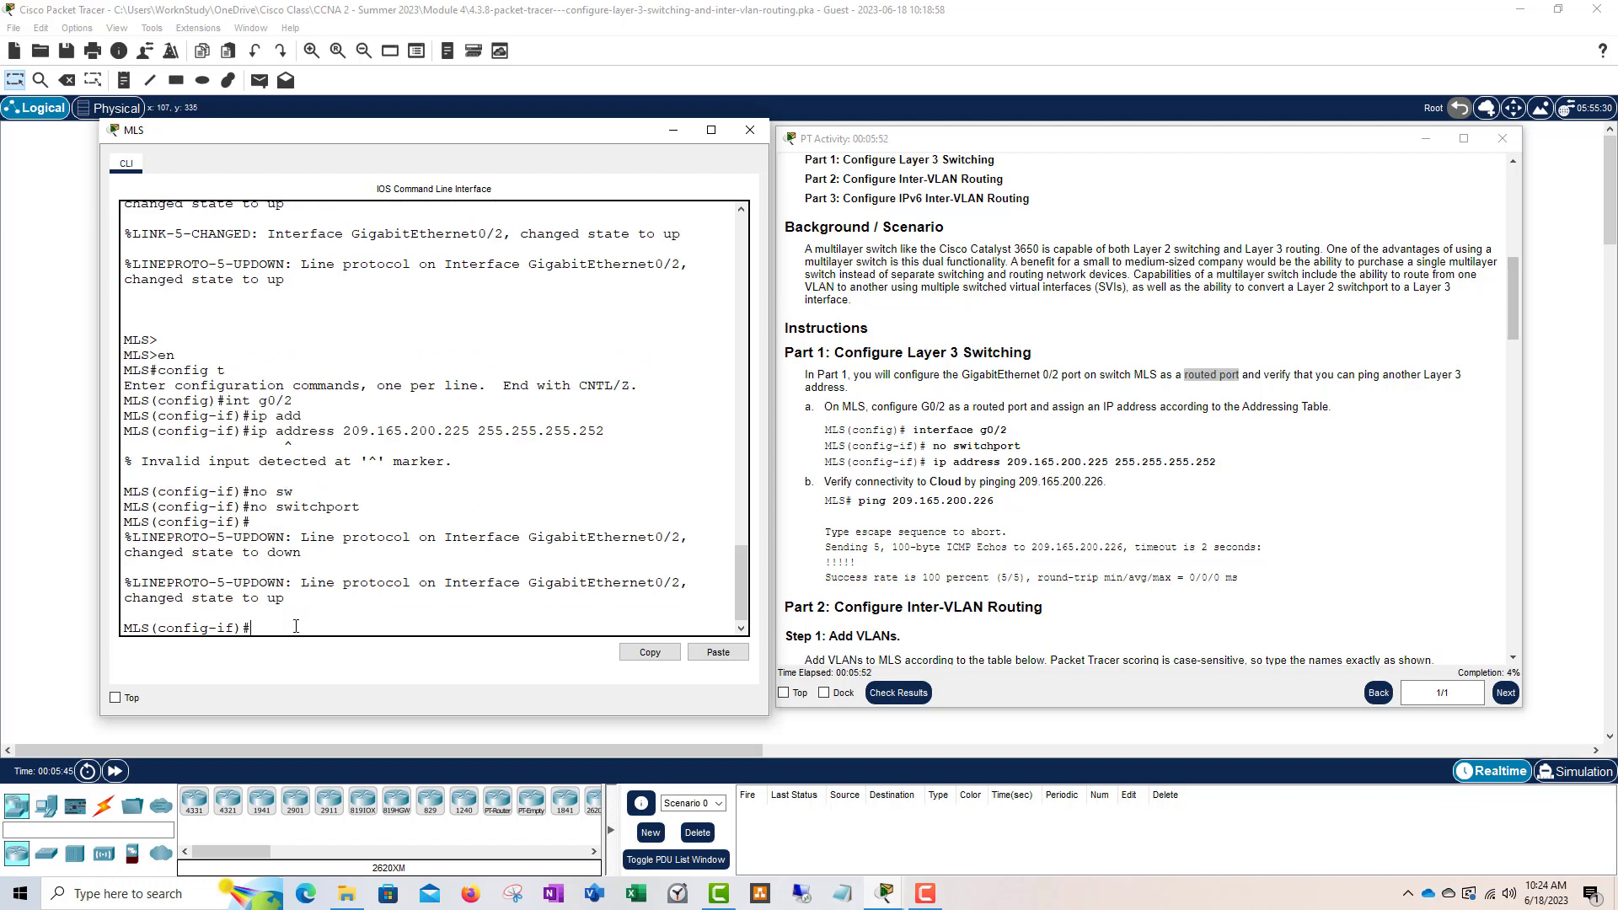
- Assign IP address 209.165.200.225 with mask 255.255.255.252 to interface g0/2 and enable it with no shut
type("ip add")
key("Tab")
type("209.165")
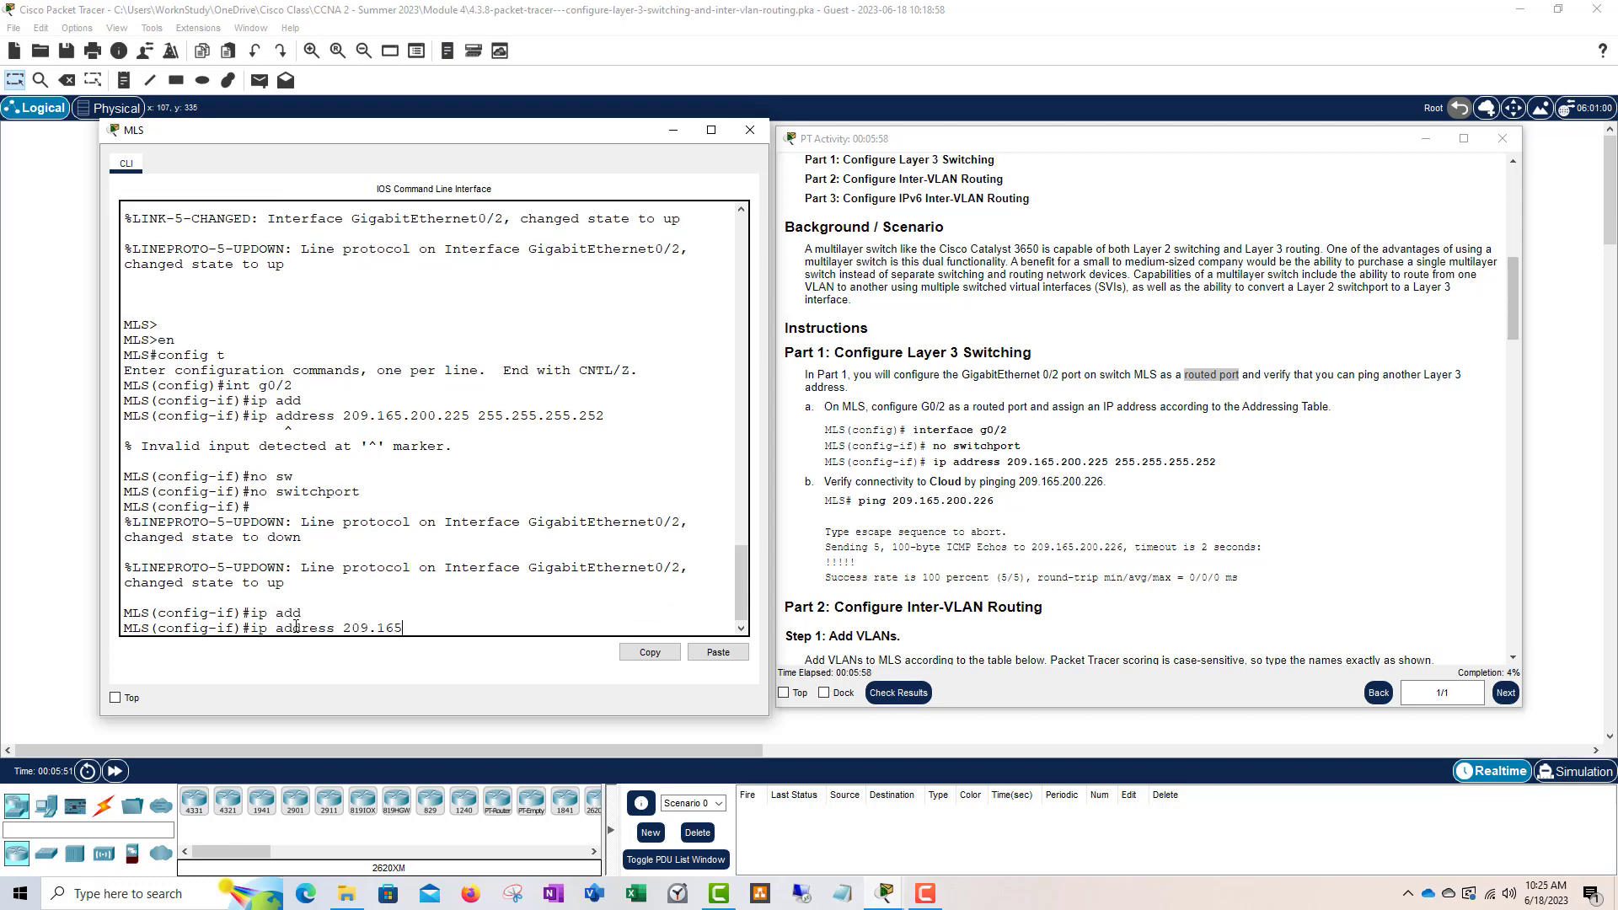
type(".200.225 255.255.255.252")
key("Return")
type("no shut")
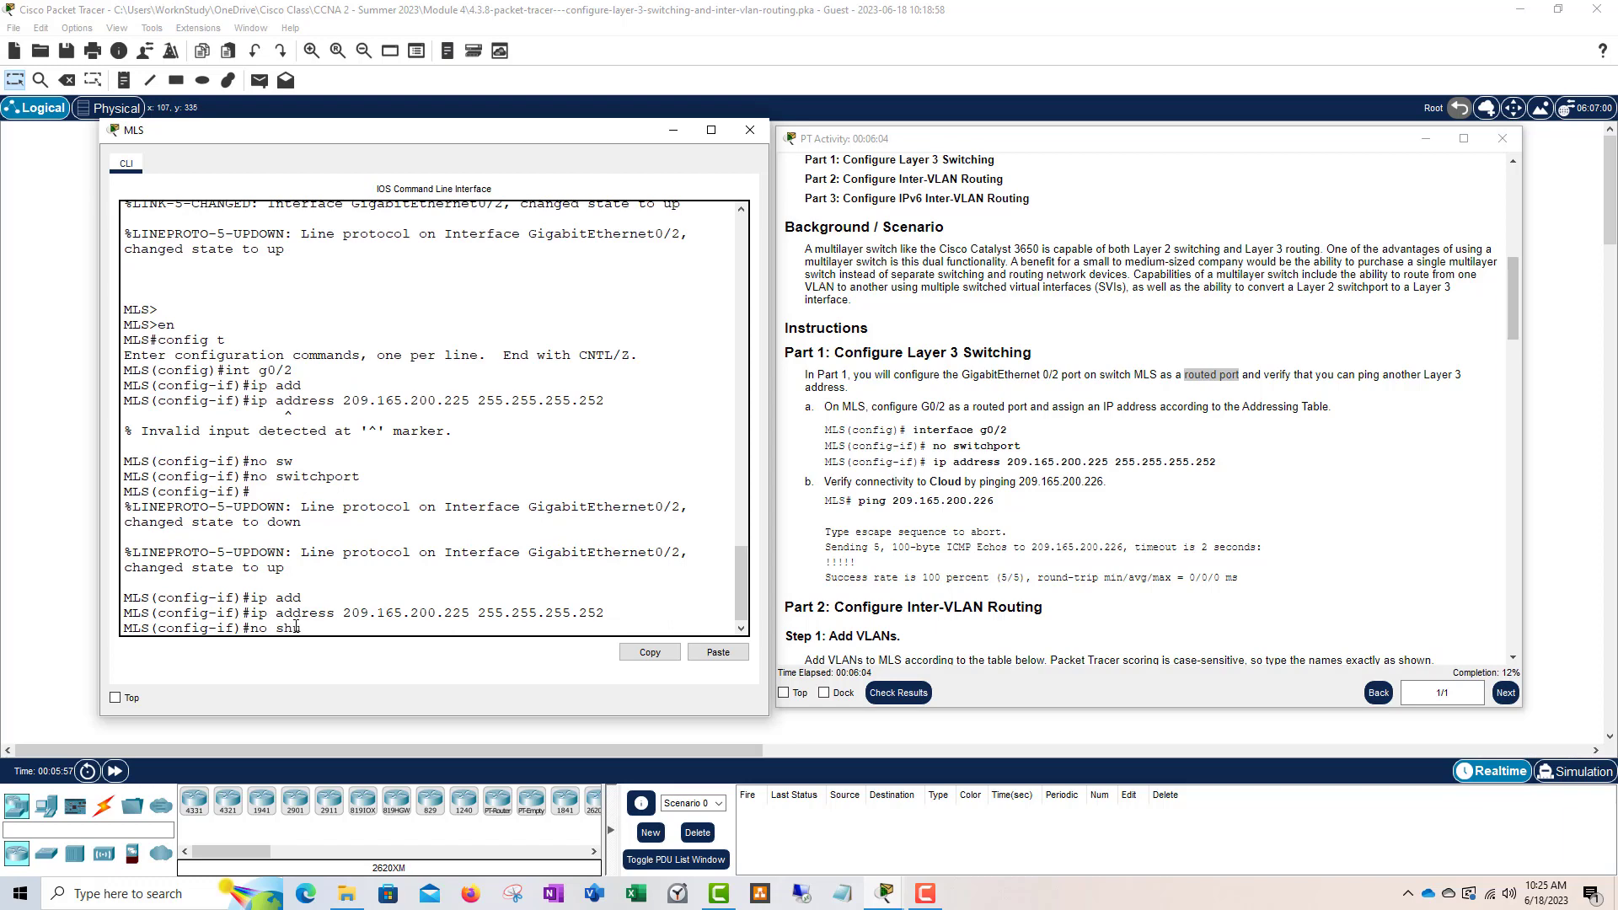
key("Return")
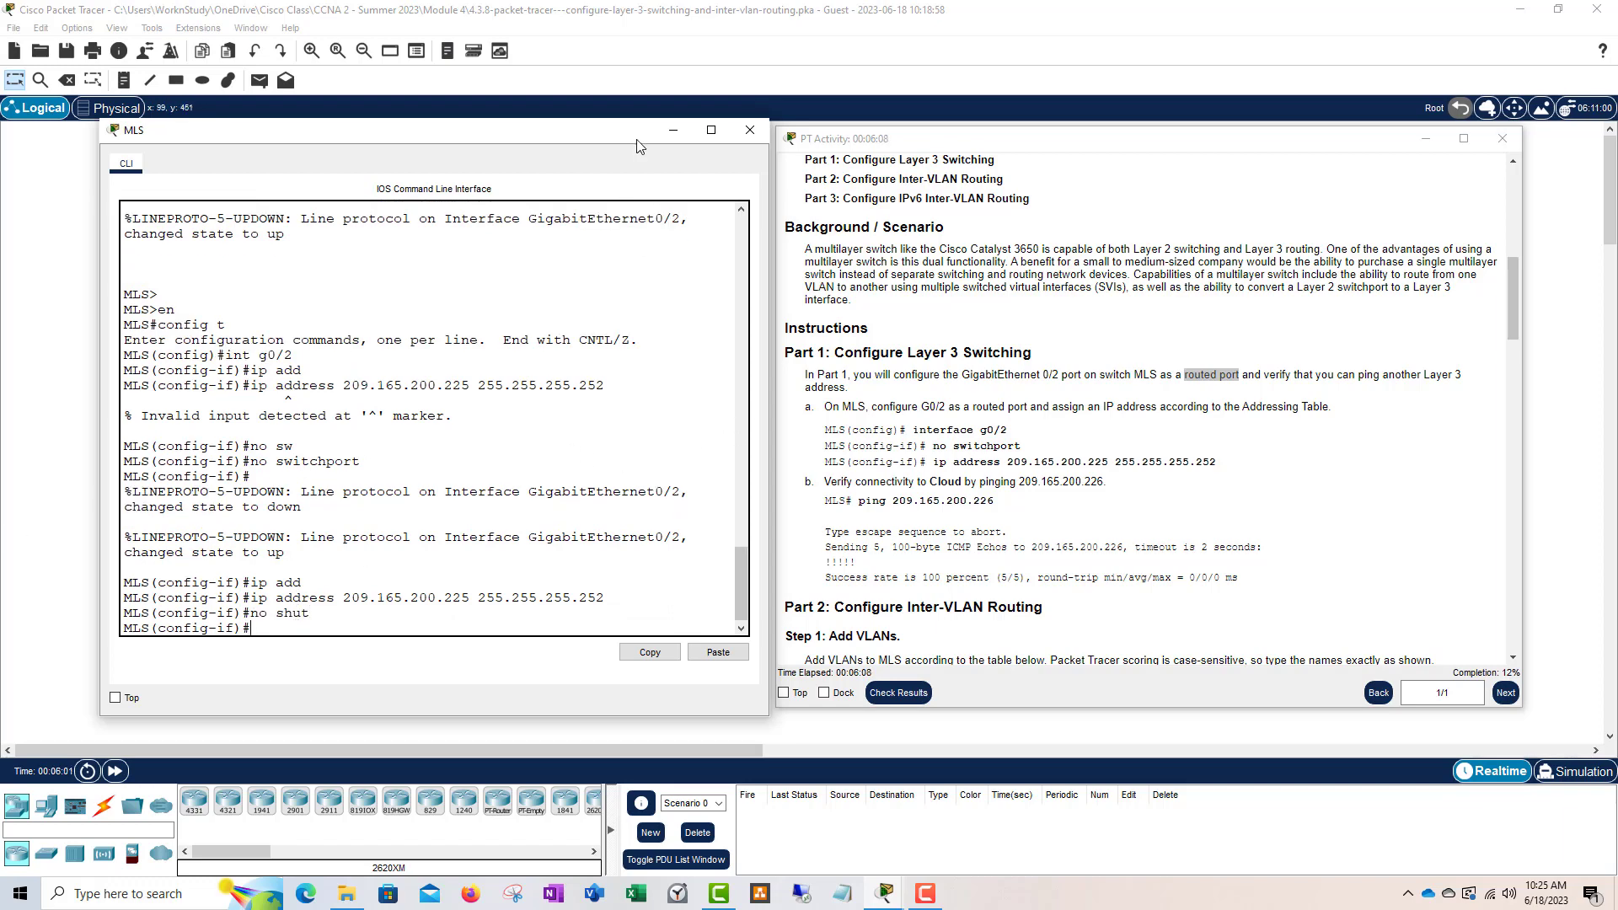
- Exit configuration mode on MLS and ping 209.165.200.226 to verify connectivity to Cloud
left_click_drag(638, 146, 623, 146)
left_click_drag(872, 140, 855, 132)
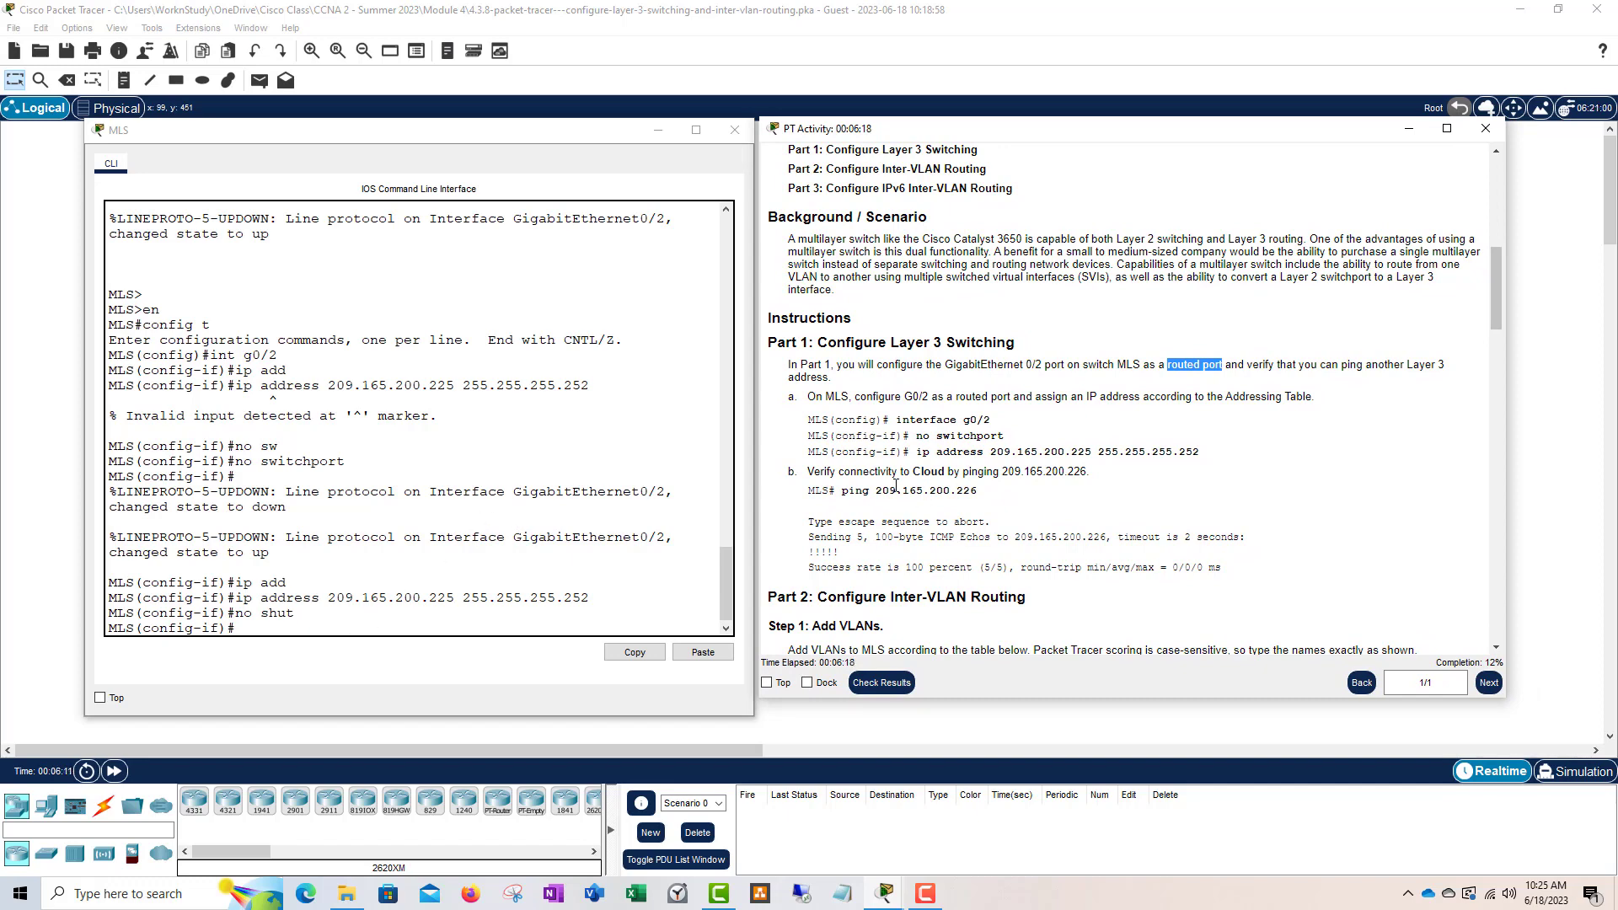
left_click(421, 617)
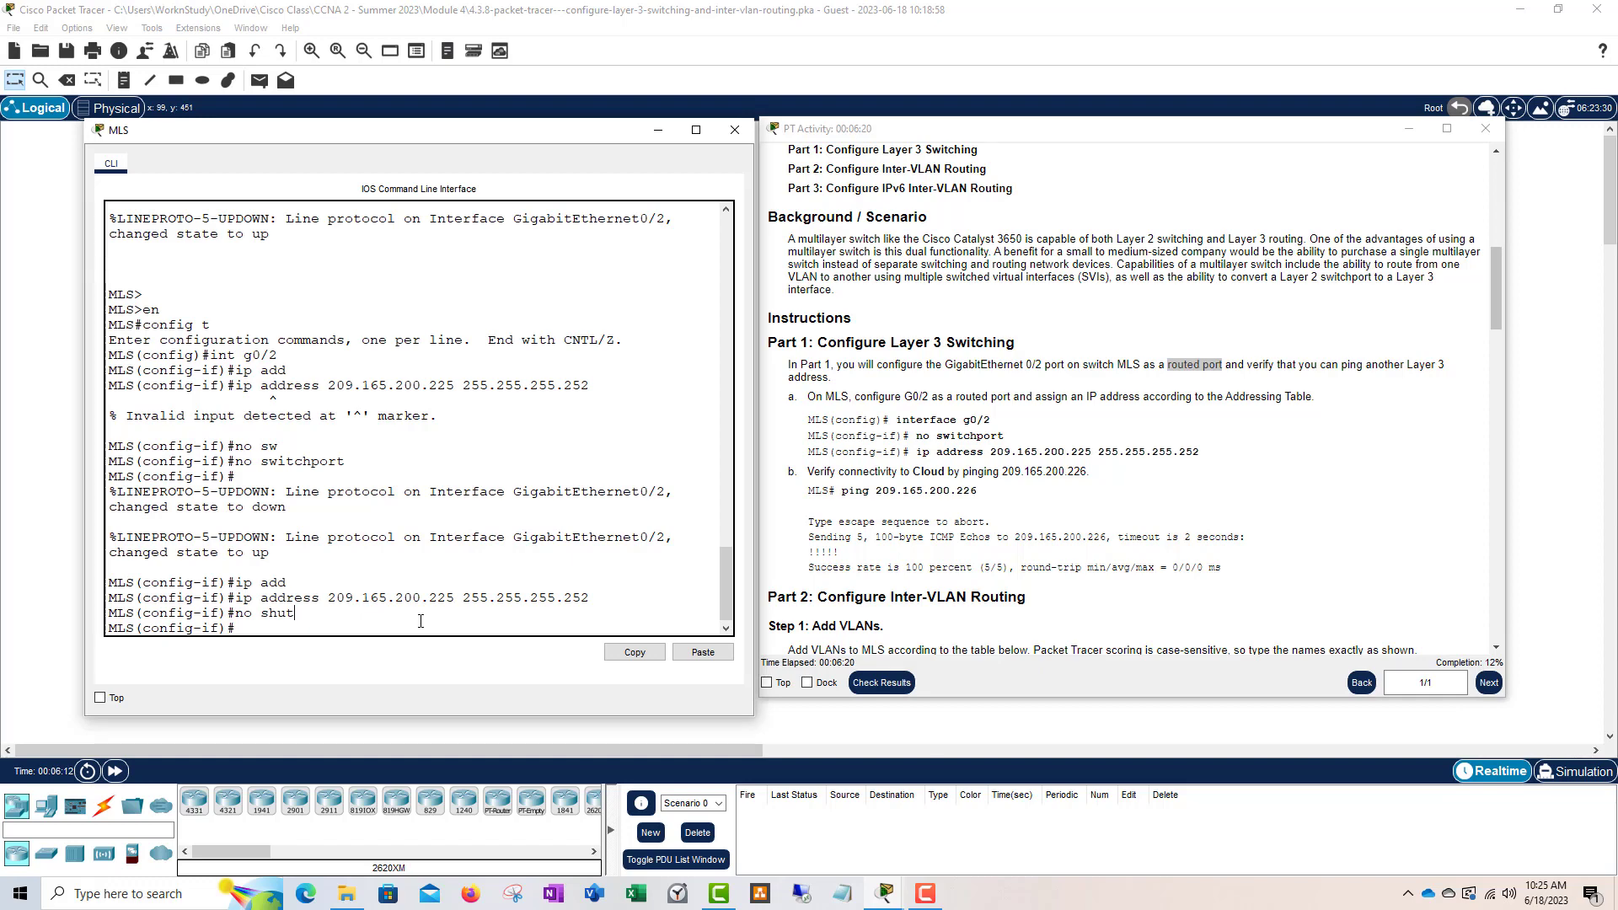
type("end")
key("Return")
key("Return")
type("ping")
type(" 209")
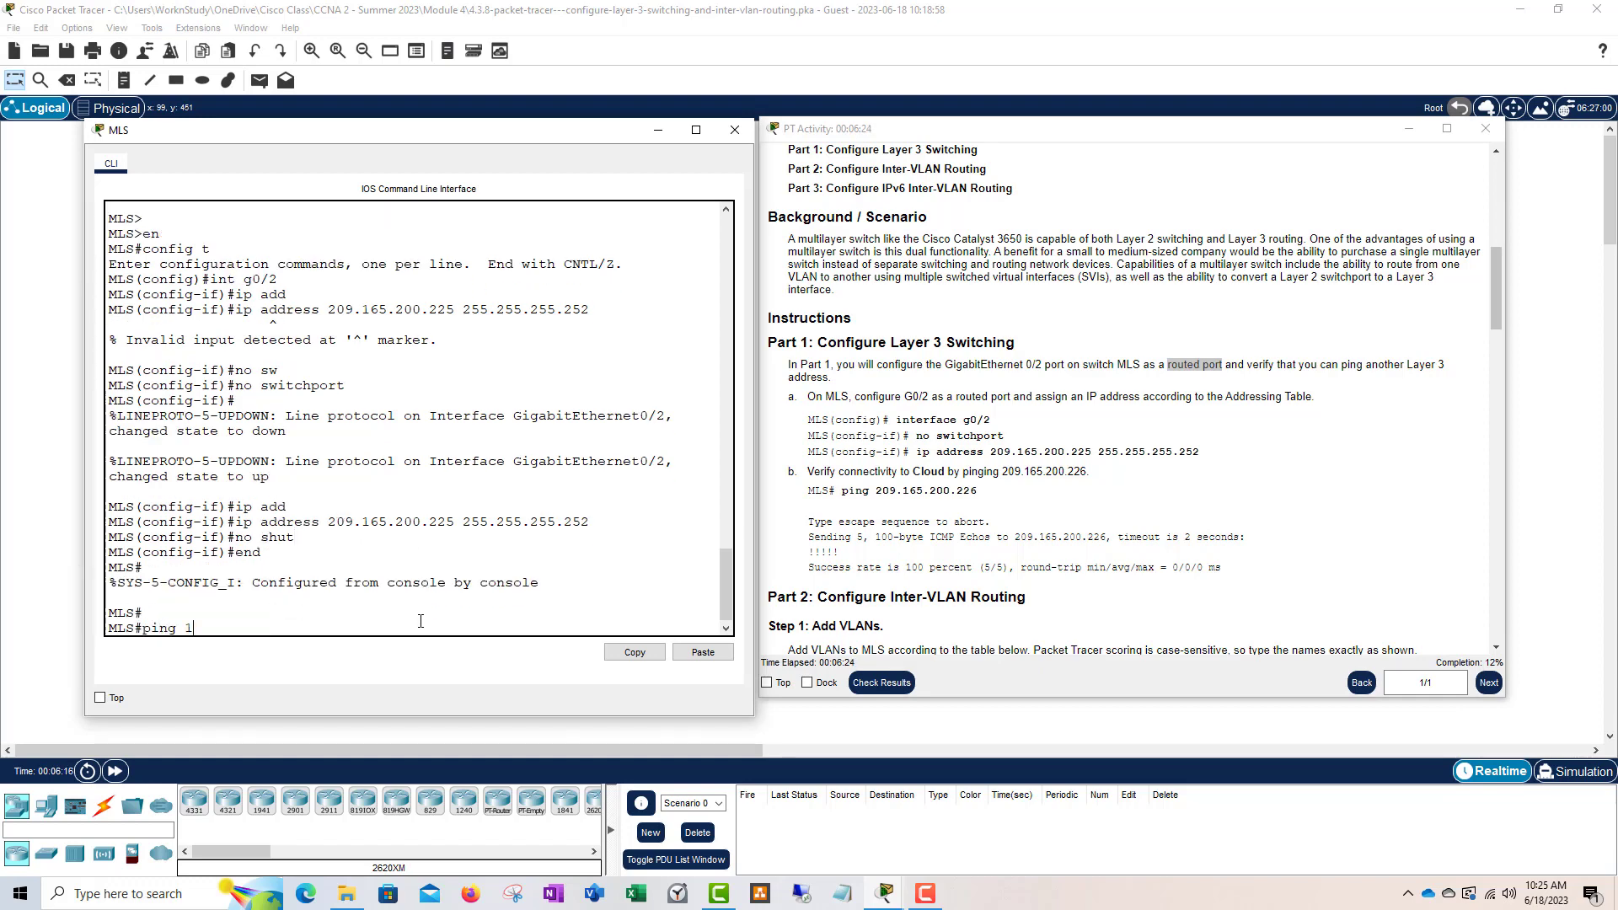
type(".165.200.226")
key("Return")
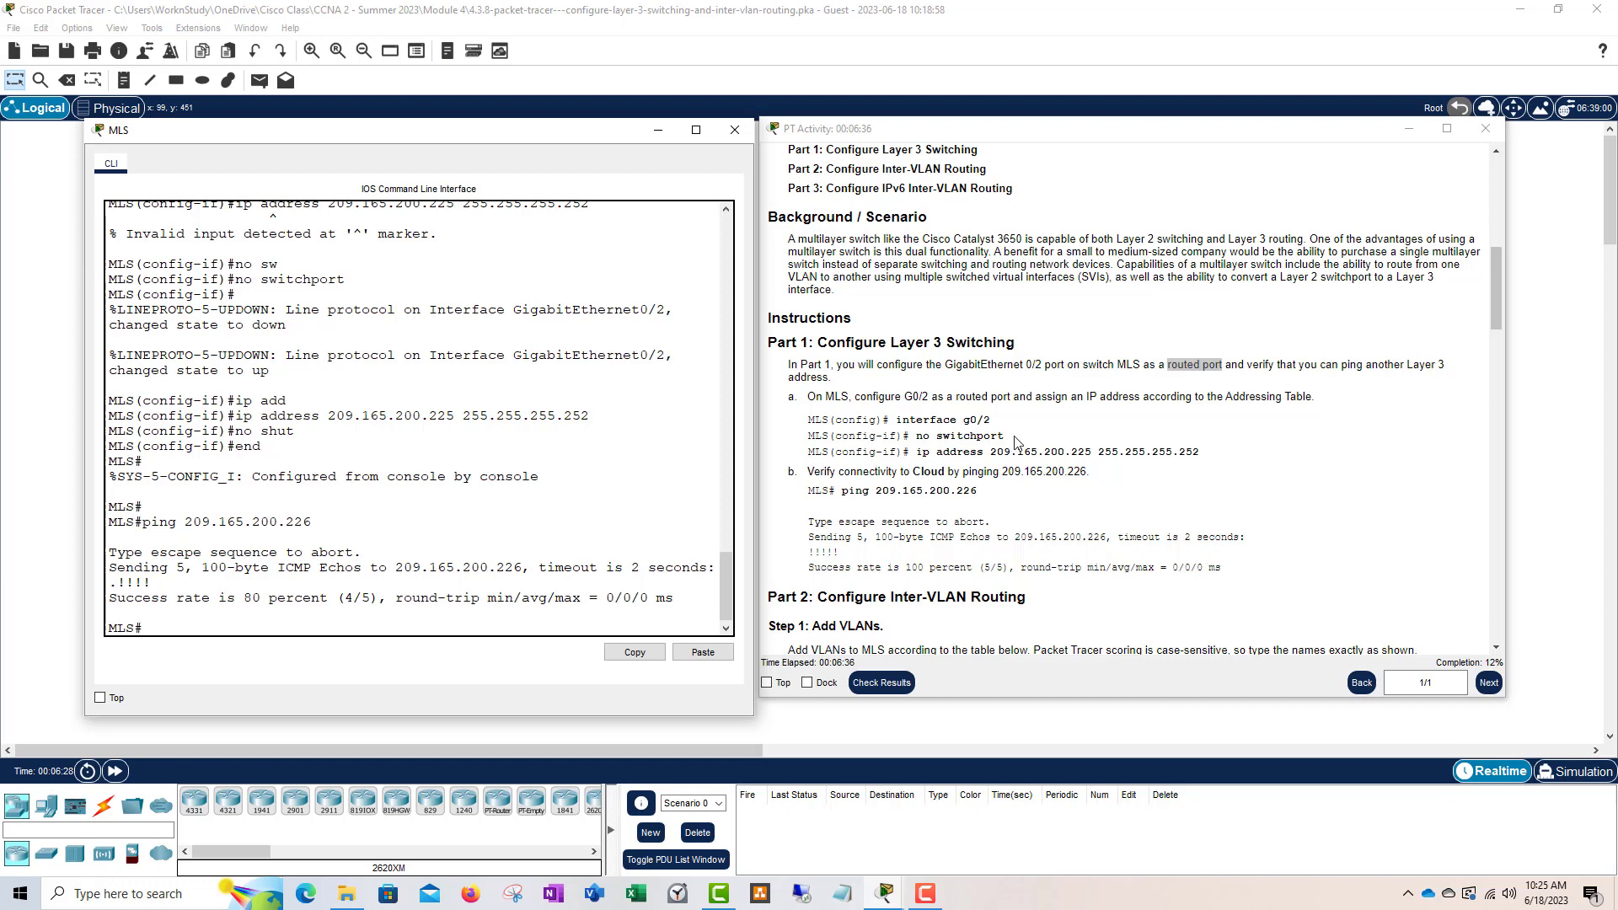
- Enter global configuration mode on MLS and create VLAN 10 with the name Staff
scroll(1030, 448, "down", 4)
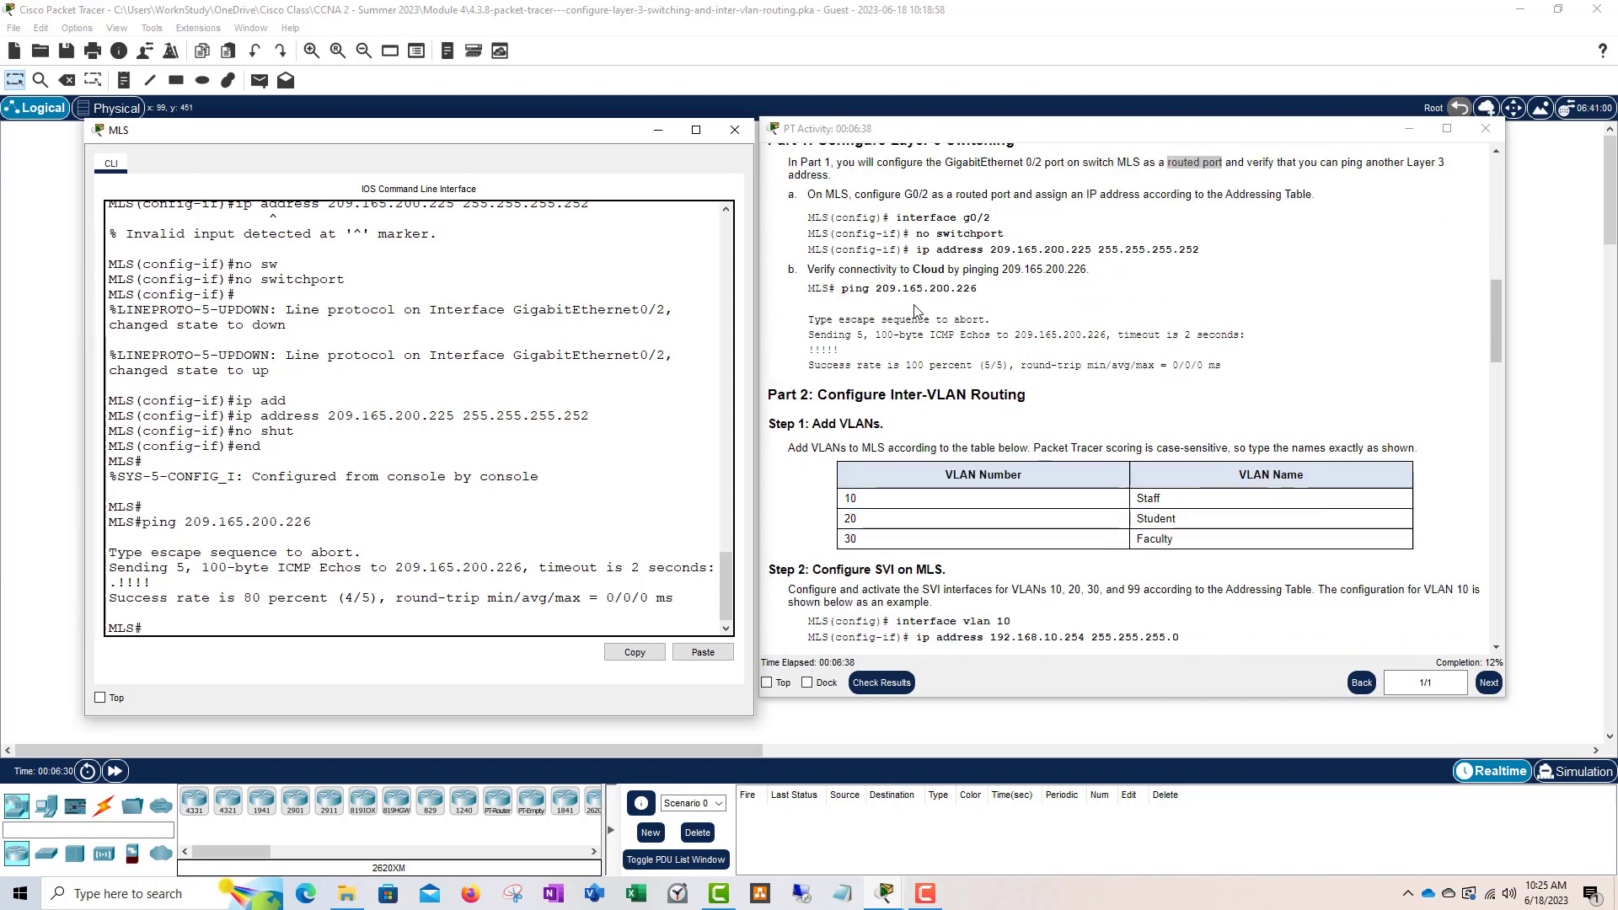
scroll(917, 312, "up", 2)
scroll(899, 404, "down", 2)
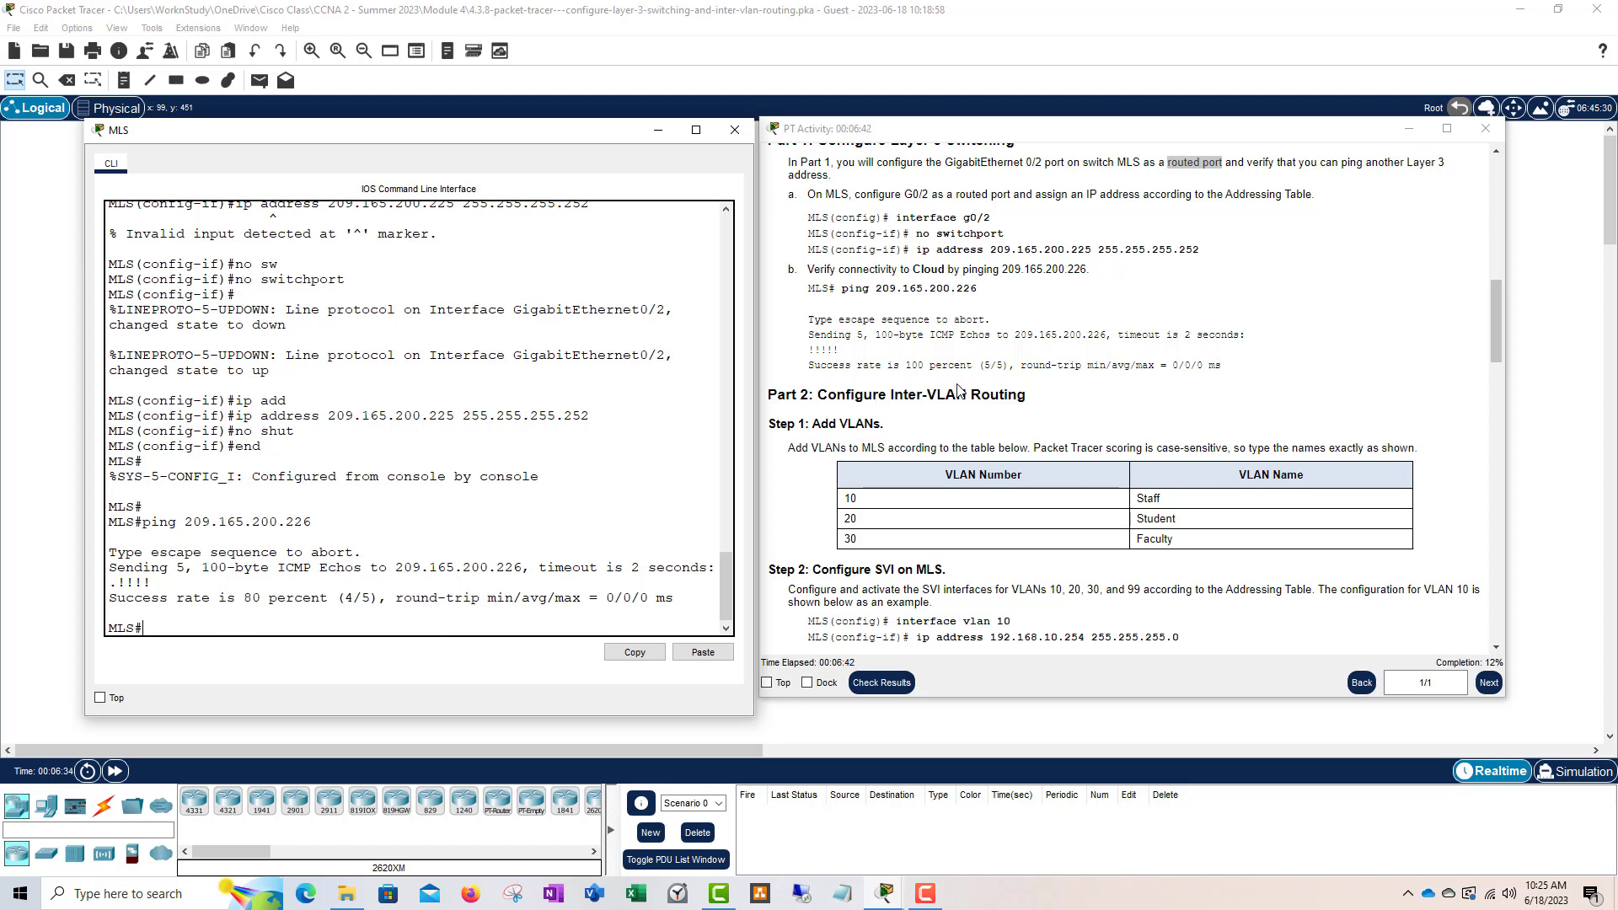
scroll(954, 384, "down", 1)
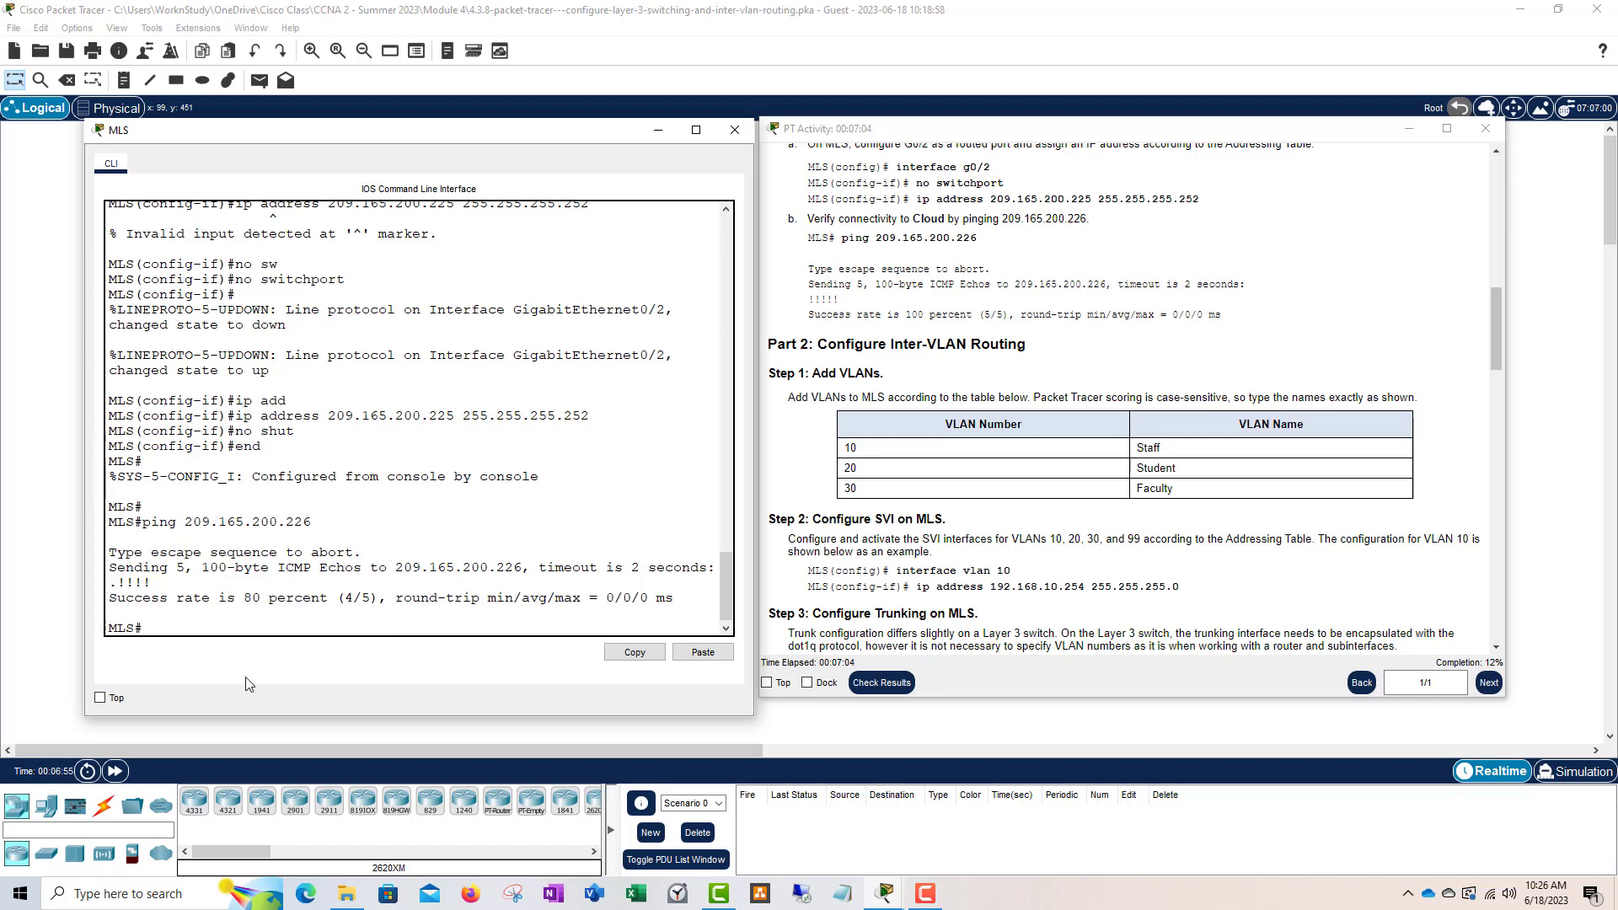
type("config t")
key("Return")
type("val")
key("BackSpace")
key("BackSpace")
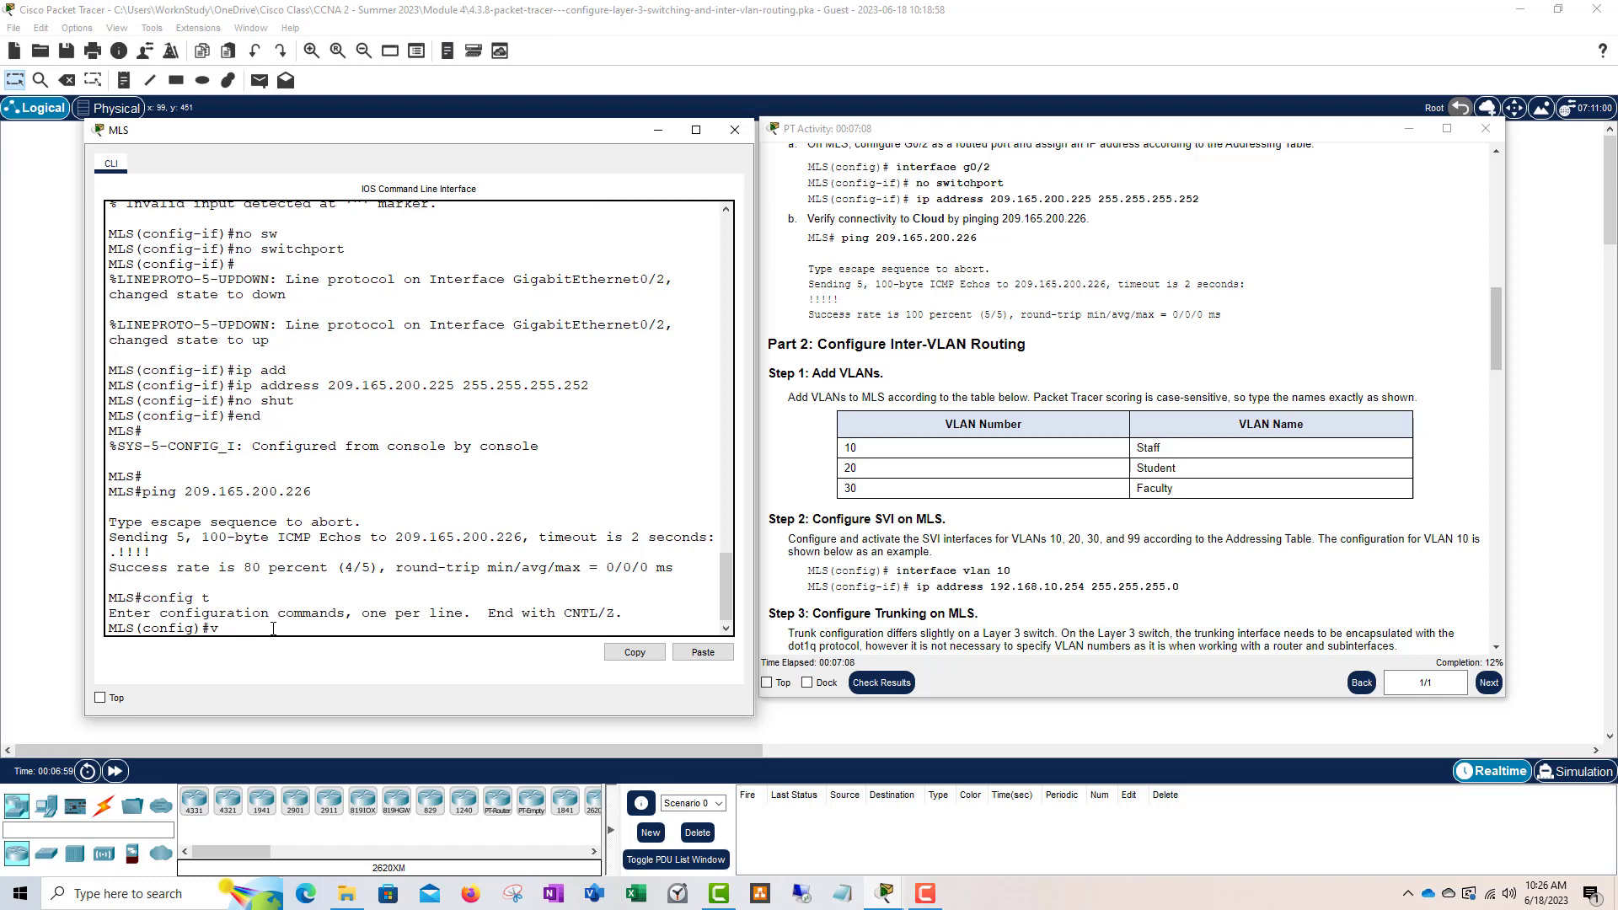
type("lan 10")
key("Return")
type("ip")
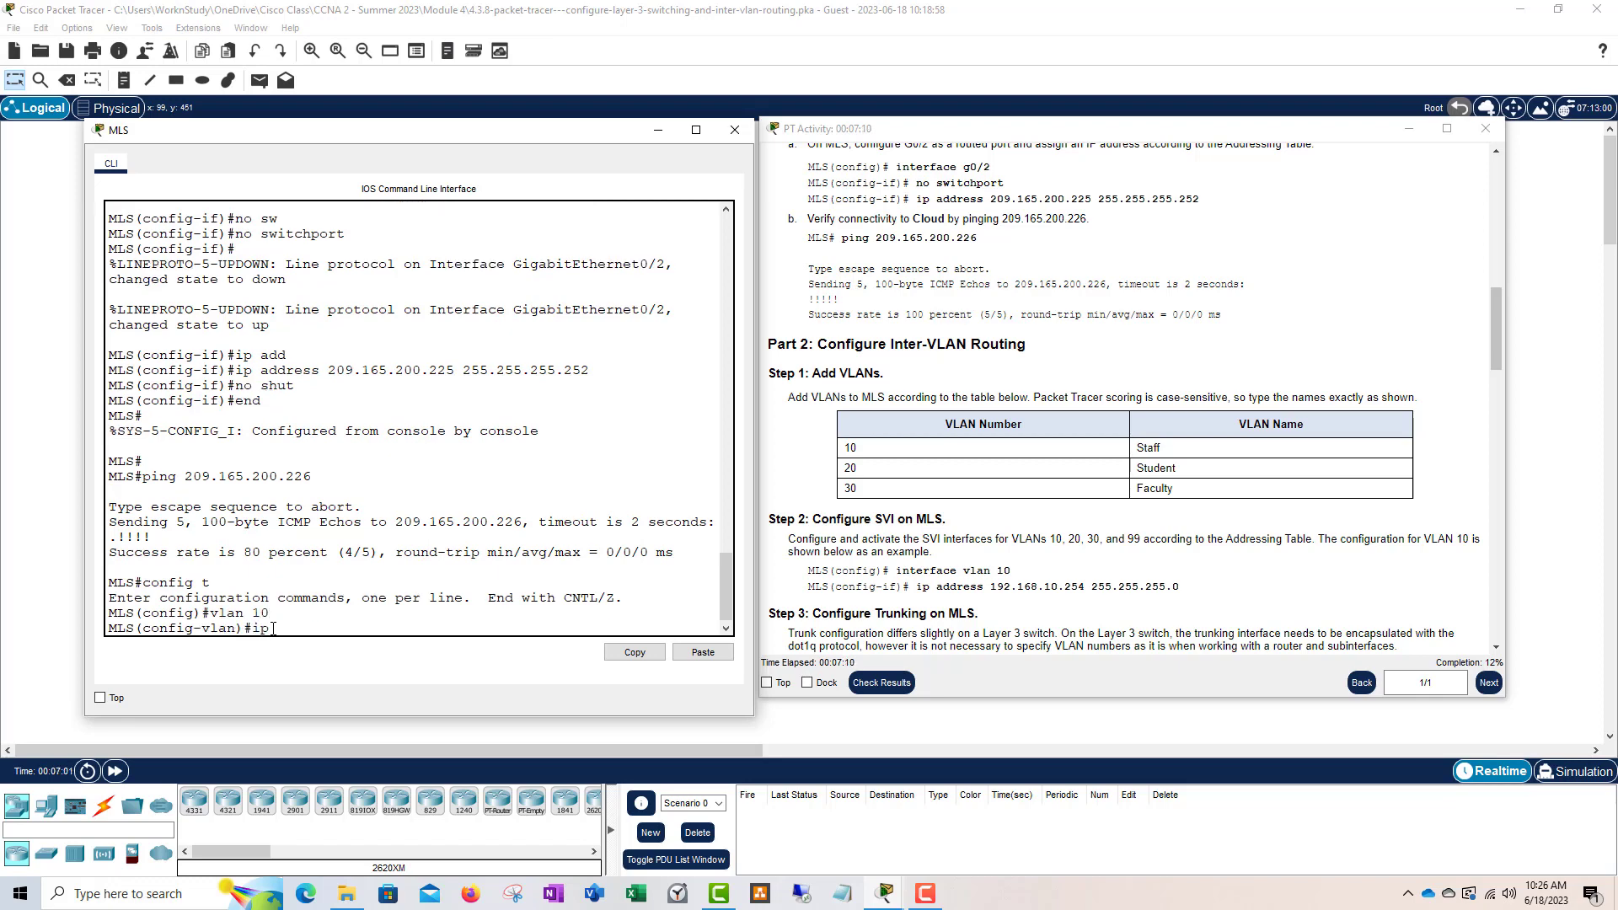
key("BackSpace")
key("BackSpace")
key("BackSpace")
type("name Staff")
key("Return")
- Create VLAN 20 on MLS with the name Student
type("vlan 20")
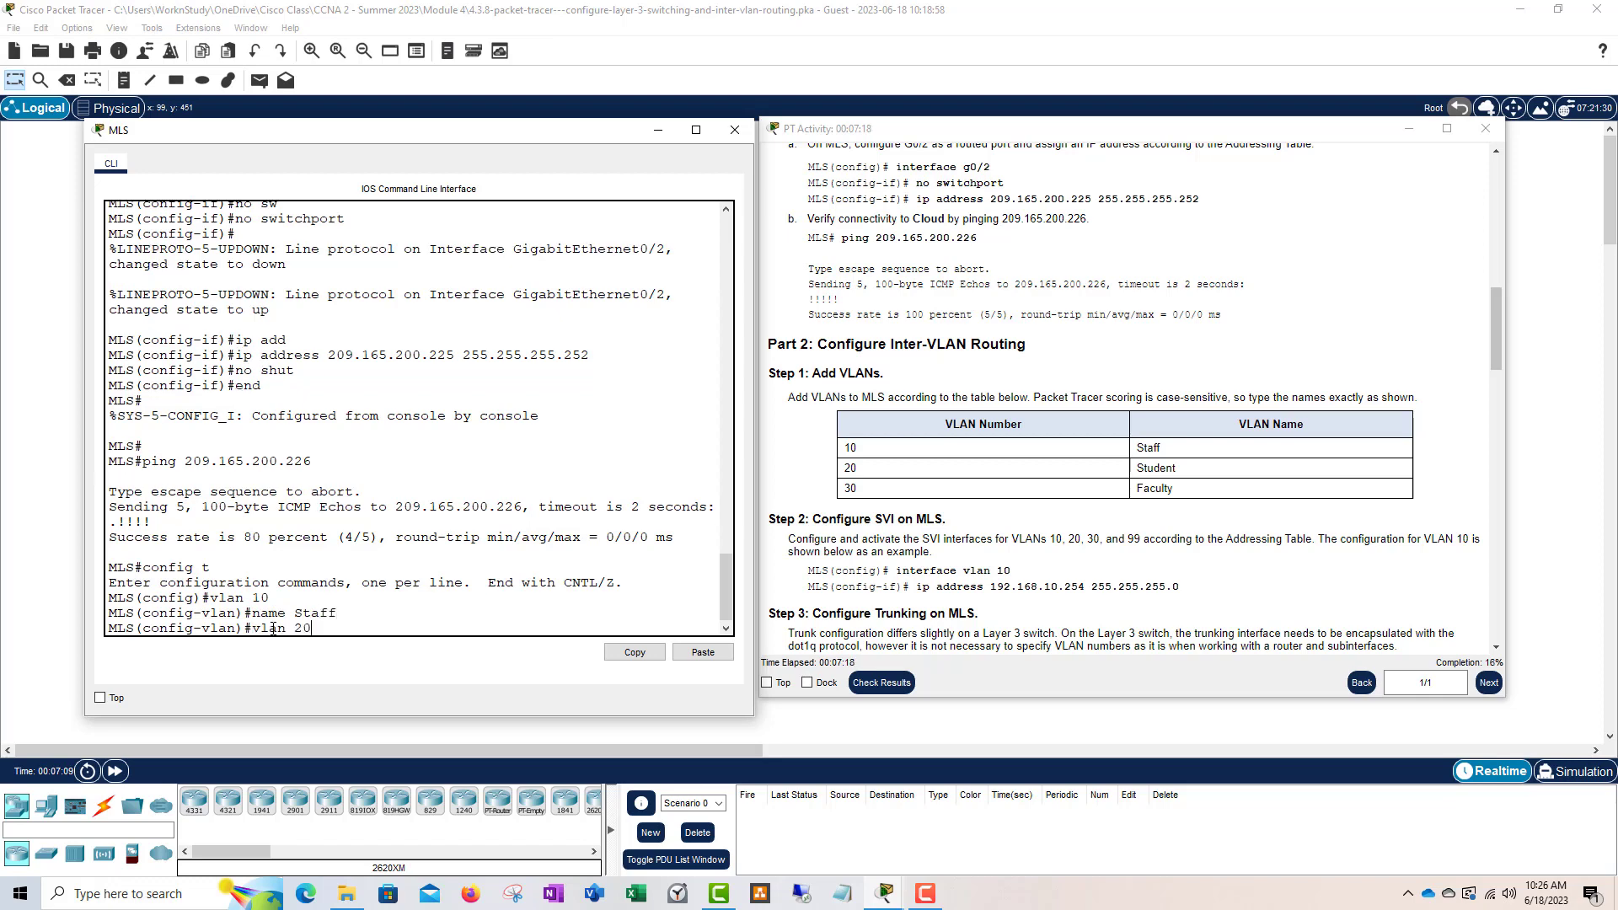
key("Return")
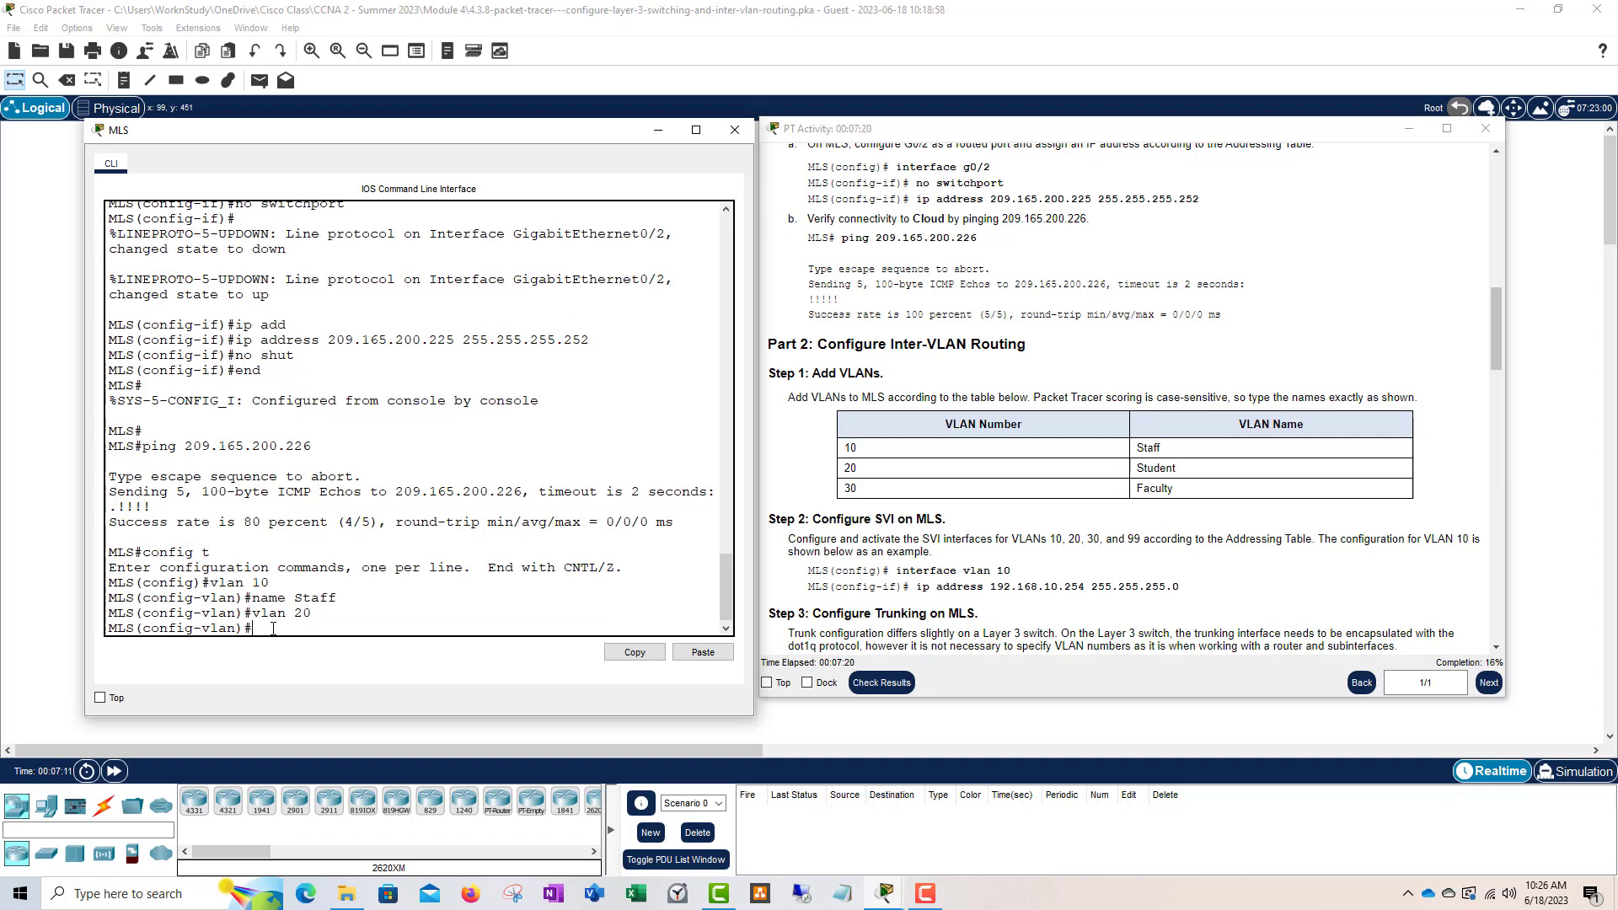
type("name Student")
key("Return")
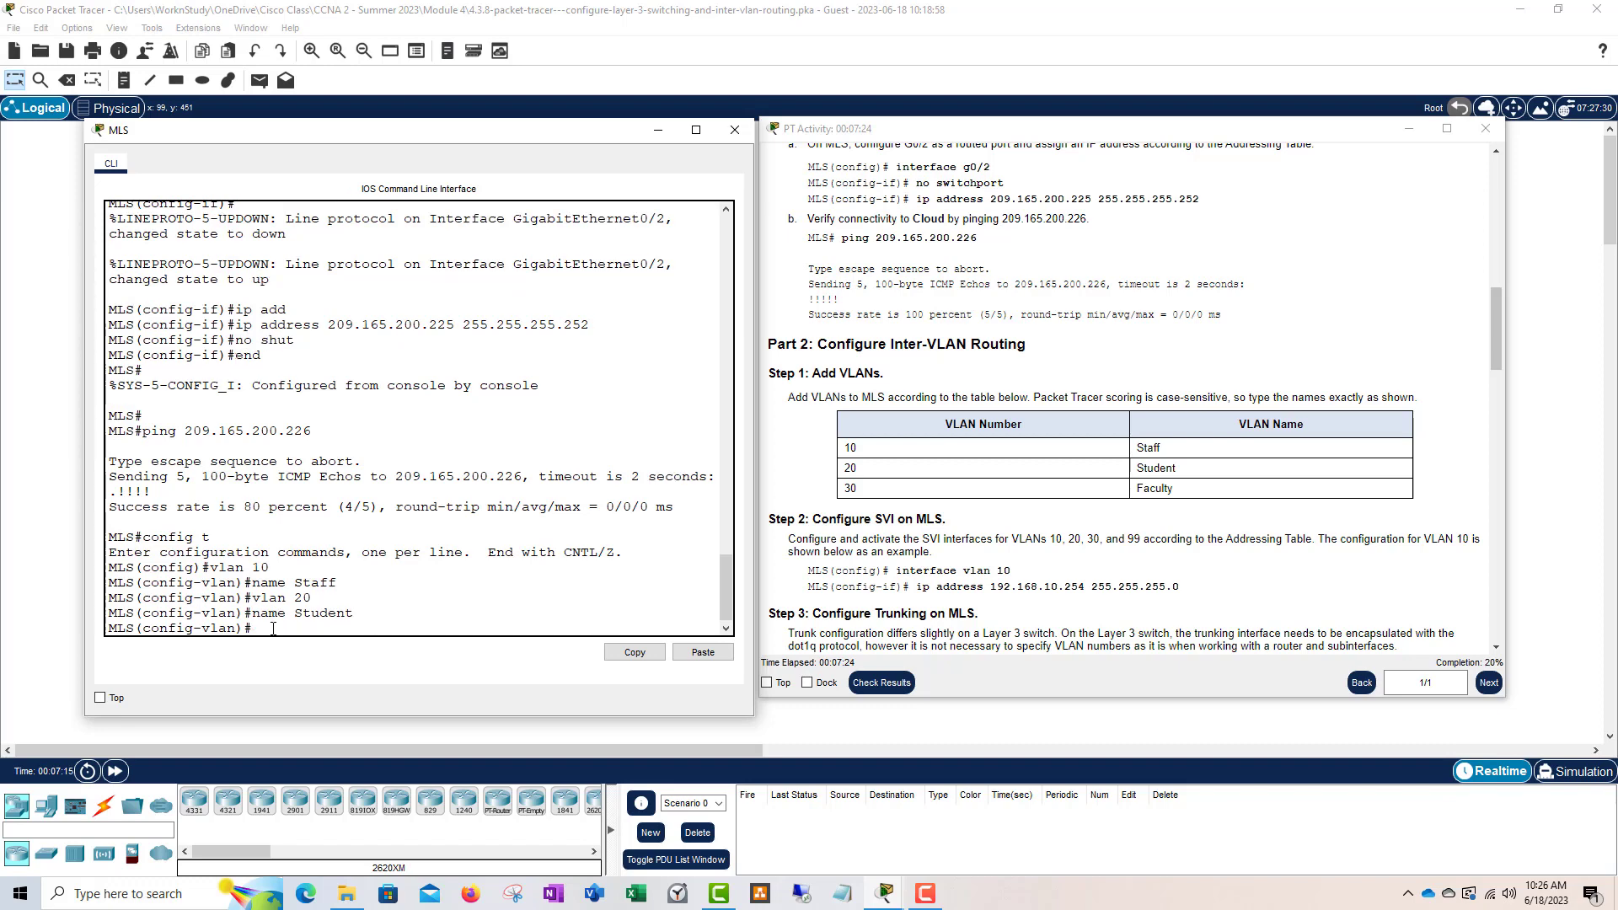
- Create VLAN 30 on MLS with the name Faculty and return to global configuration mode
type("vlan 30")
key("Return")
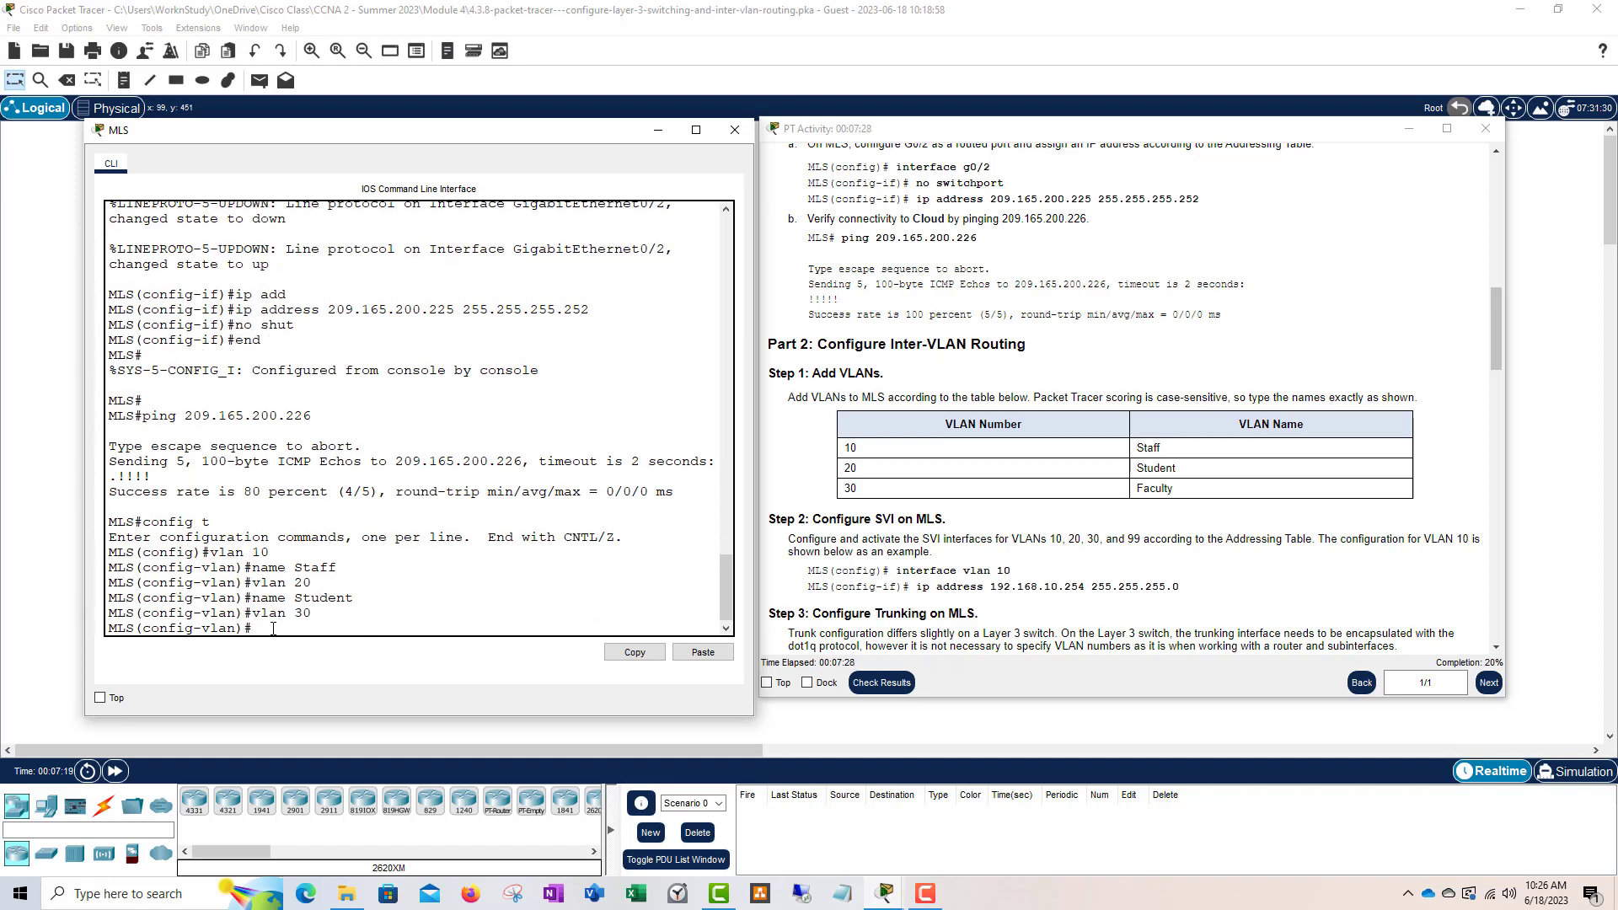
type("name Faculty")
key("Return")
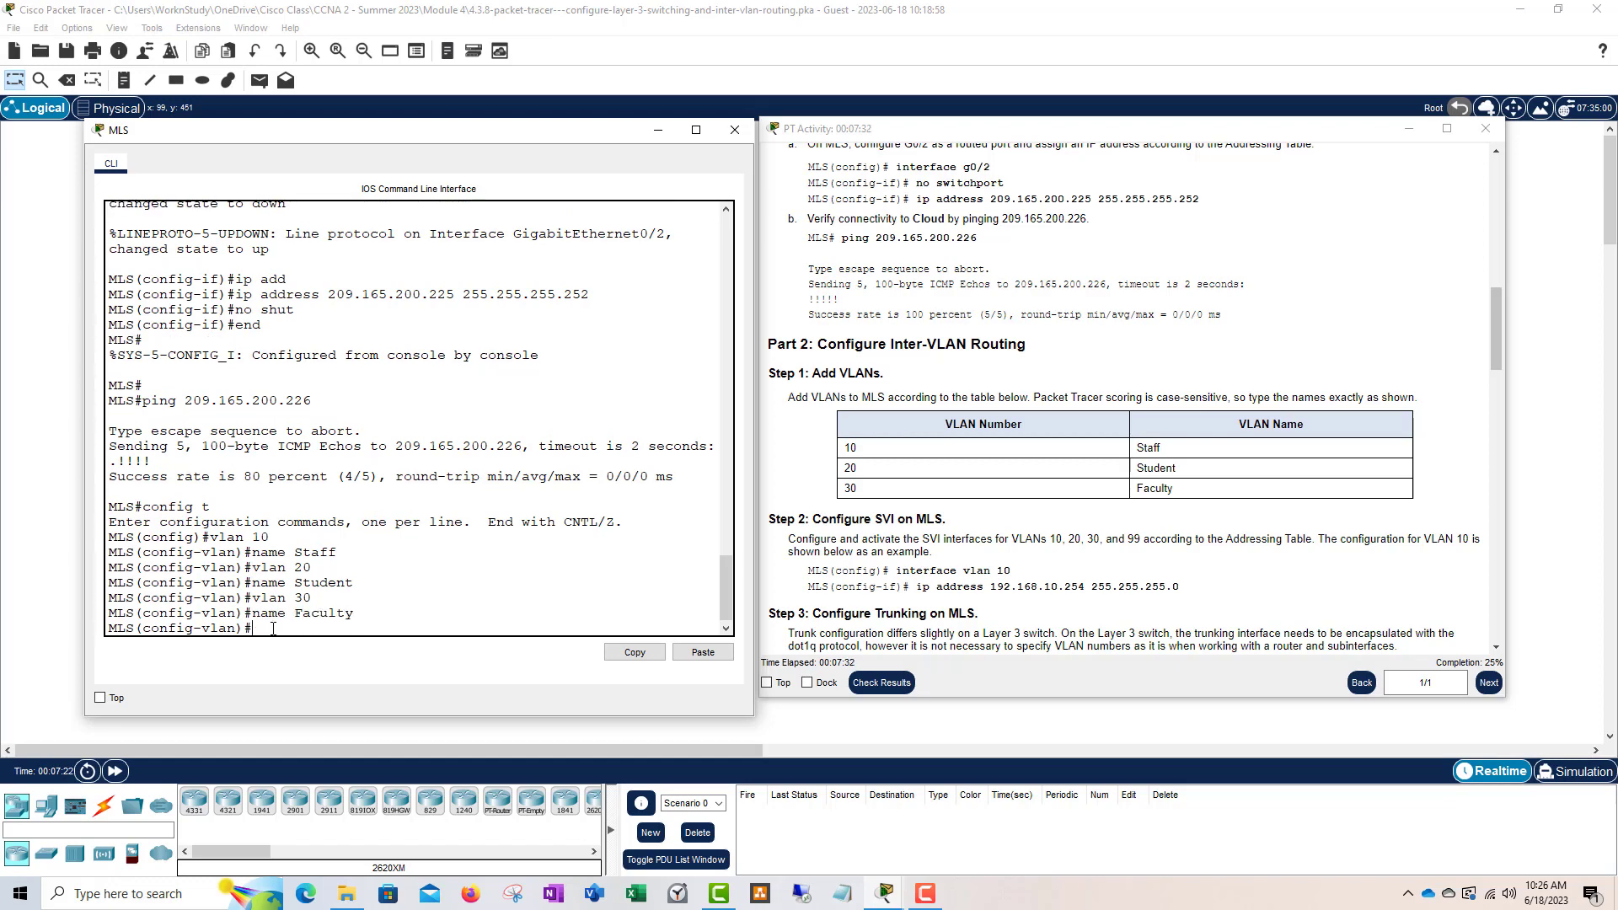
type("exit")
key("Return")
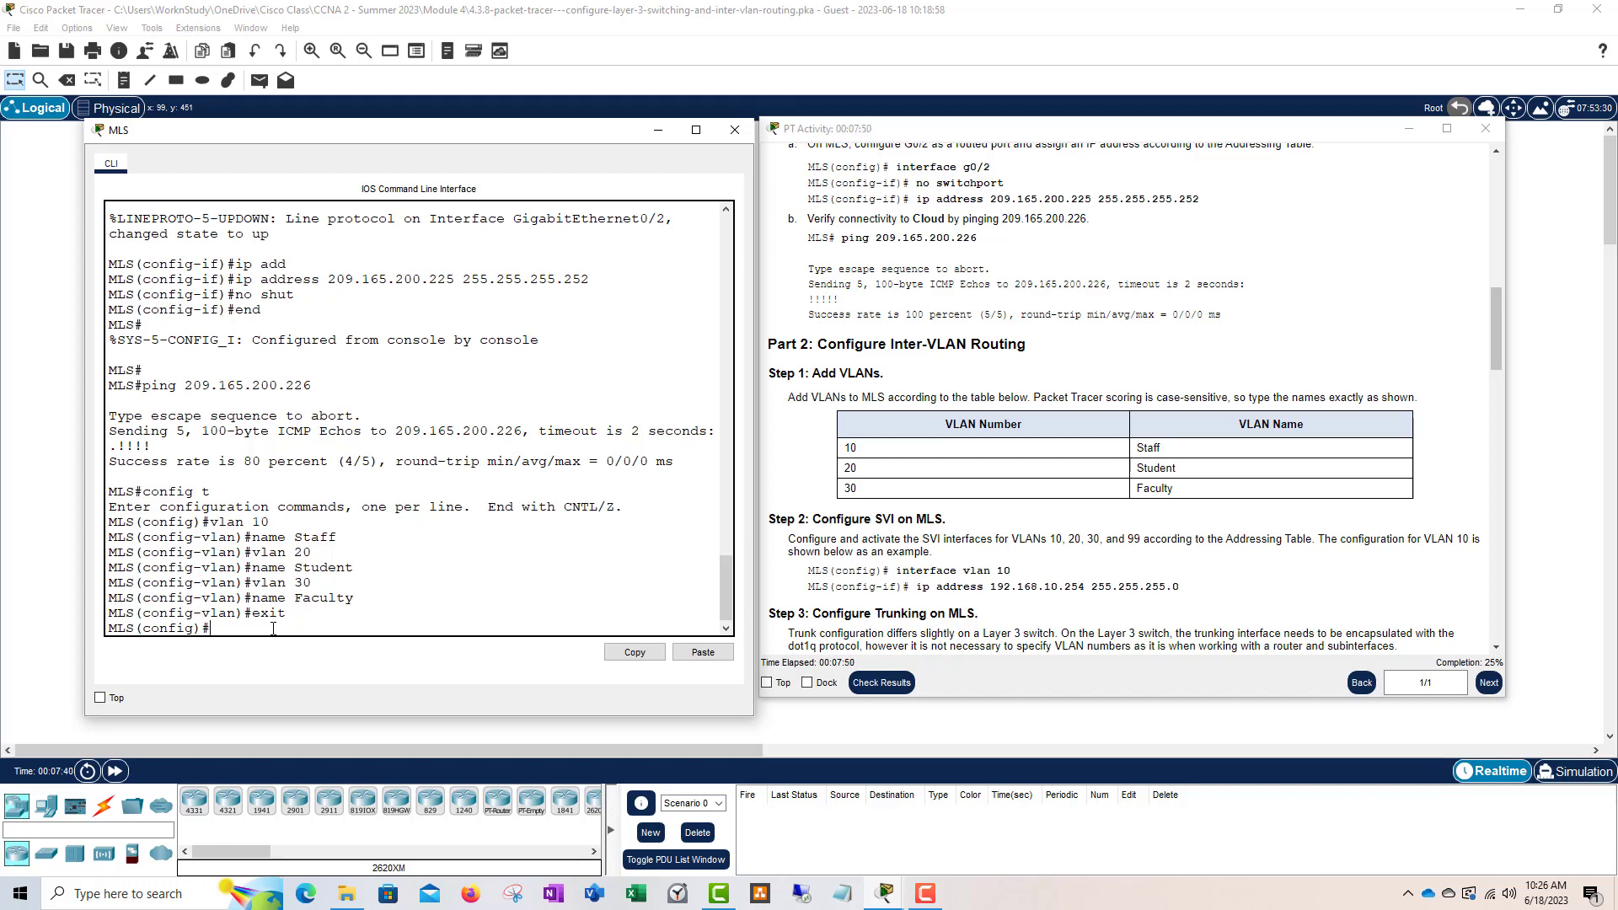
- Configure interface VLAN 10 on MLS with IP address 192.168.10.254 and mask 255.255.255.0, and enable it with no shut
type("interf")
key("Tab")
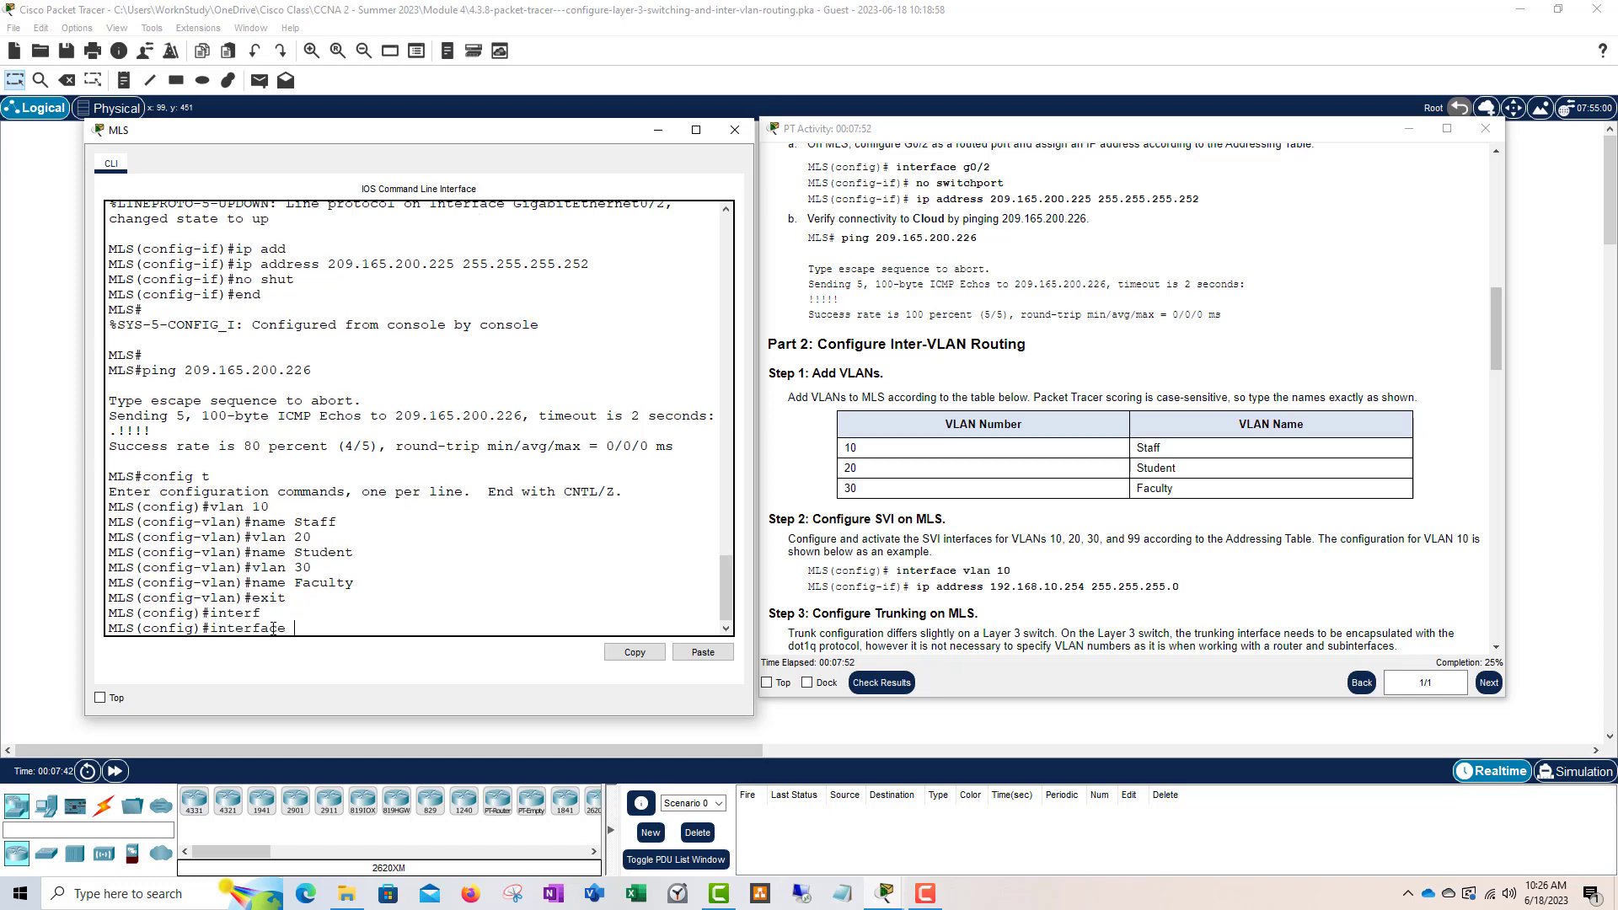
type("vlan 10")
key("Return")
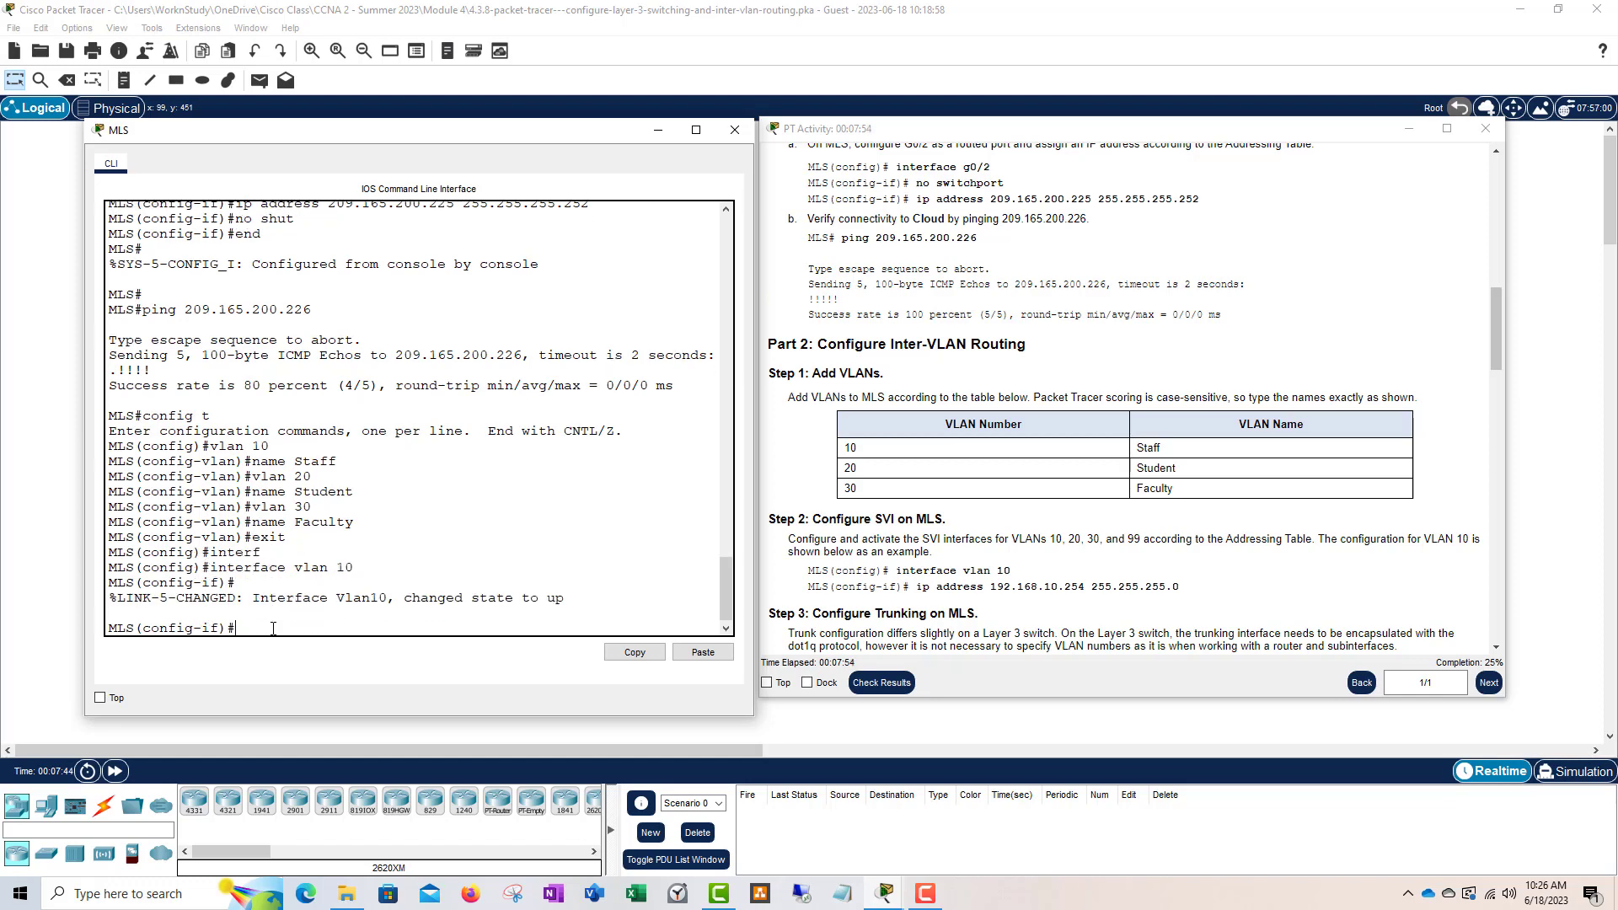
type("ip add")
key("Tab")
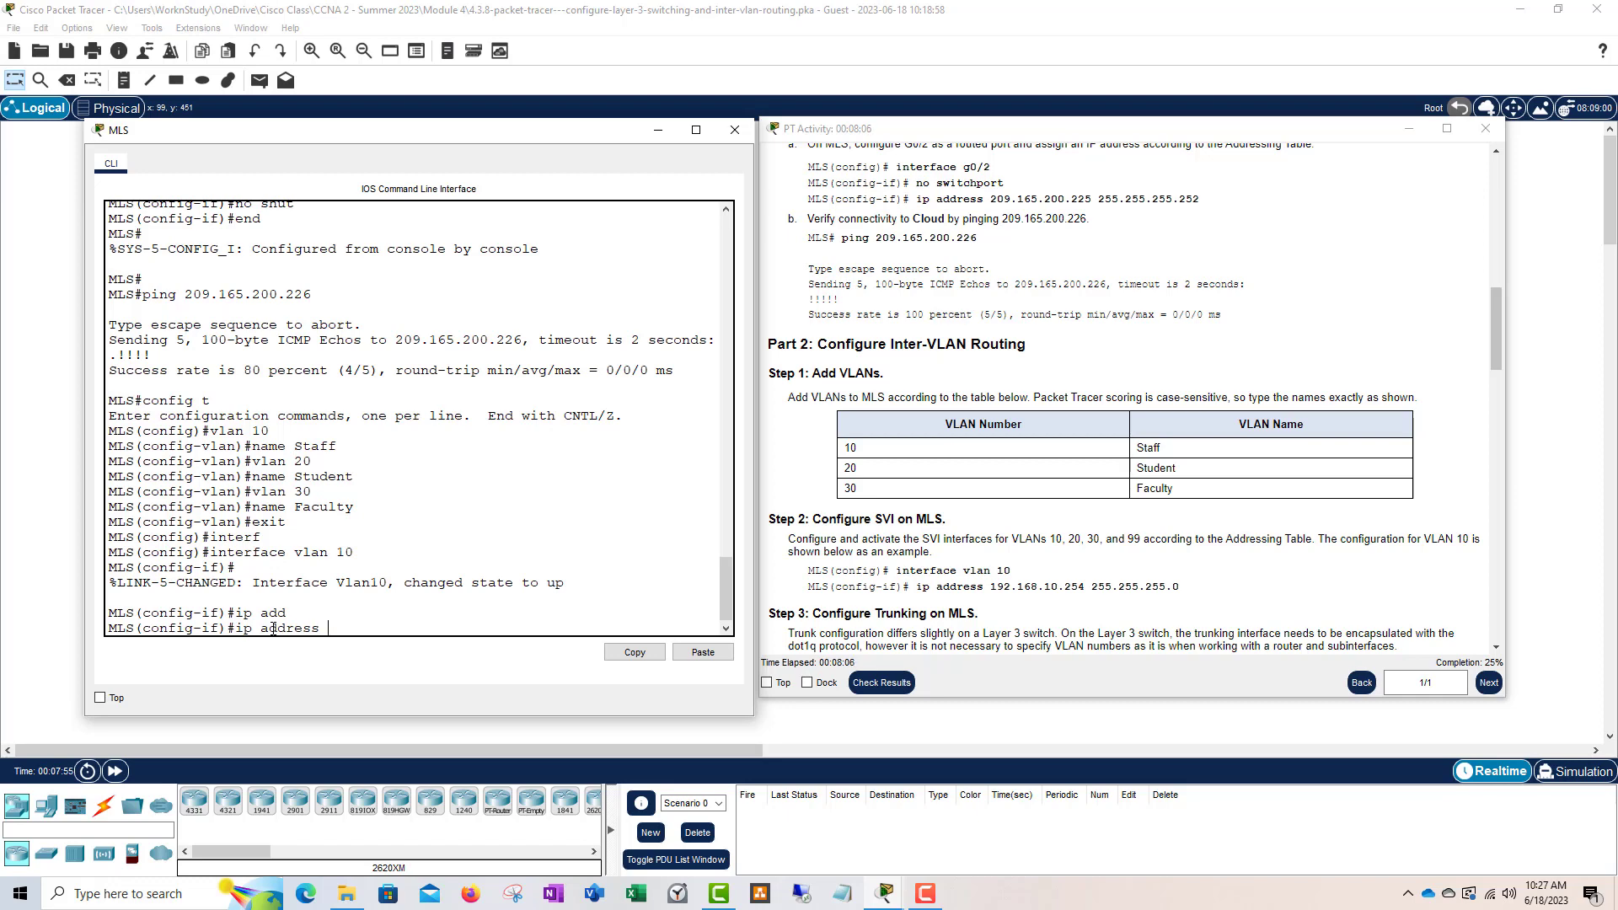
type("192.168")
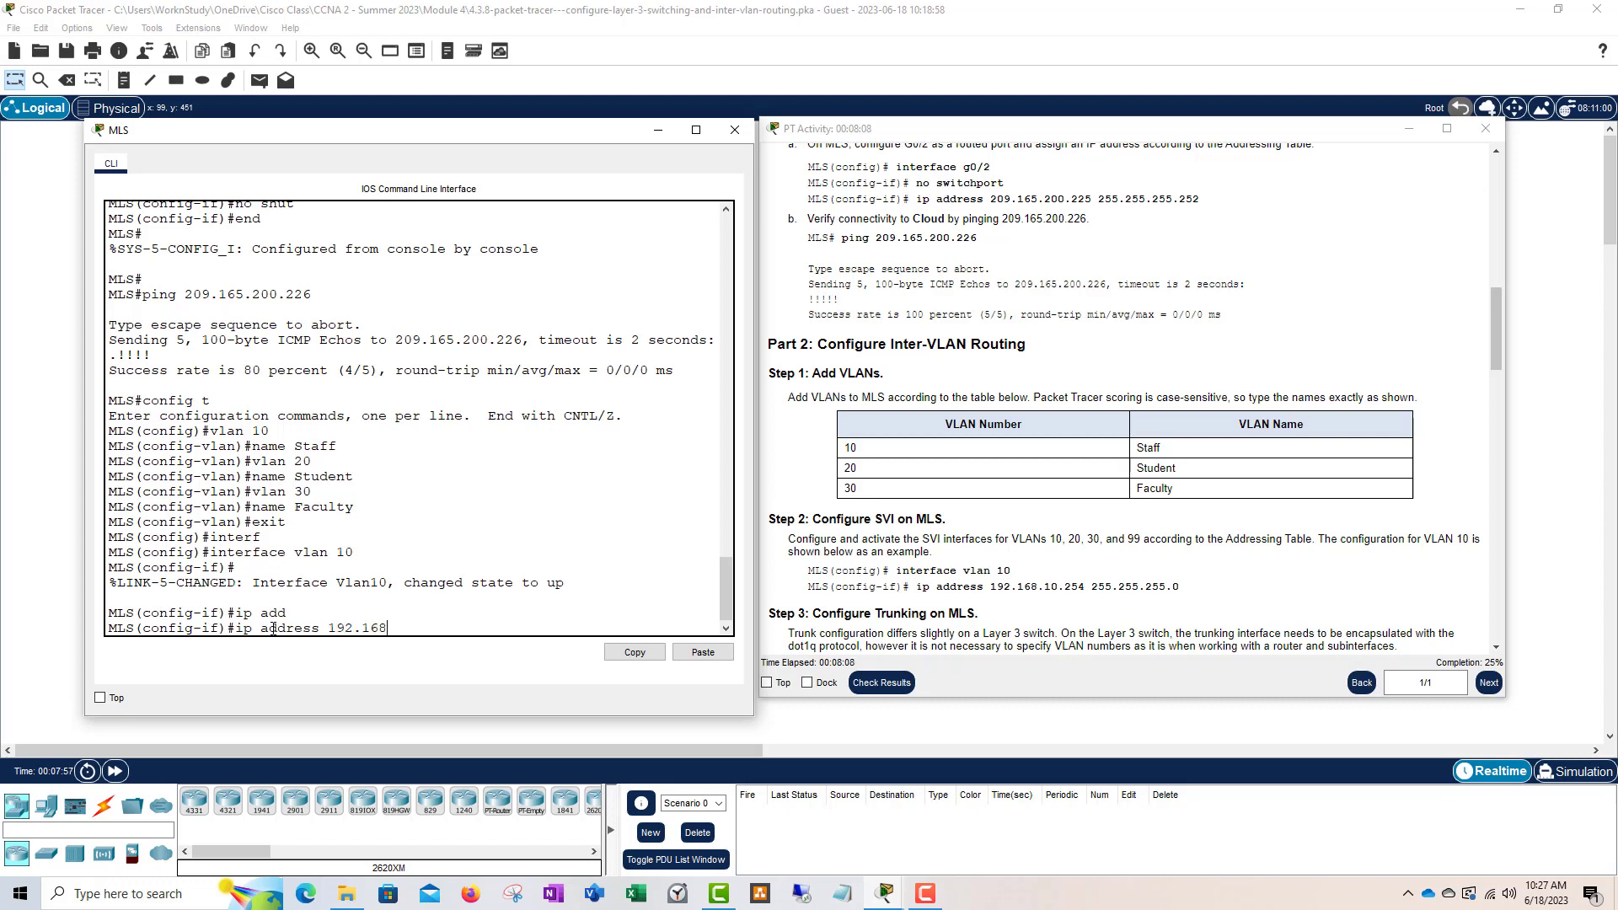
type(".10.254 255.255.2")
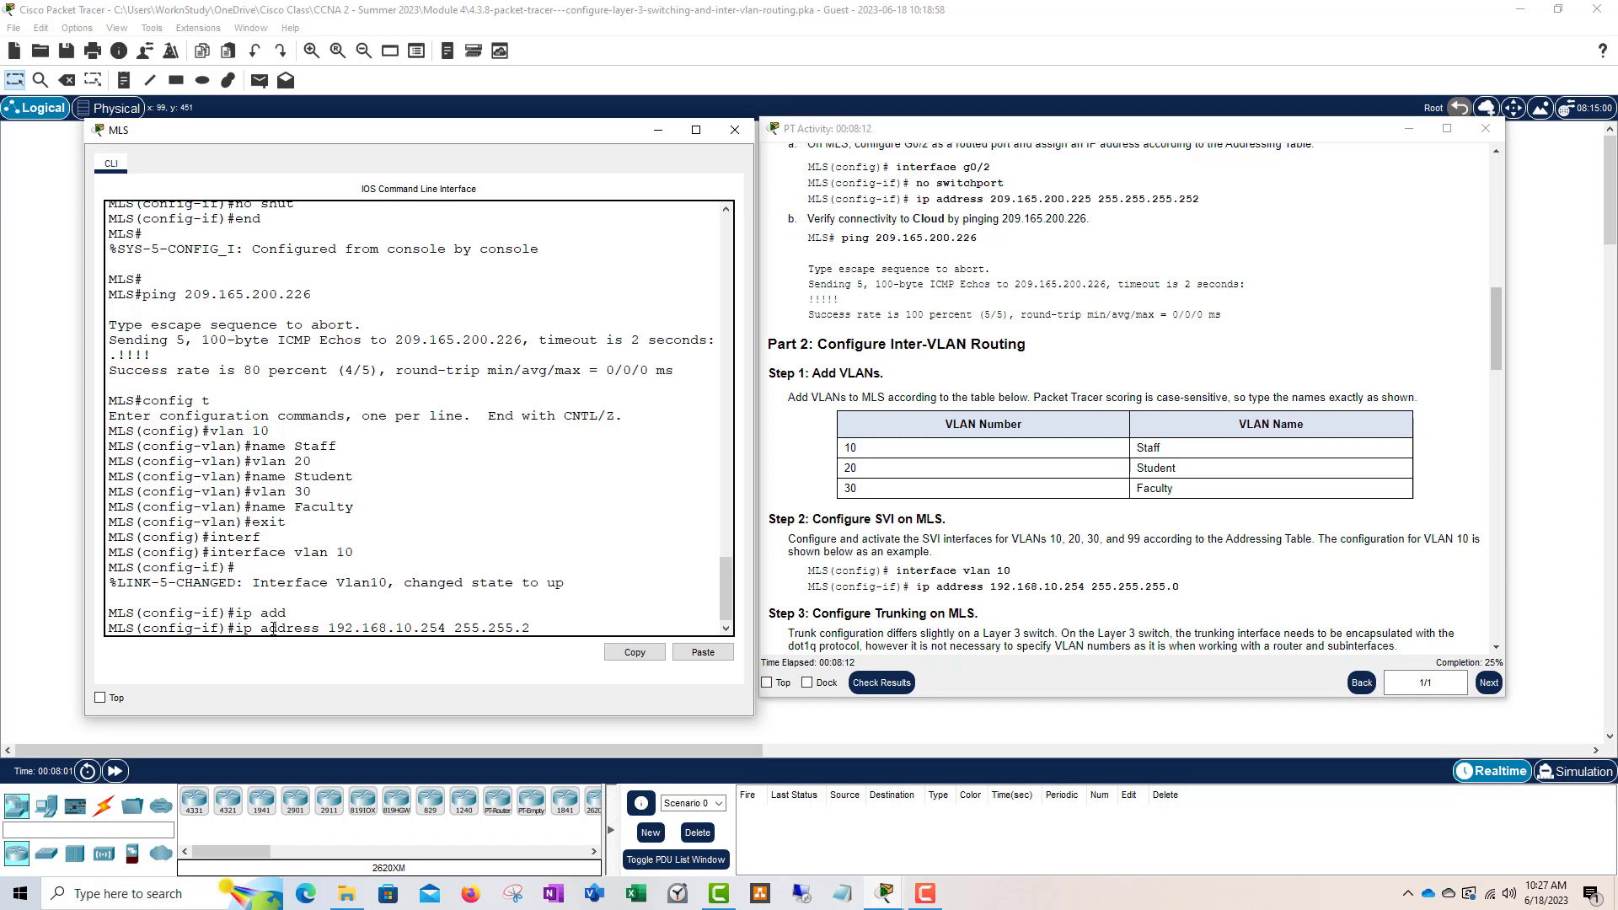
type("55.255.0")
key("Return")
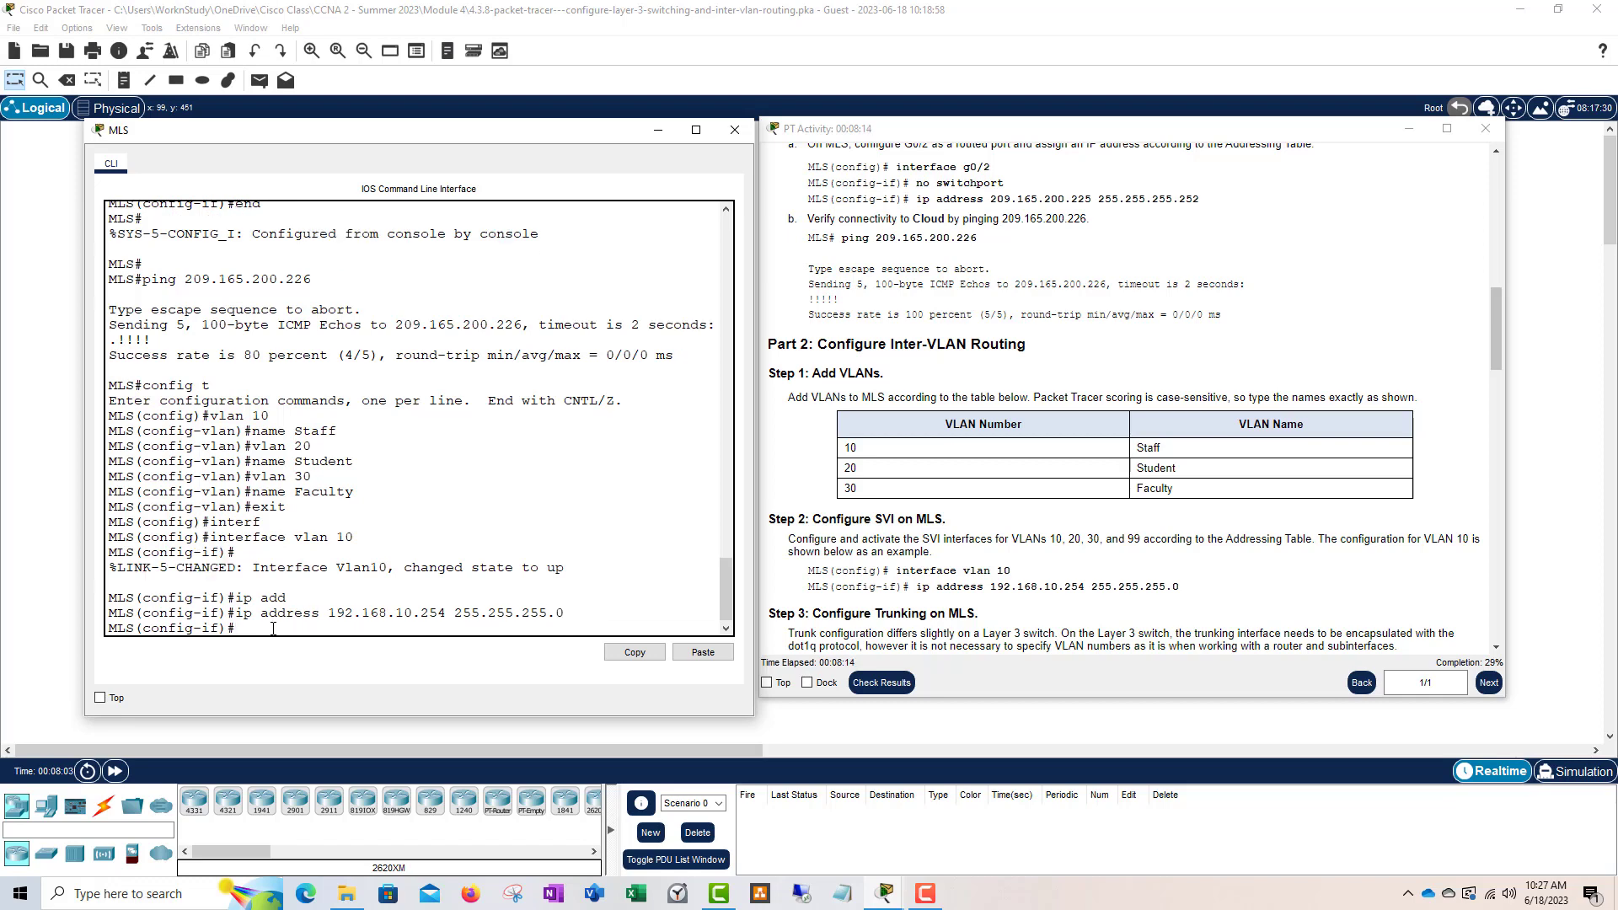
type("no shut")
key("Return")
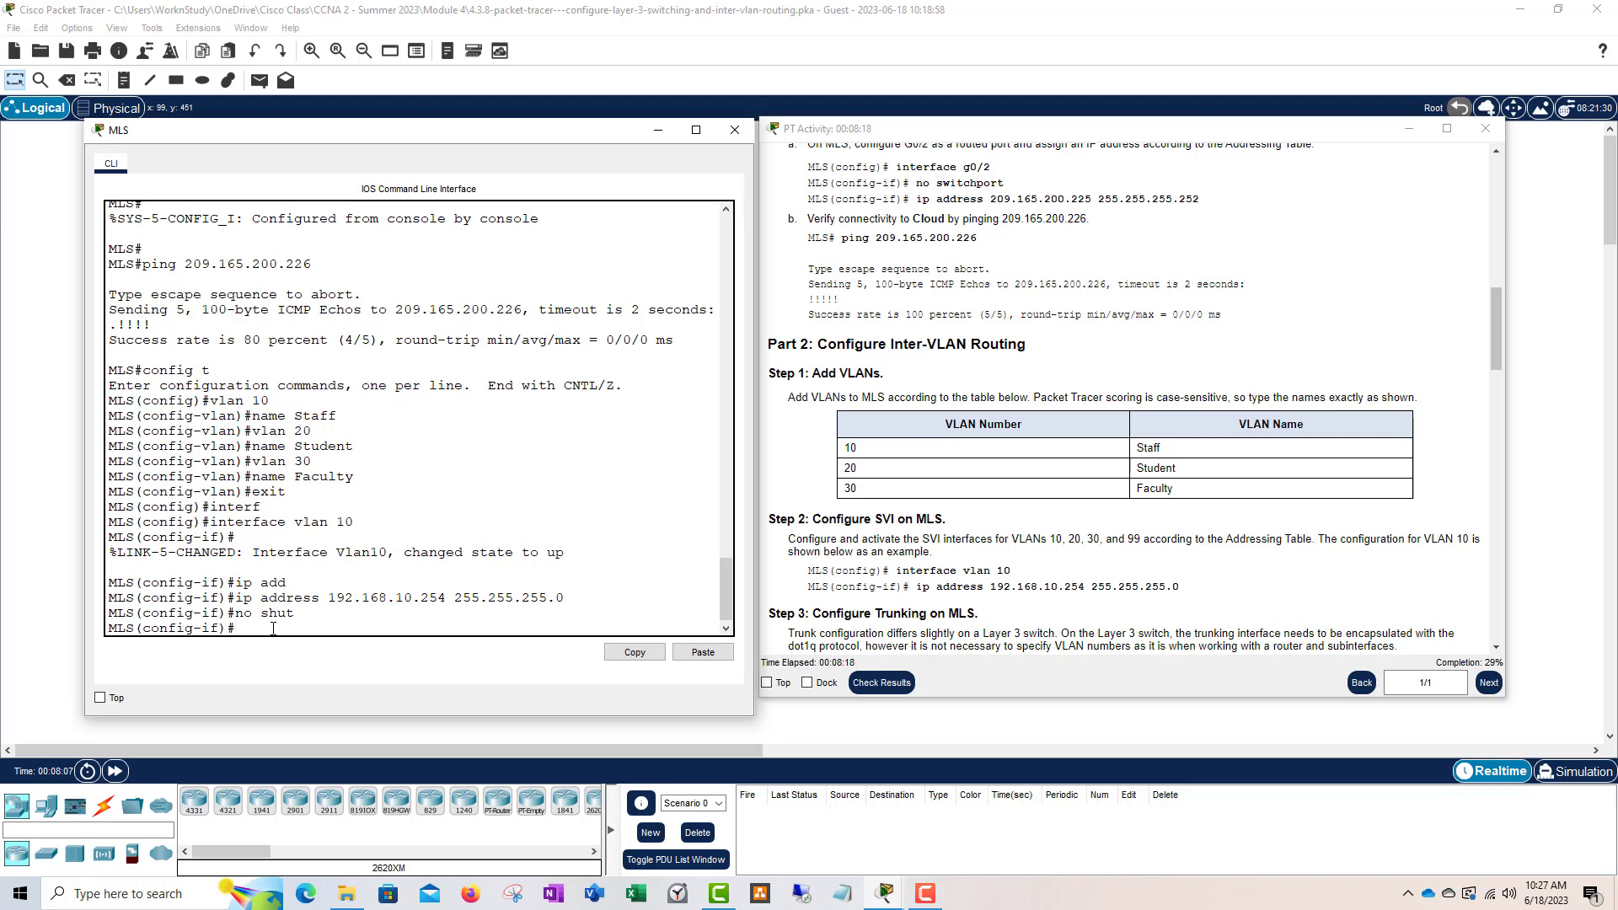
- Configure interface VLAN 20 on MLS with IP address 192.168.20.254 and mask 255.255.255.0
type("interface vlan 20")
key("Return")
type("ip add")
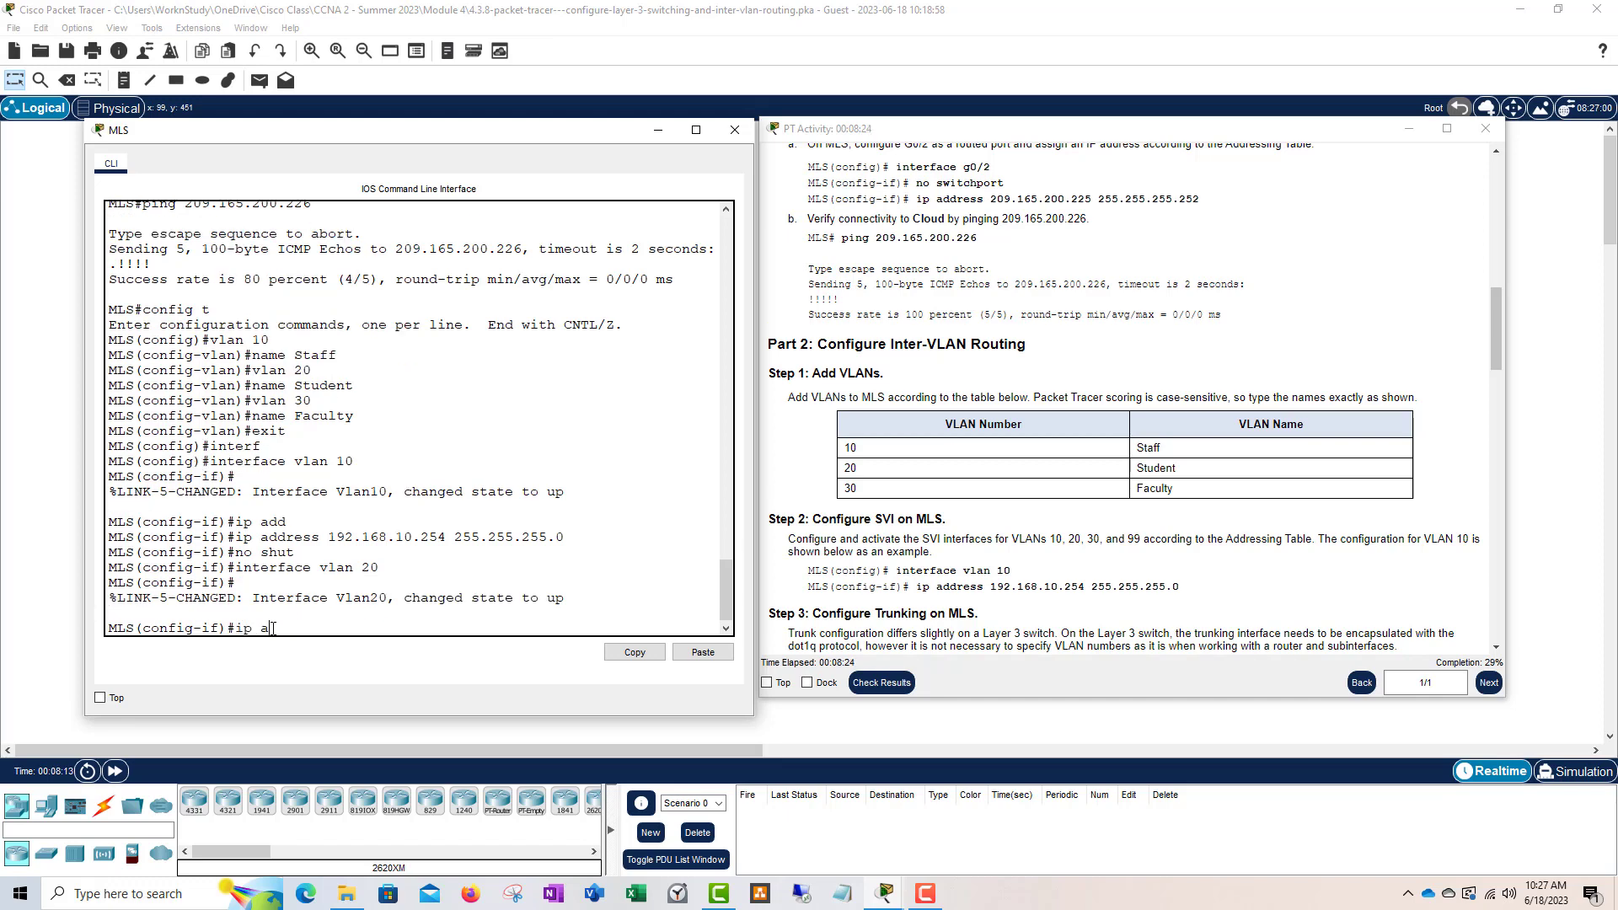
key("Tab")
type("192.16")
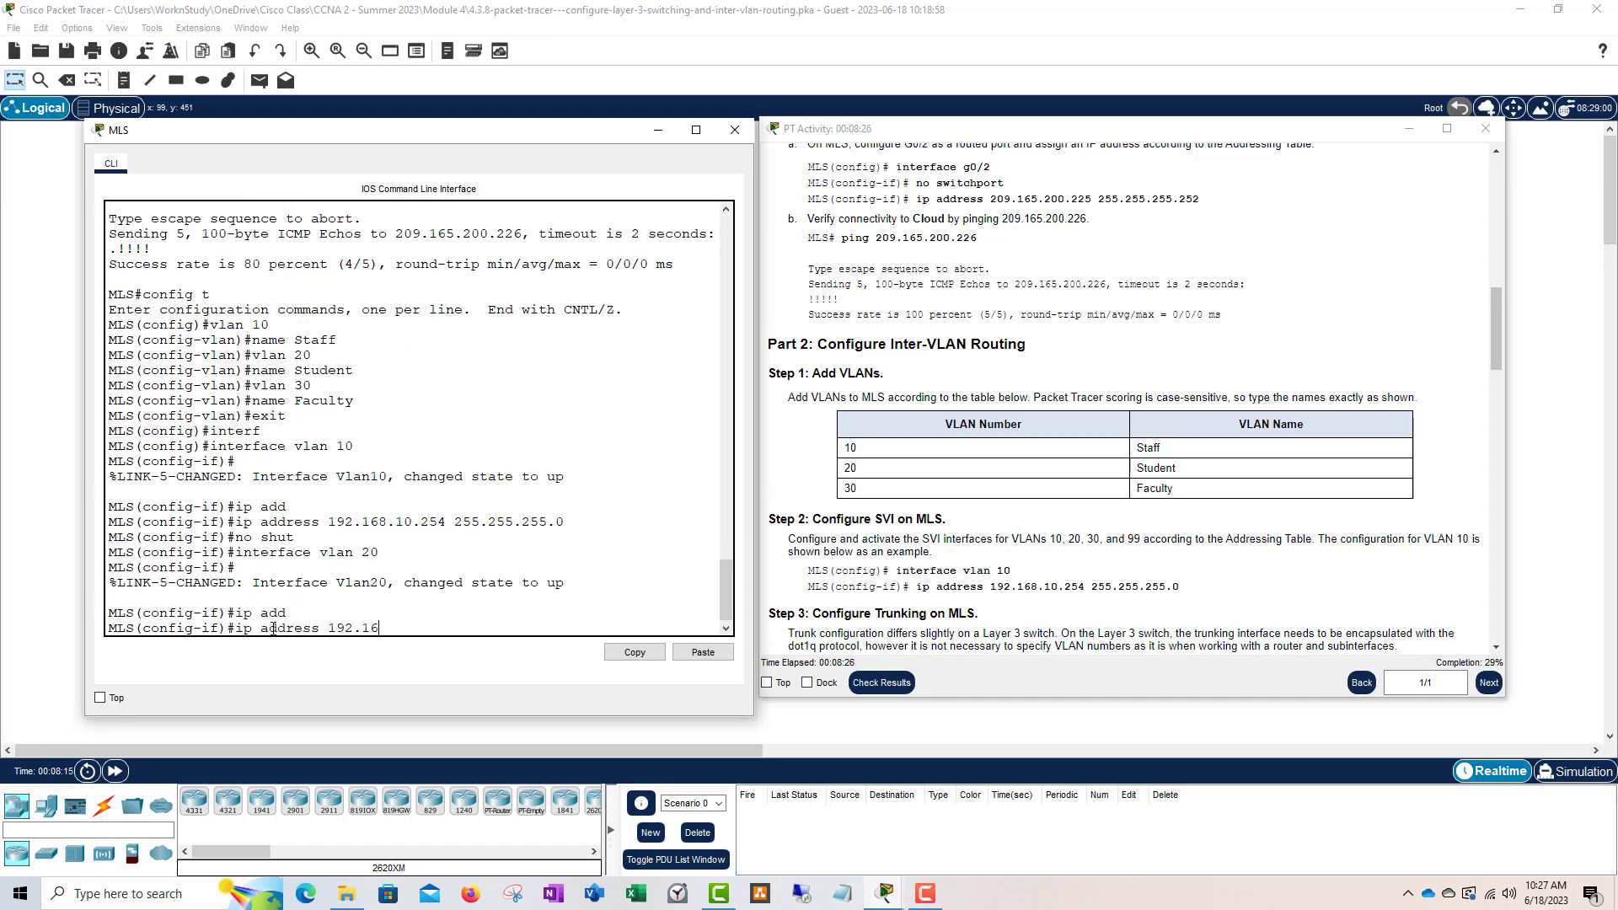
type("8.20.254 255.255.255.0")
key("Return")
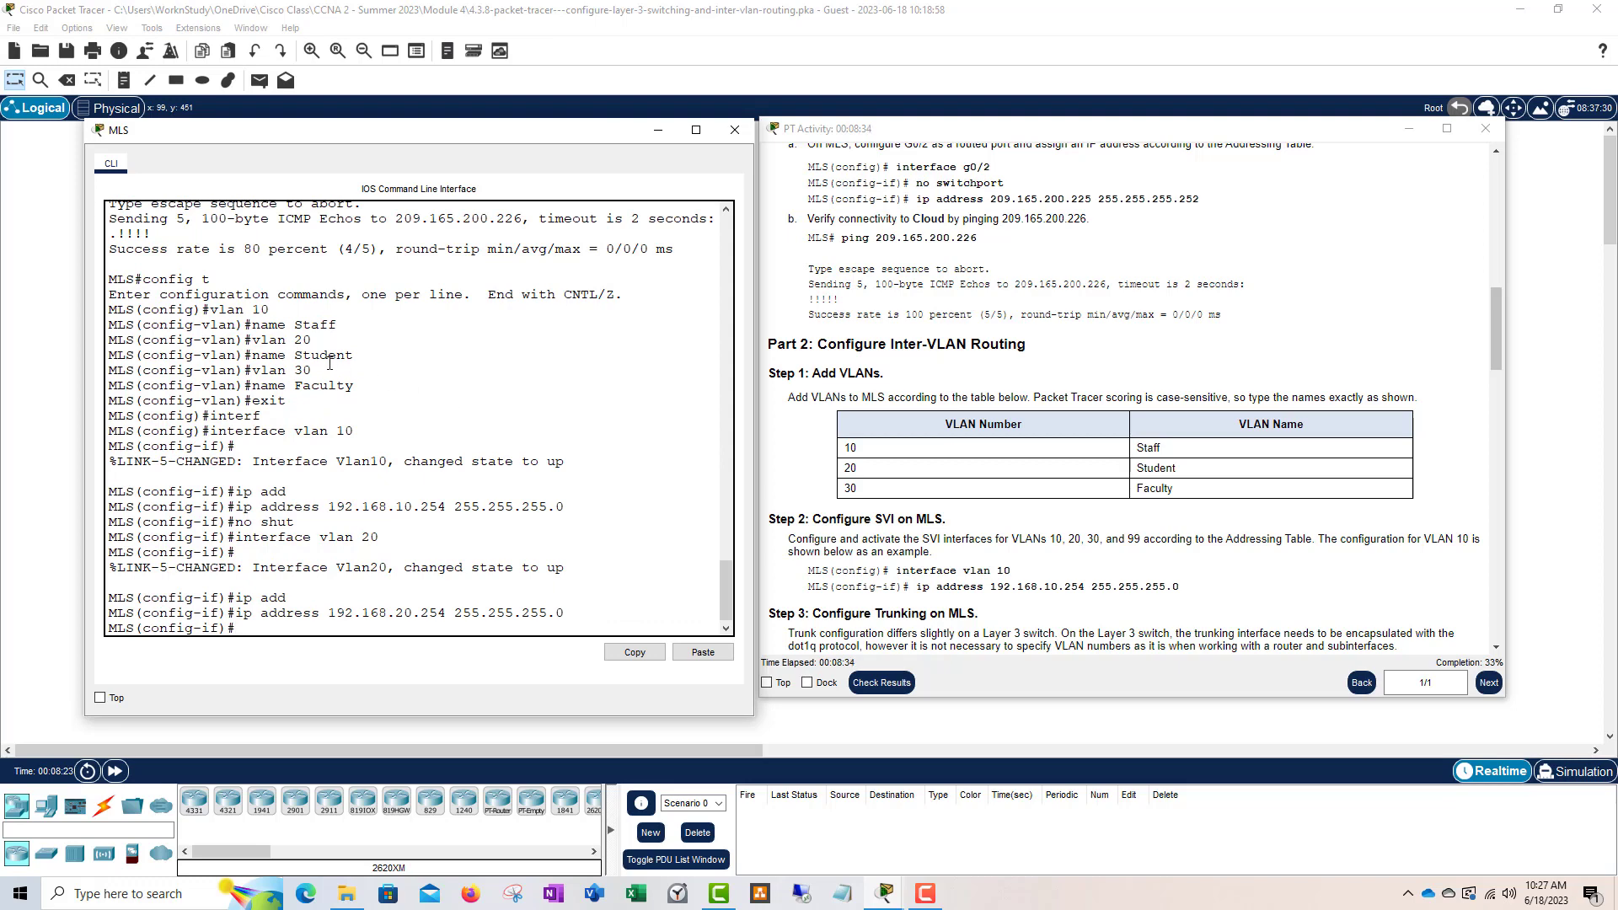
- Examine the commands that created VLANs 10, 20 and 30 in the MLS console output
mouse_move(271, 310)
left_mouse_down()
mouse_move(212, 313)
mouse_move(265, 316)
left_mouse_up()
left_click_drag(271, 310, 215, 308)
left_click(313, 315)
left_click_drag(269, 310, 213, 309)
left_click(318, 336)
left_click_drag(323, 343, 253, 342)
left_click_drag(312, 372, 252, 372)
left_click_drag(313, 370, 252, 372)
left_click(276, 628)
- Review the interface VLAN 10 and VLAN 20 commands, including their IP address and no shut lines, in the console output
left_click_drag(355, 430, 209, 433)
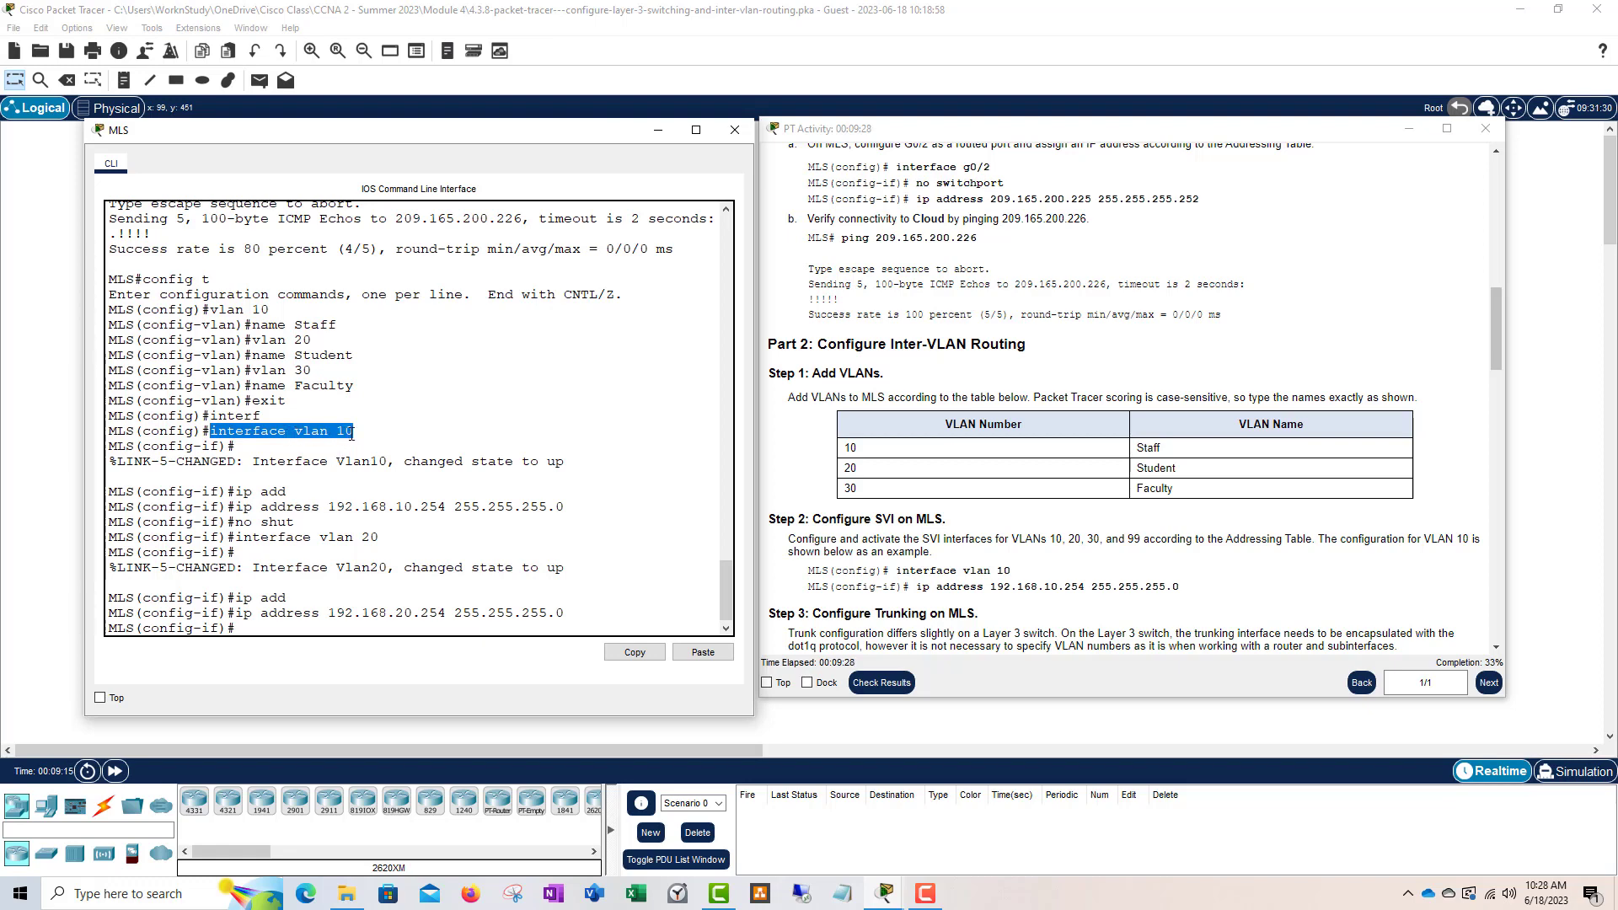
left_click_drag(235, 506, 568, 507)
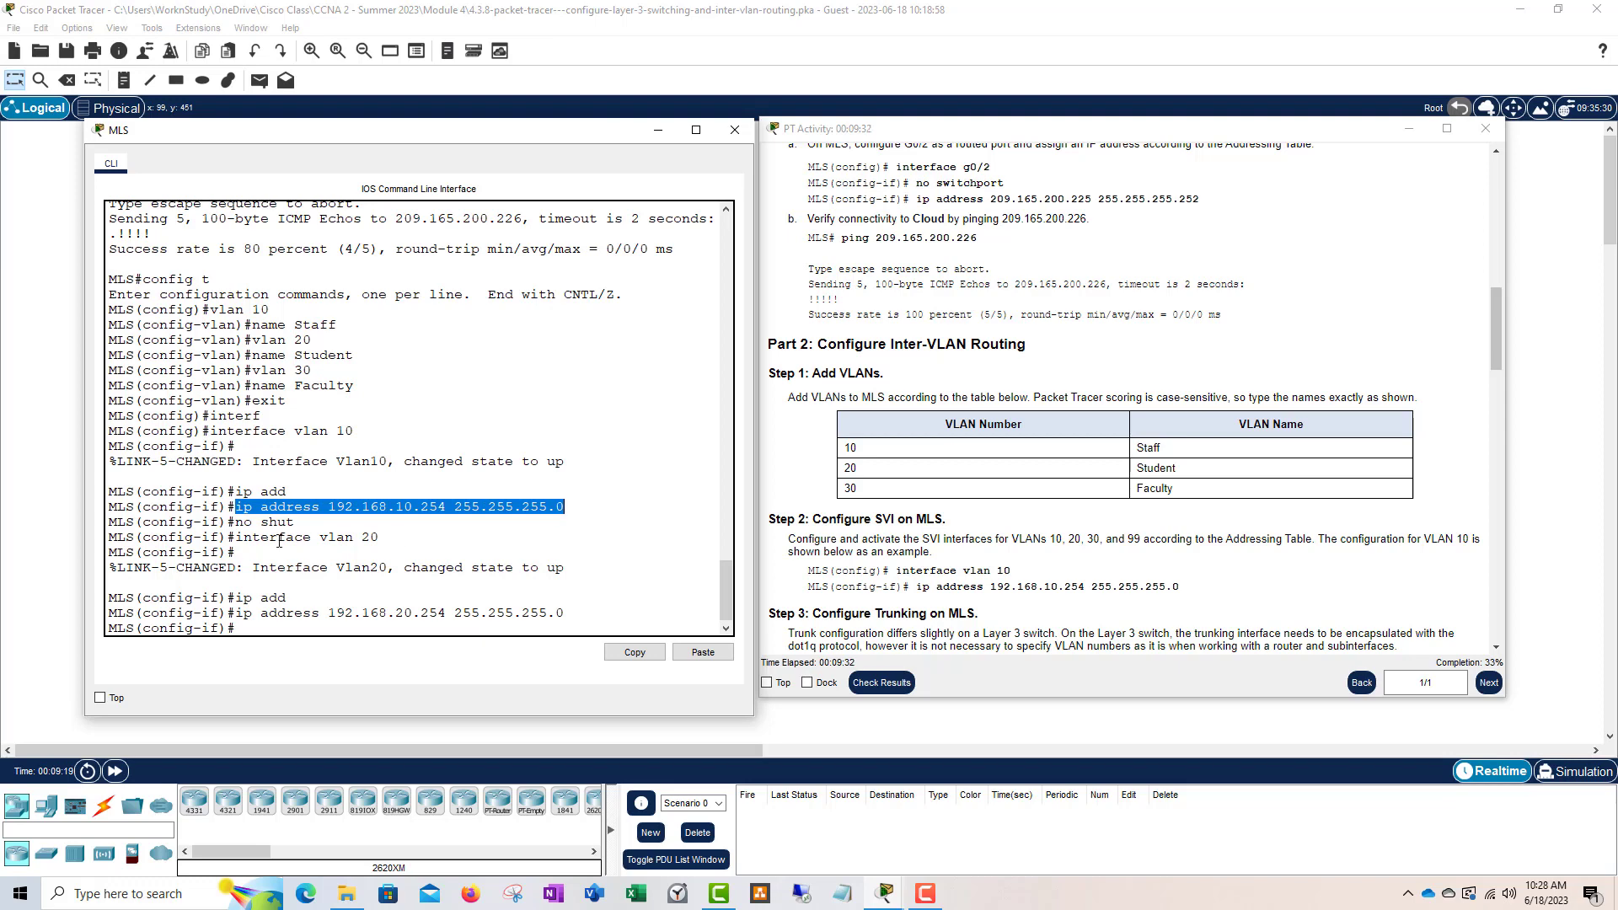
left_click_drag(289, 524, 236, 522)
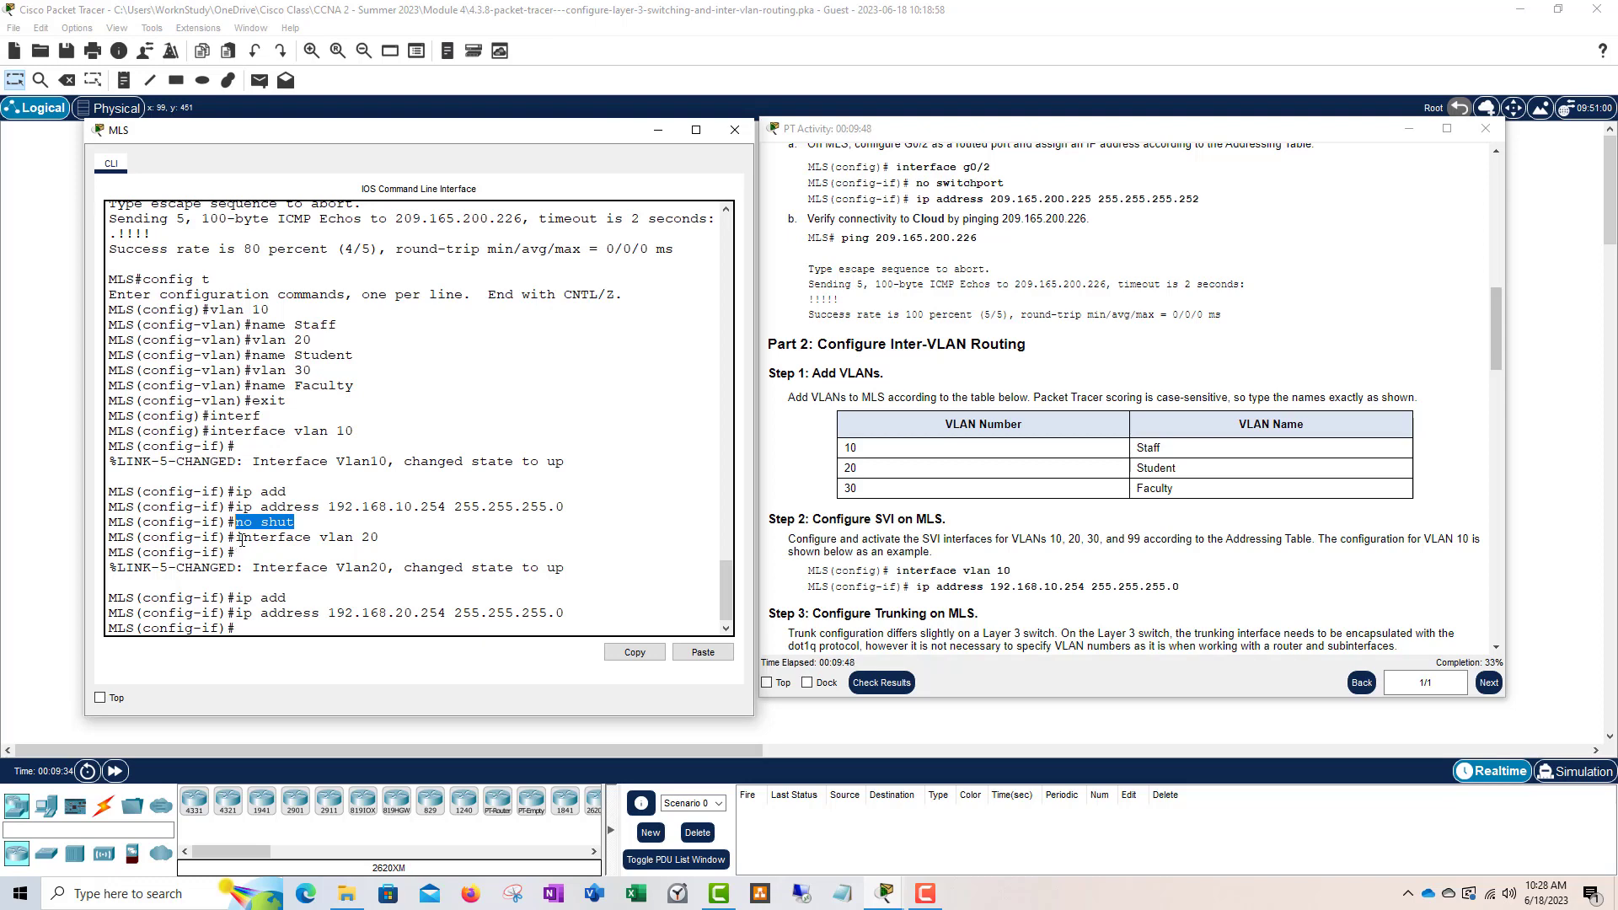
left_click_drag(237, 537, 378, 537)
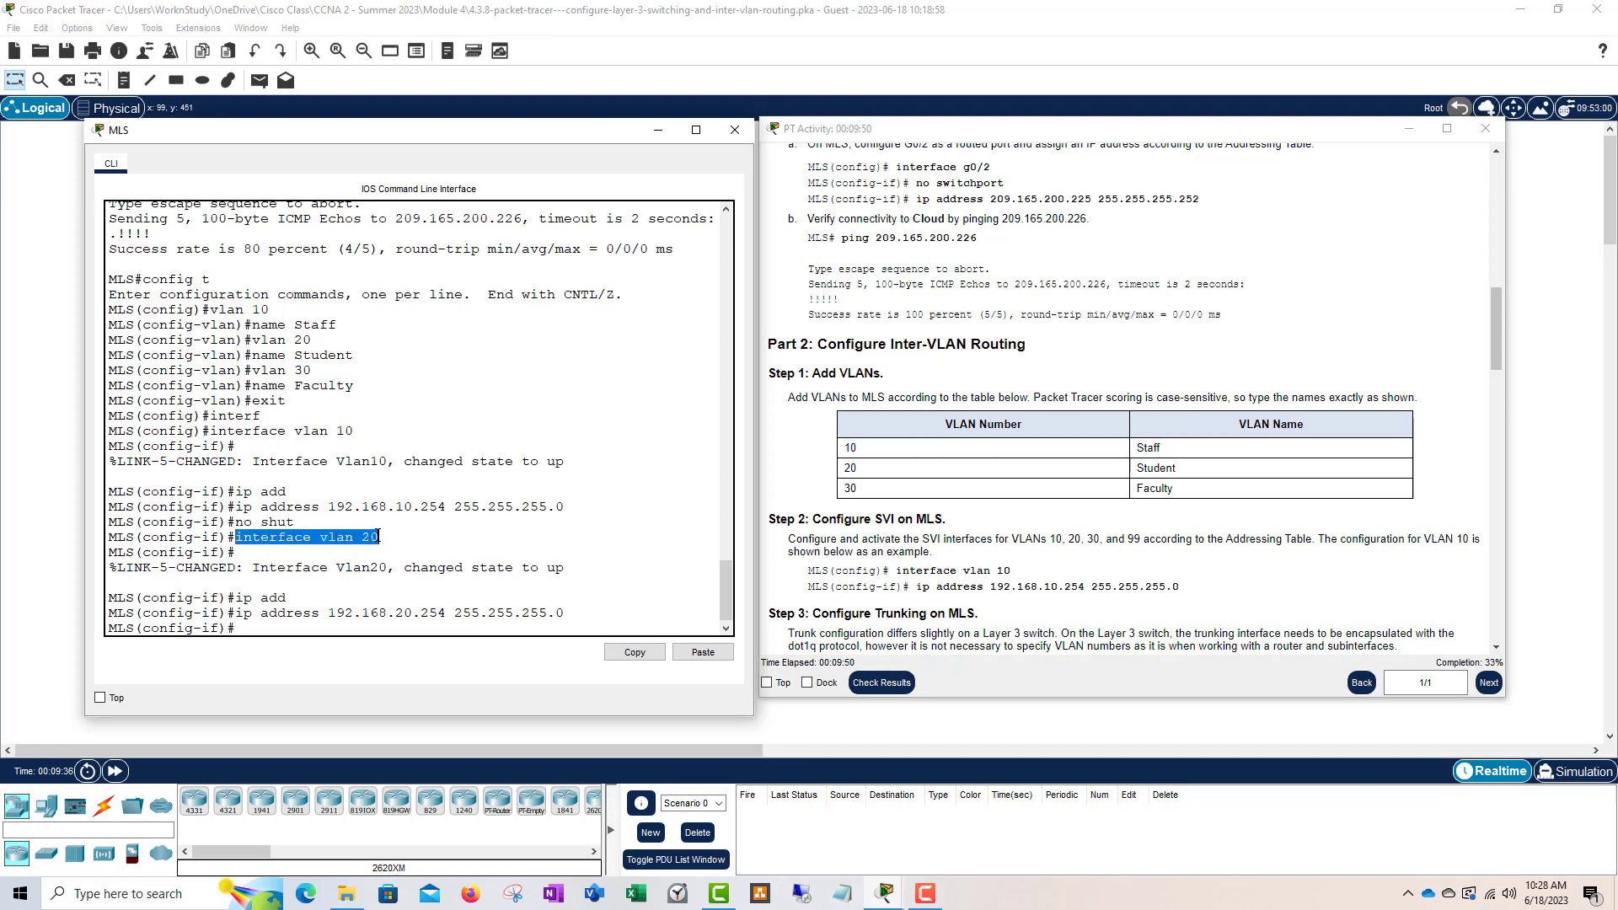
left_click_drag(236, 613, 455, 612)
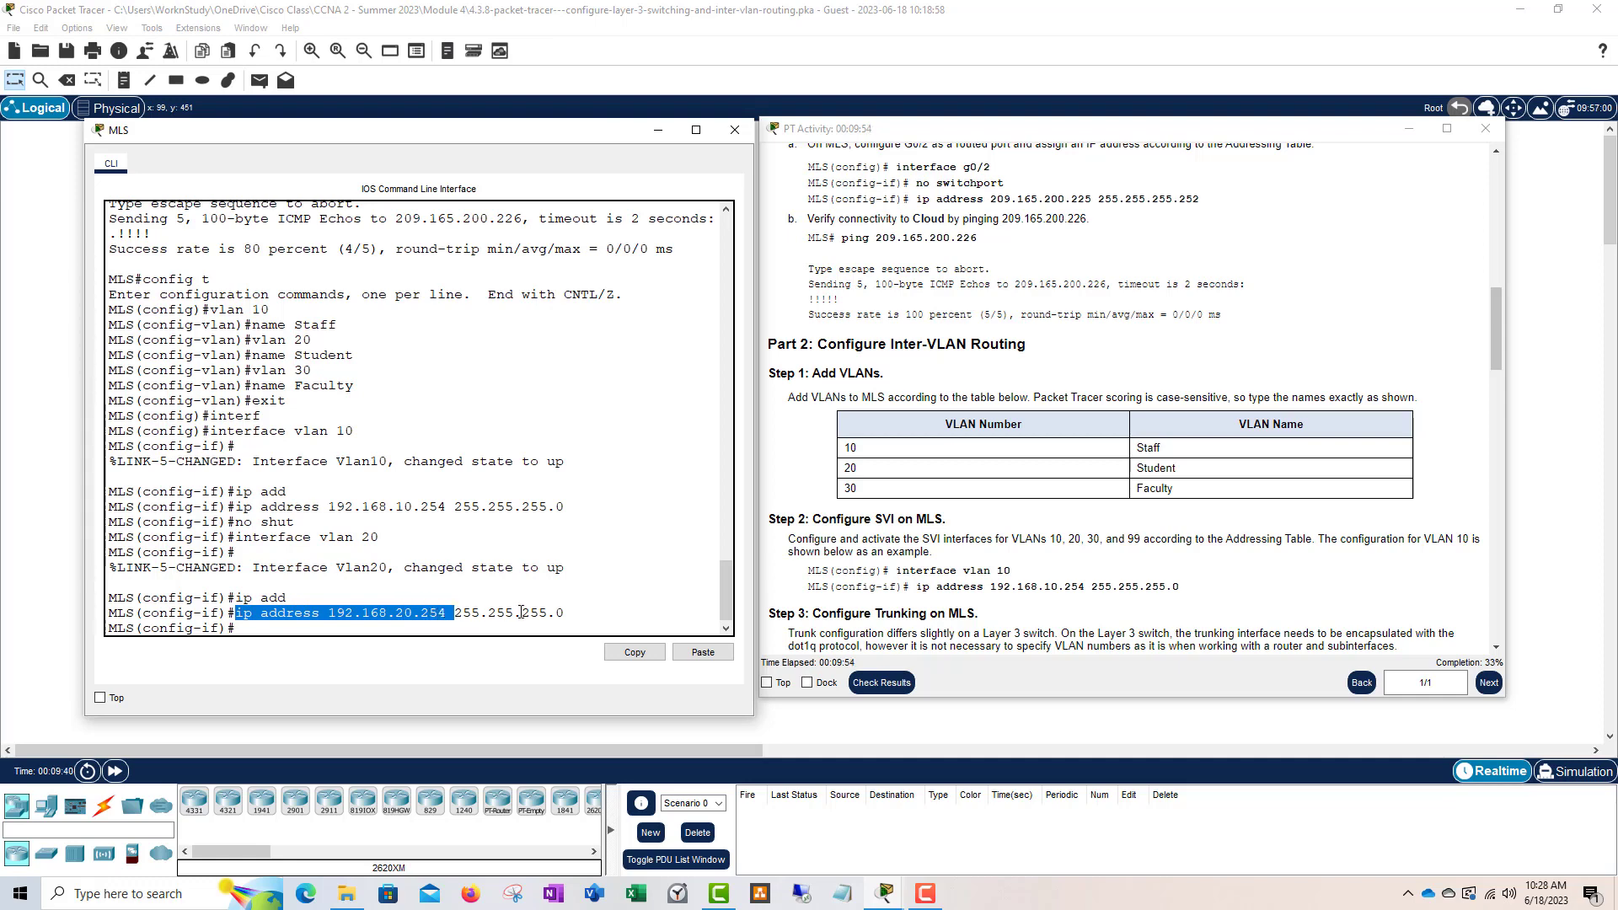
- Examine the interface VLAN 20 command and its IP address line once more in the MLS console output
left_click_drag(566, 613, 472, 612)
left_click_drag(373, 537, 417, 537)
left_click(316, 627)
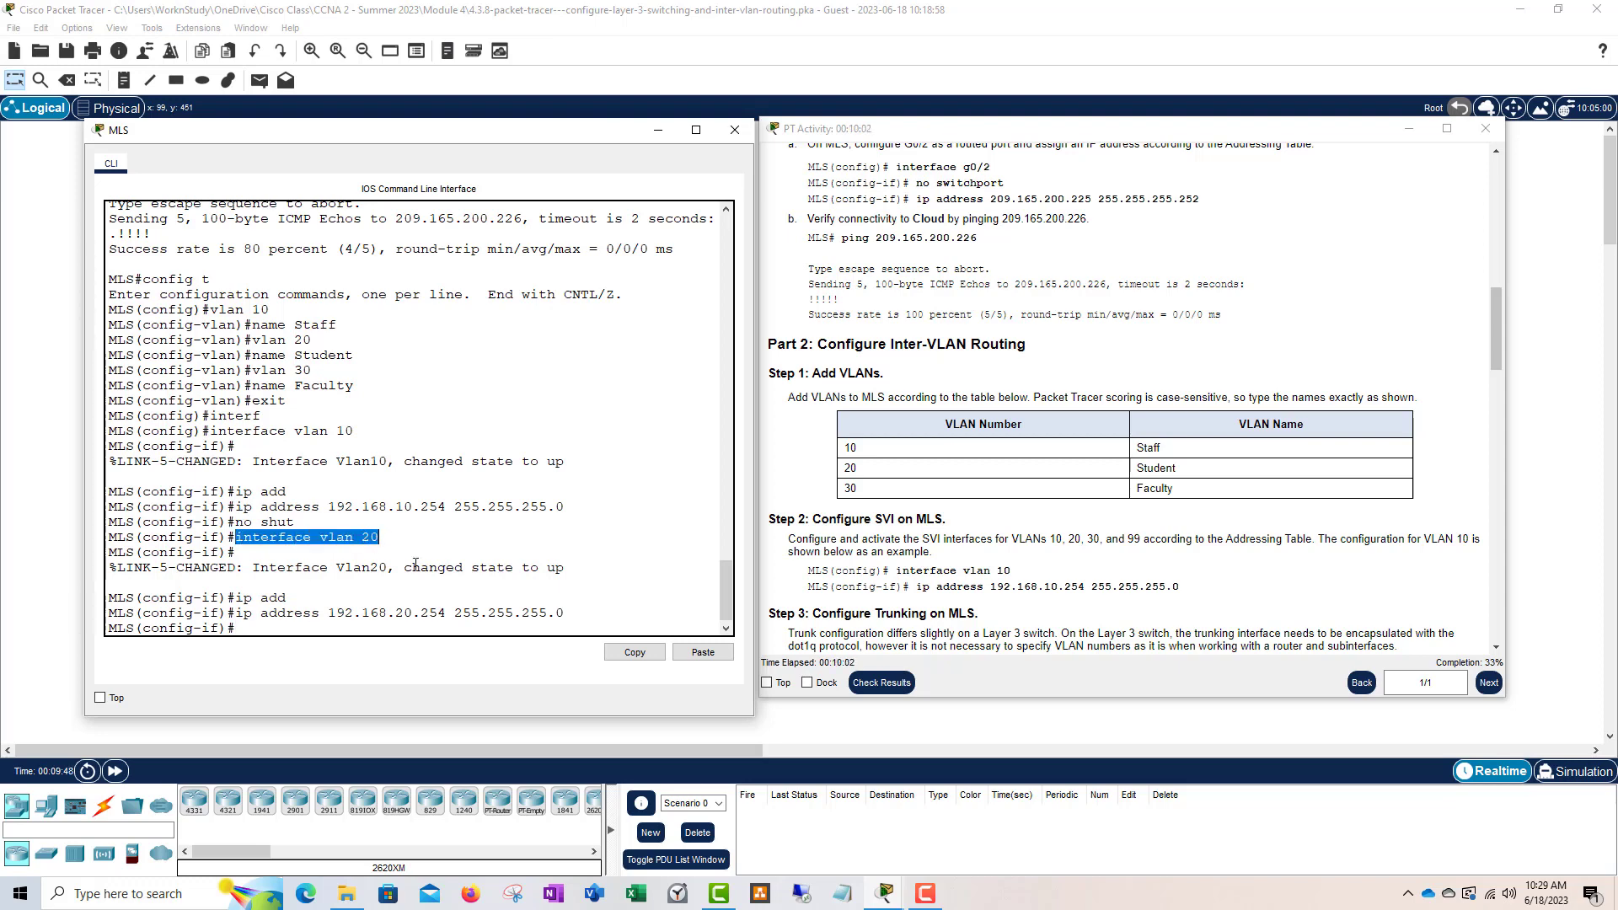
left_click(424, 624)
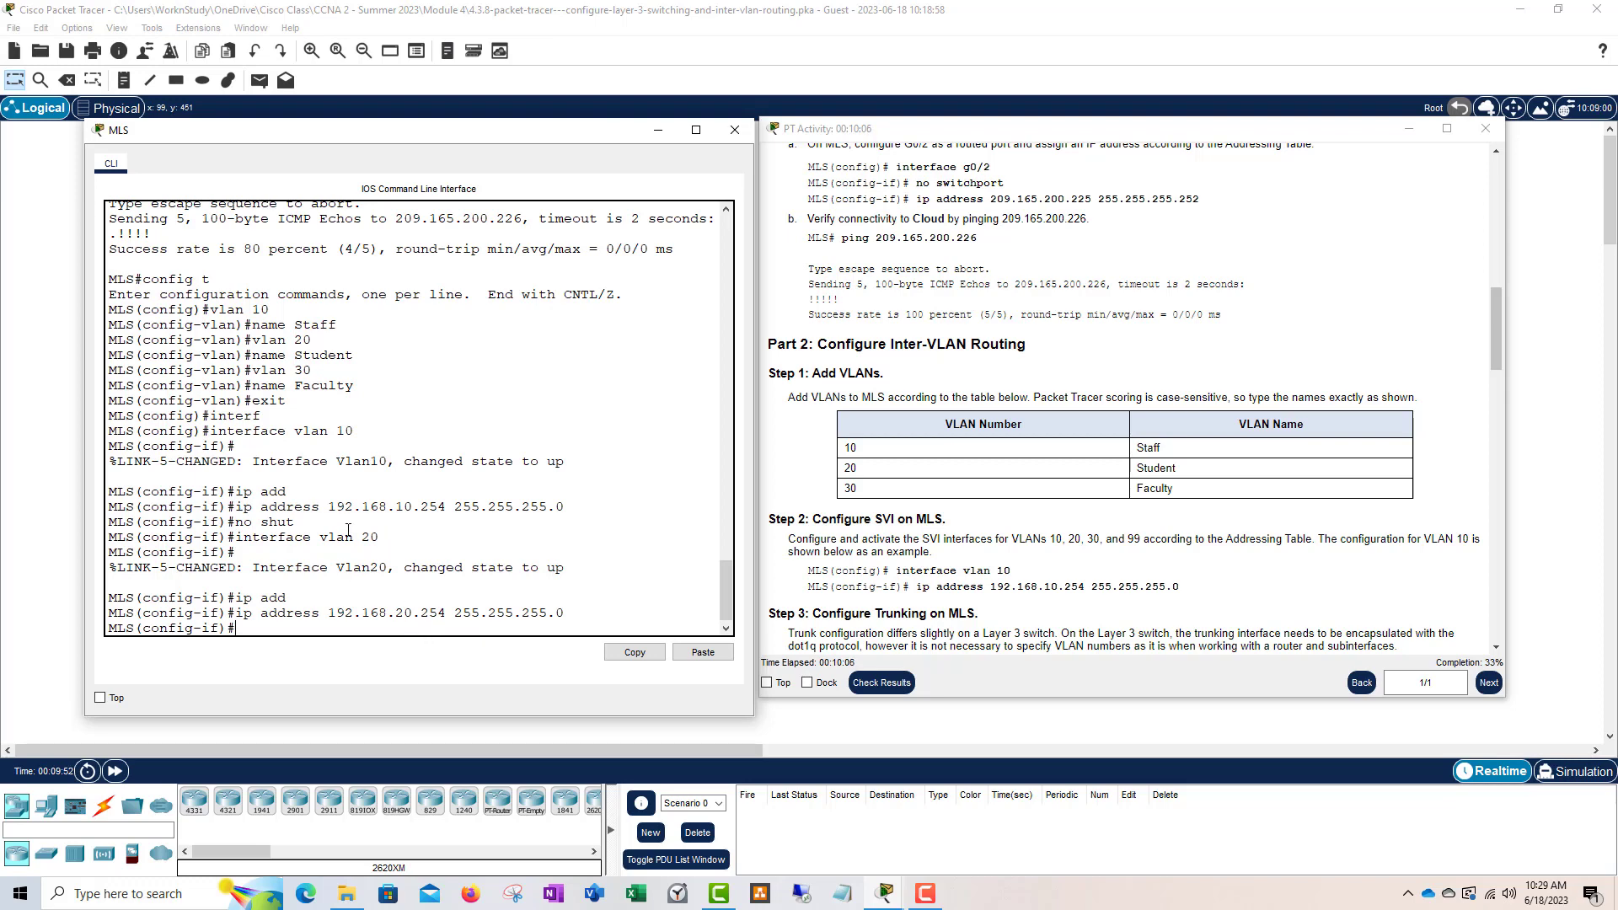
left_click_drag(233, 537, 288, 598)
- Exit interface VLAN 20 configuration on MLS to return to global configuration mode
left_click(383, 631)
type("exit")
key("Return")
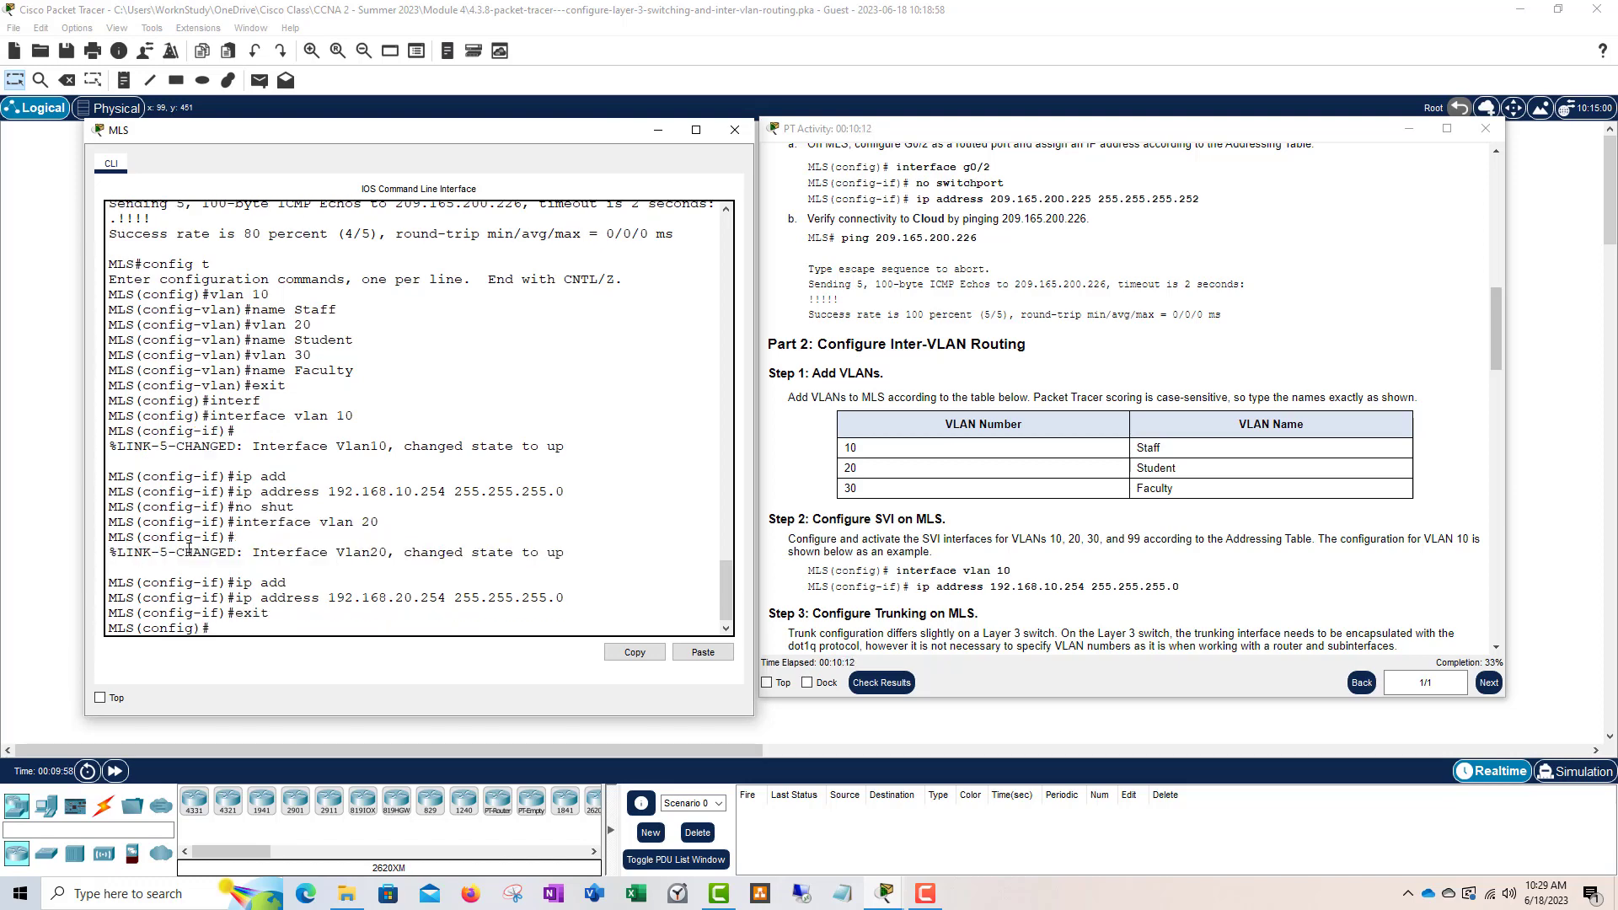
left_click_drag(204, 628, 109, 628)
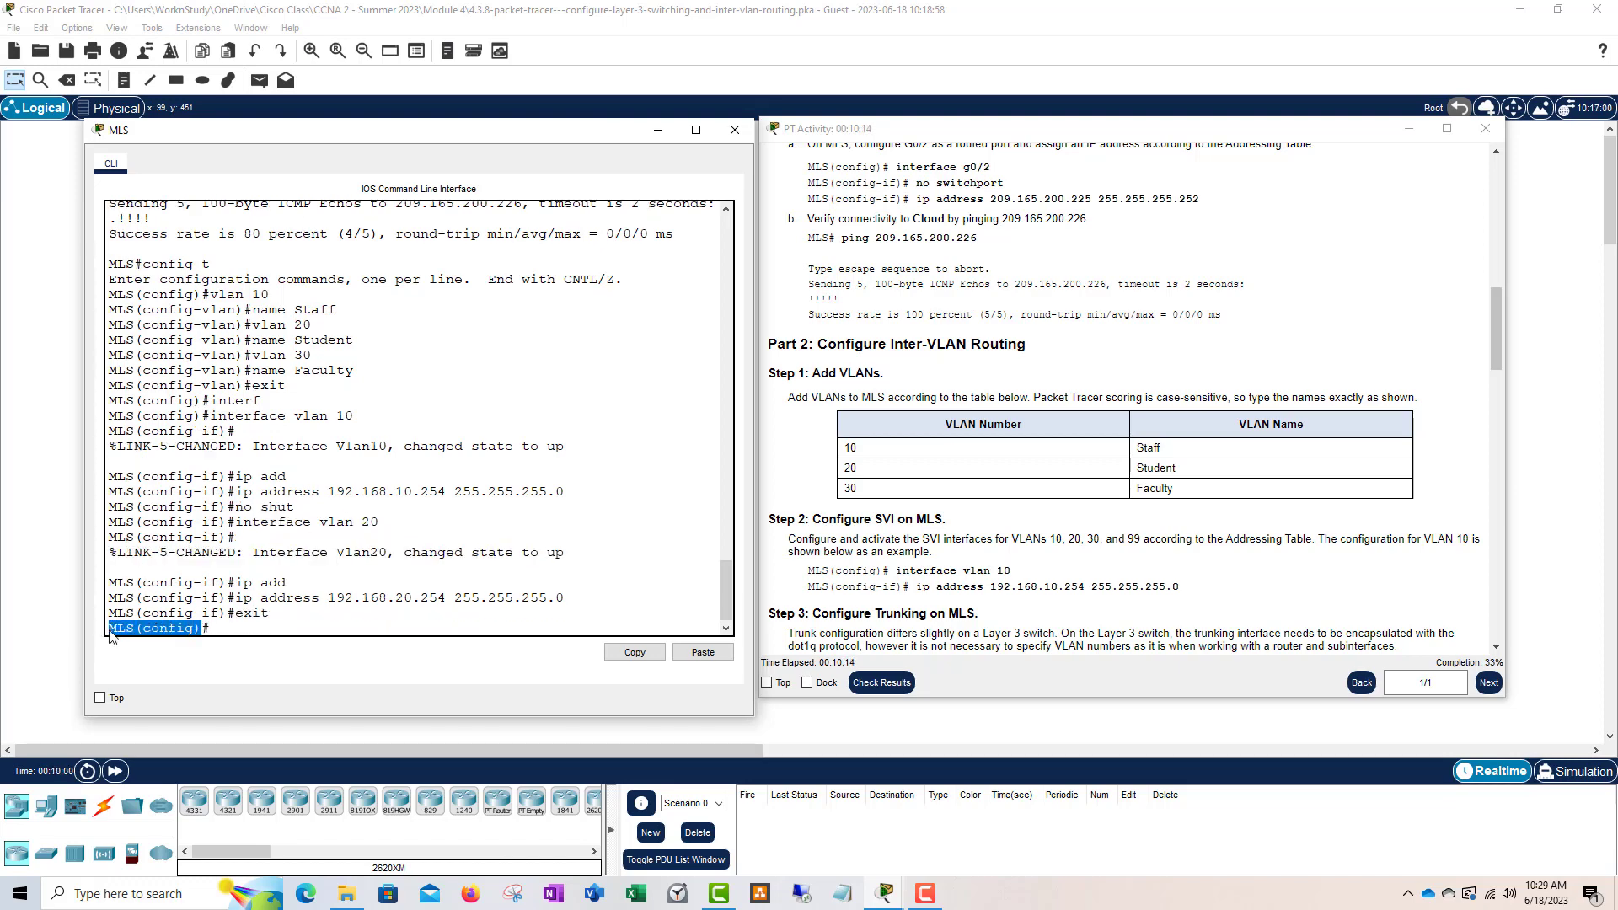
- Configure interface VLAN 30 on MLS with IP address 192.168.30.254 and mask 255.255.255.0
left_click(226, 627)
type("inter")
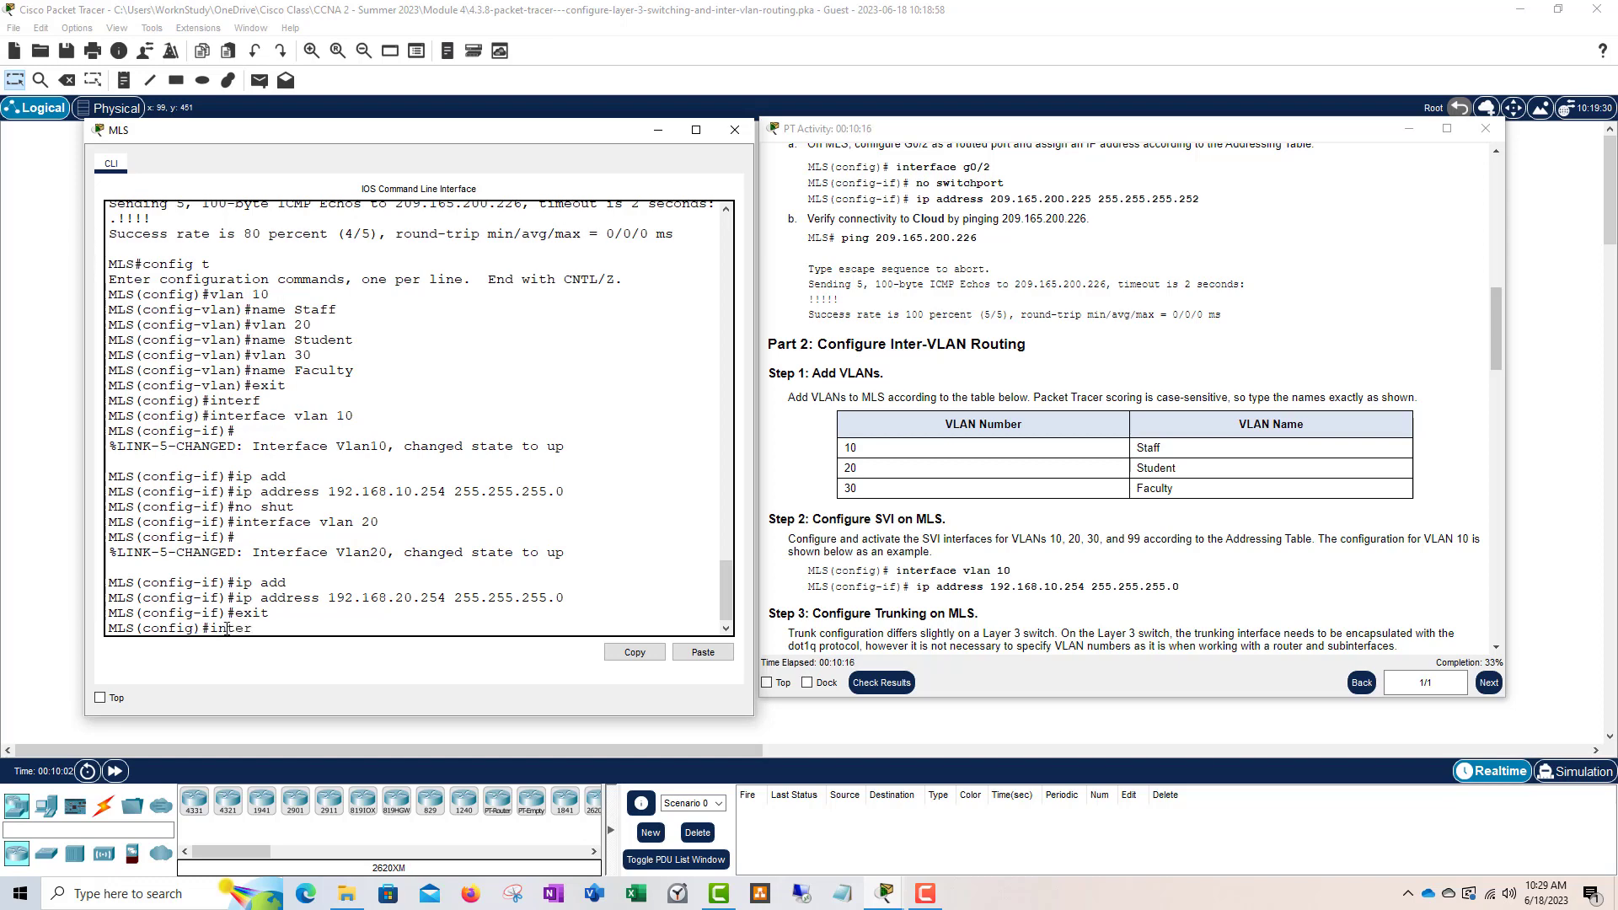
type("face vlan 30")
key("Return")
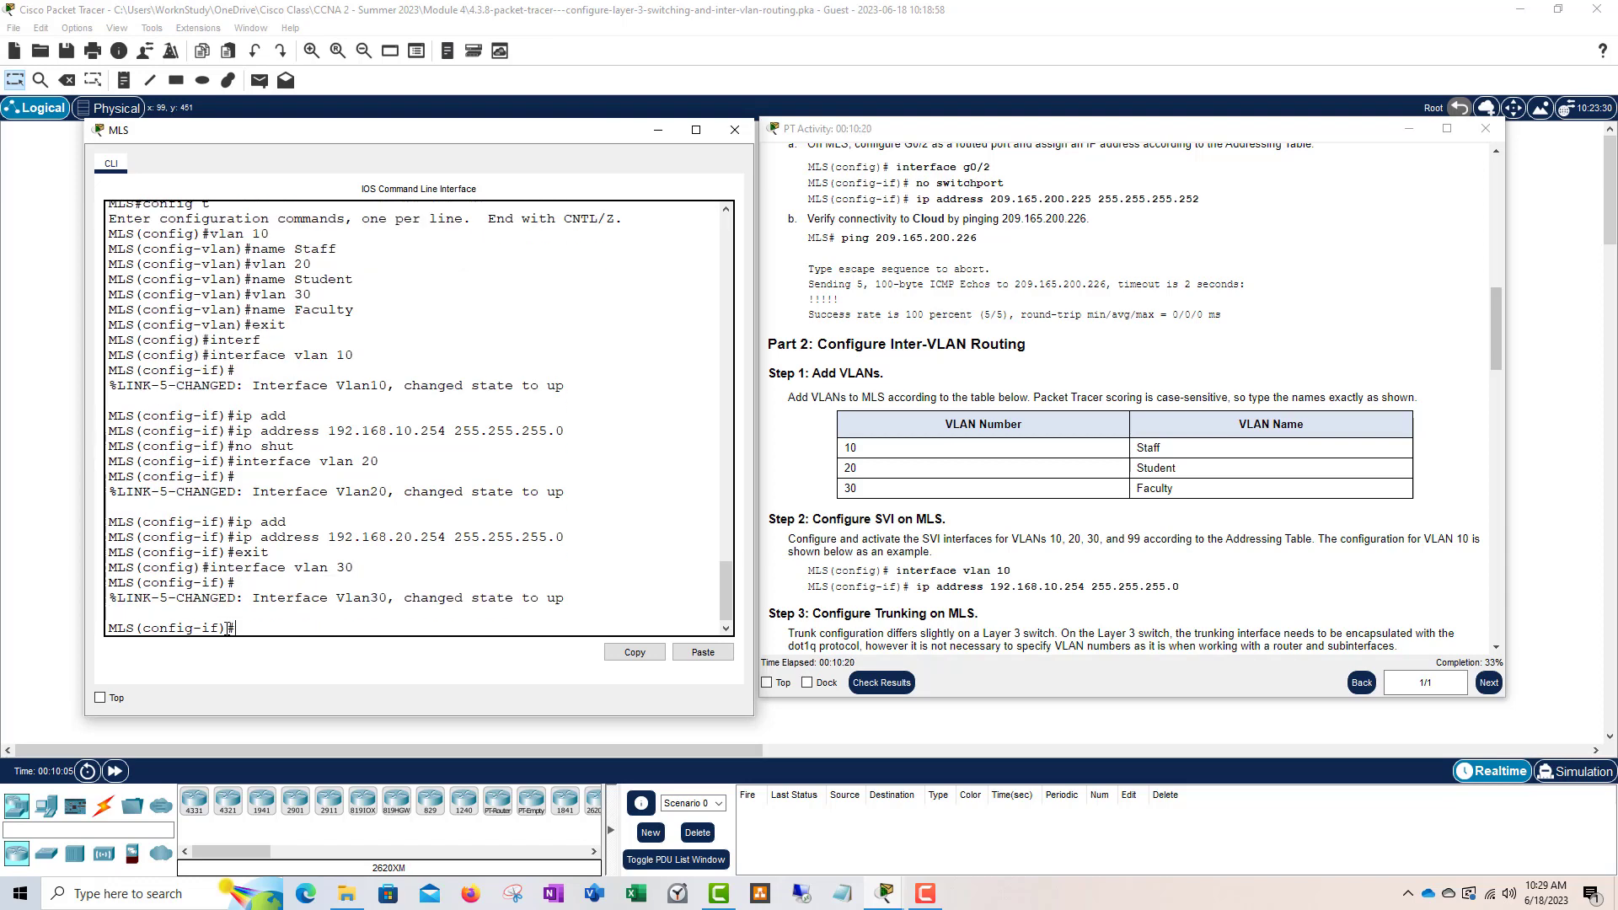
type("ip add")
key("Tab")
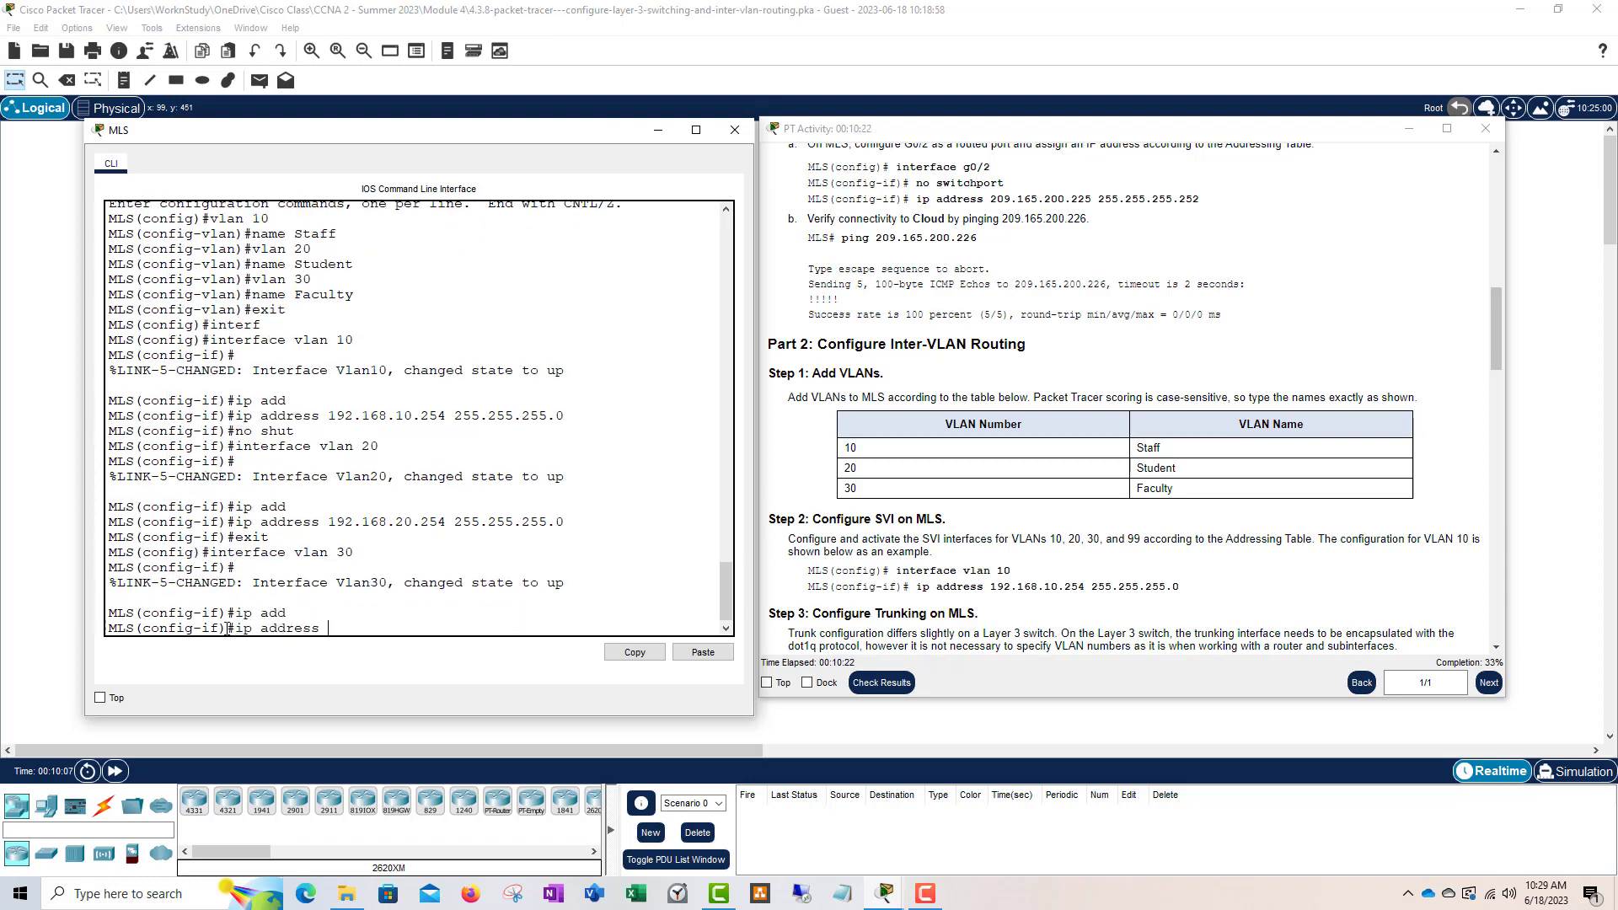
type("192.168.30.254 255.255.255.0")
key("Return")
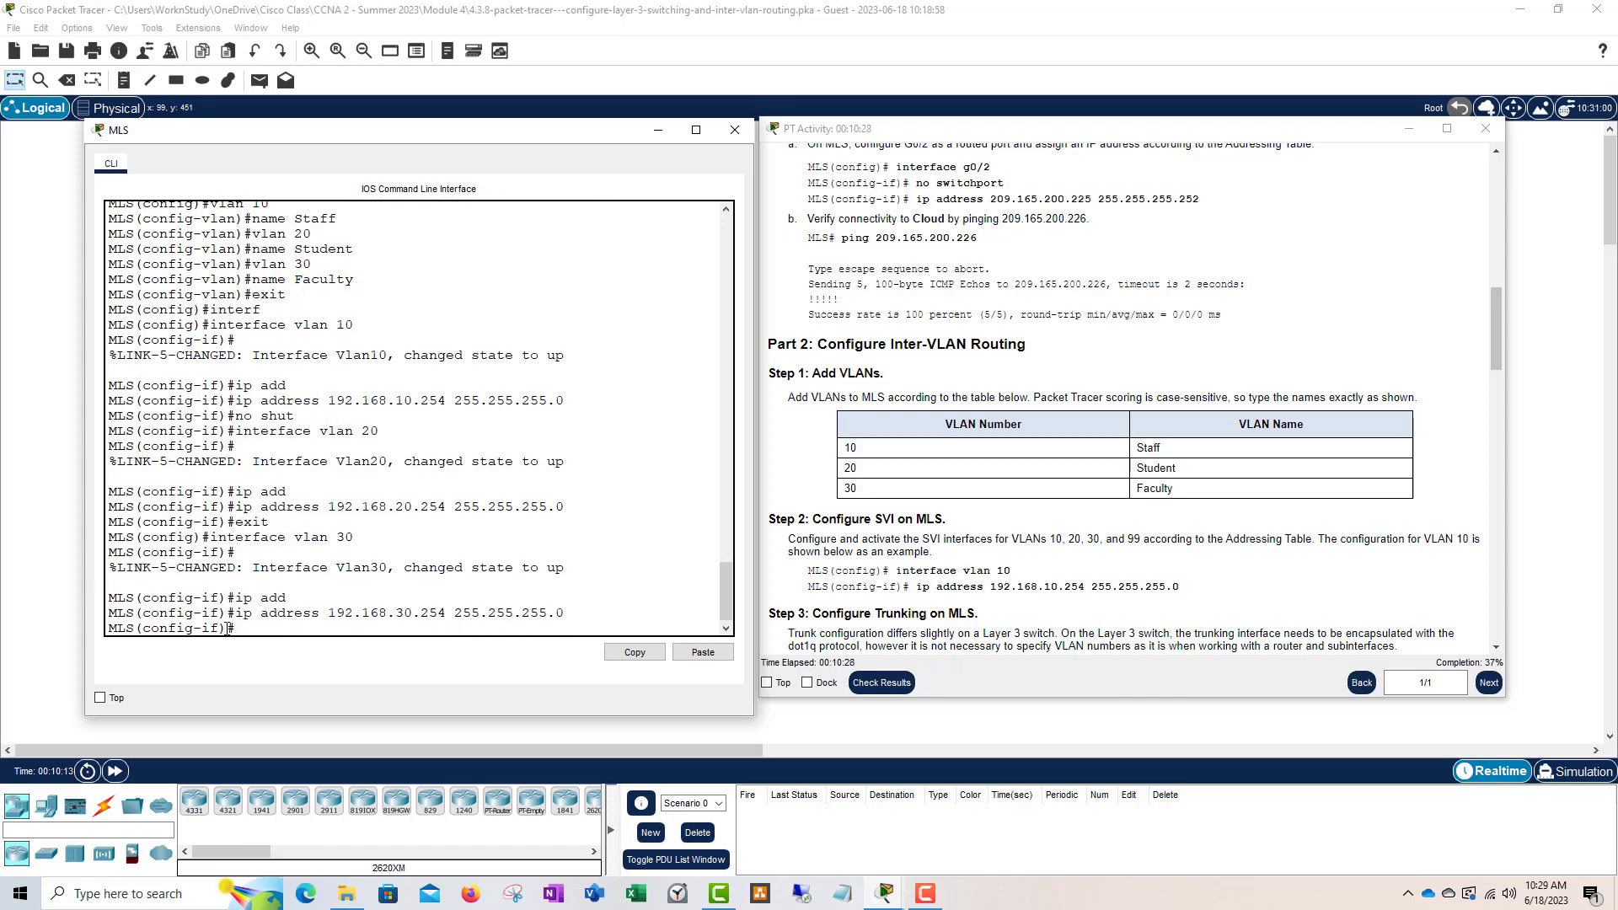
- Create interface VLAN 99 on MLS and enter the command for IP address 192.168.99.254 with mask 255.255.255.0
type("vlan")
key("BackSpace")
key("BackSpace")
key("BackSpace")
key("BackSpace")
type("interface vlan 99")
key("Return")
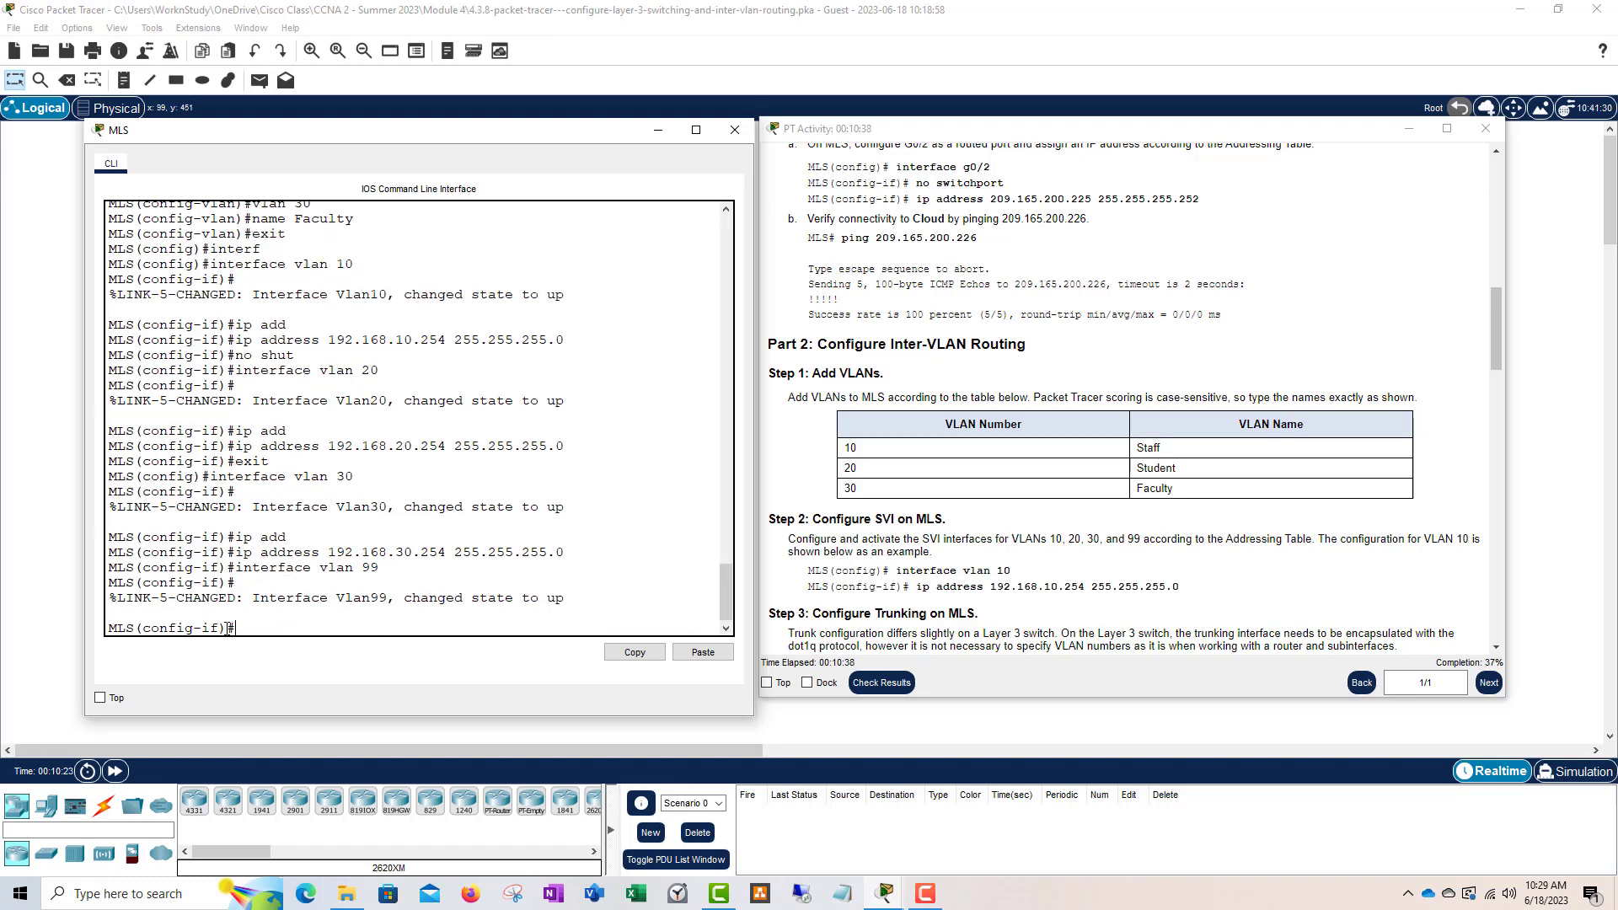
type("ip add")
key("Tab")
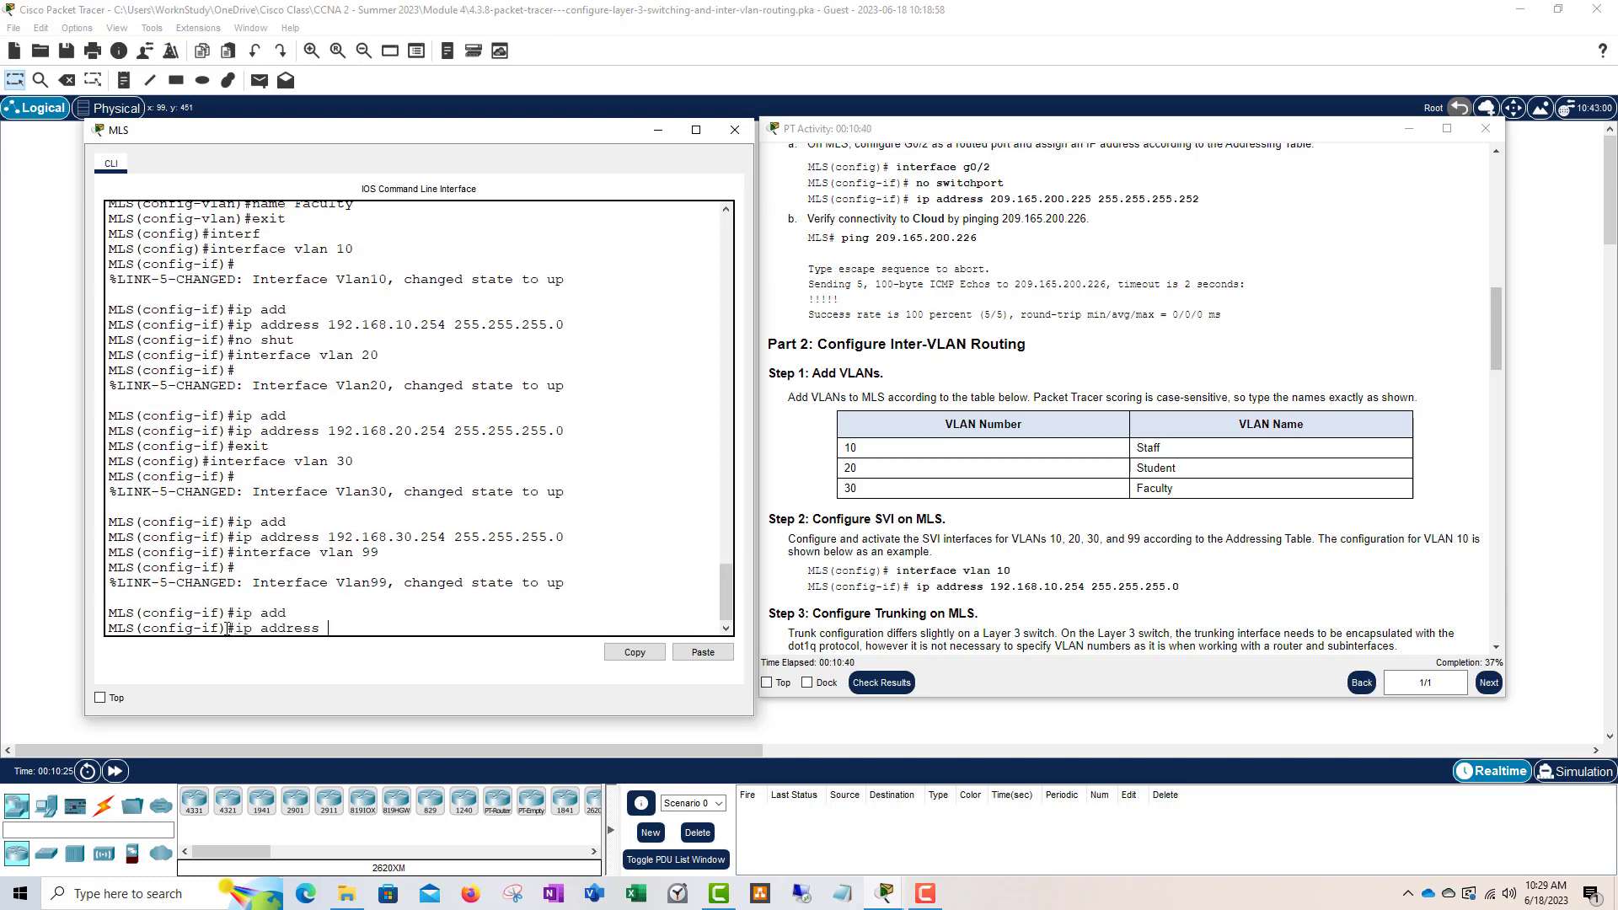
type("192.168.99.254 255.255.255.0")
- Check the MLS VLAN addresses against the Addressing Table and read the SVI and trunking instructions in Part 2
scroll(1174, 487, "up", 4)
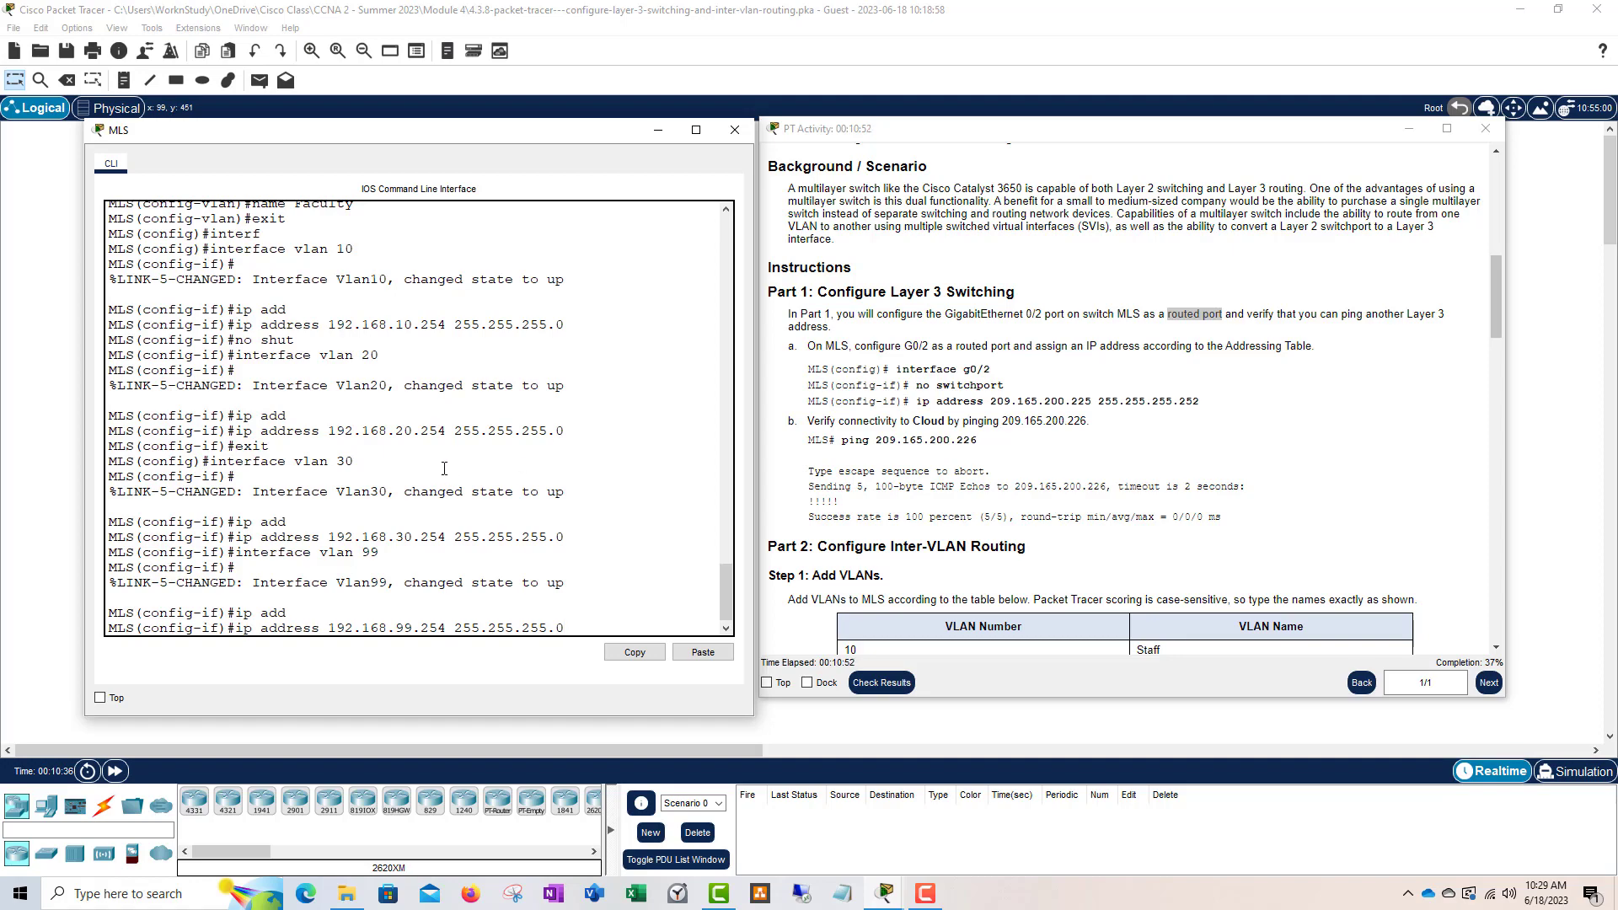
scroll(444, 468, "up", 5)
scroll(409, 527, "down", 2)
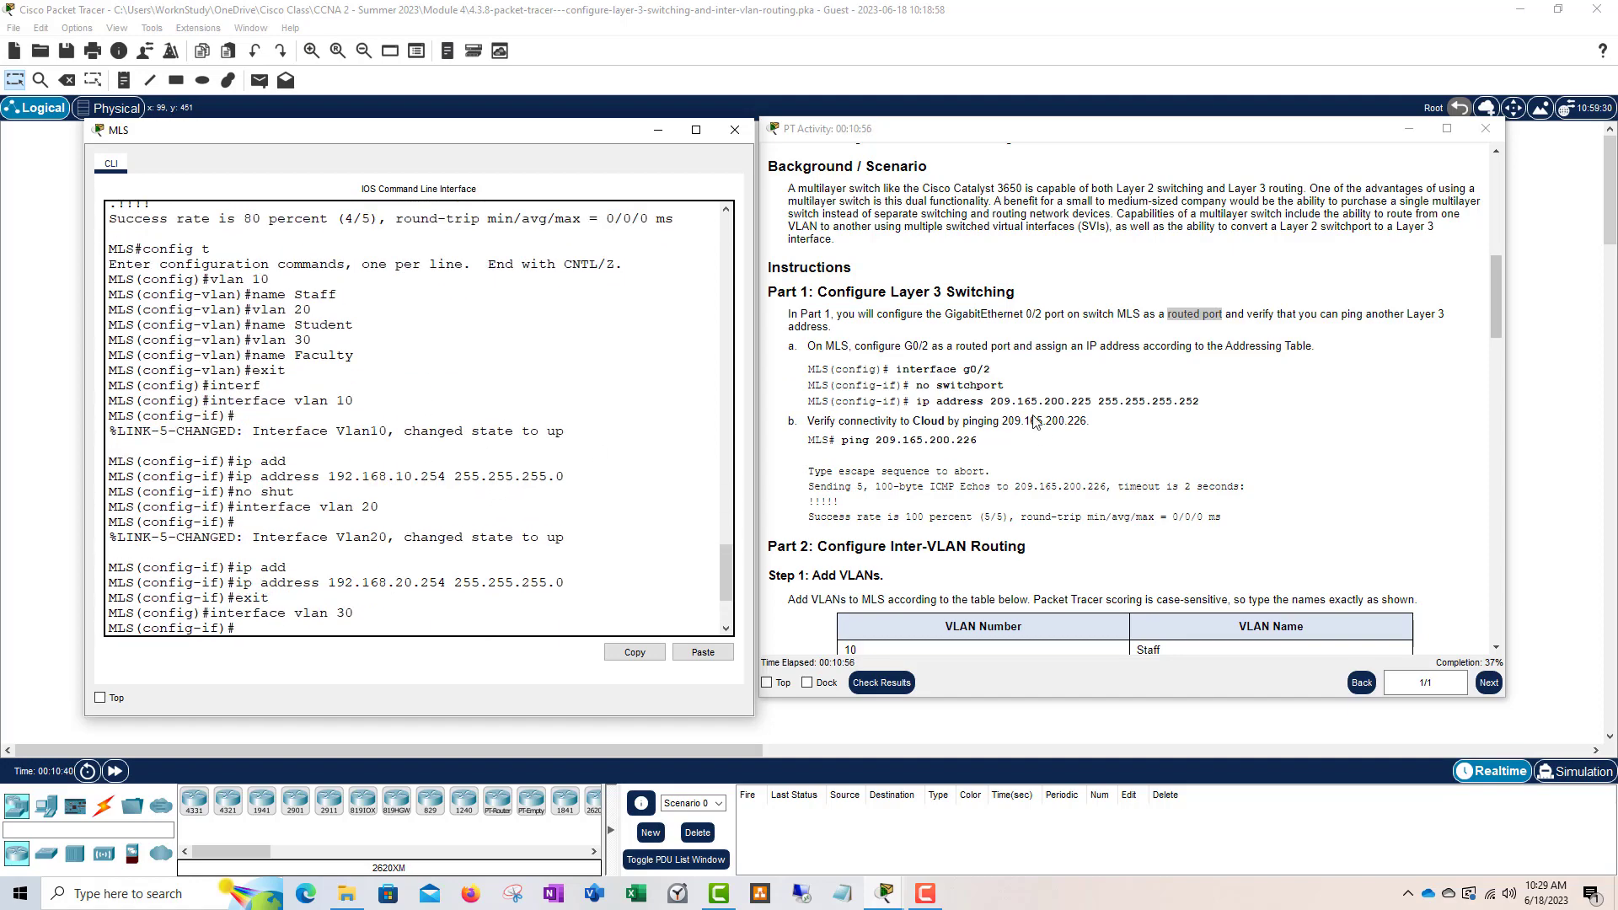
scroll(1238, 320, "up", 10)
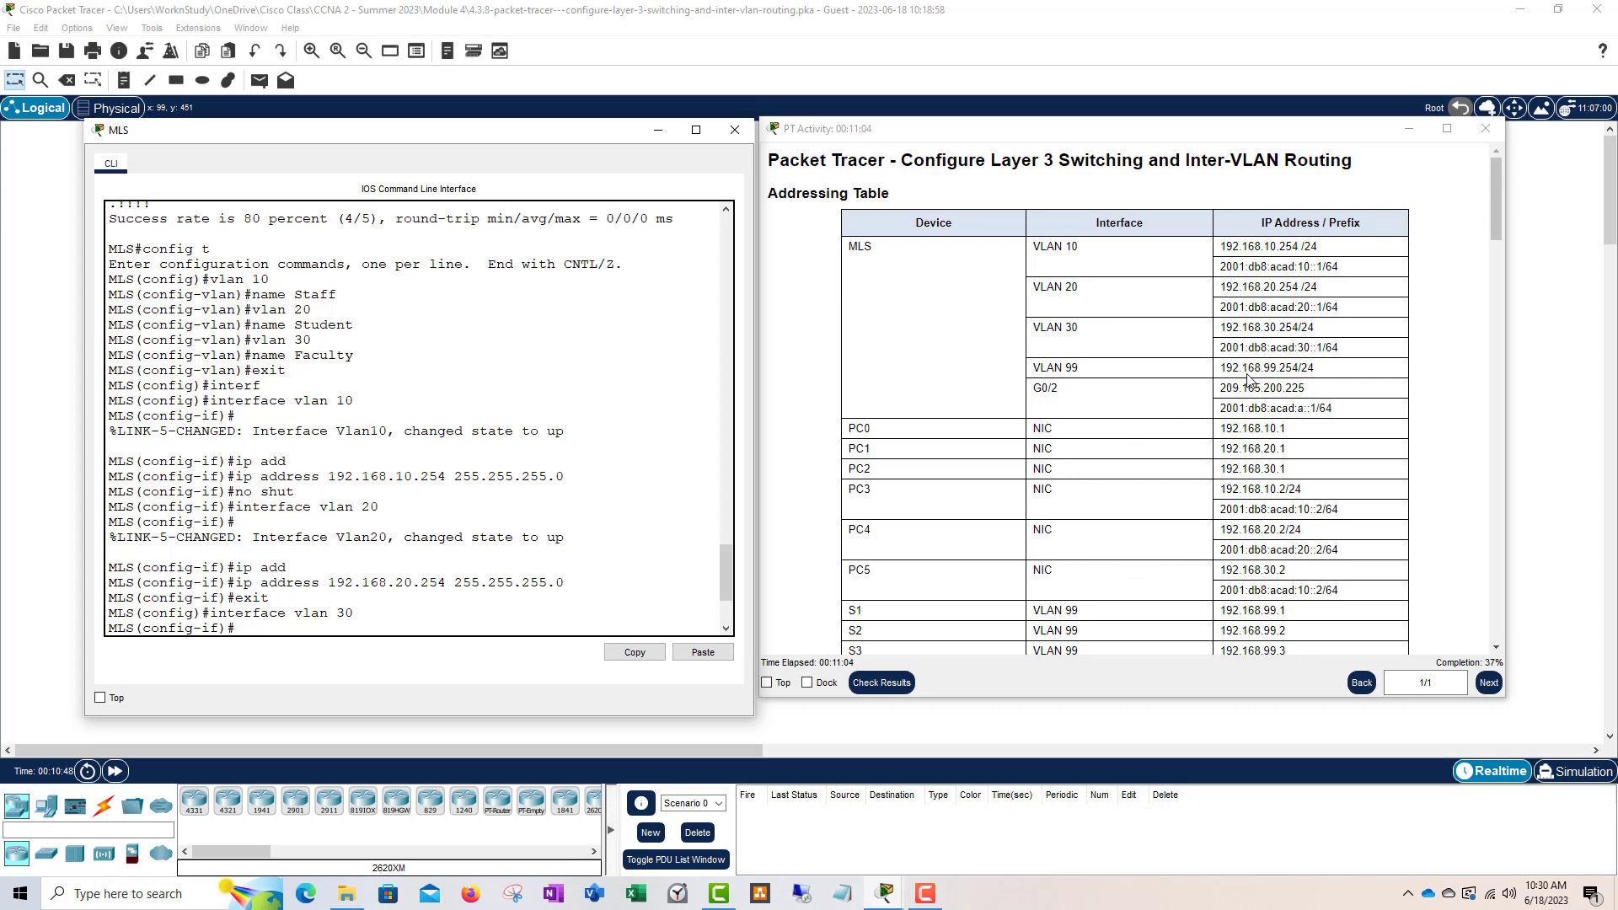
scroll(595, 480, "down", 4)
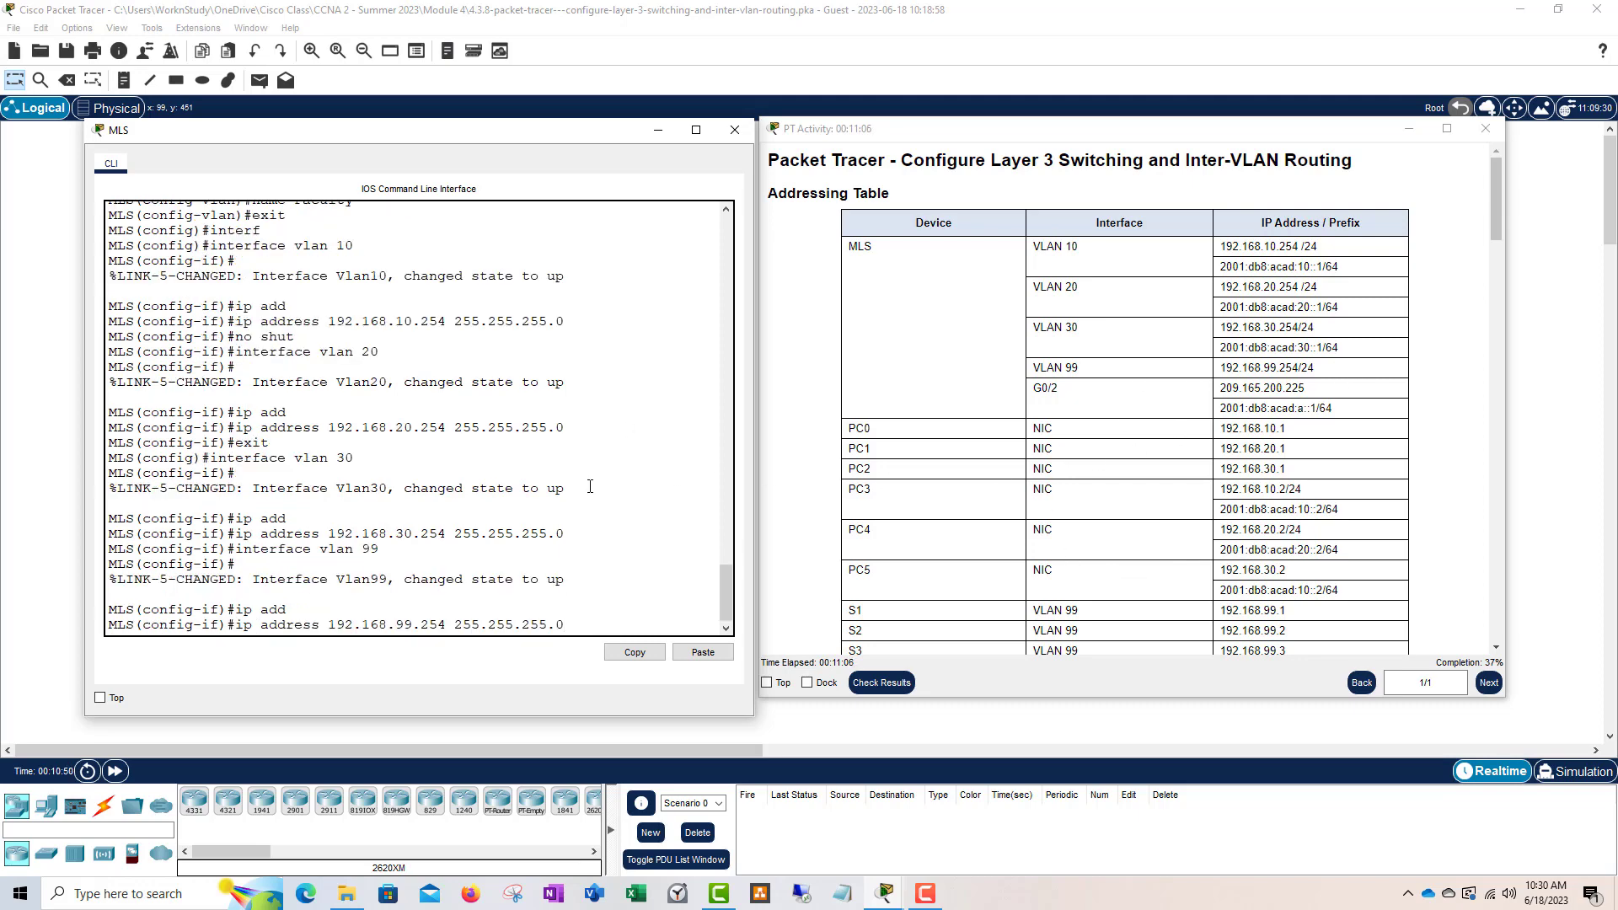
scroll(1375, 477, "down", 9)
scroll(1180, 476, "down", 5)
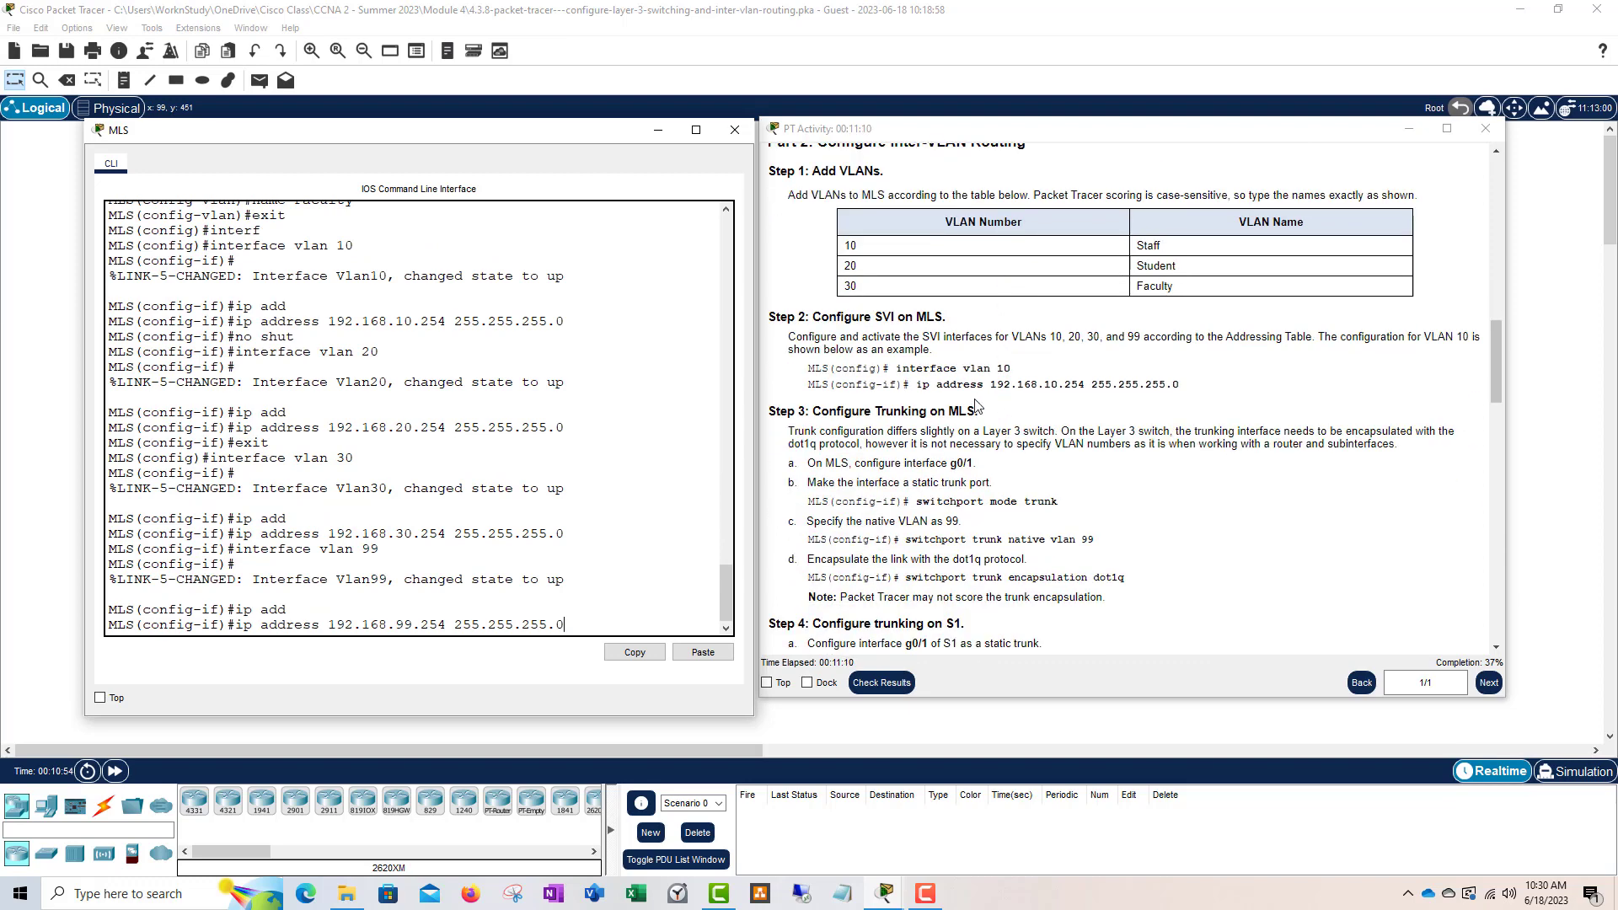
scroll(869, 428, "down", 1)
scroll(924, 383, "up", 2)
scroll(924, 383, "up", 5)
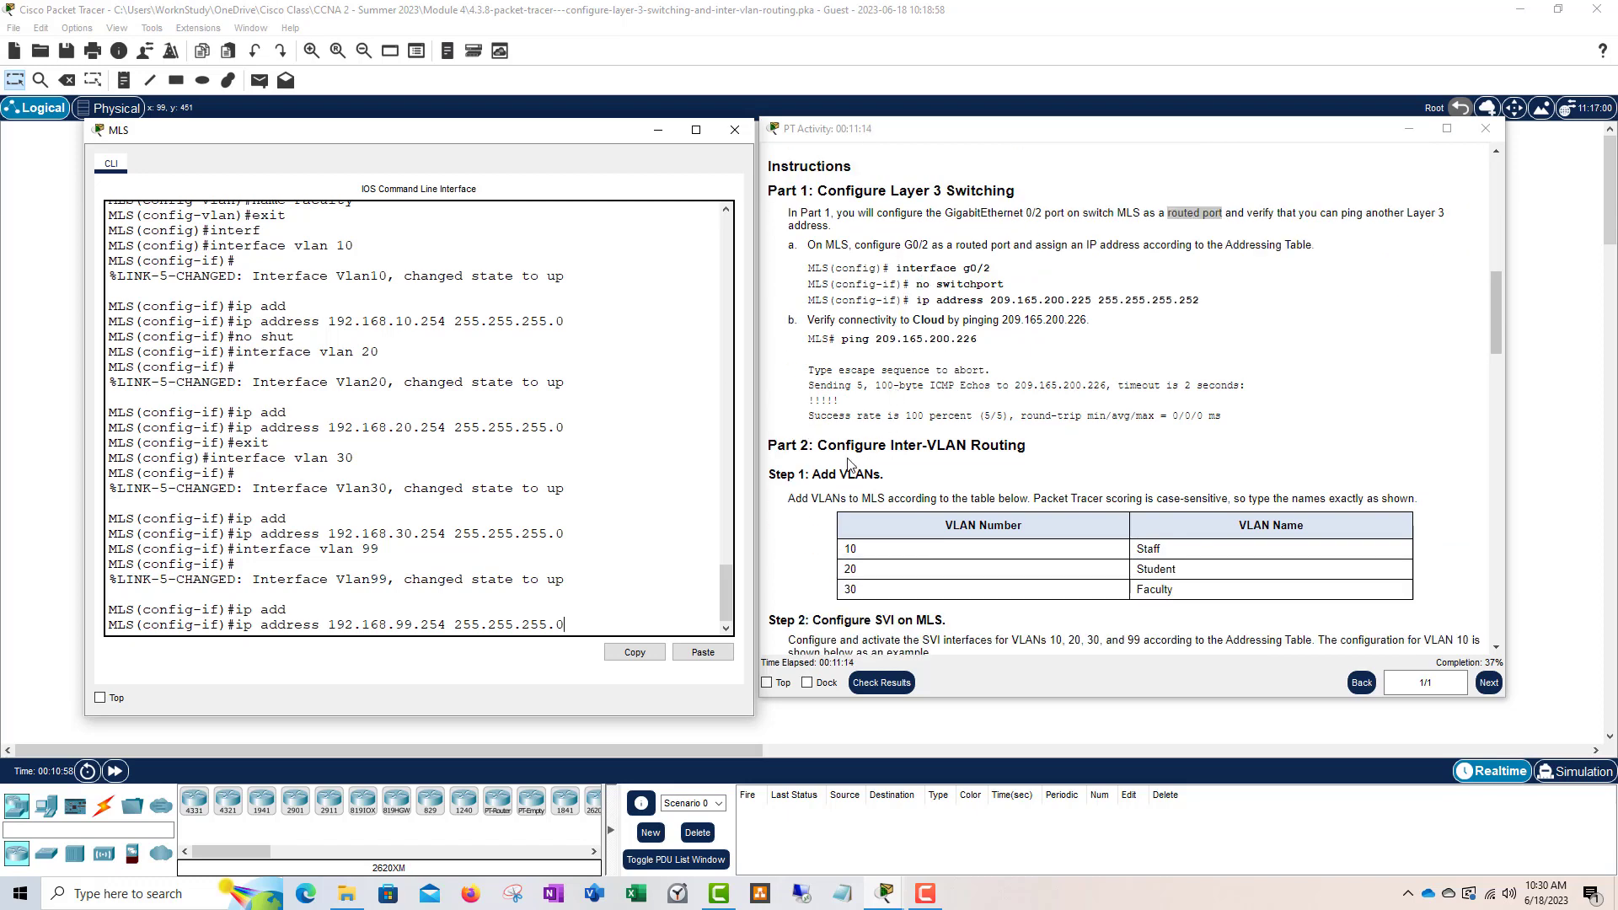
scroll(930, 457, "down", 2)
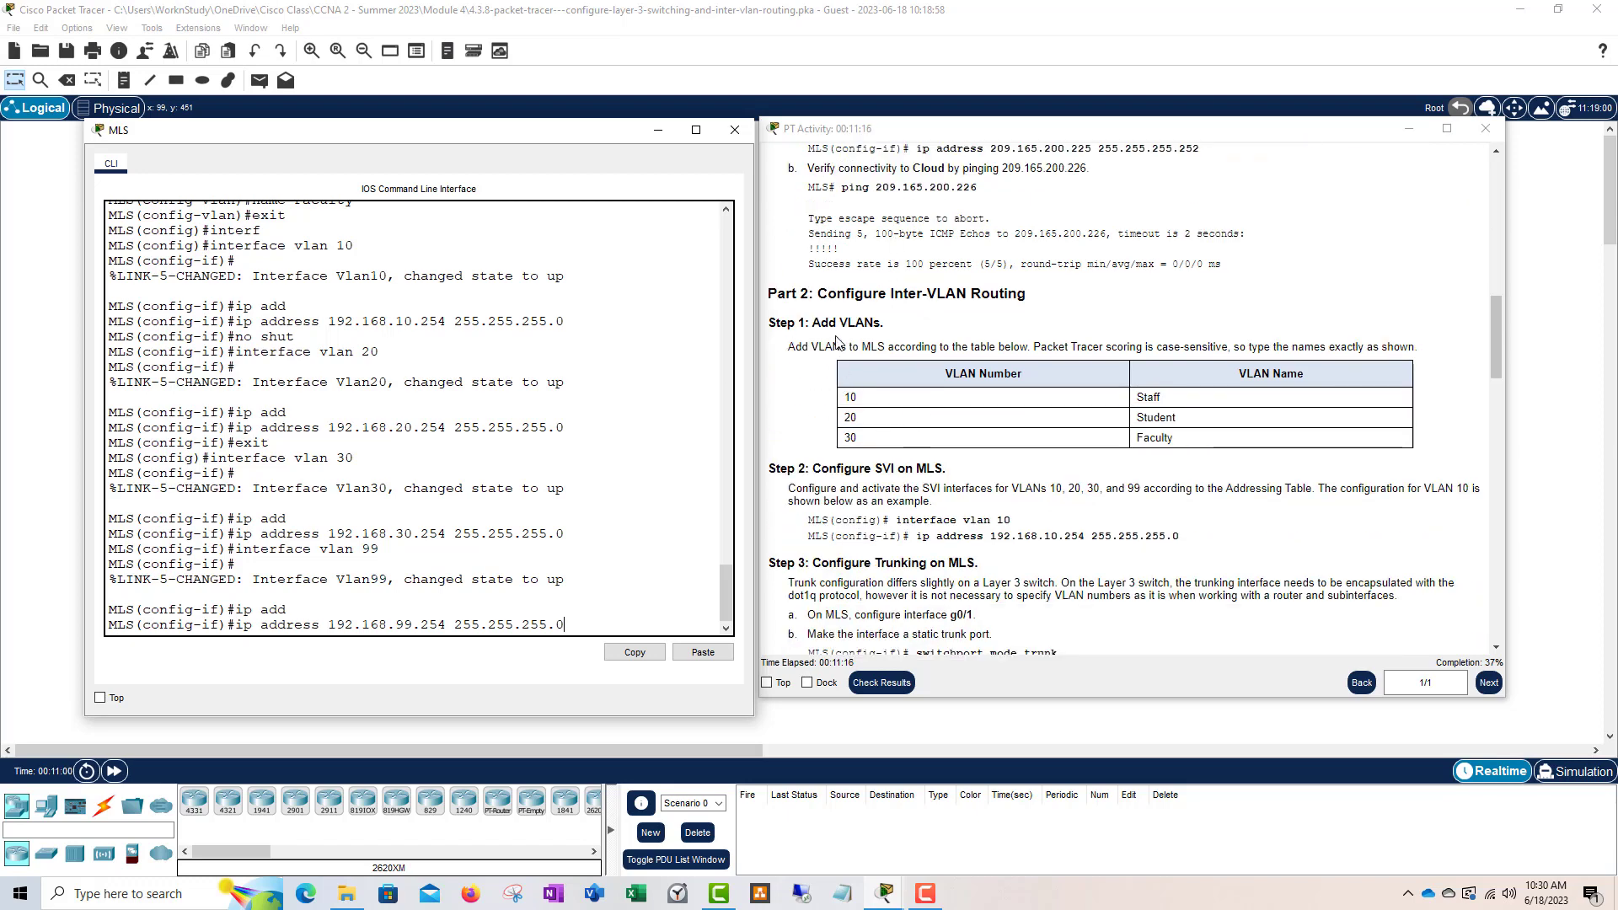
scroll(971, 539, "down", 1)
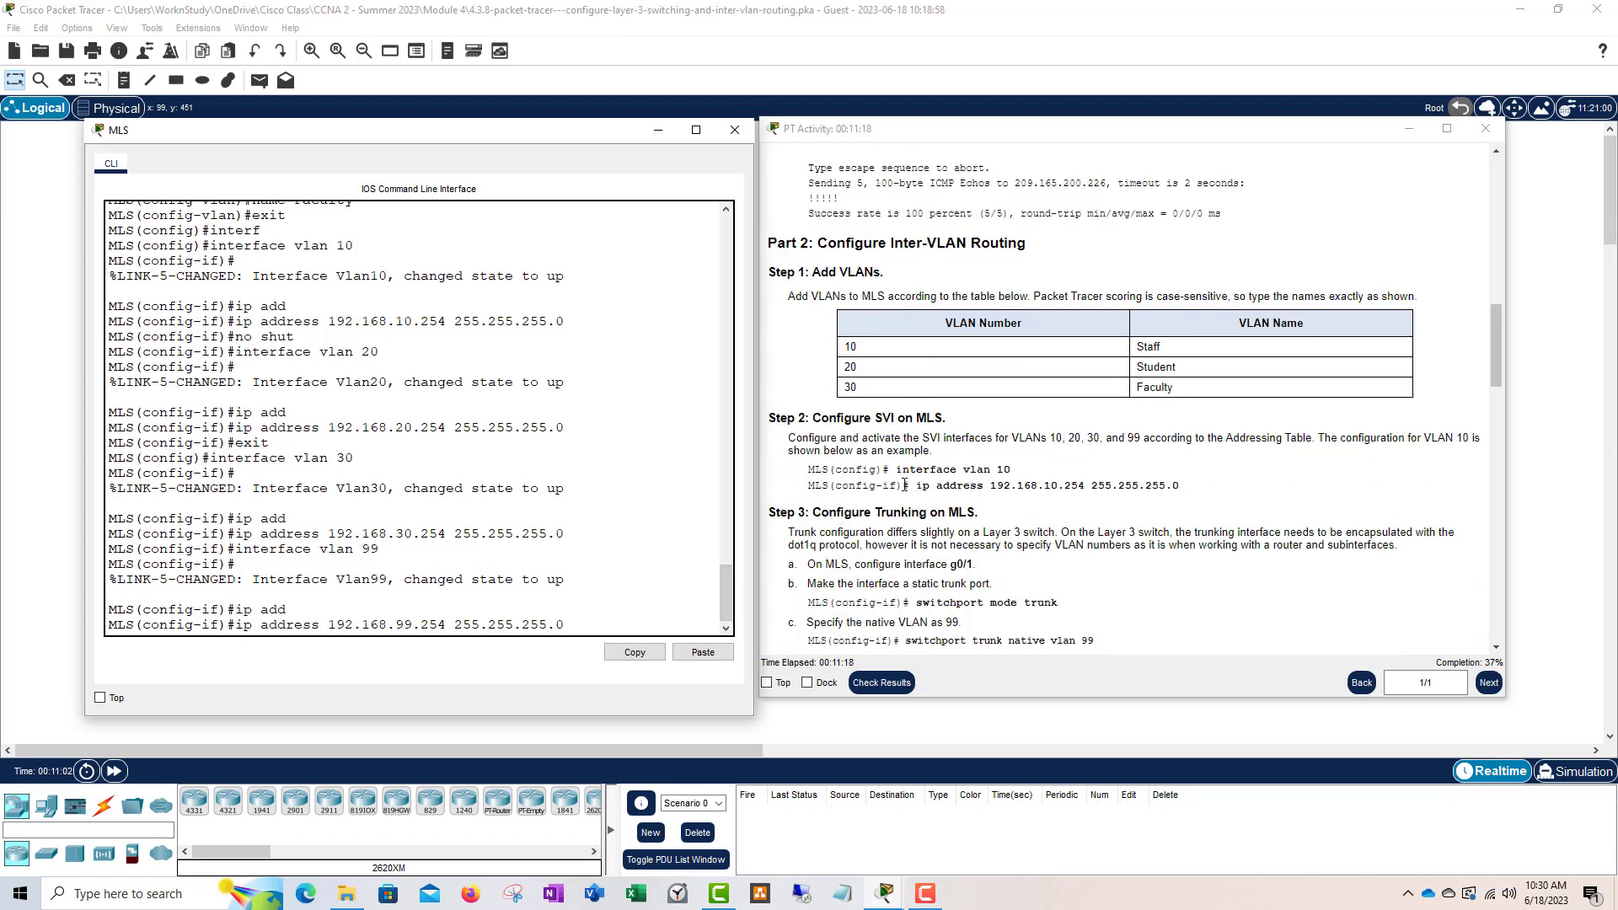
scroll(894, 442, "down", 2)
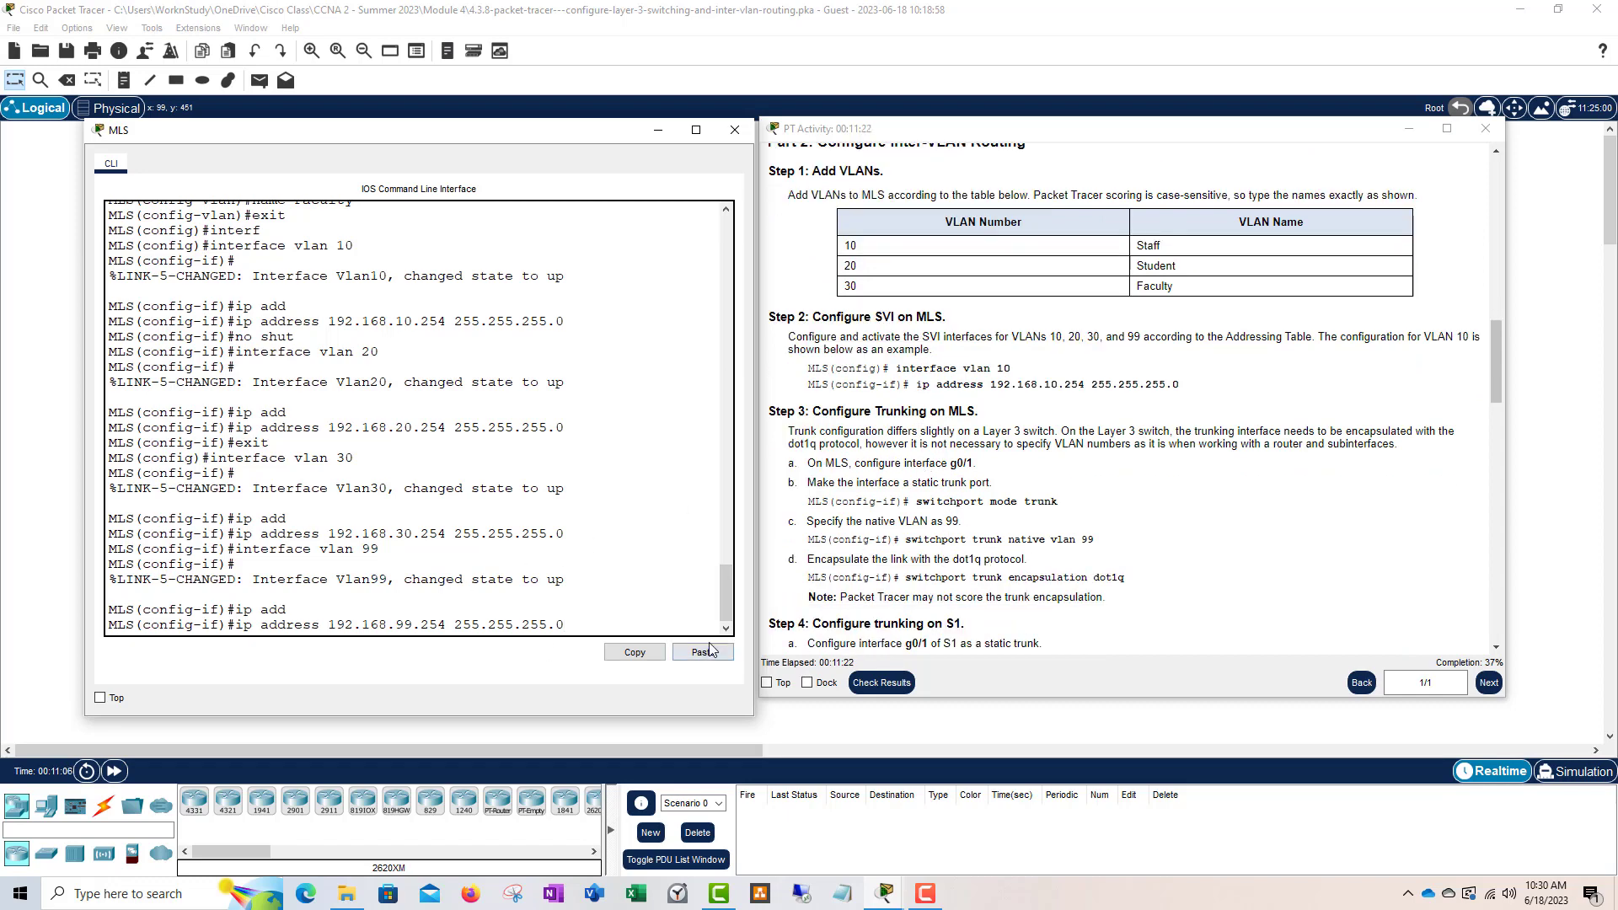
- Apply the VLAN 99 IP address, enable the interface with no shut, and end configuration mode on MLS
key("Return")
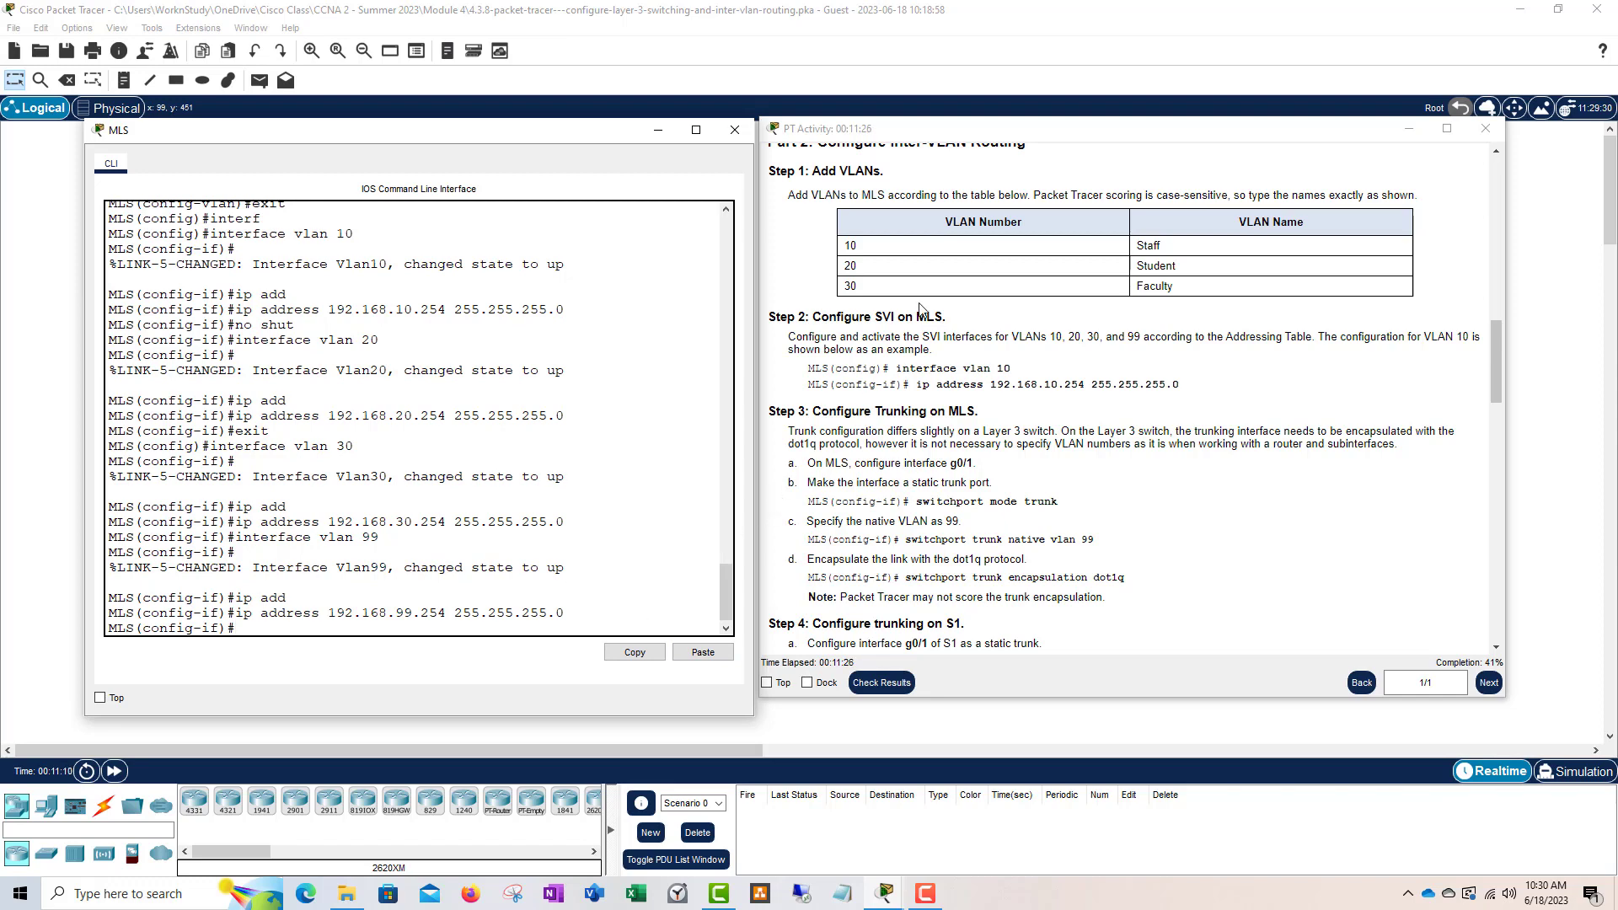
scroll(865, 256, "up", 1)
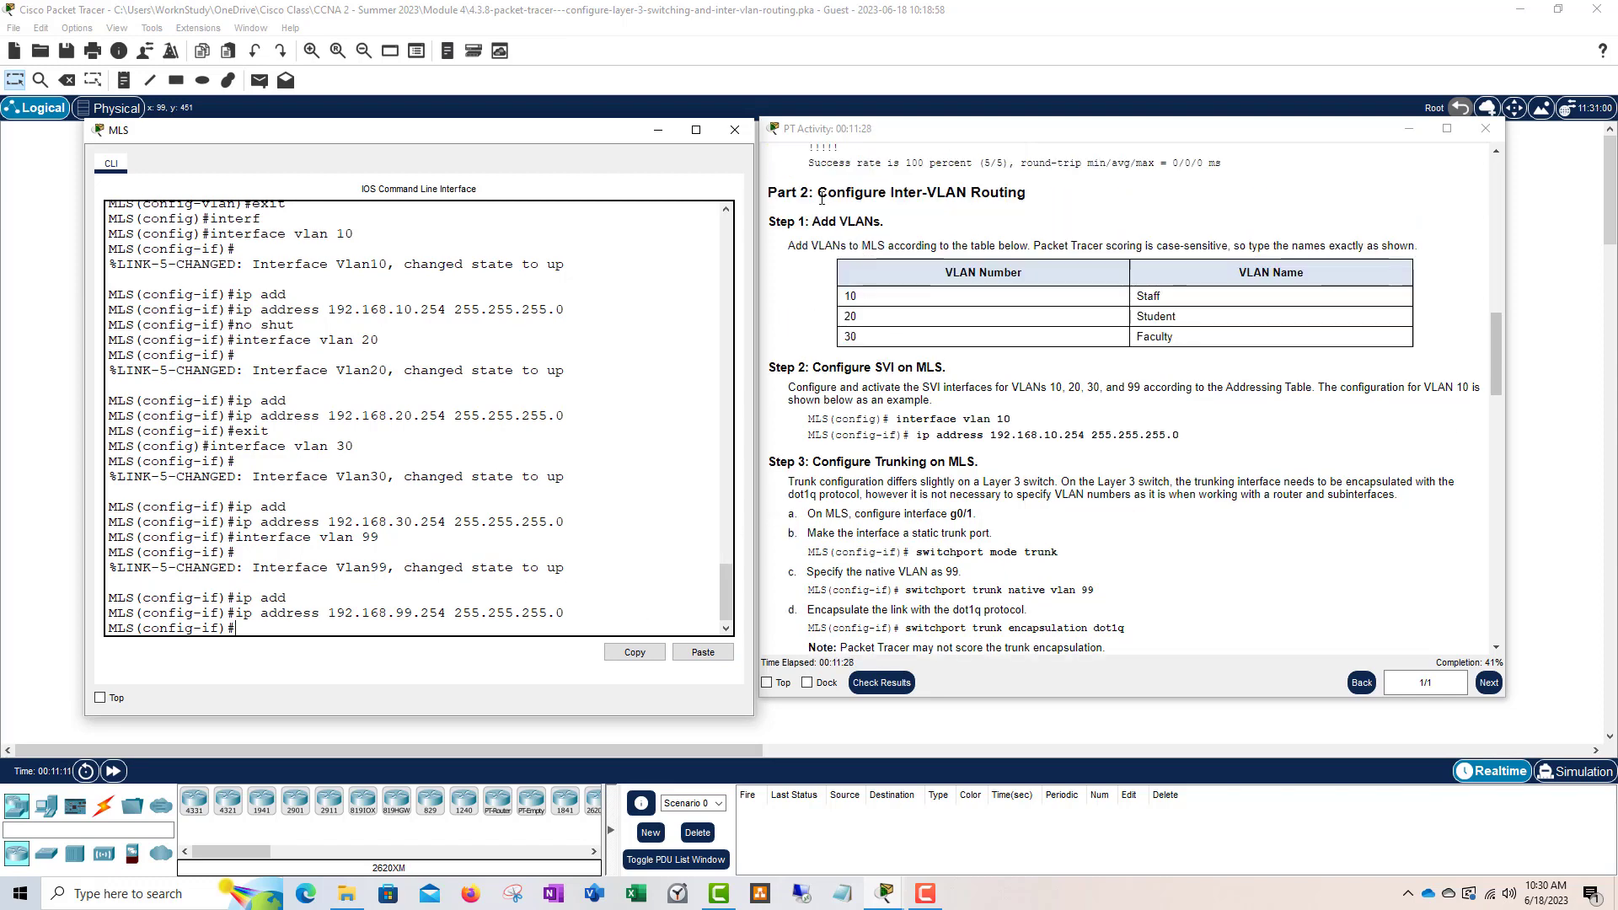
left_click_drag(769, 368, 806, 368)
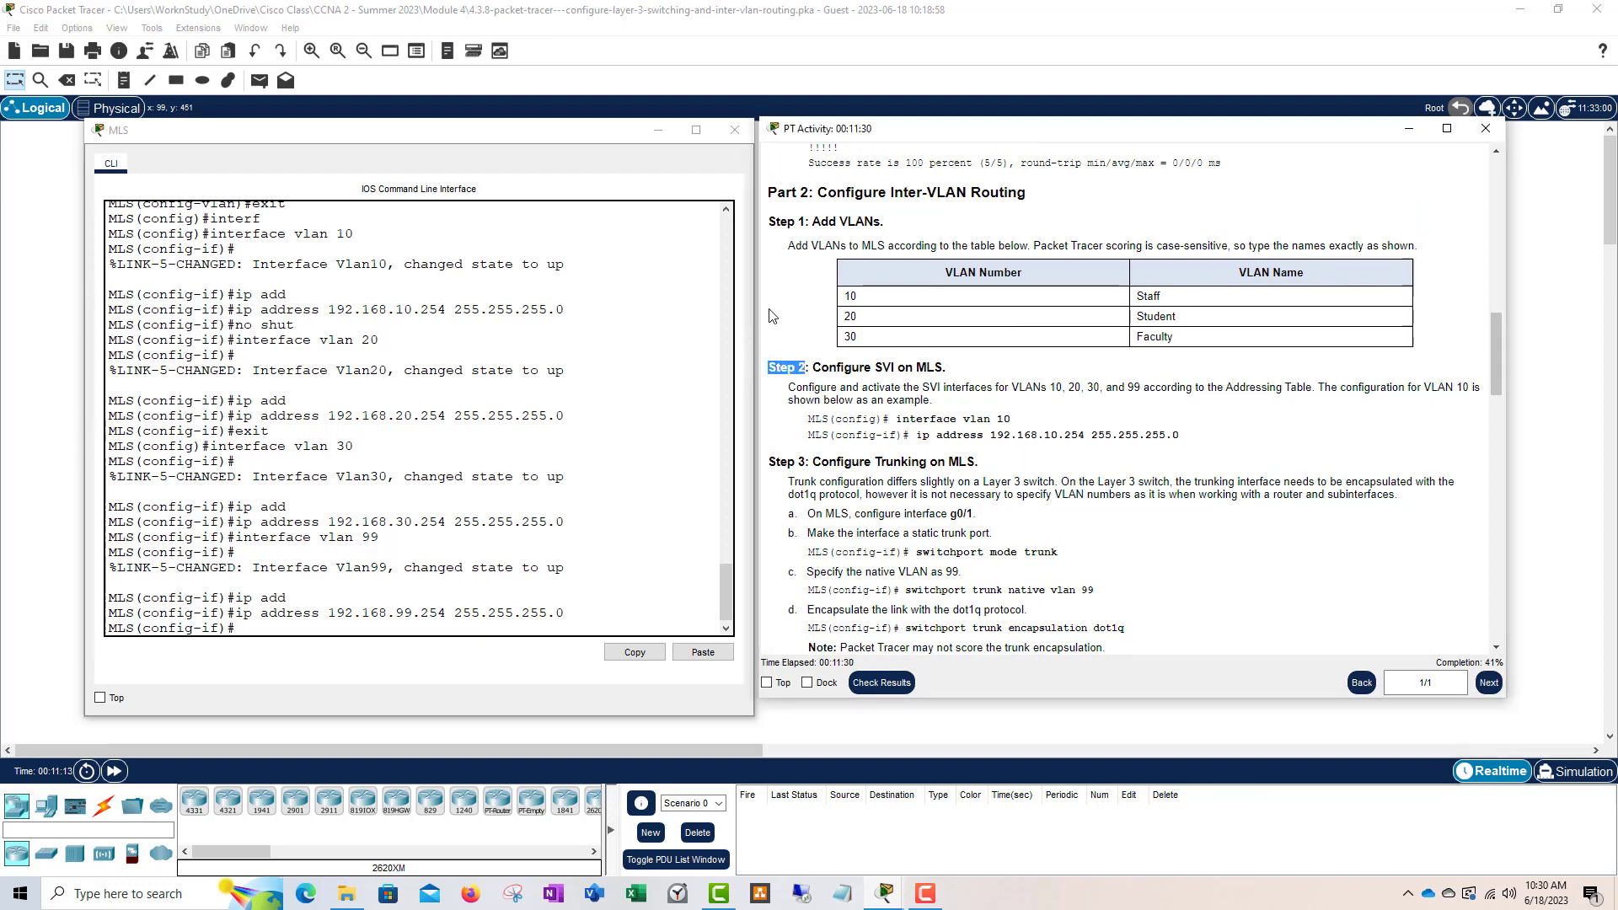
left_click(348, 628)
type("no shut")
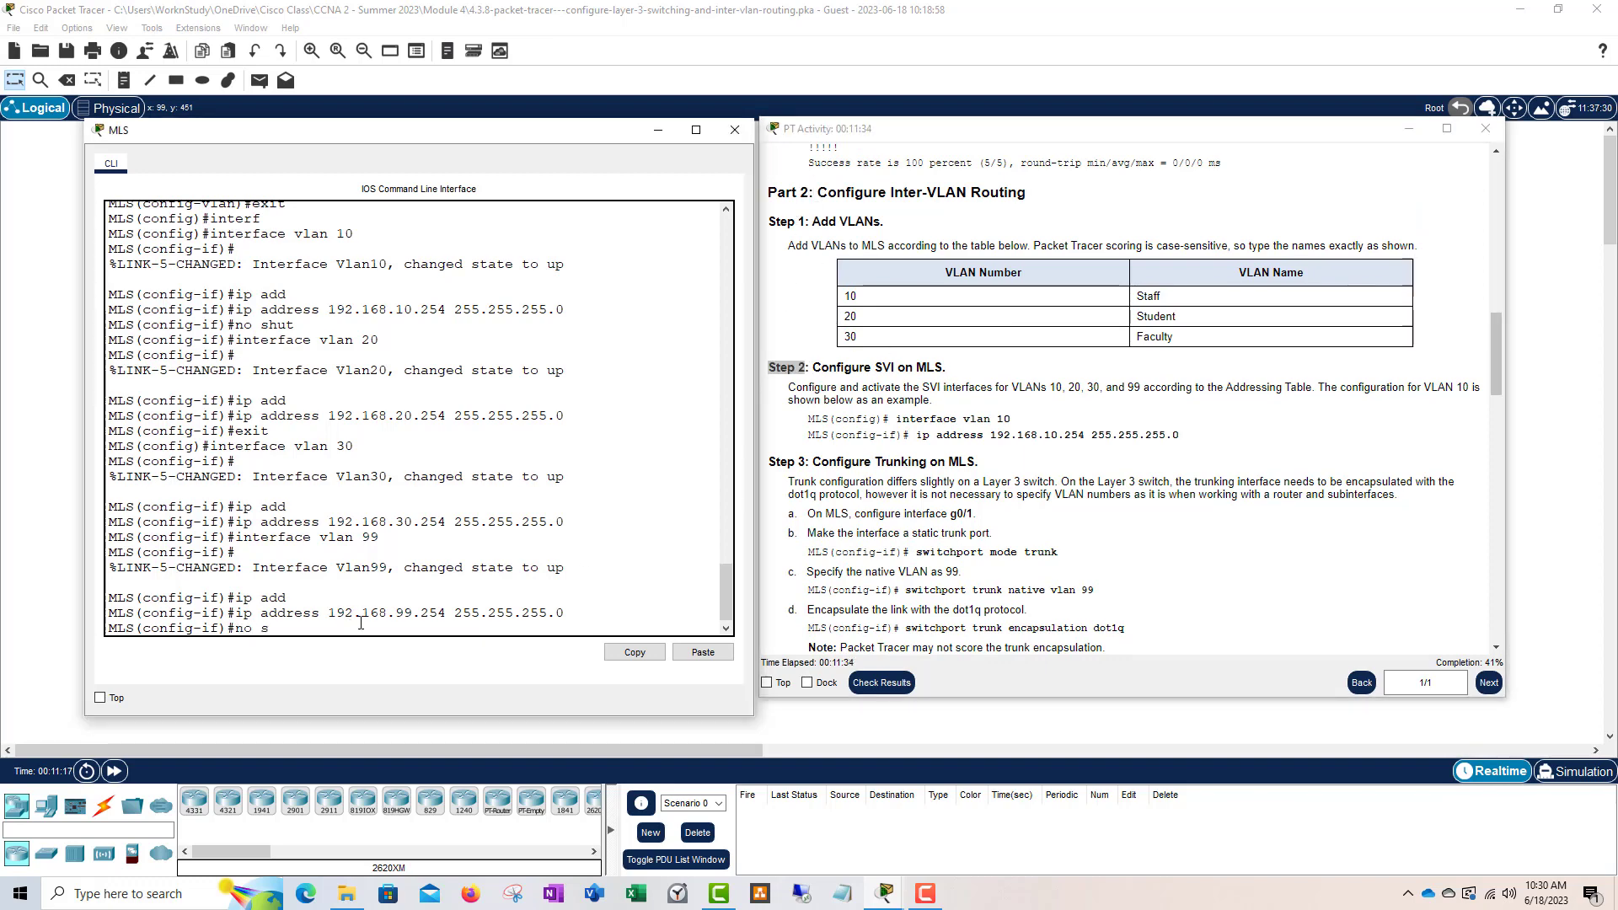
key("Return")
type("end")
key("Return")
key("Return")
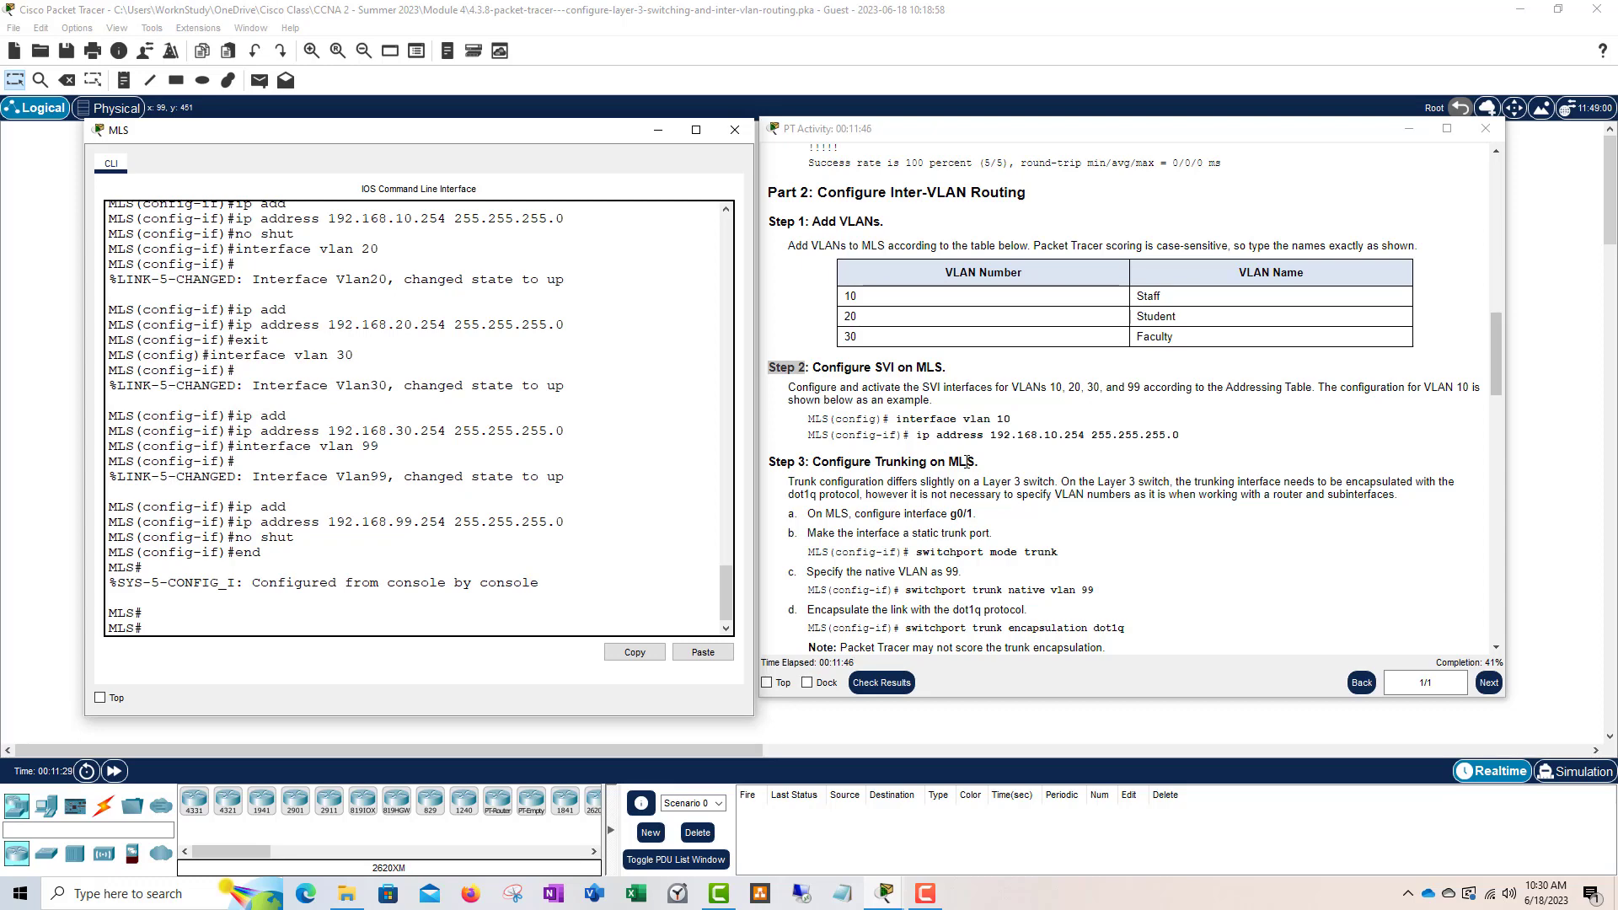
- Uncover the topology and enable Always Show Port Labels in Logical Workspace in the preferences
scroll(975, 411, "down", 1)
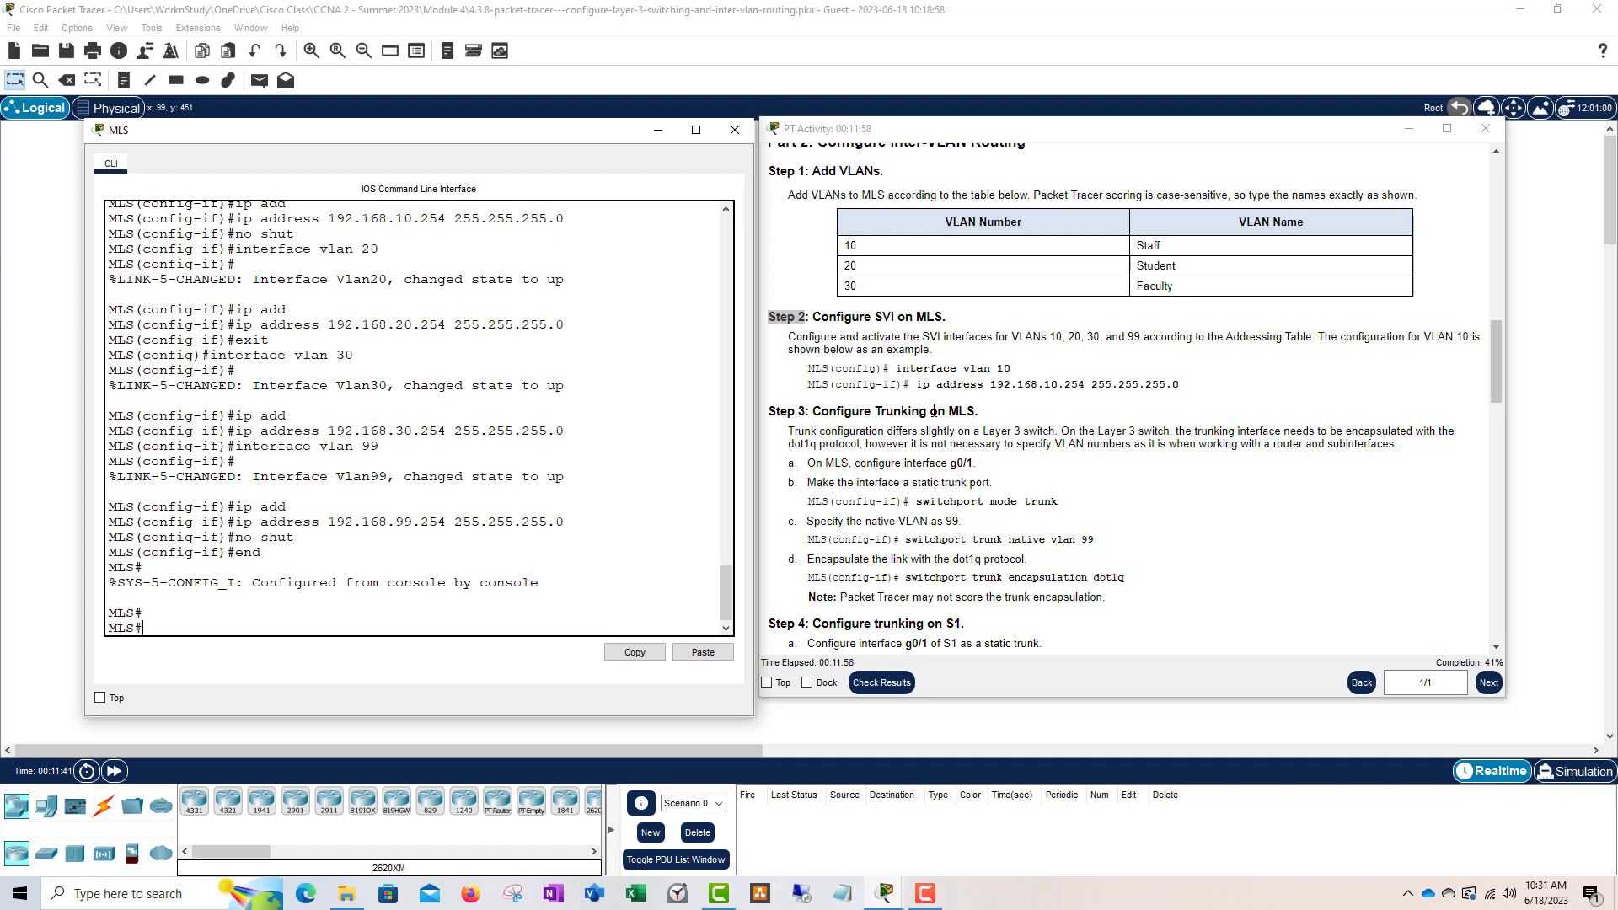
left_click_drag(426, 128, 988, 143)
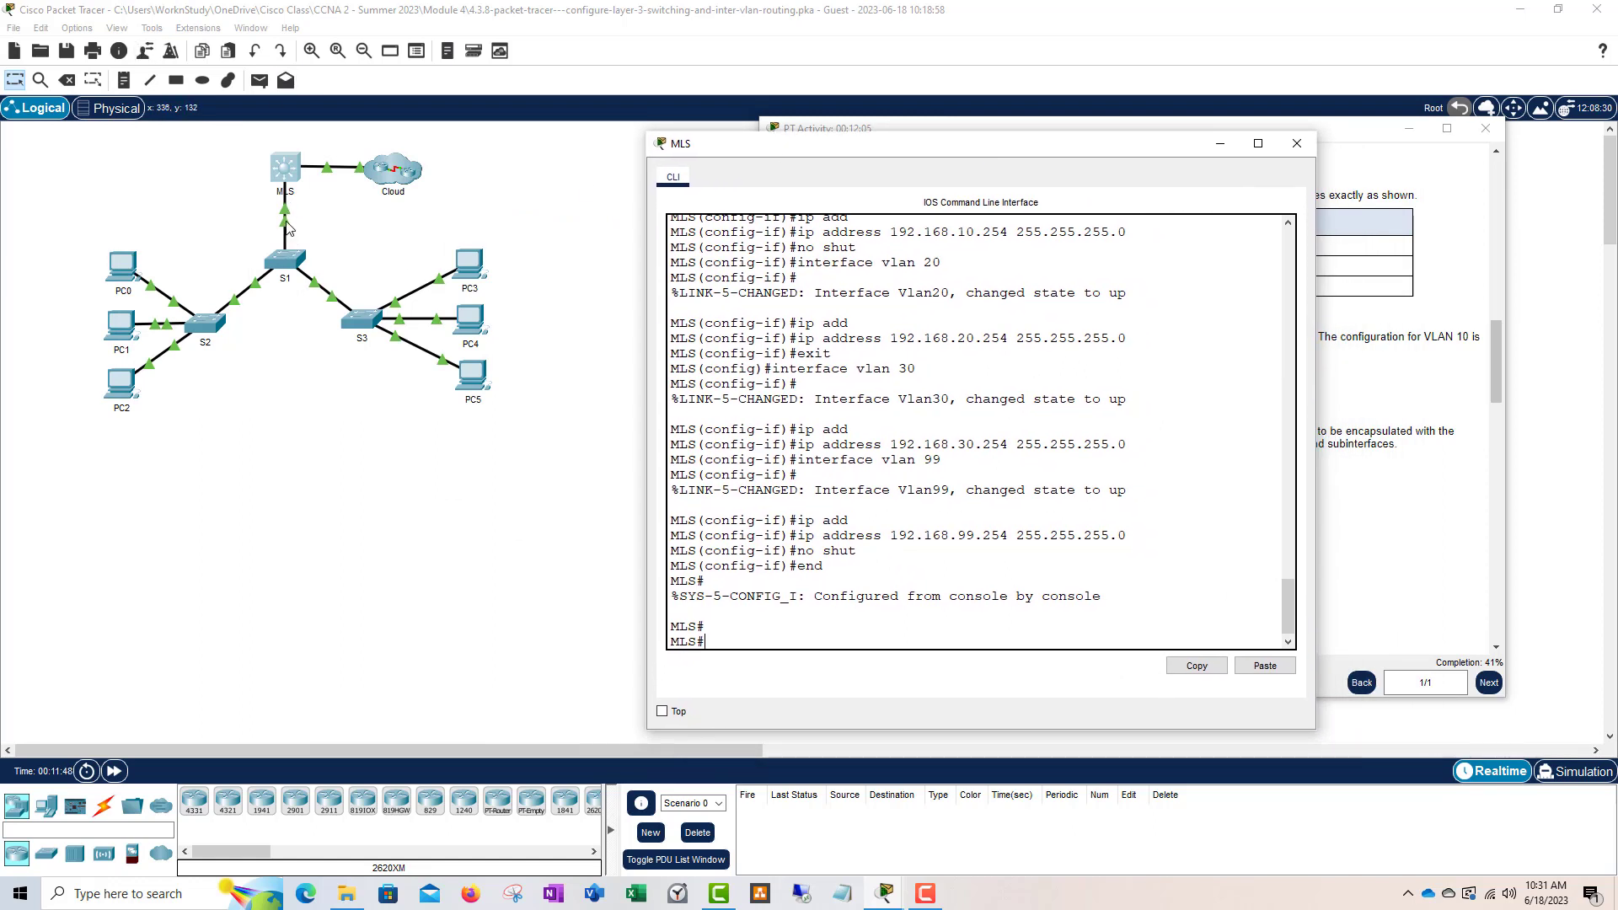
left_click(77, 28)
left_click(161, 64)
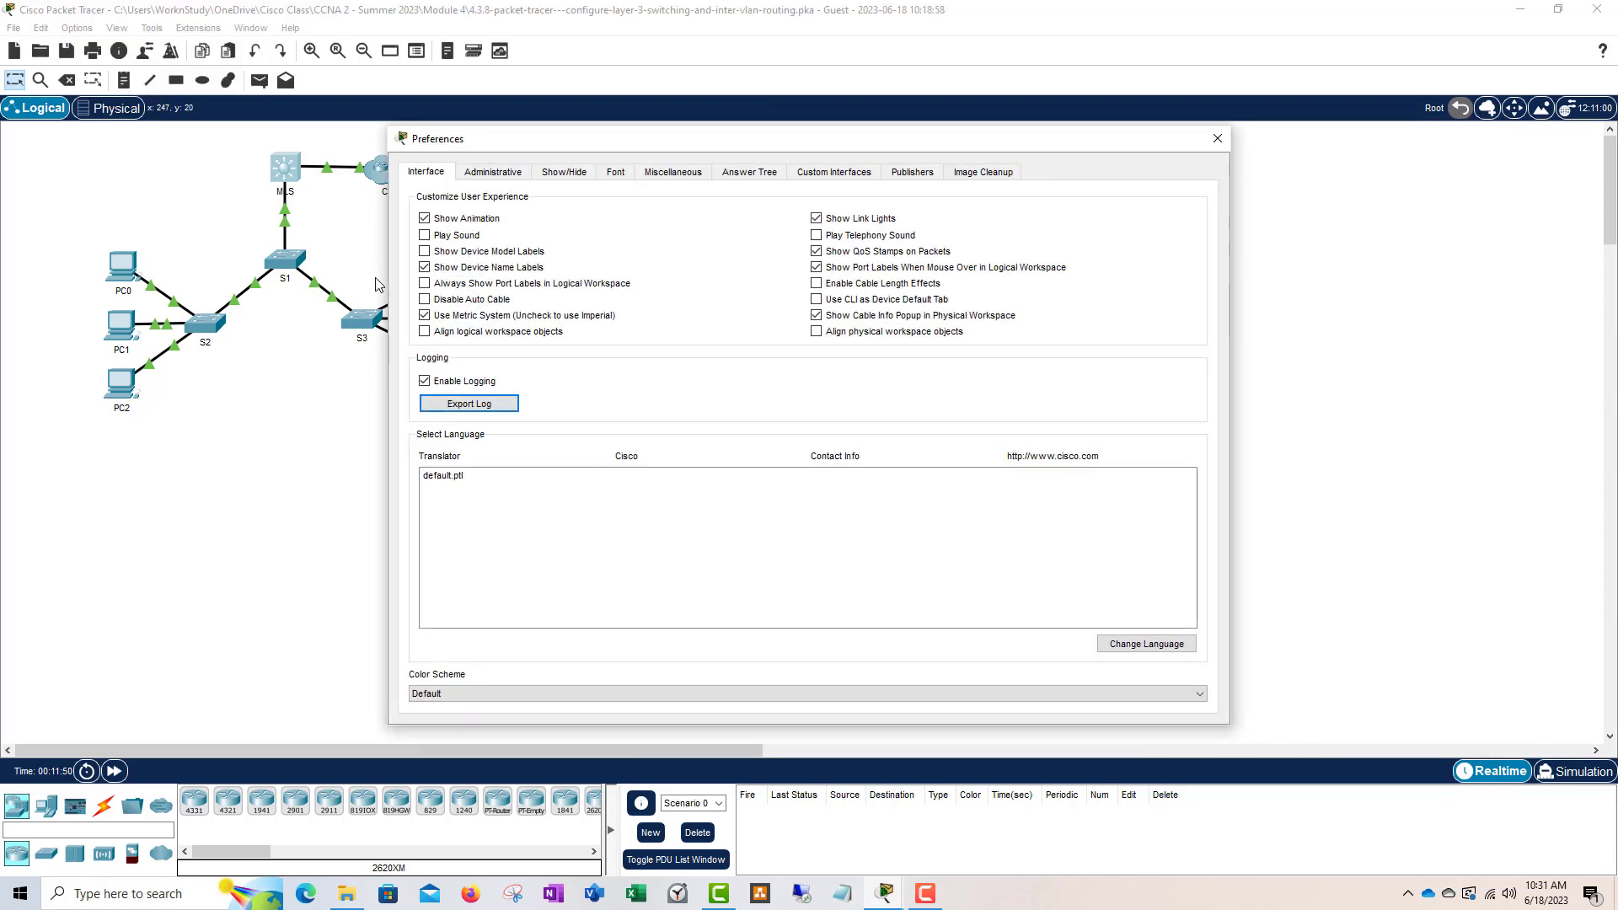
left_click(480, 285)
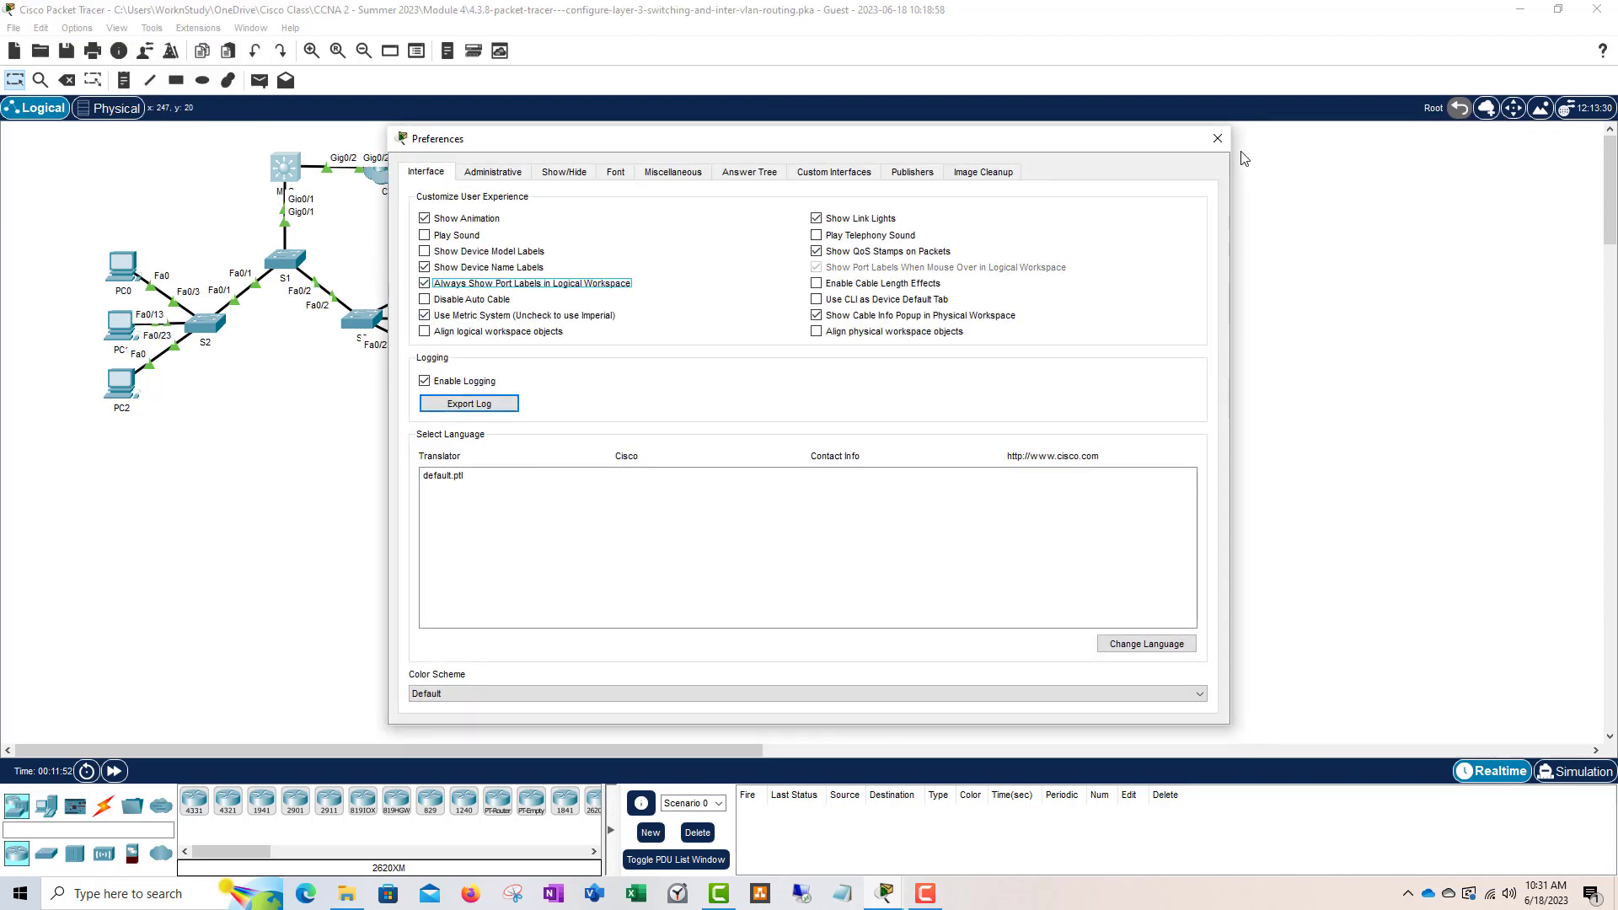
left_click(1218, 139)
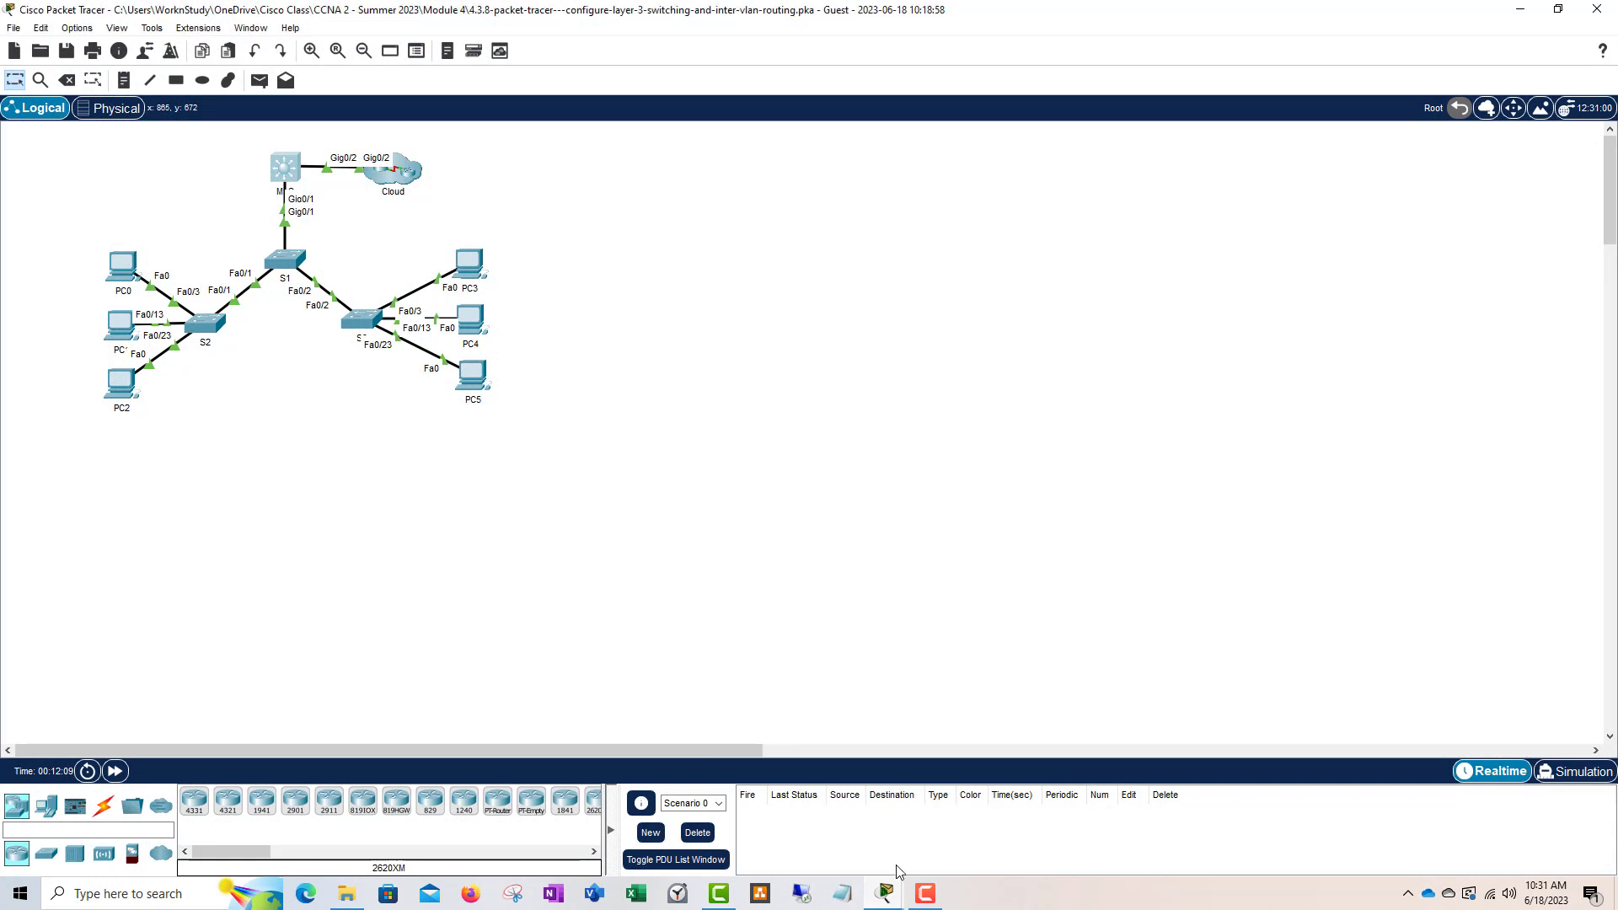
- Bring back the activity instructions and reopen the MLS console, placing the two windows side by side
left_click(893, 891)
left_click(899, 850)
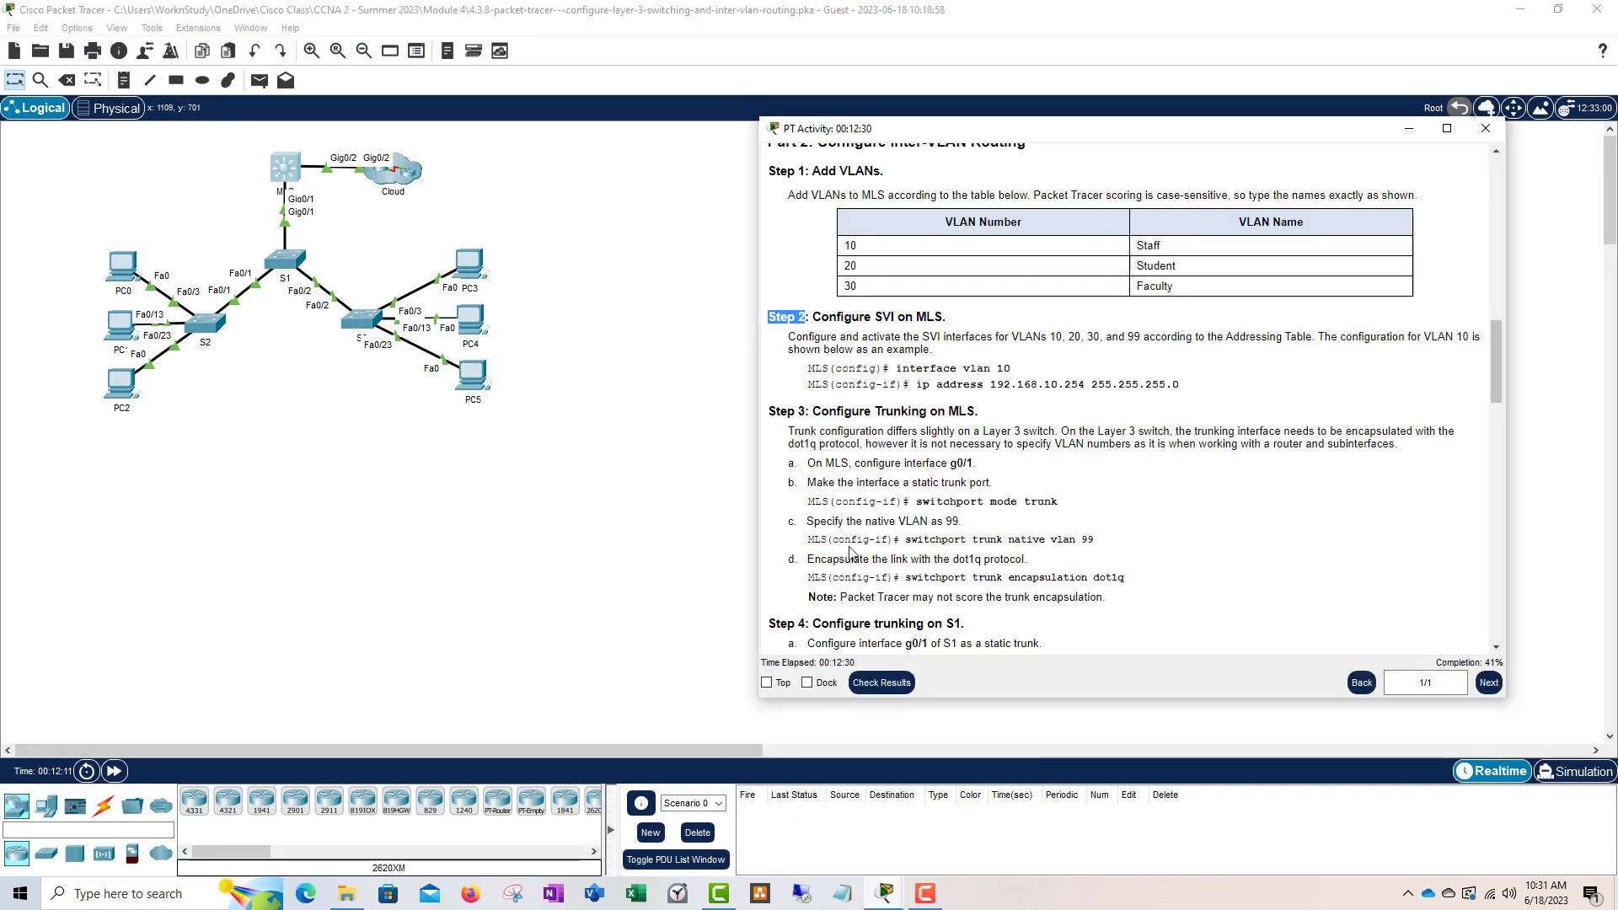
left_click(283, 172)
left_click_drag(797, 200, 343, 141)
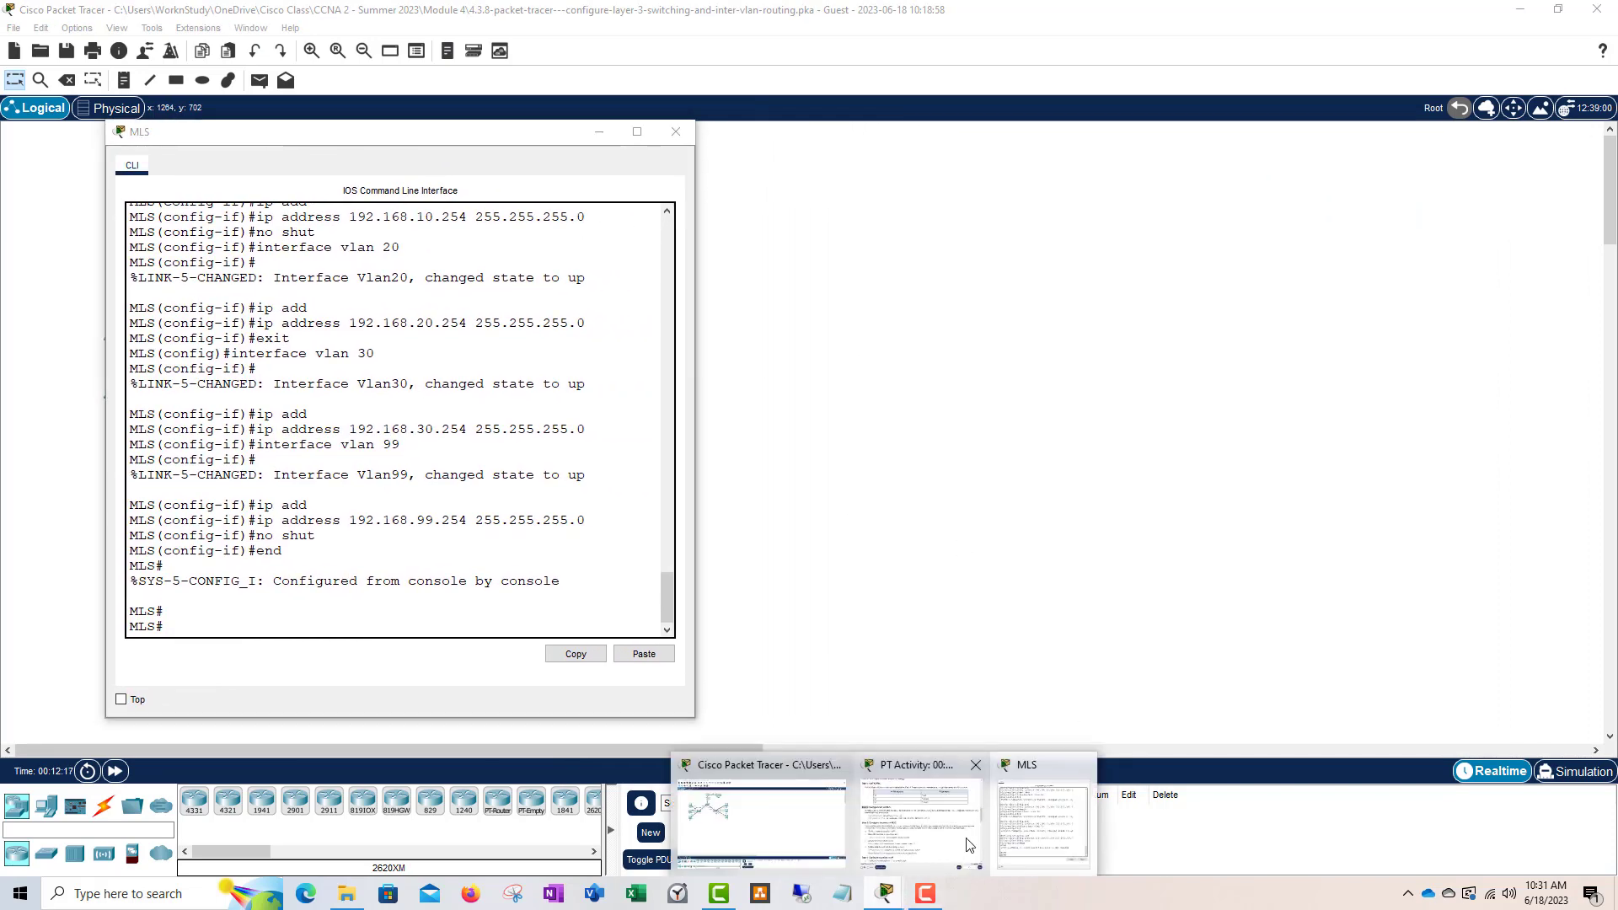
left_click(926, 830)
left_click(504, 609)
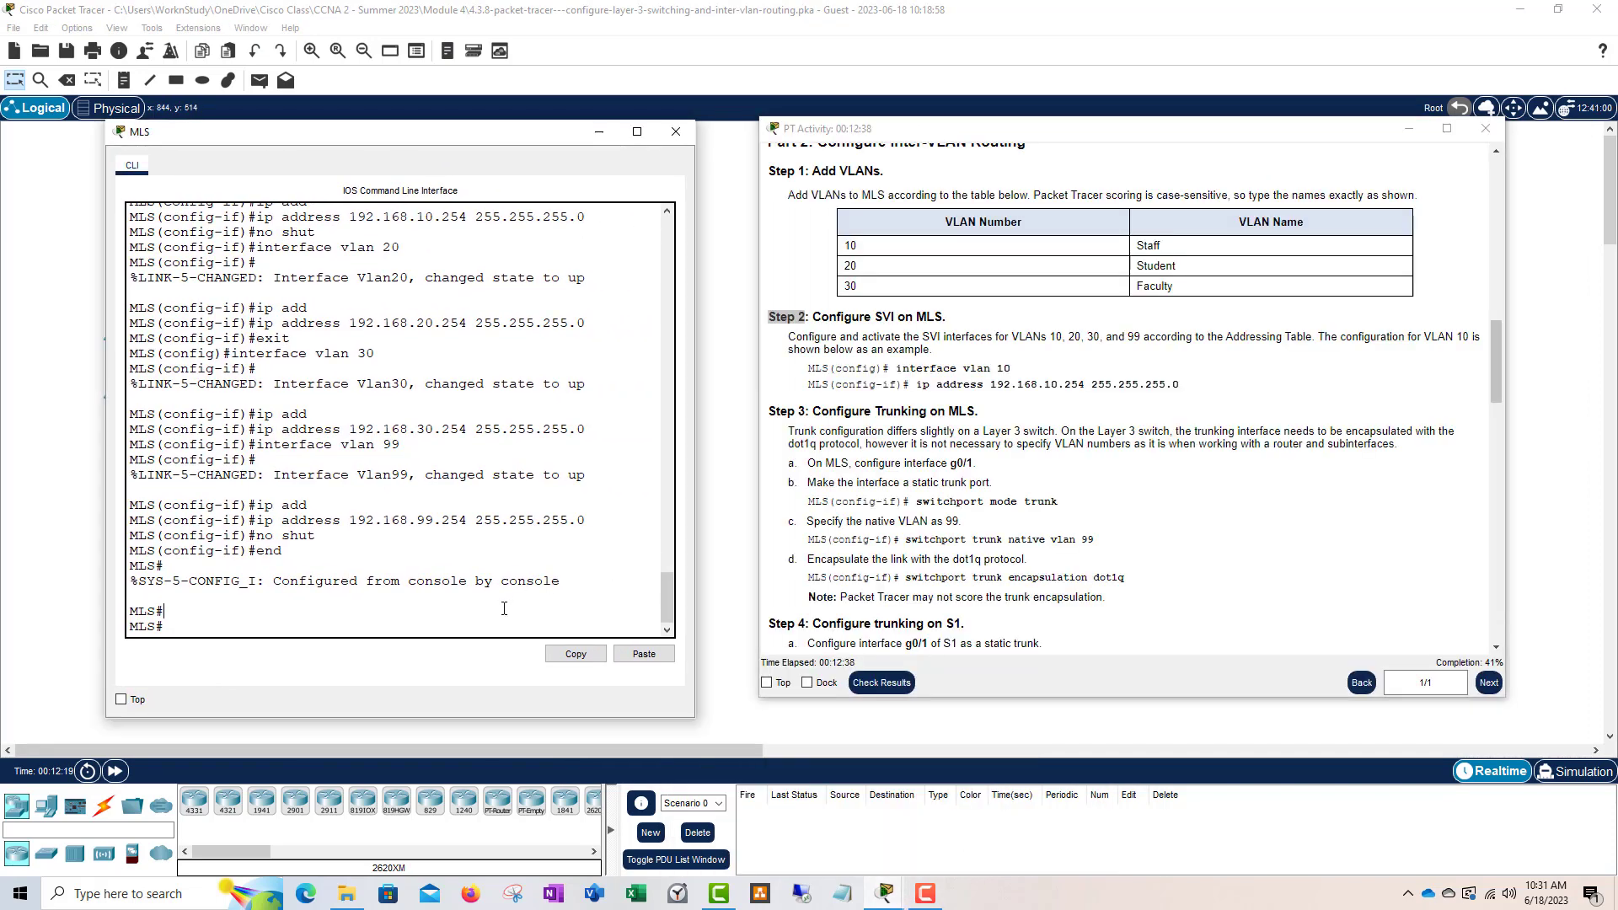
- Enter global configuration on MLS and make interface g0/1 a static trunk port with switchport mode trunk
key("Return")
type("config t")
key("Return")
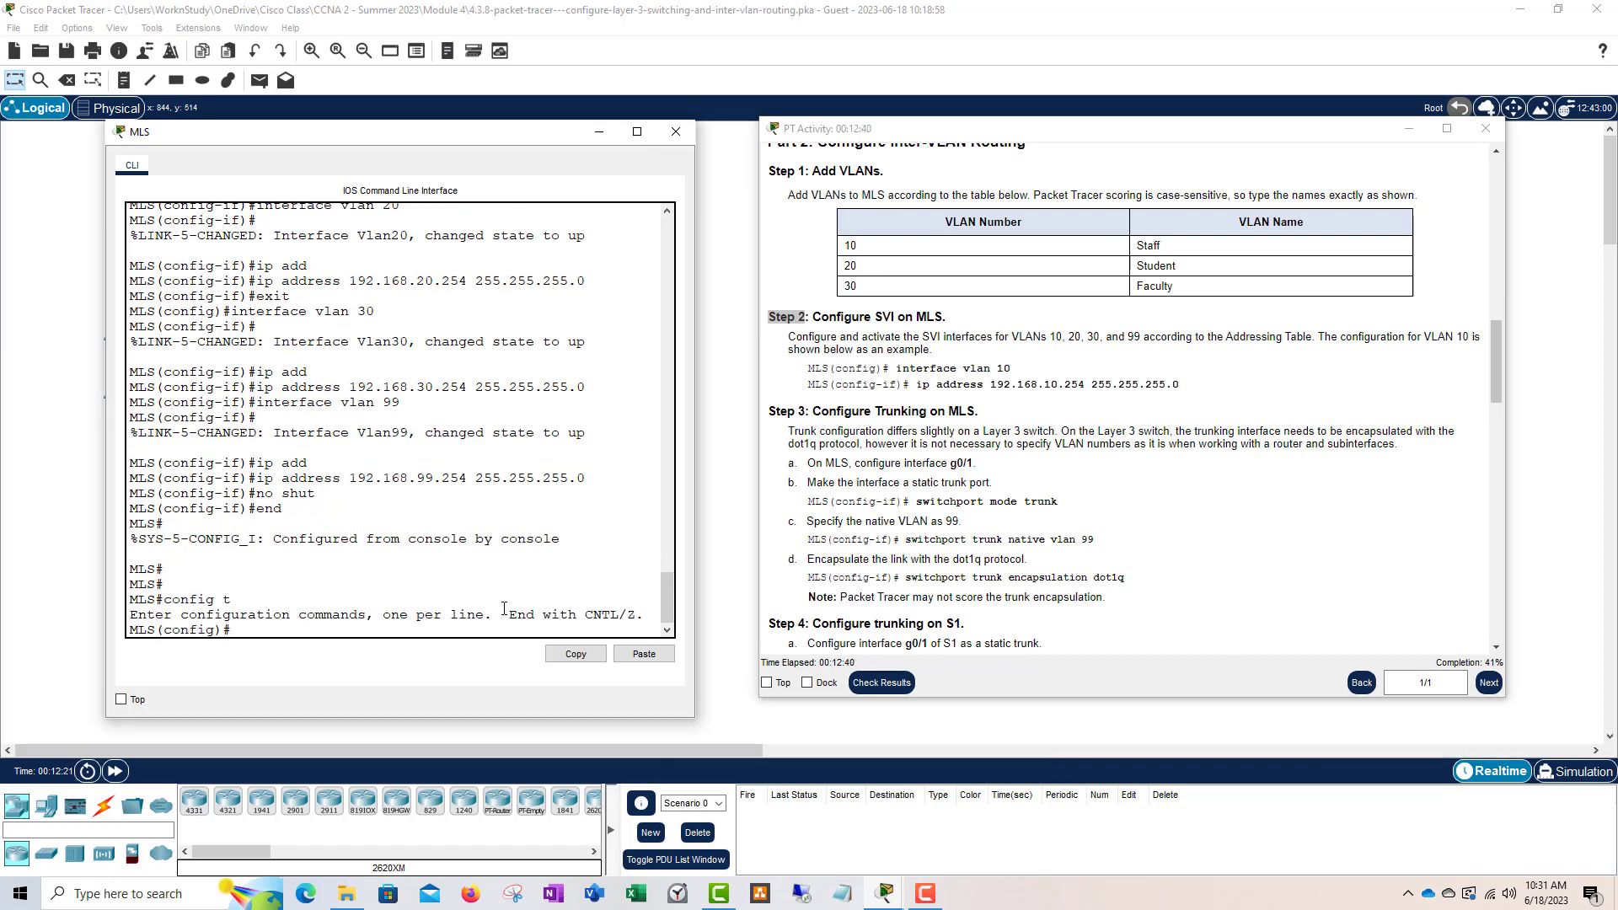
type("int")
mouse_move(526, 141)
left_mouse_down()
mouse_move(523, 237)
mouse_move(584, 183)
mouse_move(544, 144)
left_mouse_up()
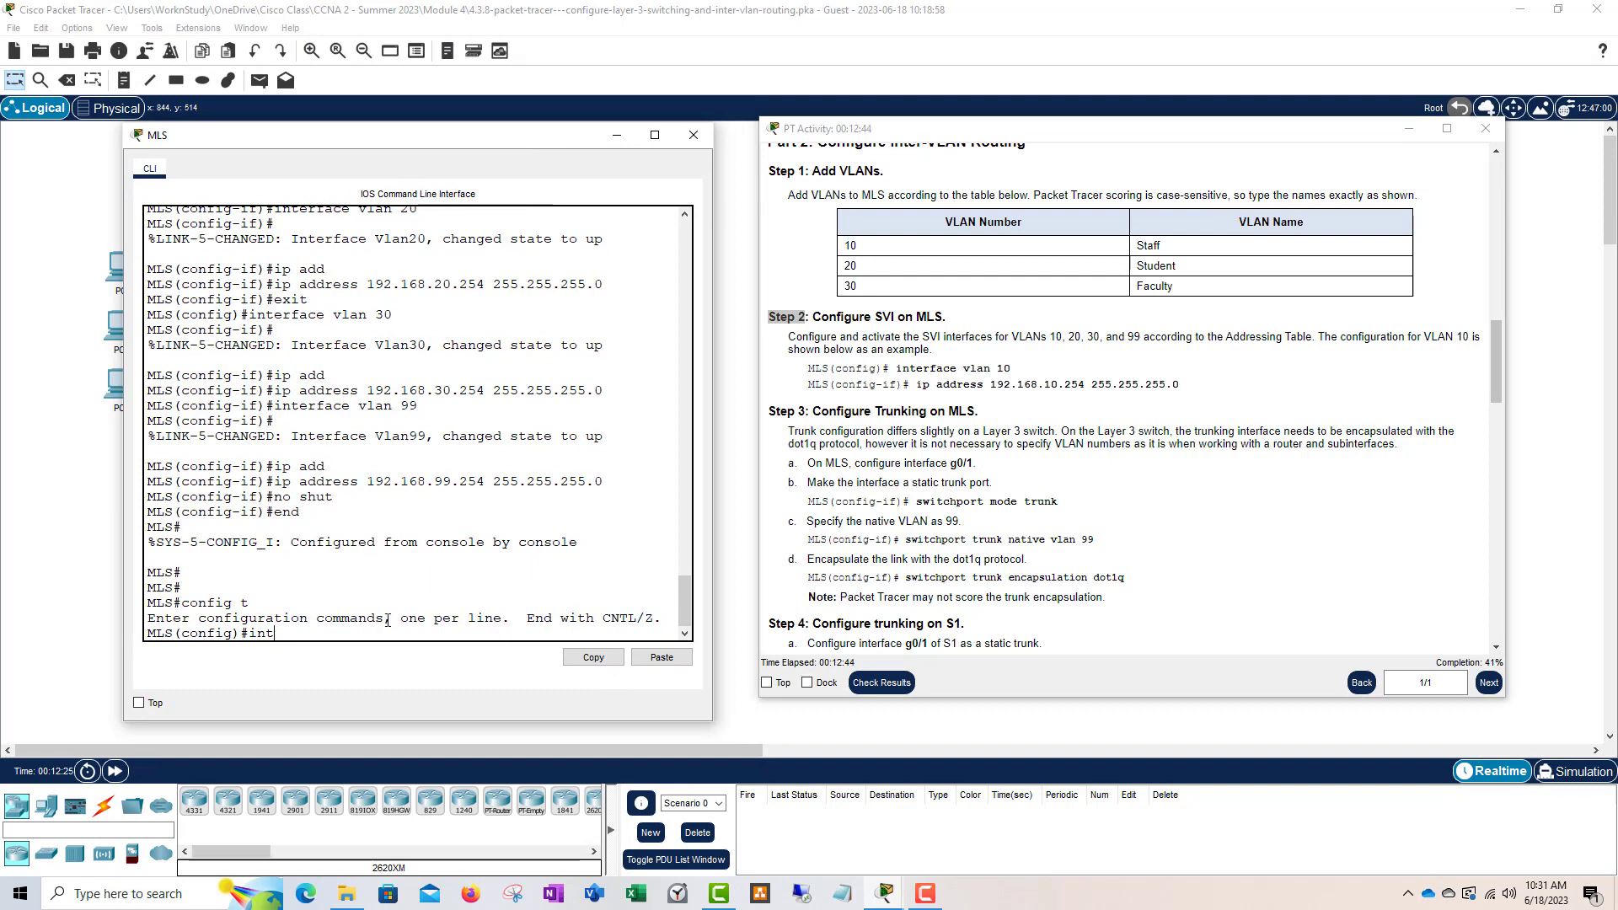
type("er")
key("Tab")
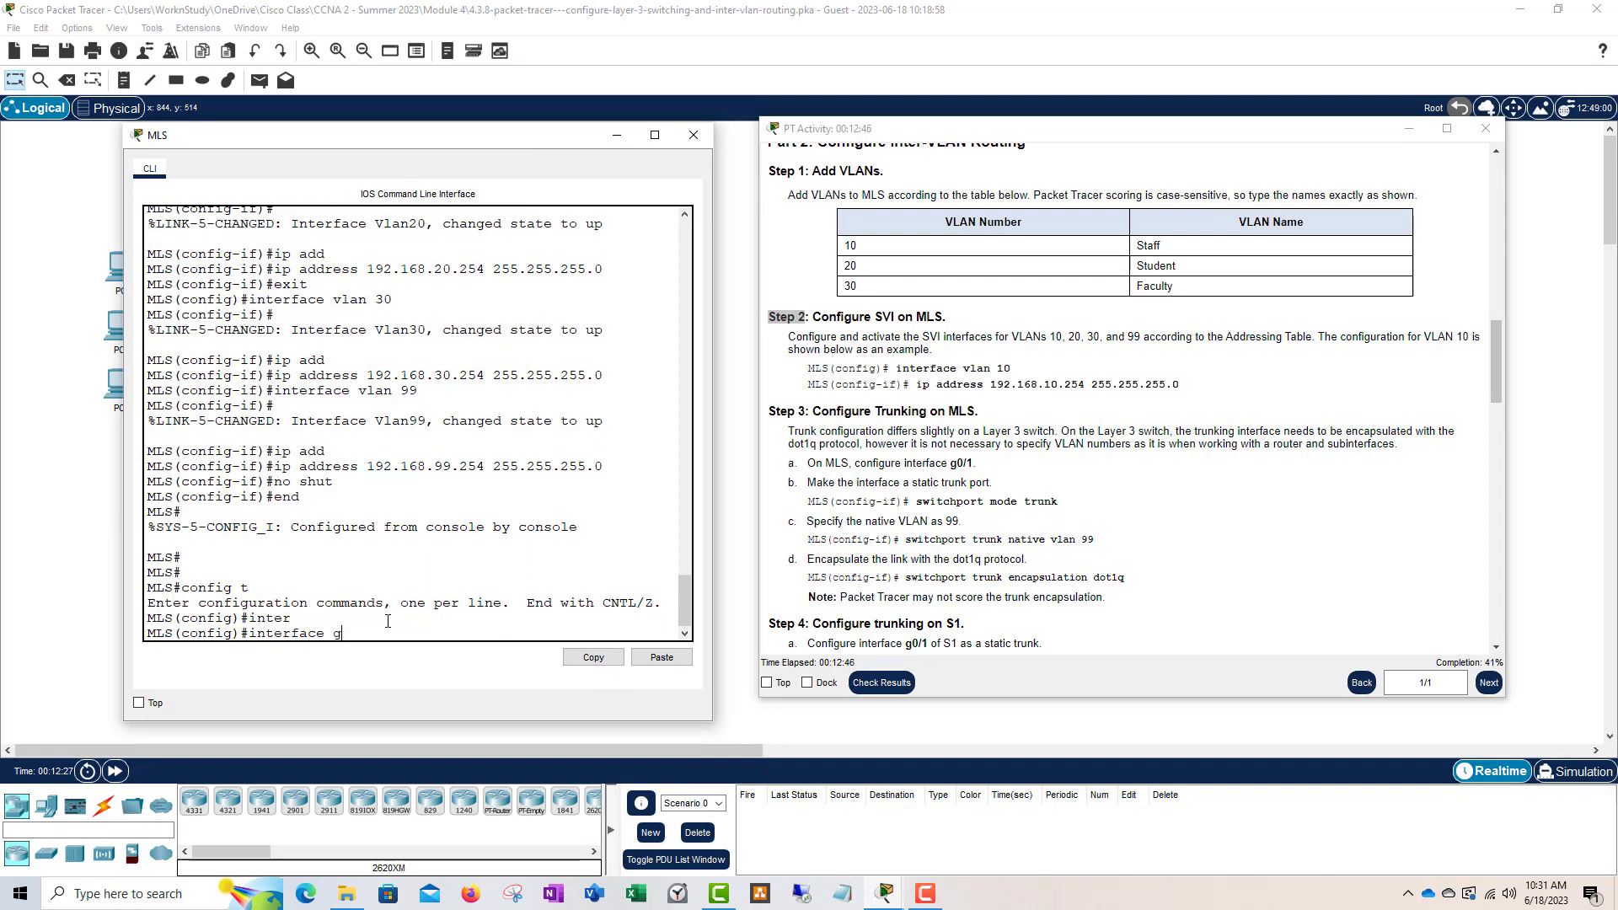
key("Return")
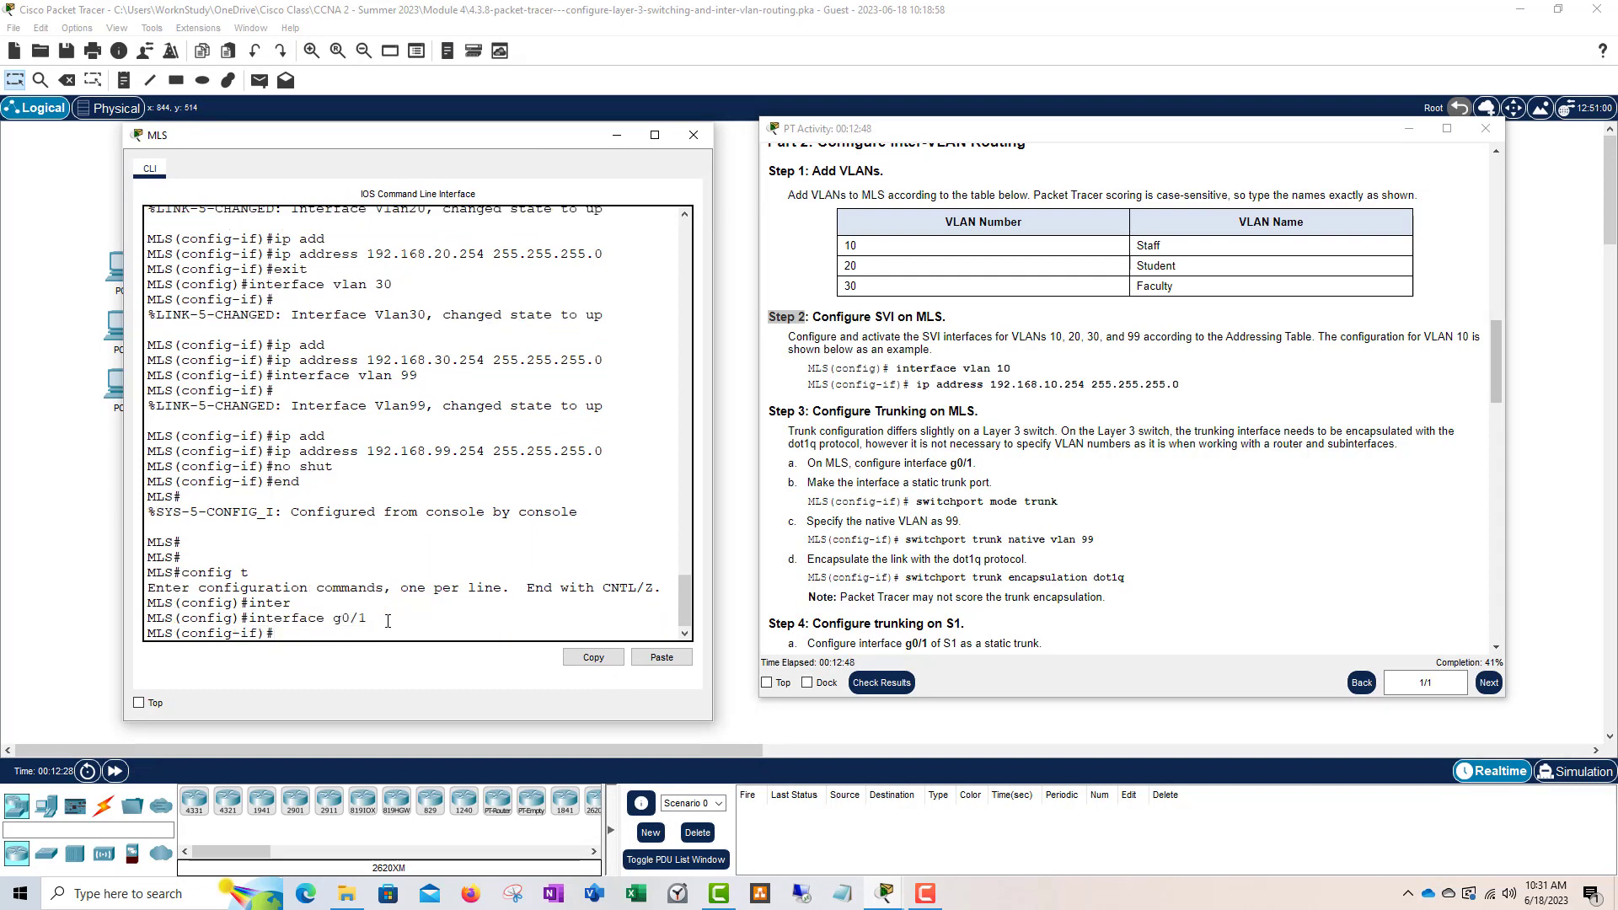
type("sw")
key("Tab")
type("mode trunk")
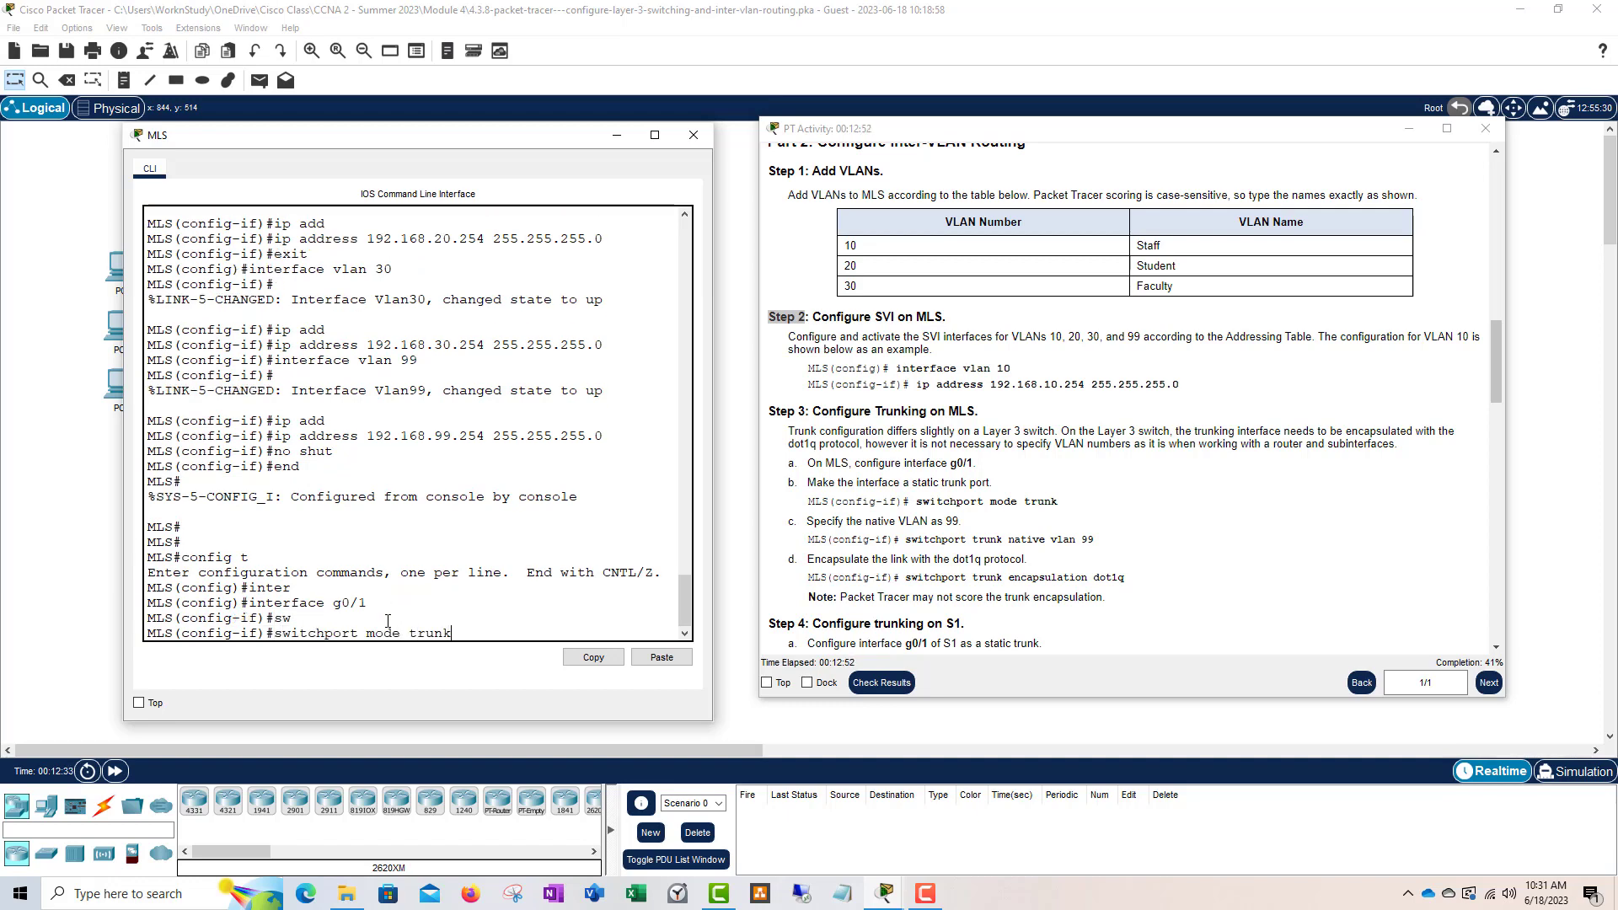
key("Return")
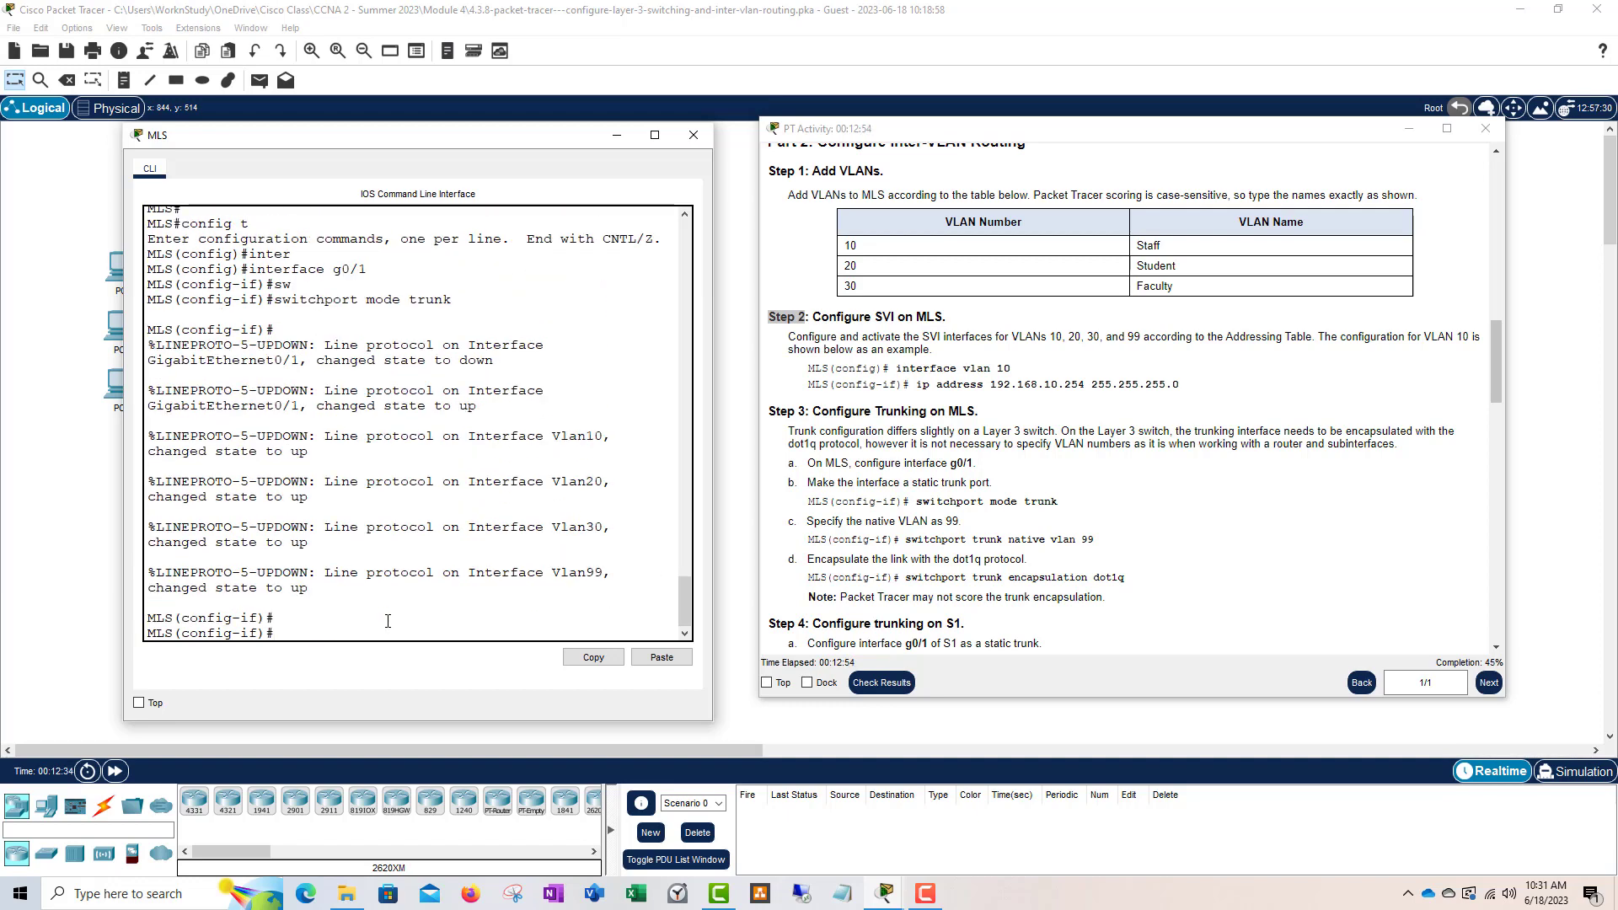
- Specify VLAN 99 as the native VLAN on the MLS g0/1 trunk
type("sw")
key("Tab")
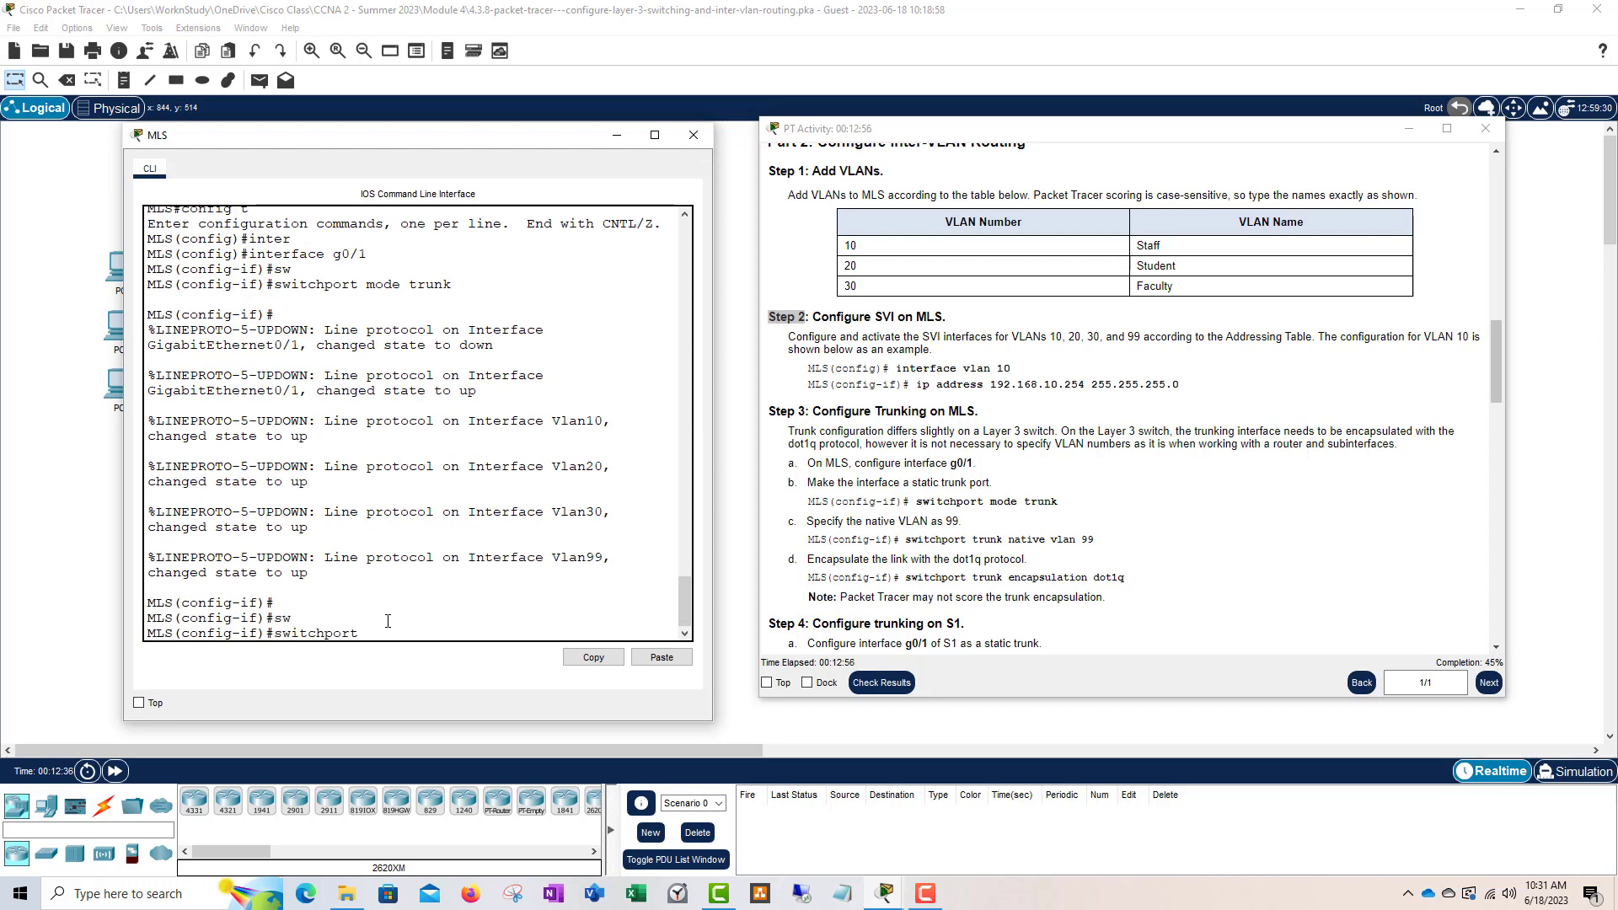
type("trunk na")
key("Tab")
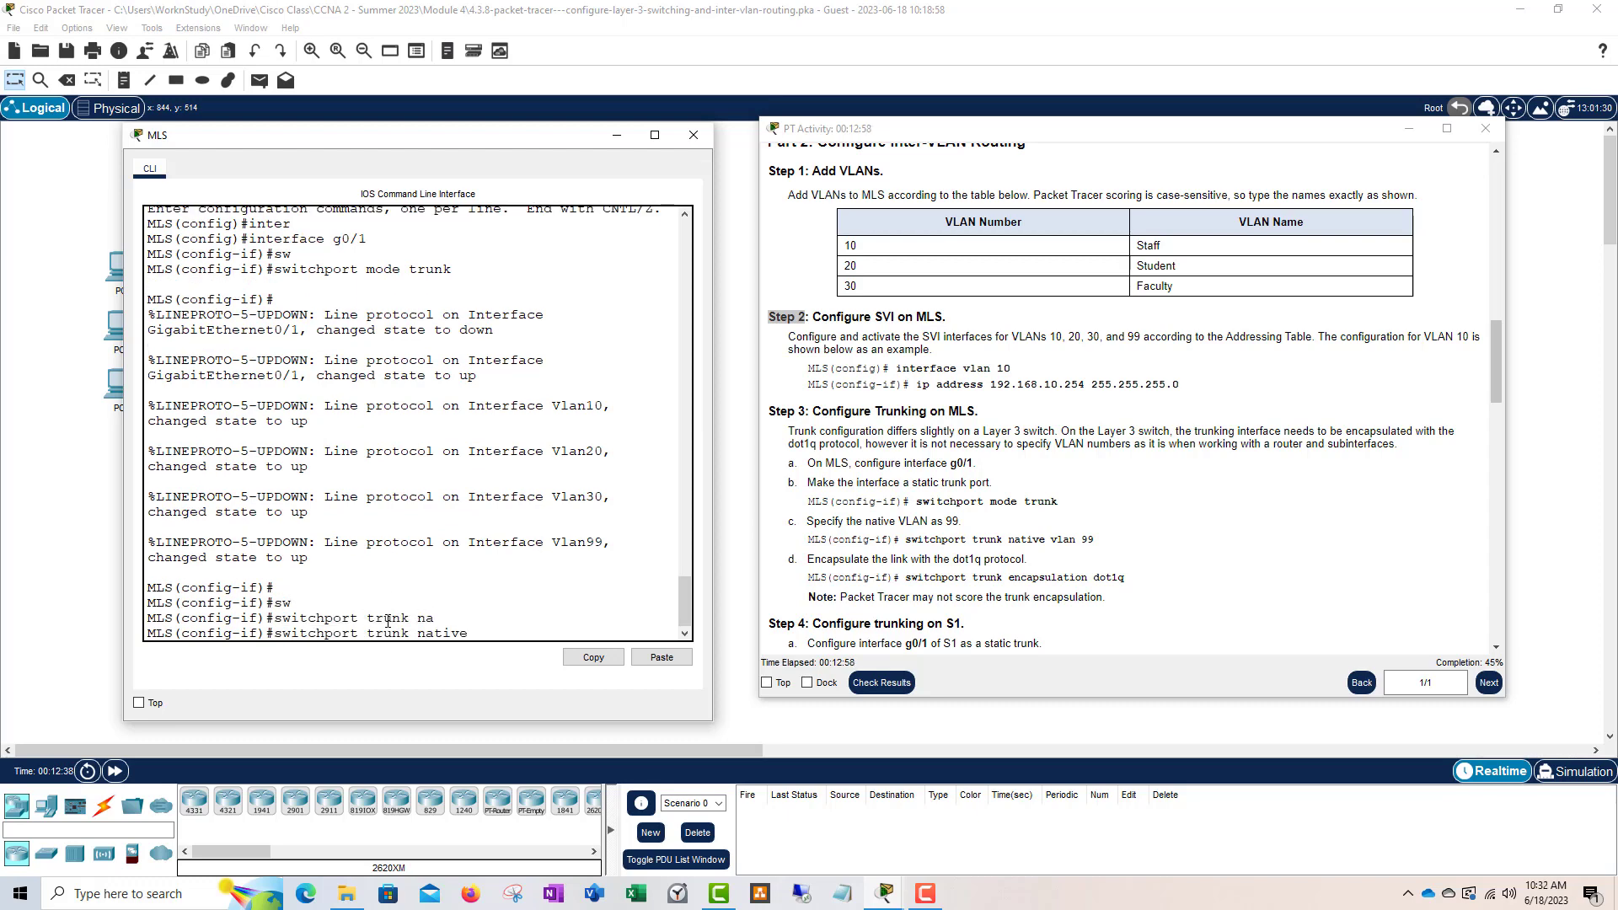
type("vlan 99")
key("Return")
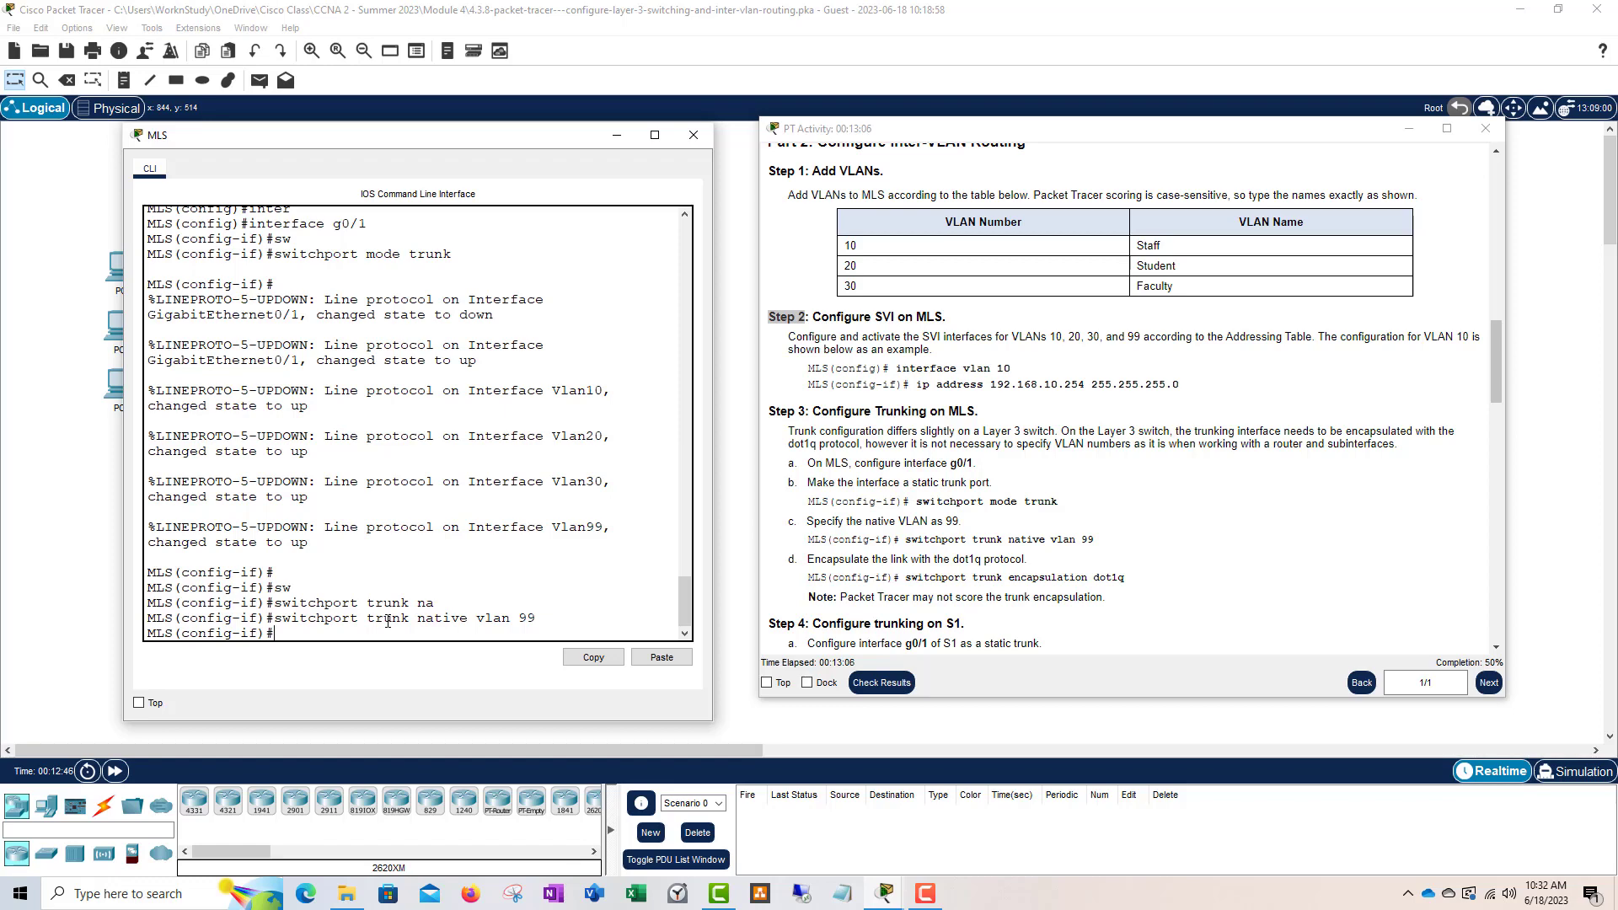
- Encapsulate the MLS g0/1 trunk link with the dot1q protocol
type("sw")
key("Tab")
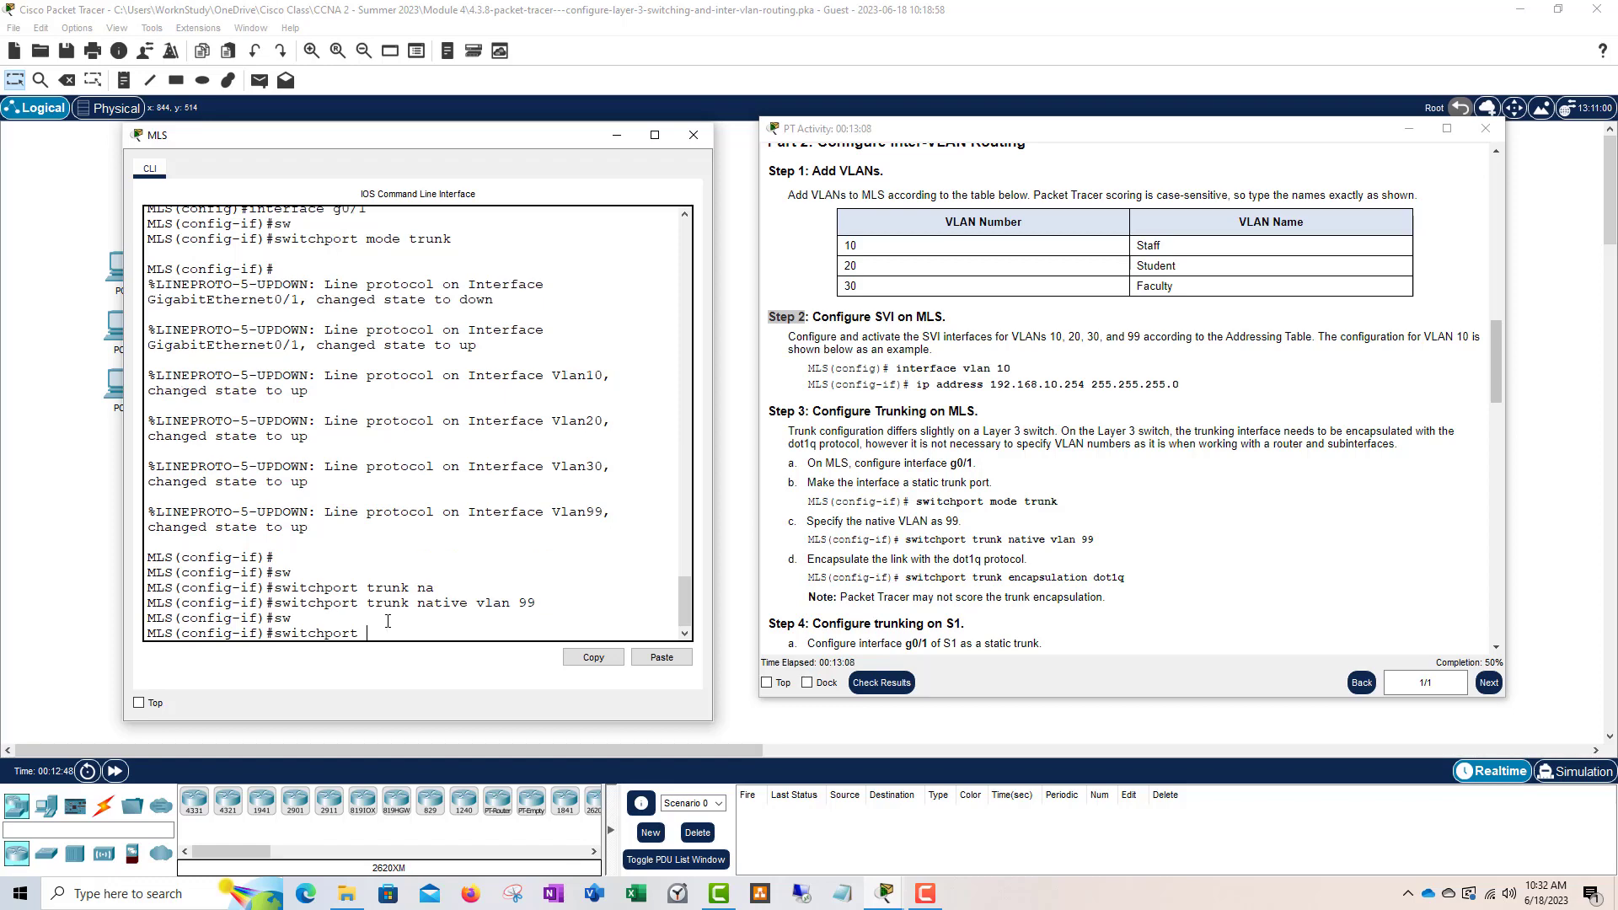
type("tru")
key("Tab")
type("en")
key("Tab")
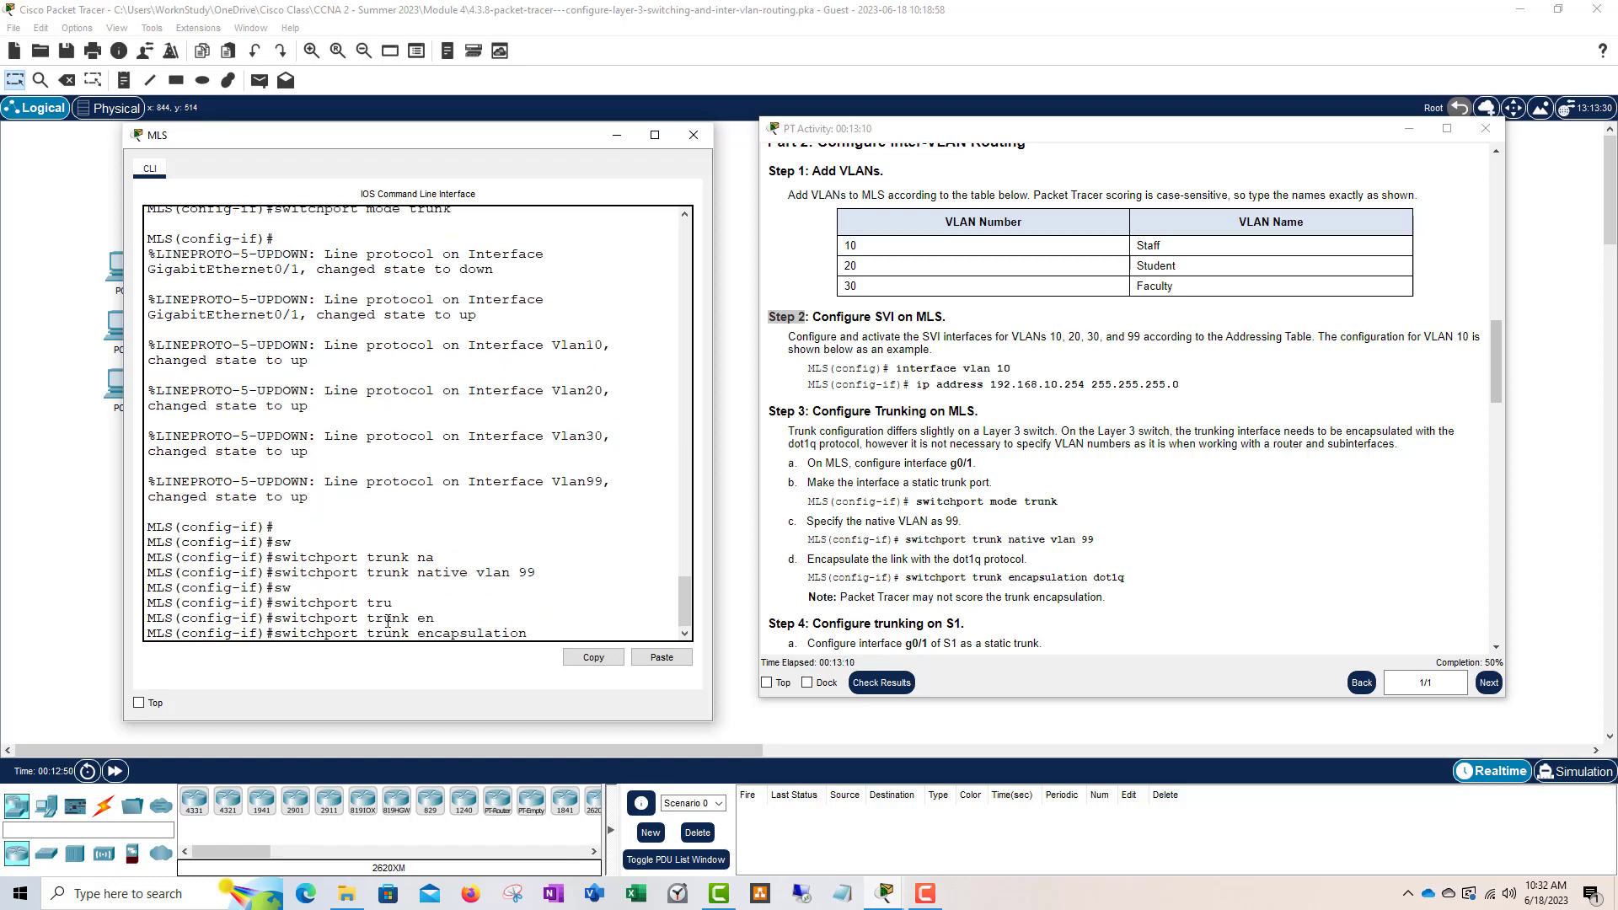
type("do")
key("Tab")
key("Return")
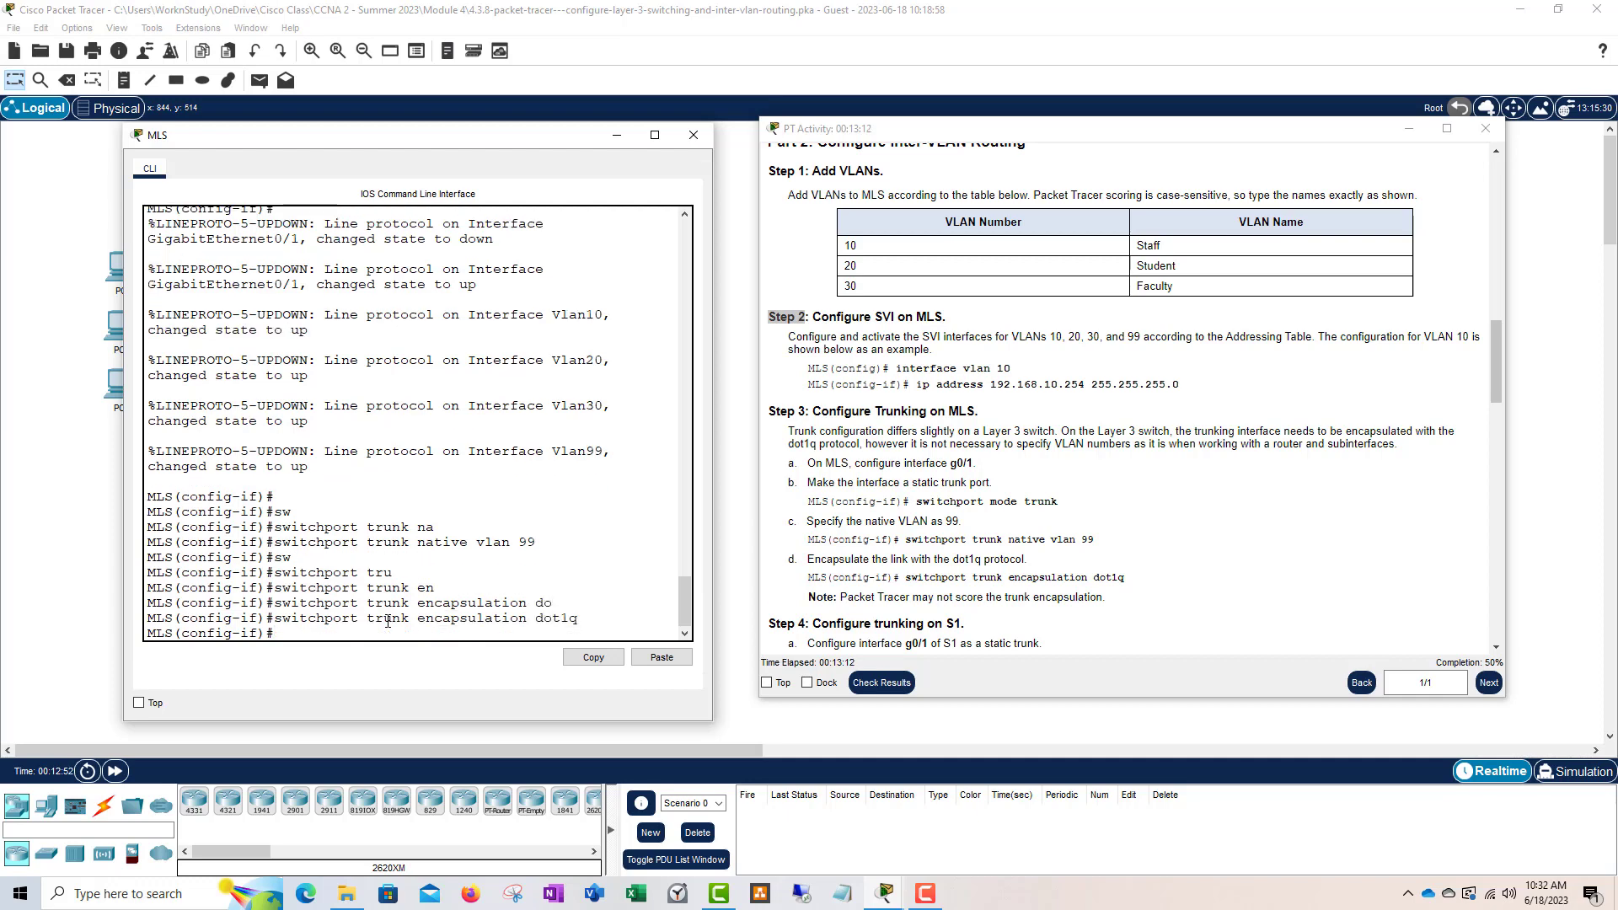
left_click_drag(593, 621, 539, 618)
left_click(576, 615)
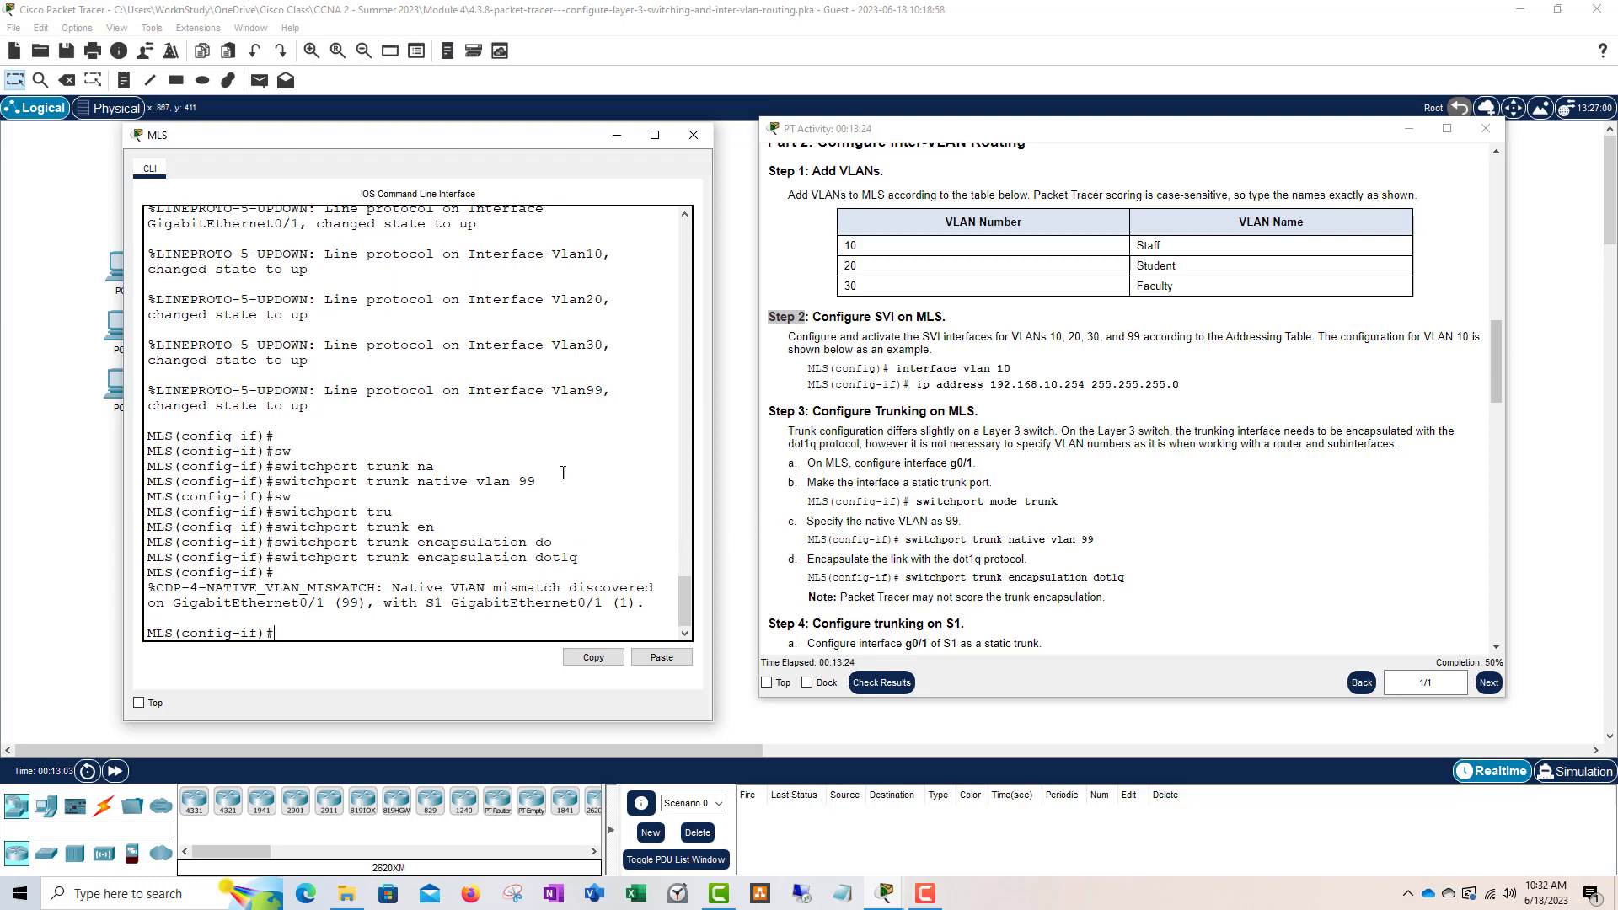
- Put the MLS console away and open the S1 console, placing it beside the activity instructions
left_click_drag(517, 139, 819, 138)
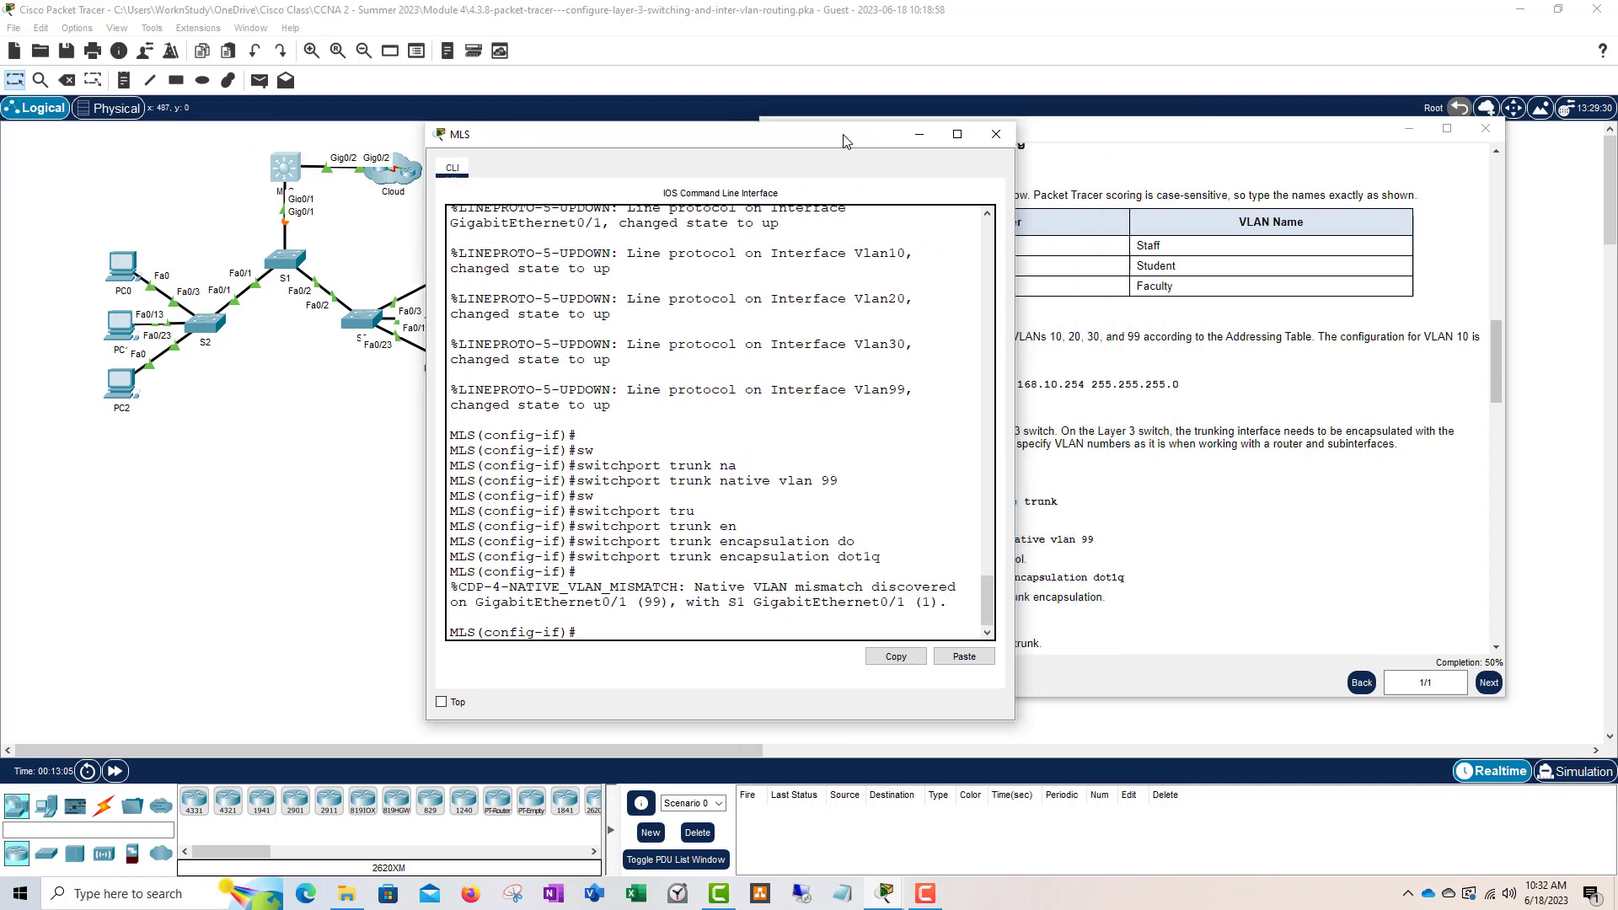
left_click(909, 139)
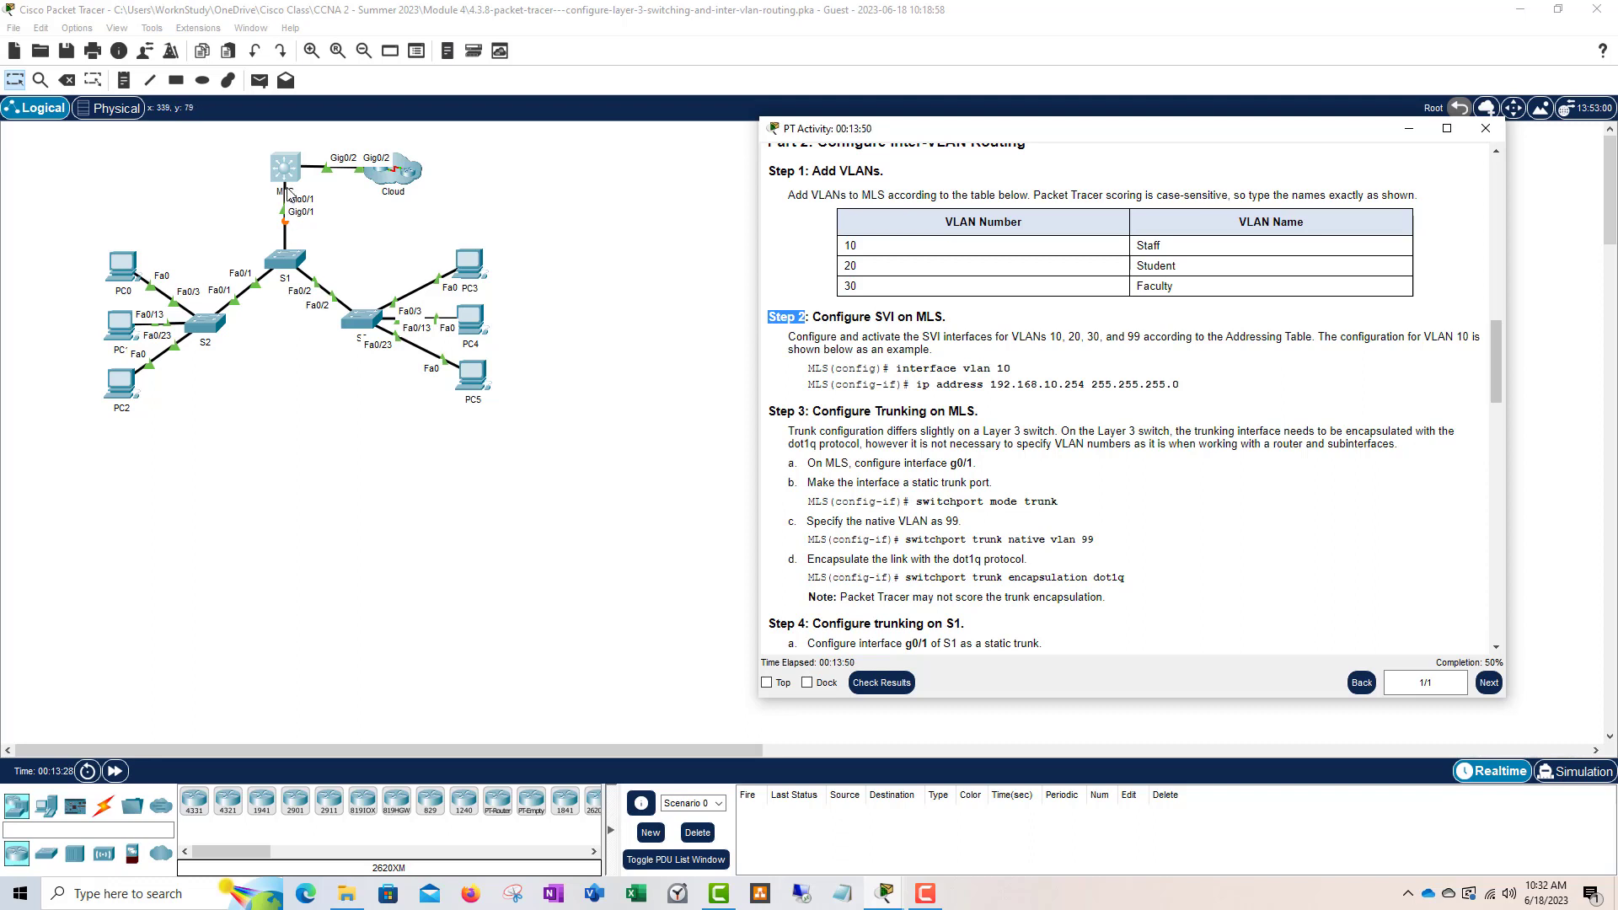
left_click(289, 262)
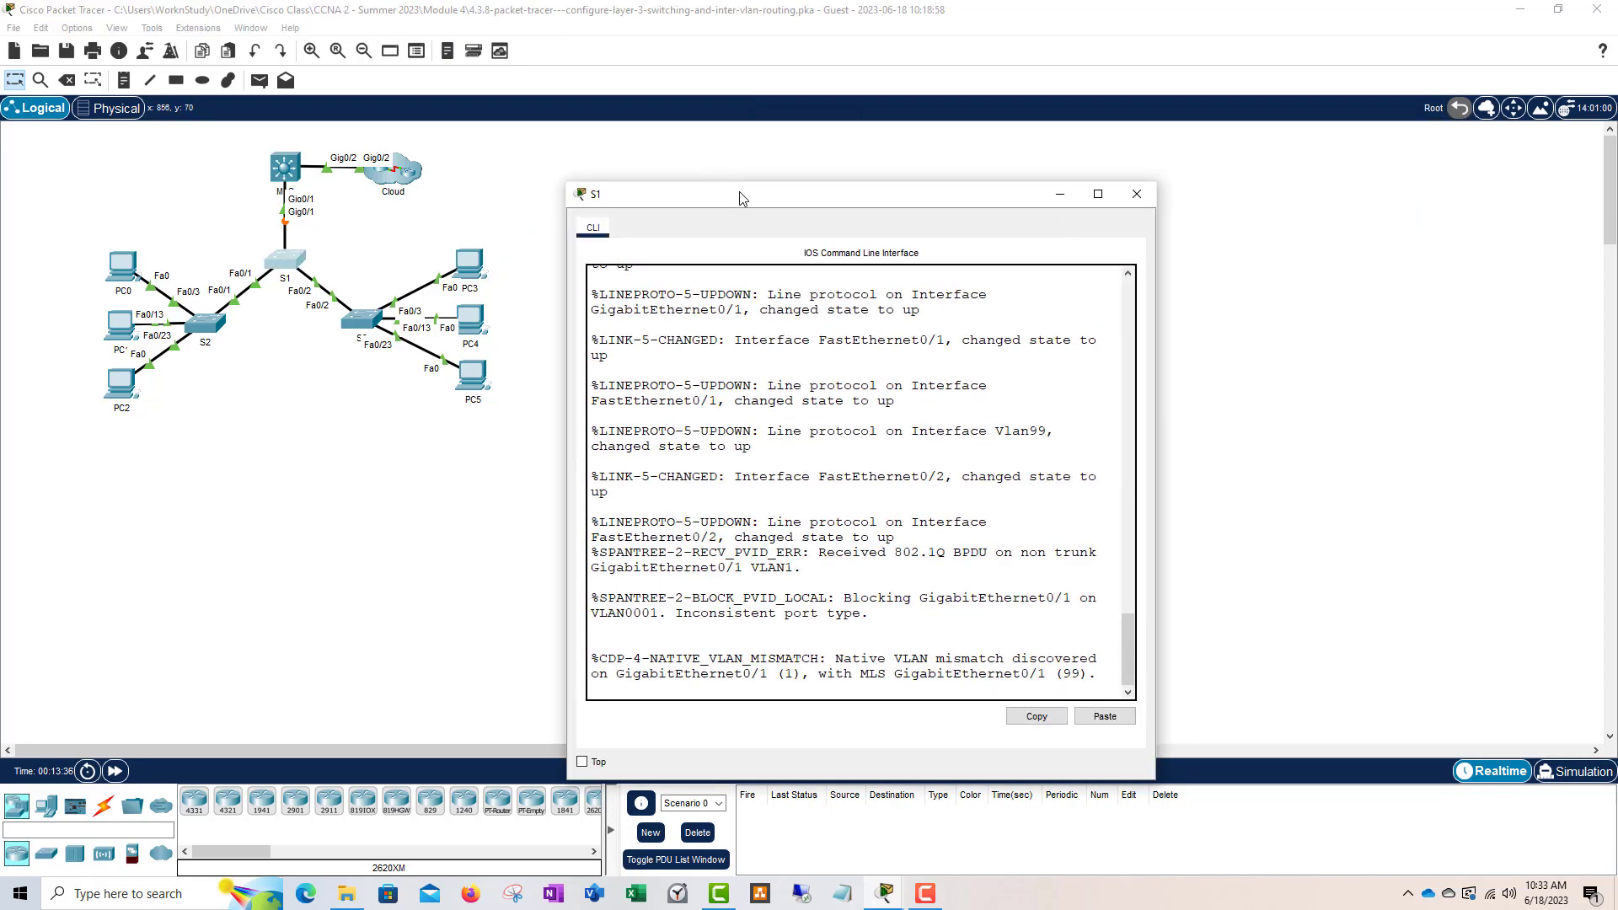
left_click_drag(740, 181, 389, 129)
key("Return")
key("Return")
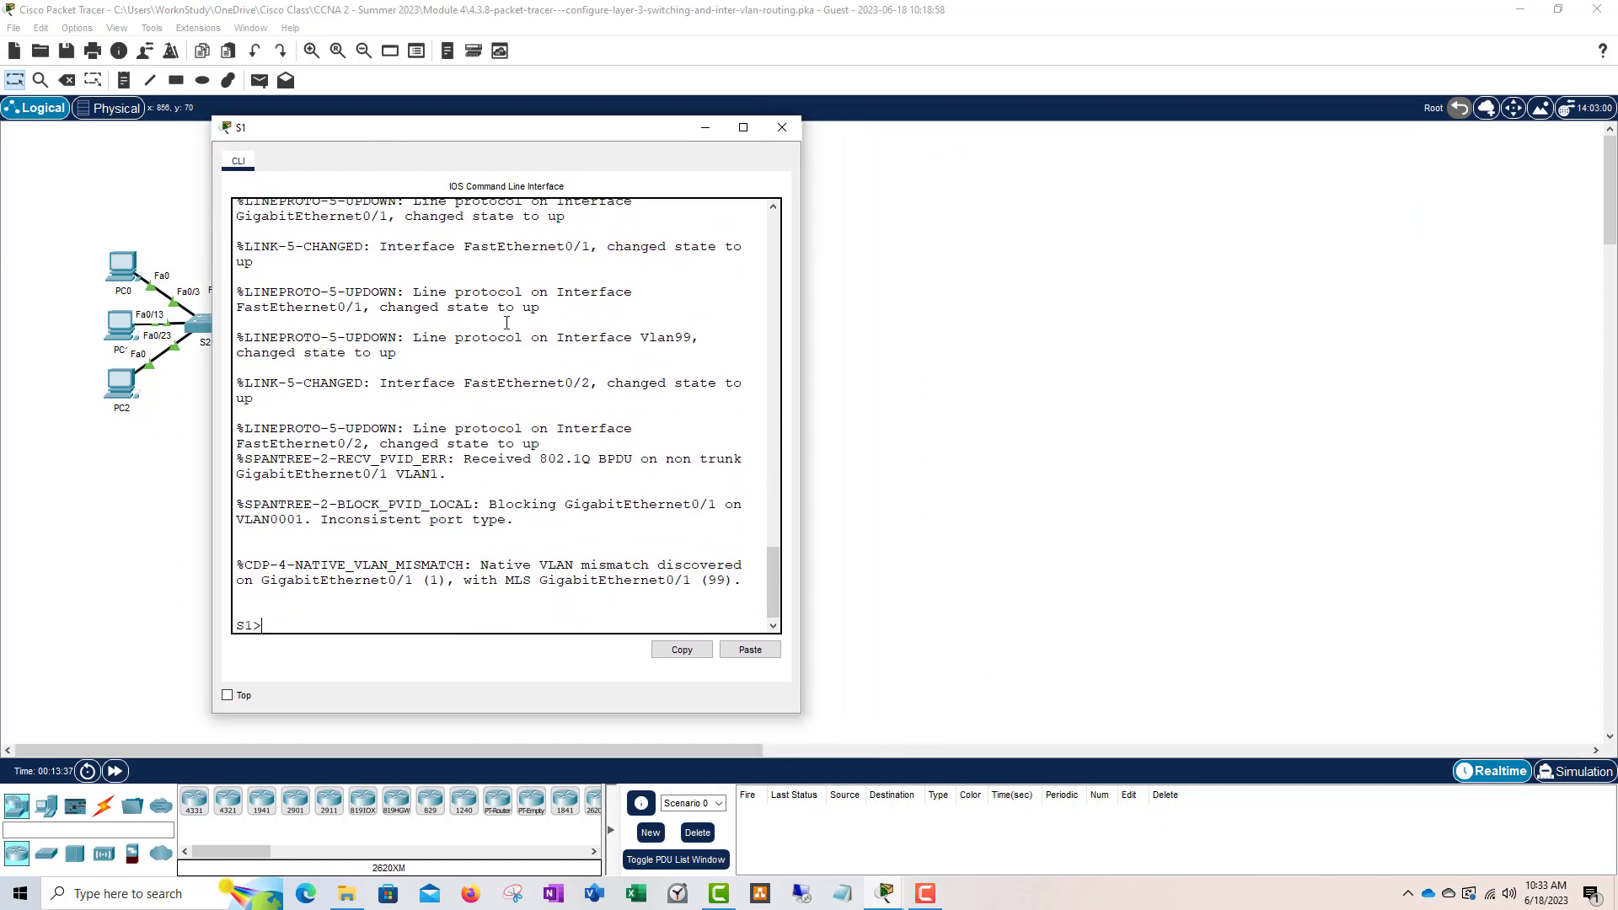
left_click(885, 892)
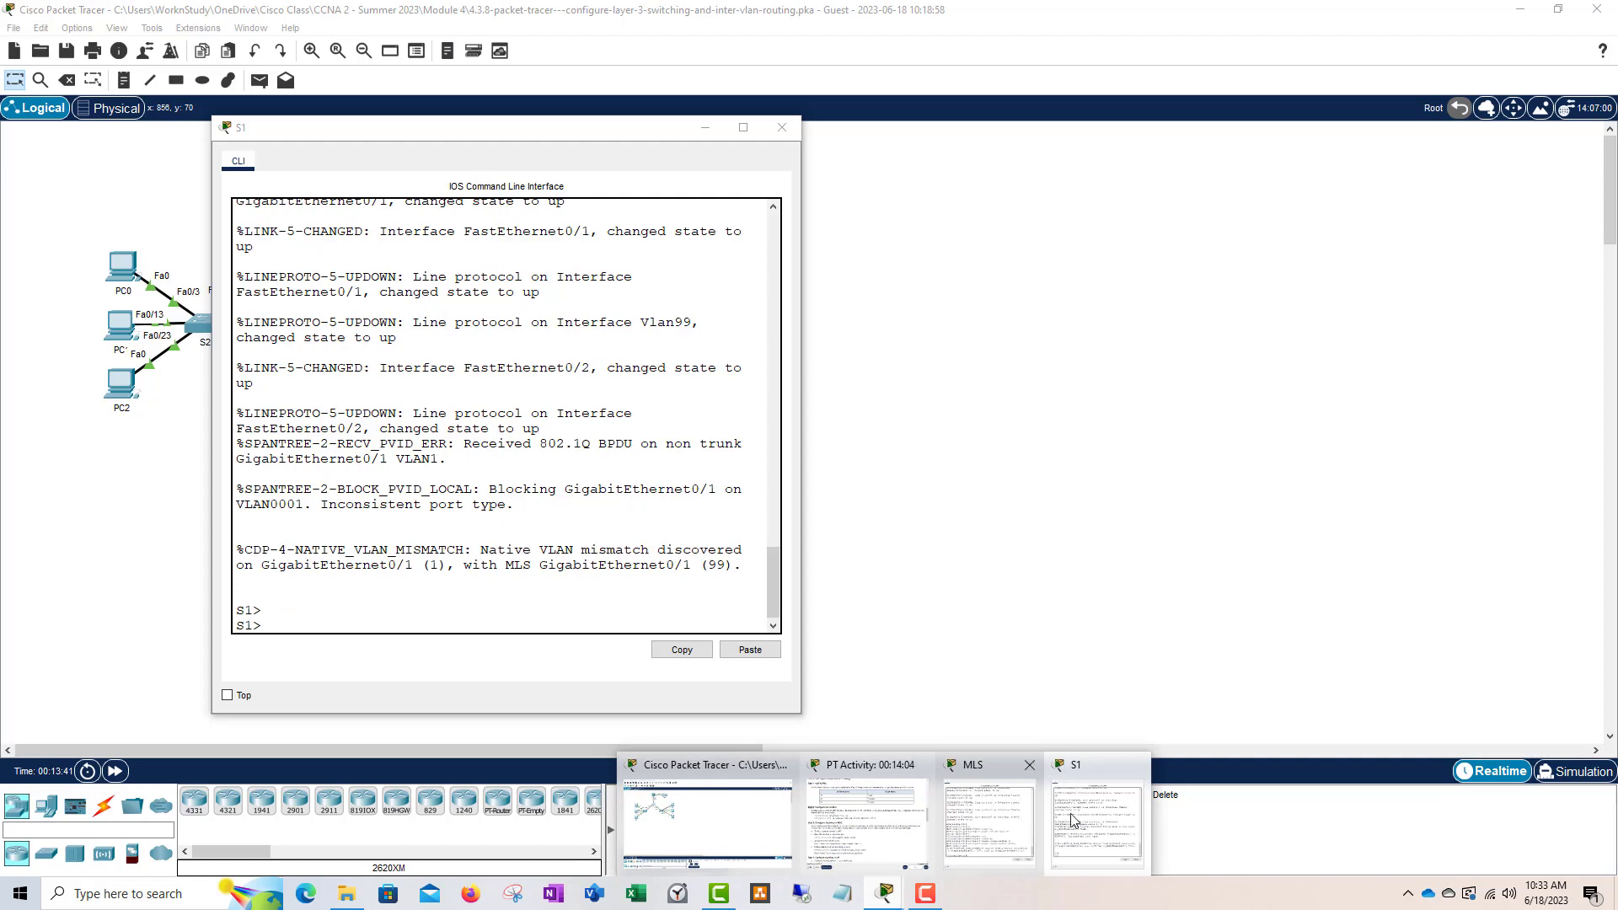
left_click(914, 832)
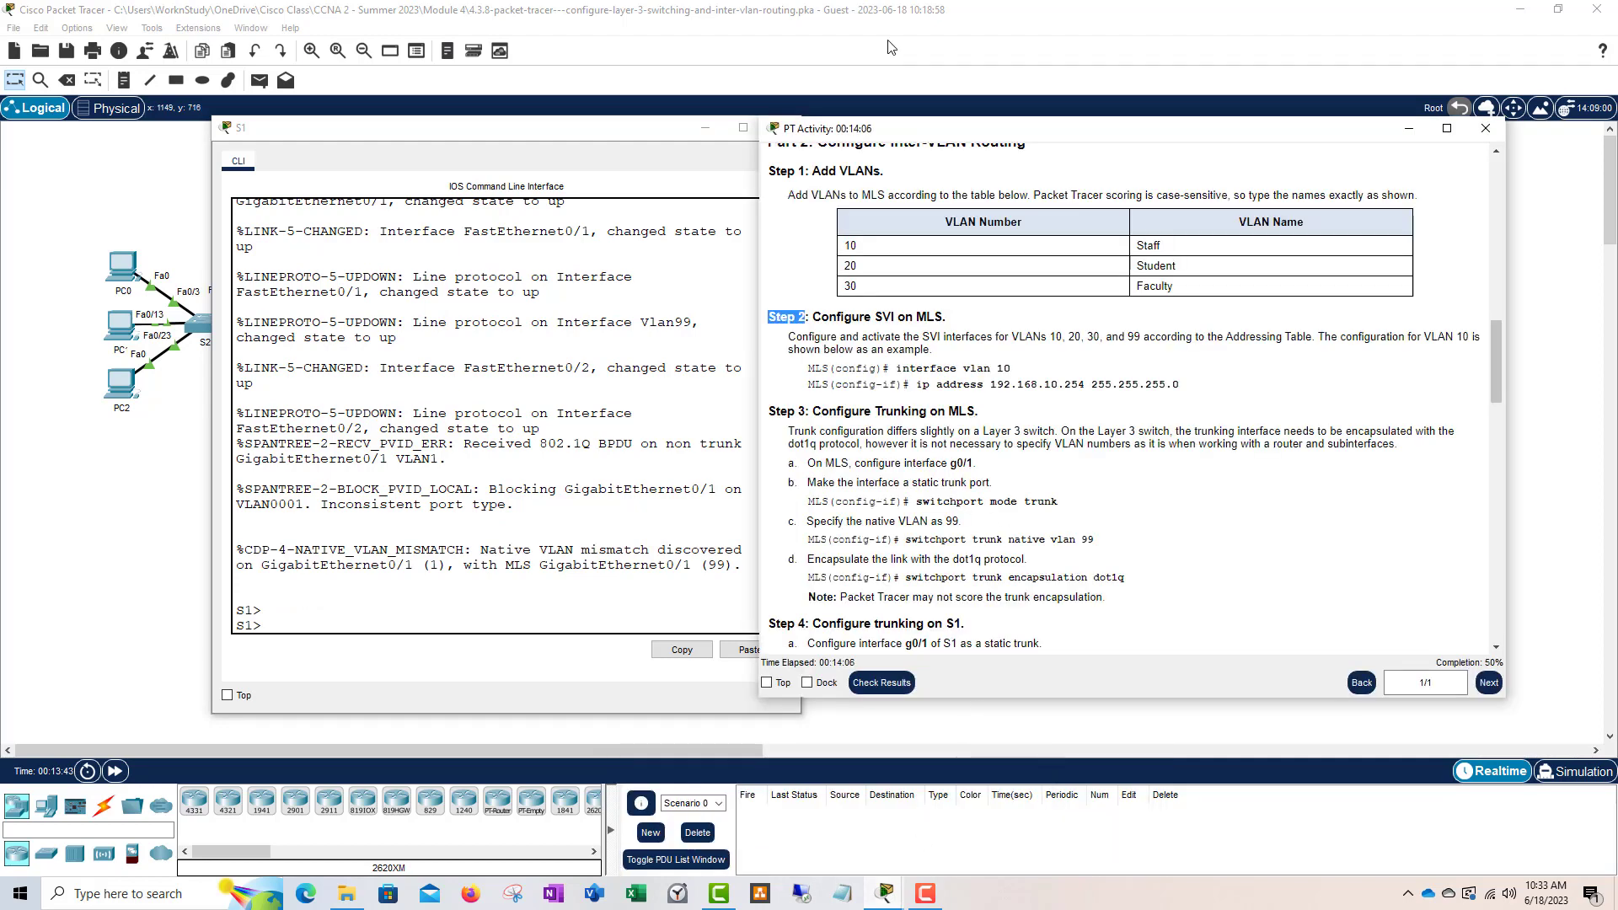
mouse_move(910, 131)
left_mouse_down()
mouse_move(969, 134)
mouse_move(924, 139)
left_mouse_up()
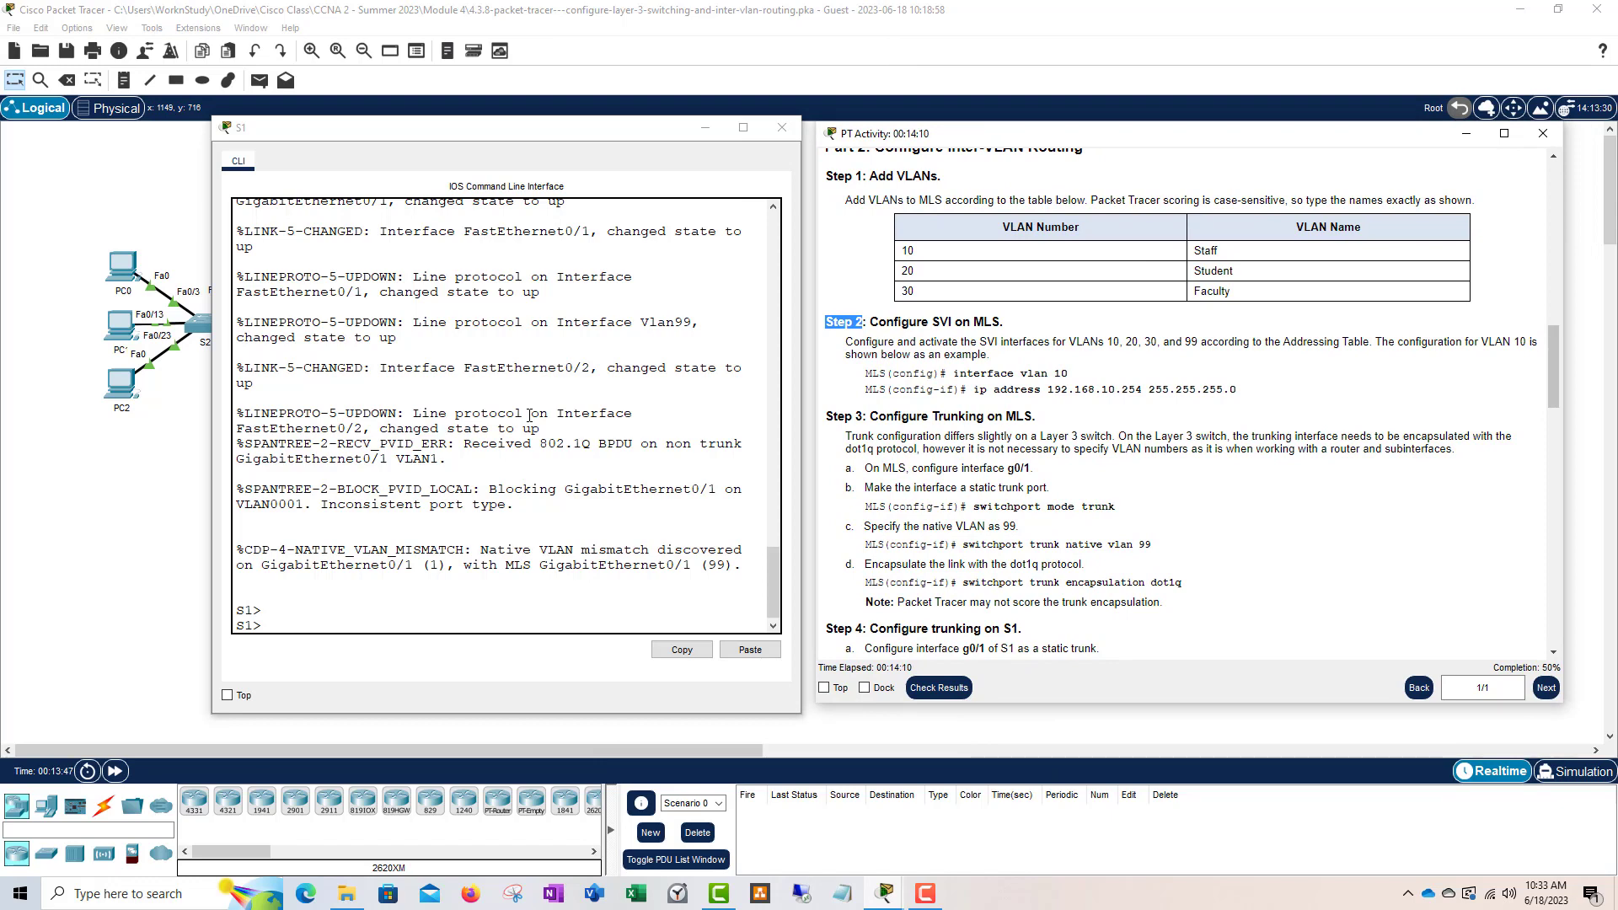
left_click(386, 616)
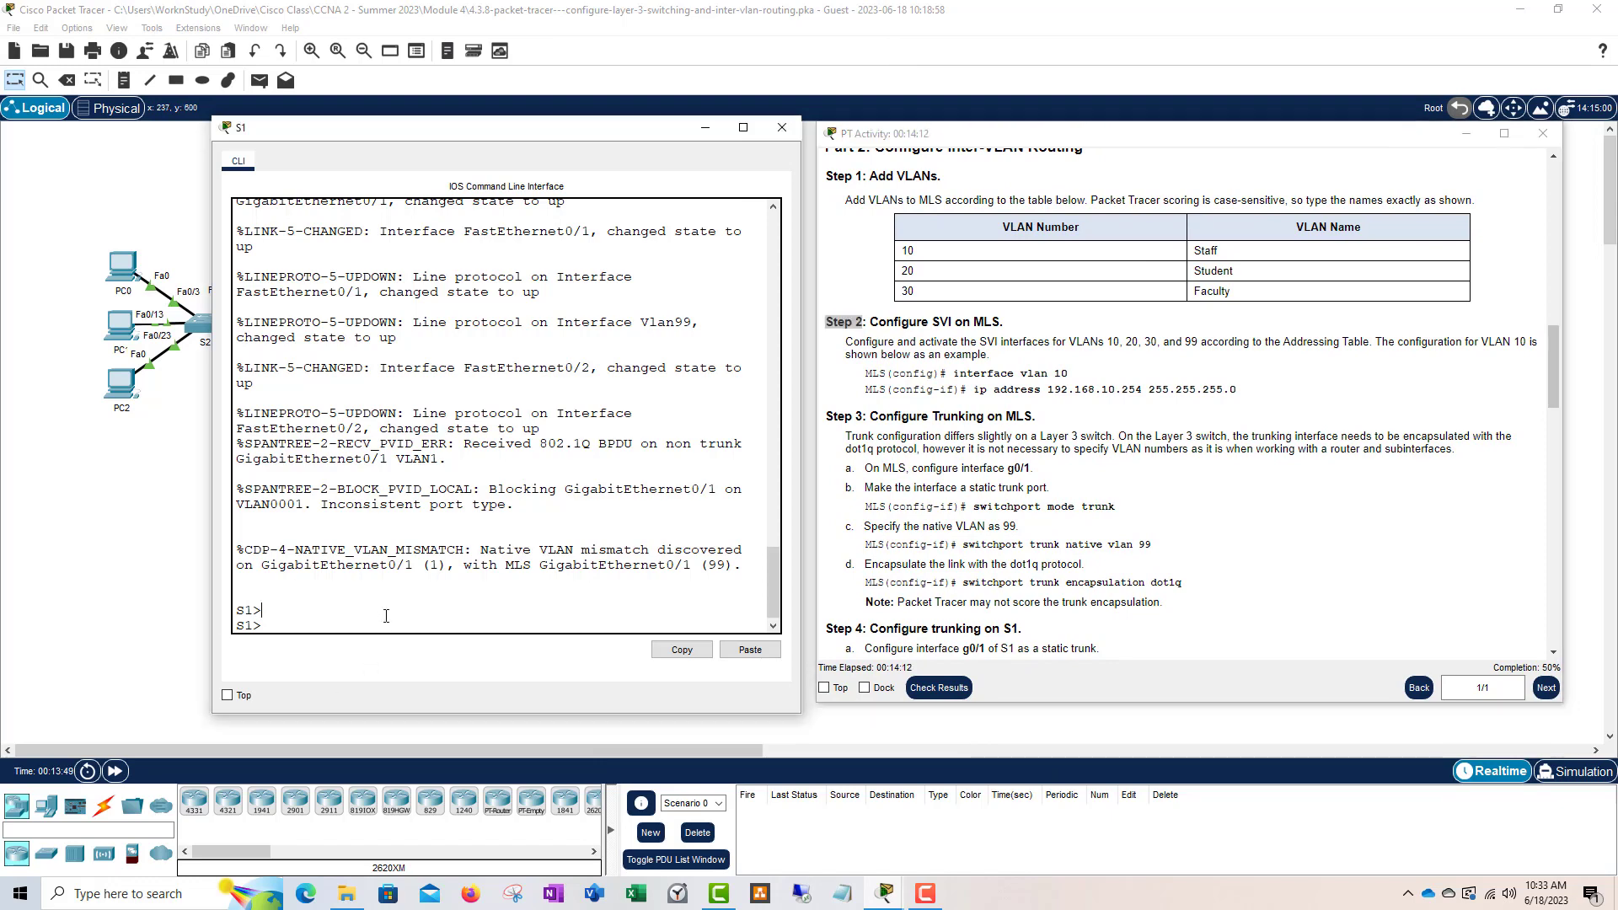
- Enter privileged mode and global configuration on S1, and open interface g0/1 for configuration
key("Return")
type("en")
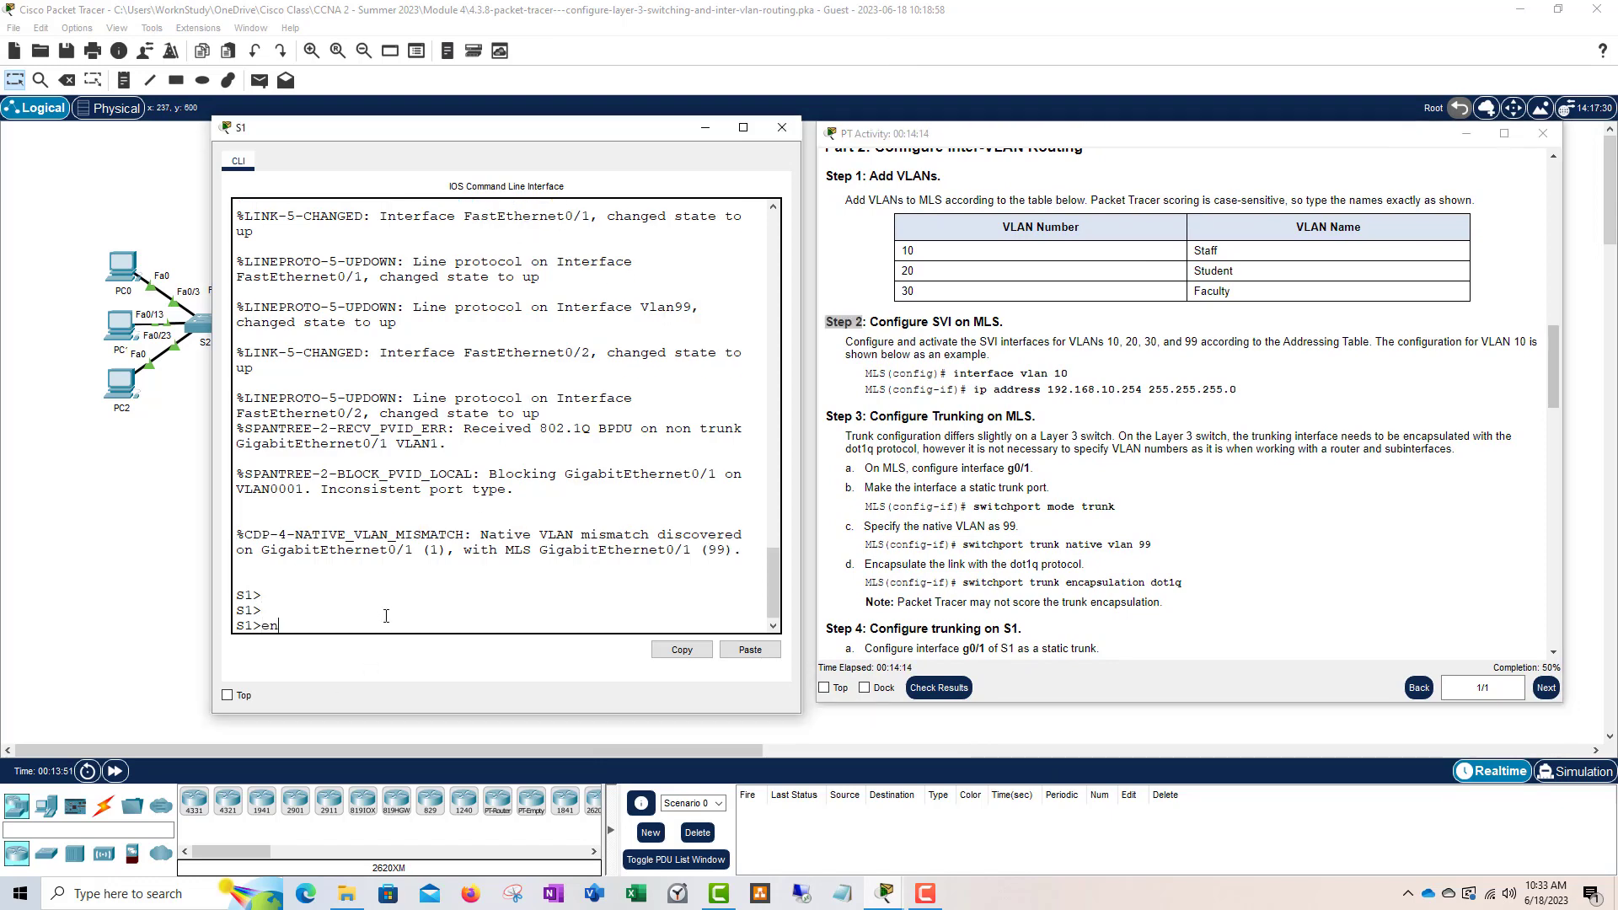
scroll(1009, 453, "down", 5)
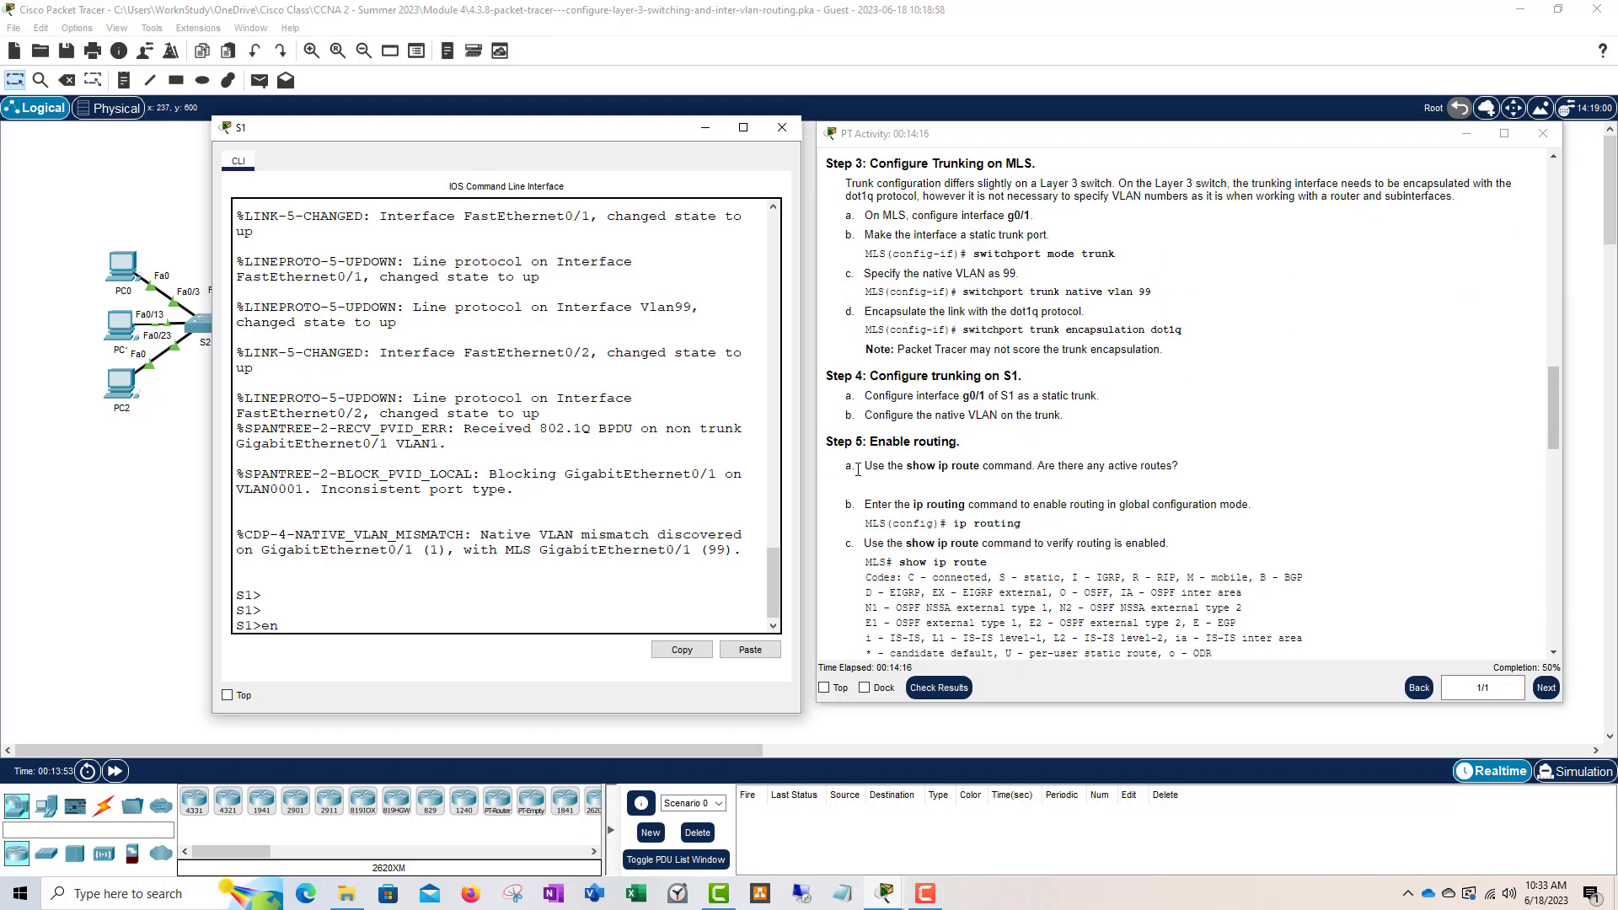
key("Return")
type("conf")
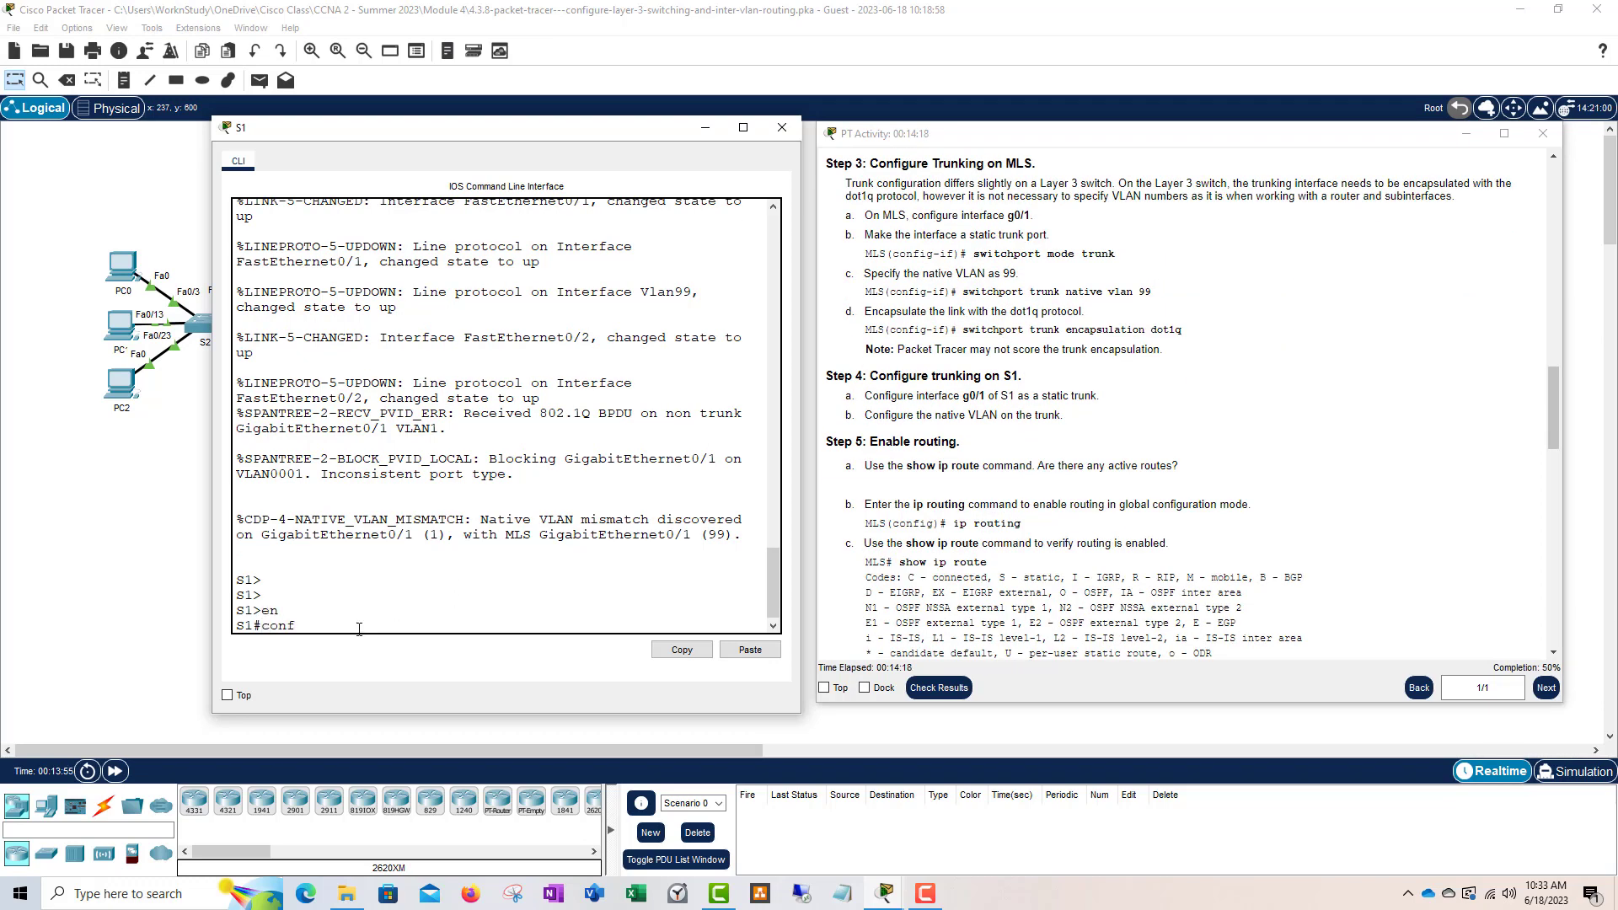
type("ig t")
key("Return")
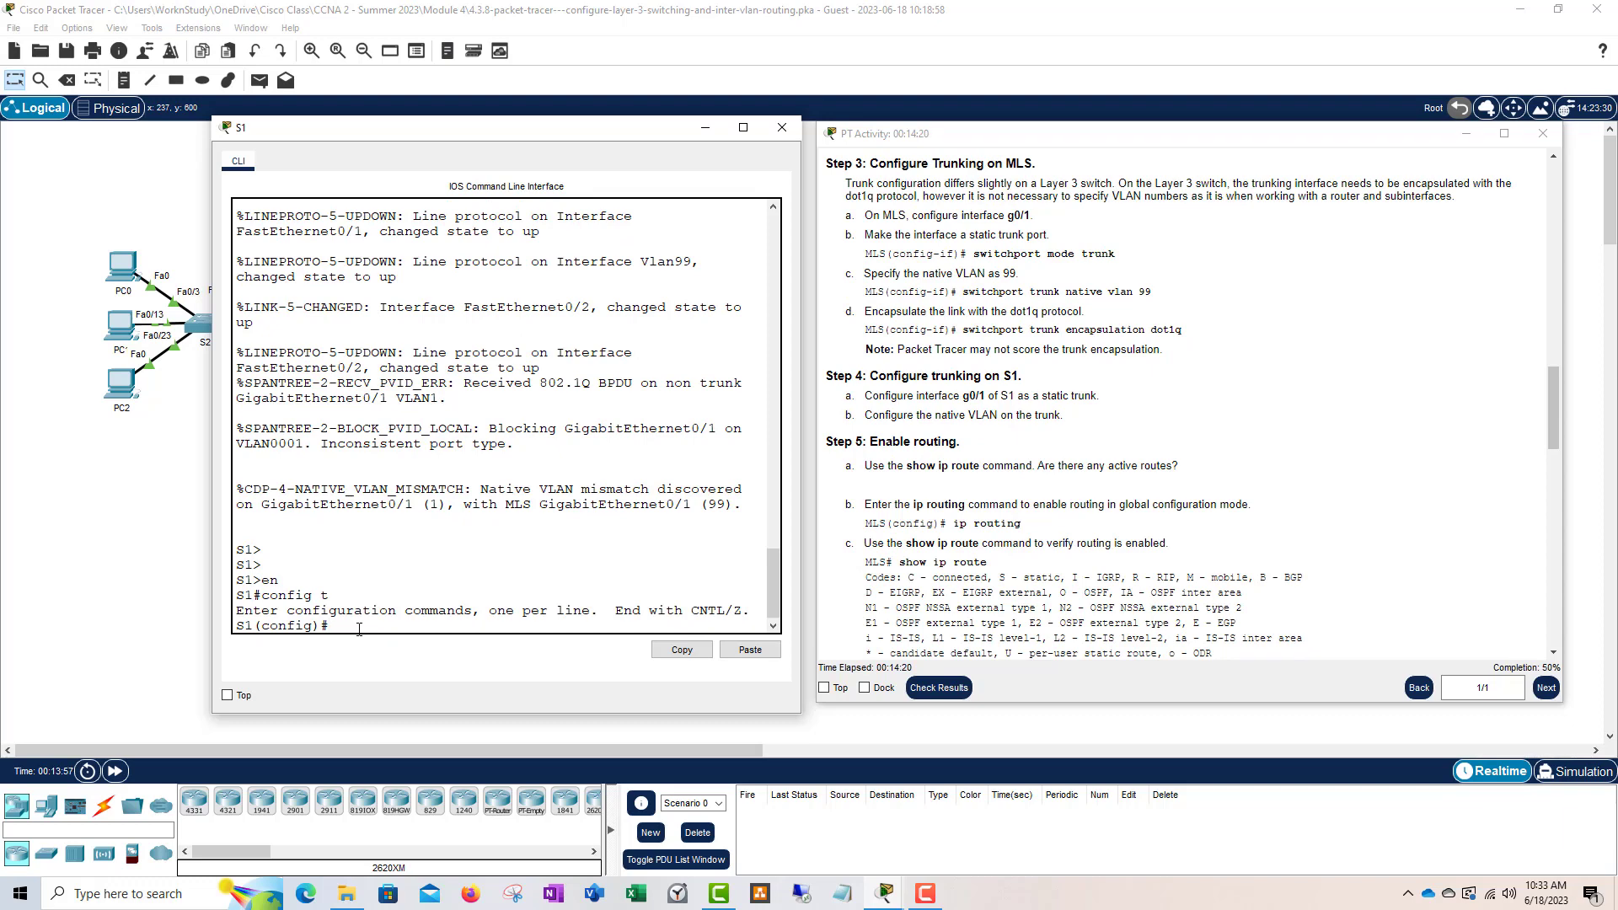
type("int g0/1")
key("Return")
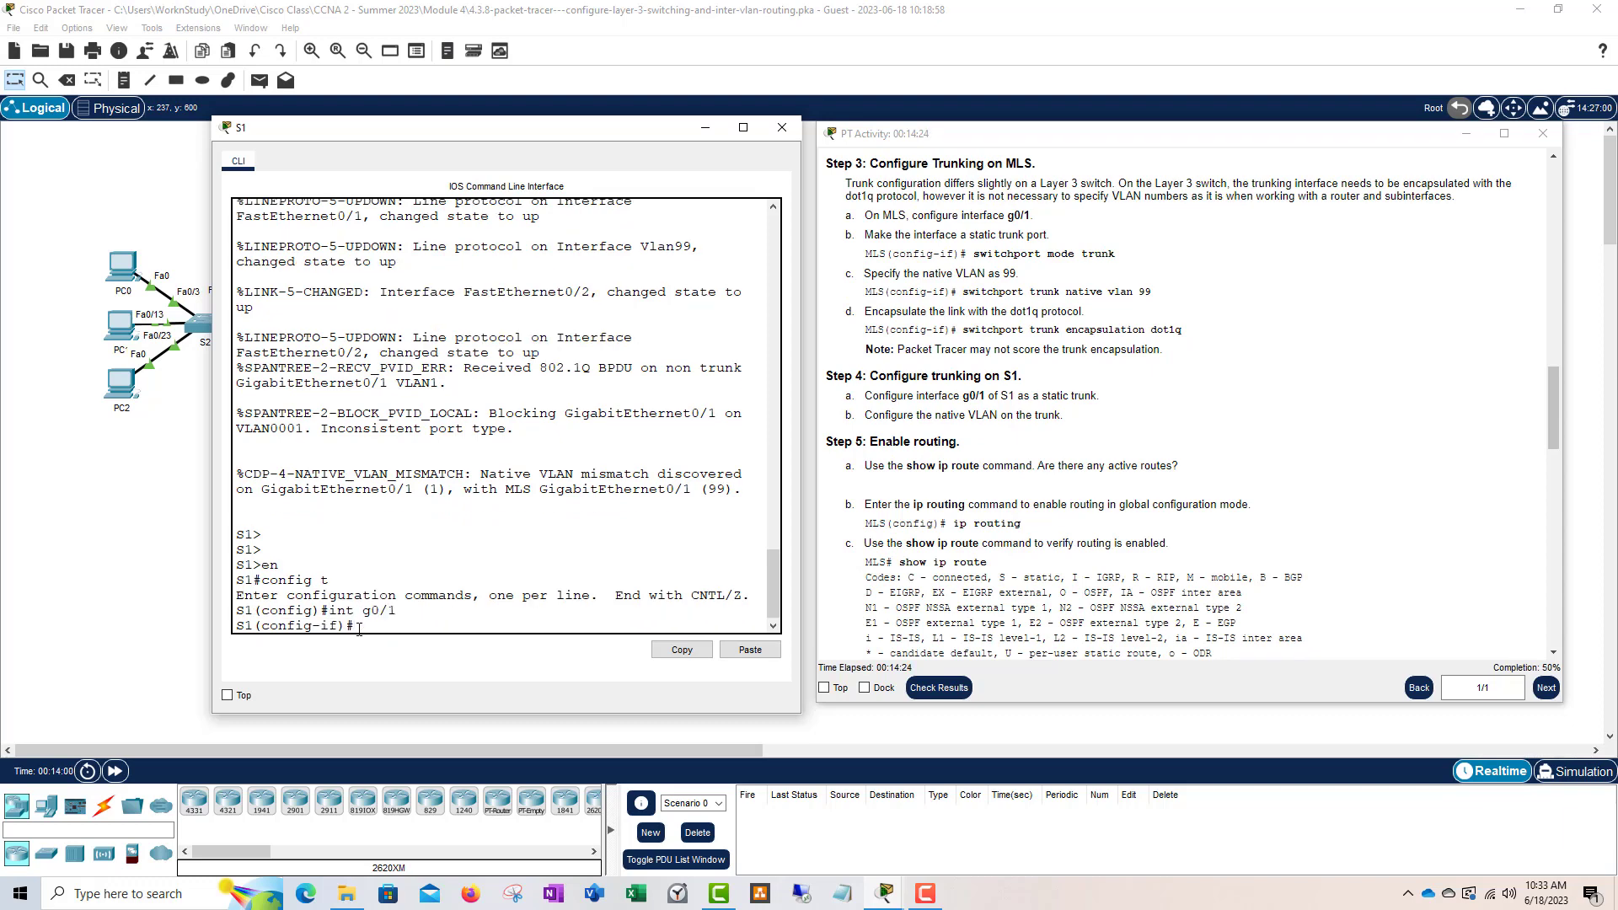
- Make the S1 interface g0/1 a static trunk with switchport mode trunk
type("sw")
key("Tab")
type("moe")
key("Tab")
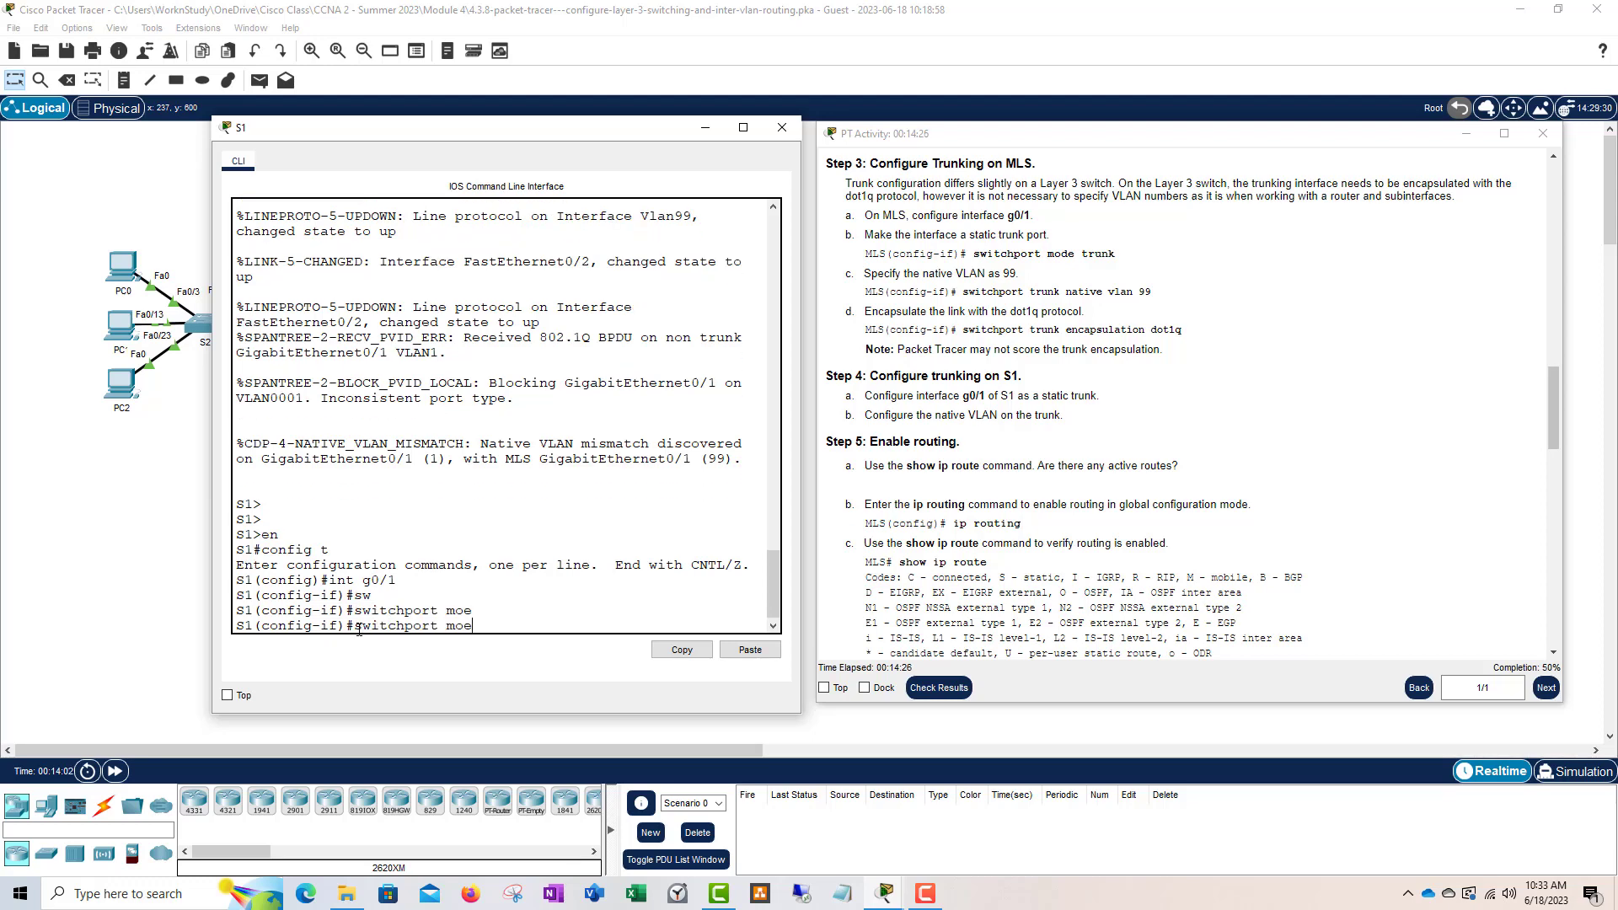
type("e")
key("Tab")
type("trunk")
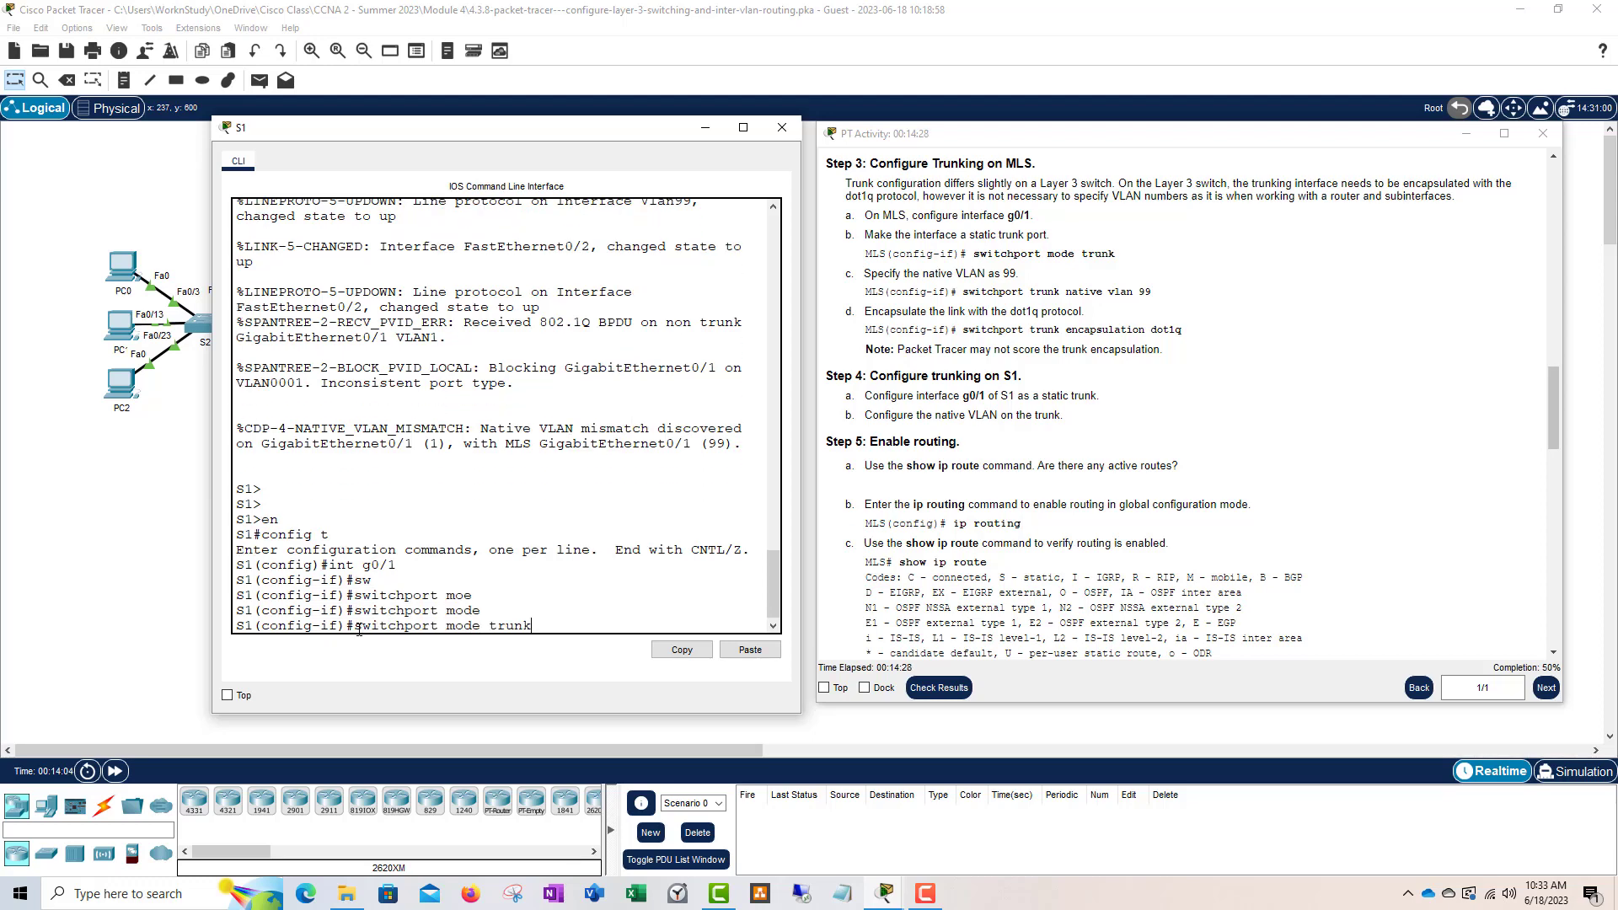
key("Return")
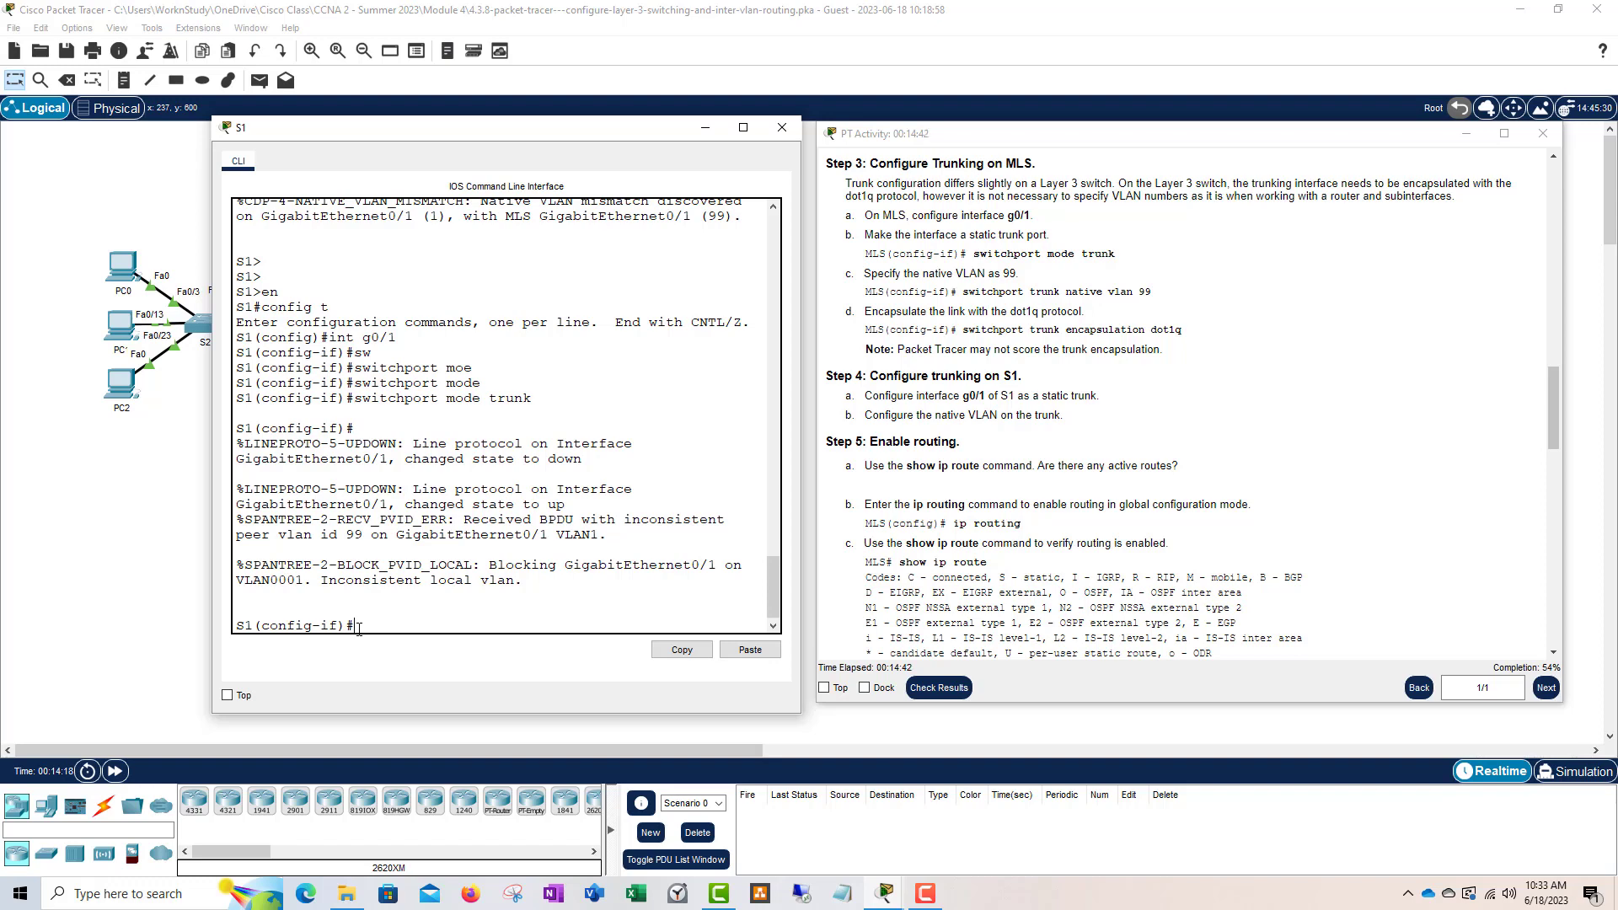
- Set the native VLAN of the S1 g0/1 trunk to 99 and end configuration mode
type("sw")
key("Tab")
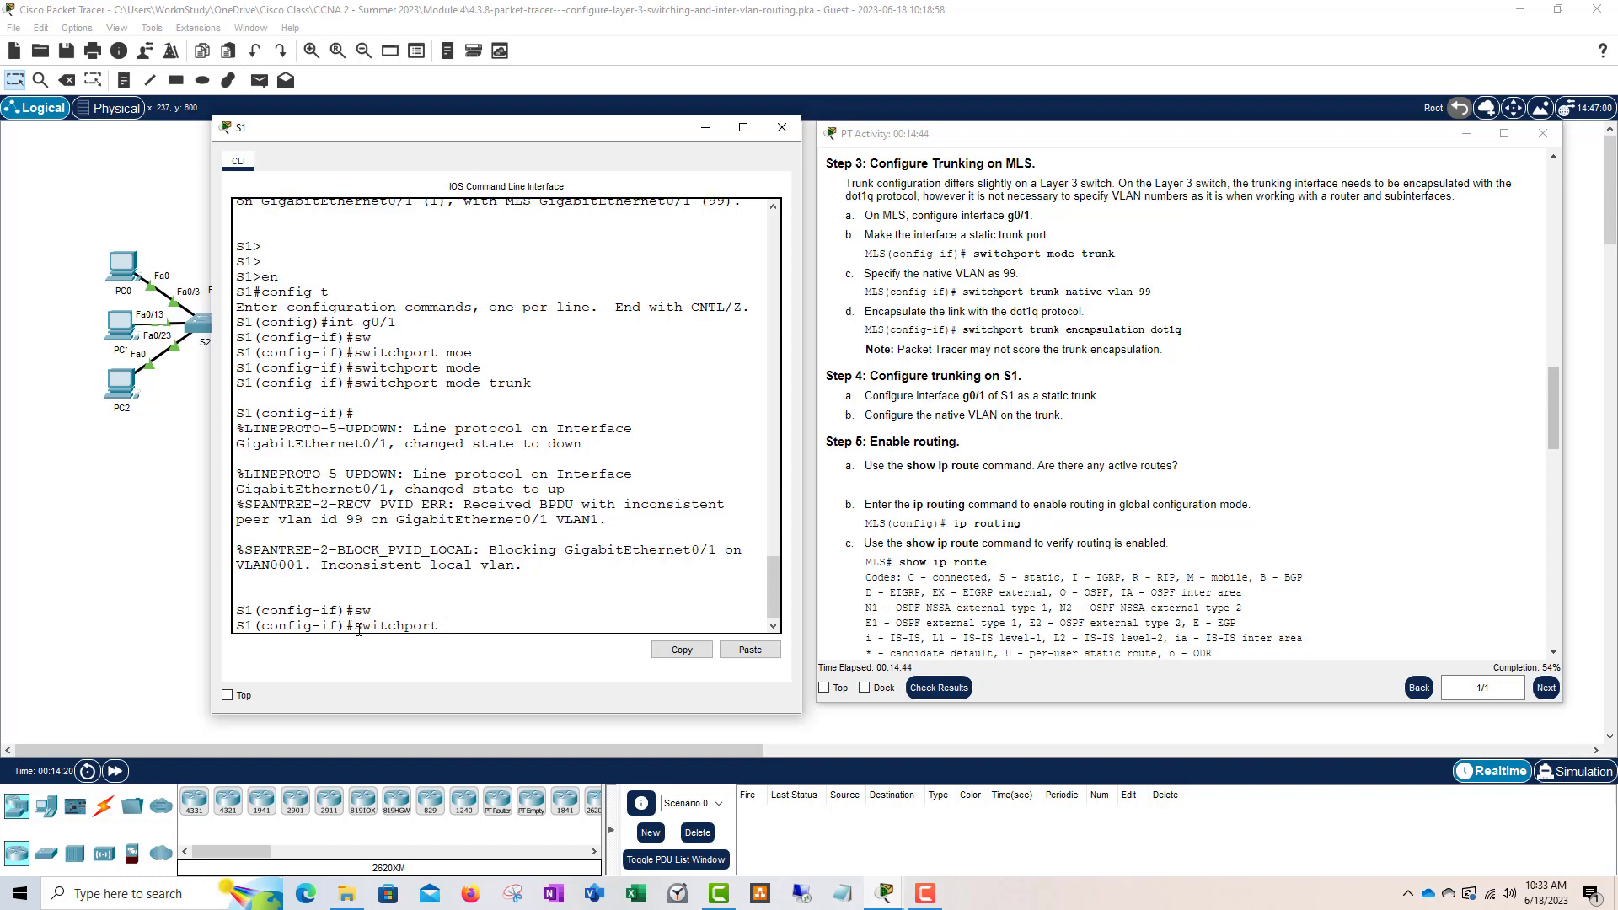
type("trunk va")
key("Tab")
key("BackSpace")
key("BackSpace")
type("n")
key("Tab")
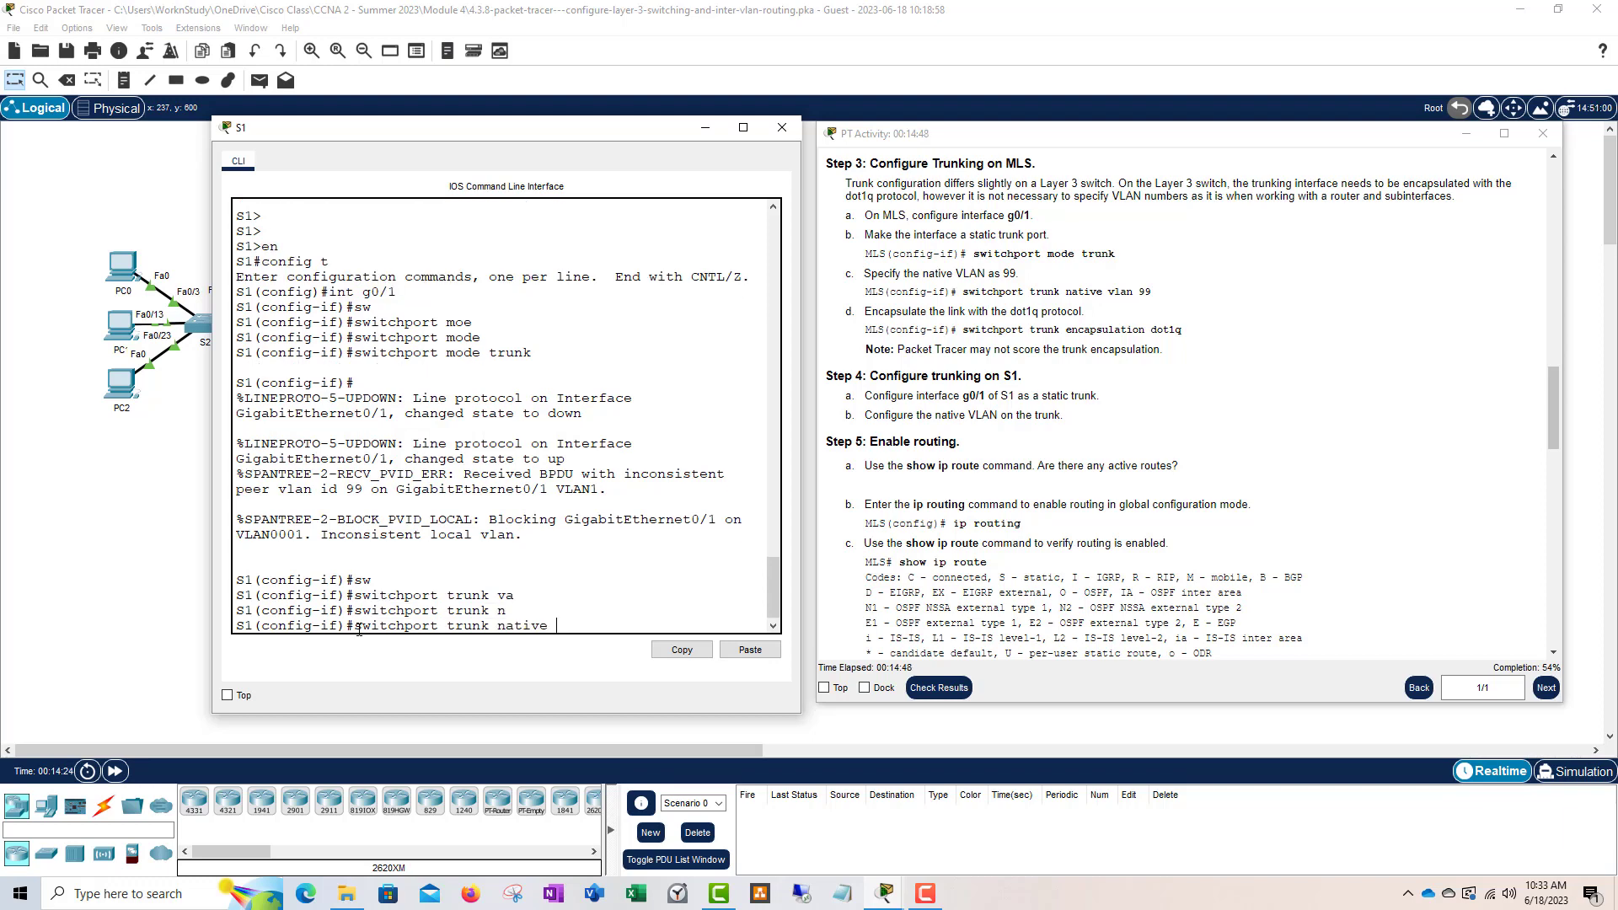
type("vlan ")
type("29")
key("BackSpace")
key("BackSpace")
type("99")
key("Return")
type("end")
key("Return")
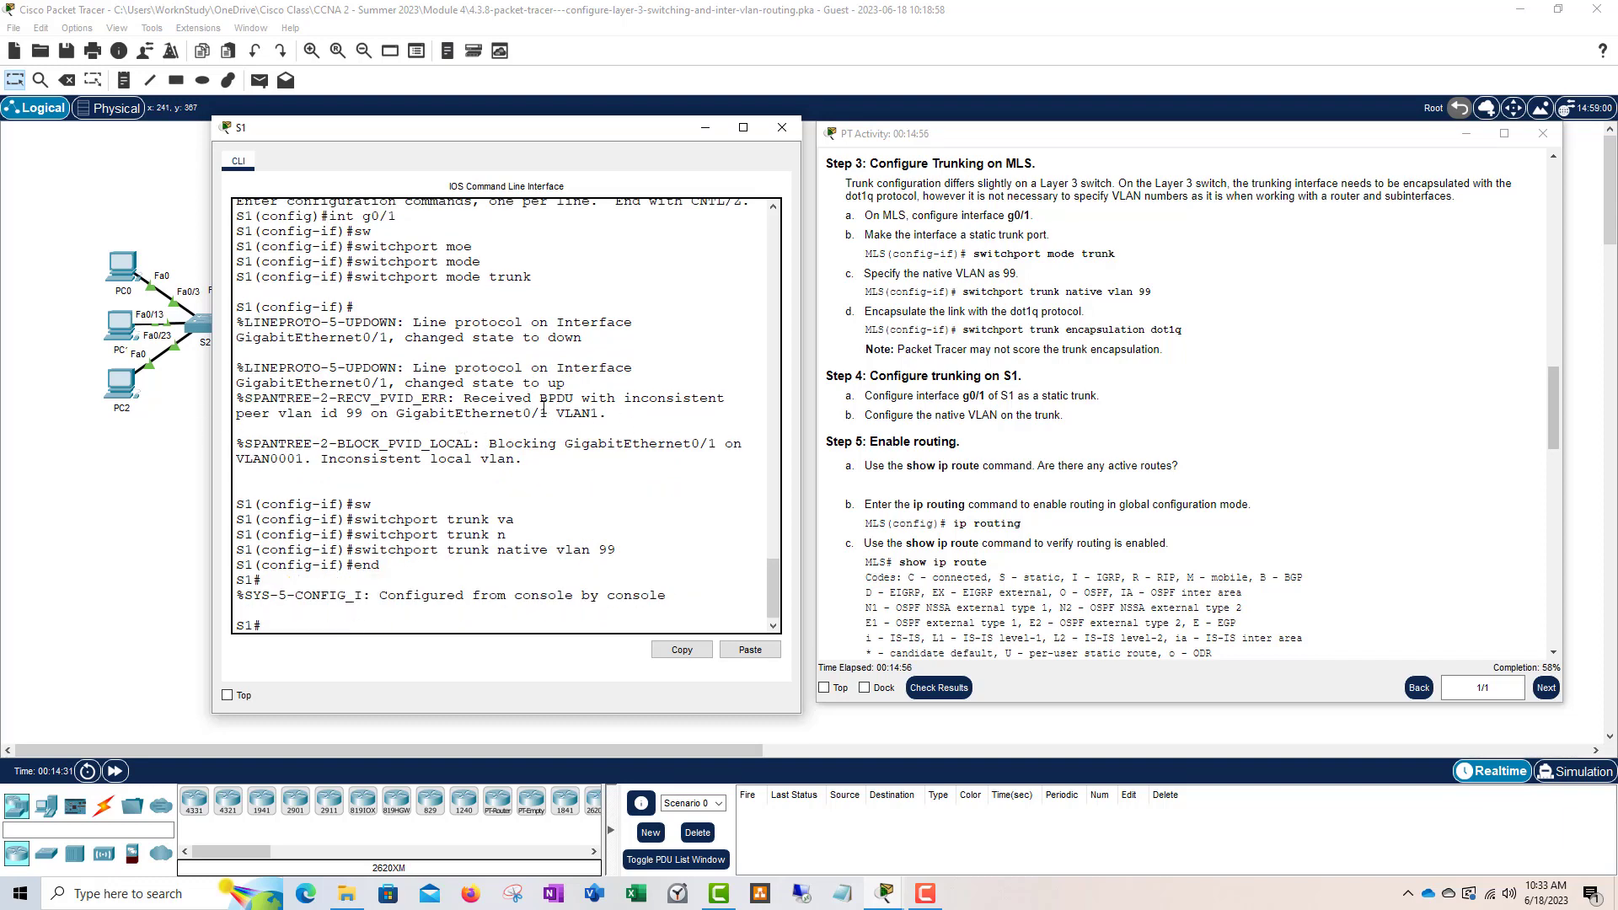
- Review the line protocol and spanning-tree messages for GigabitEthernet0/1 in the S1 console, and close the console
triple_click(239, 445)
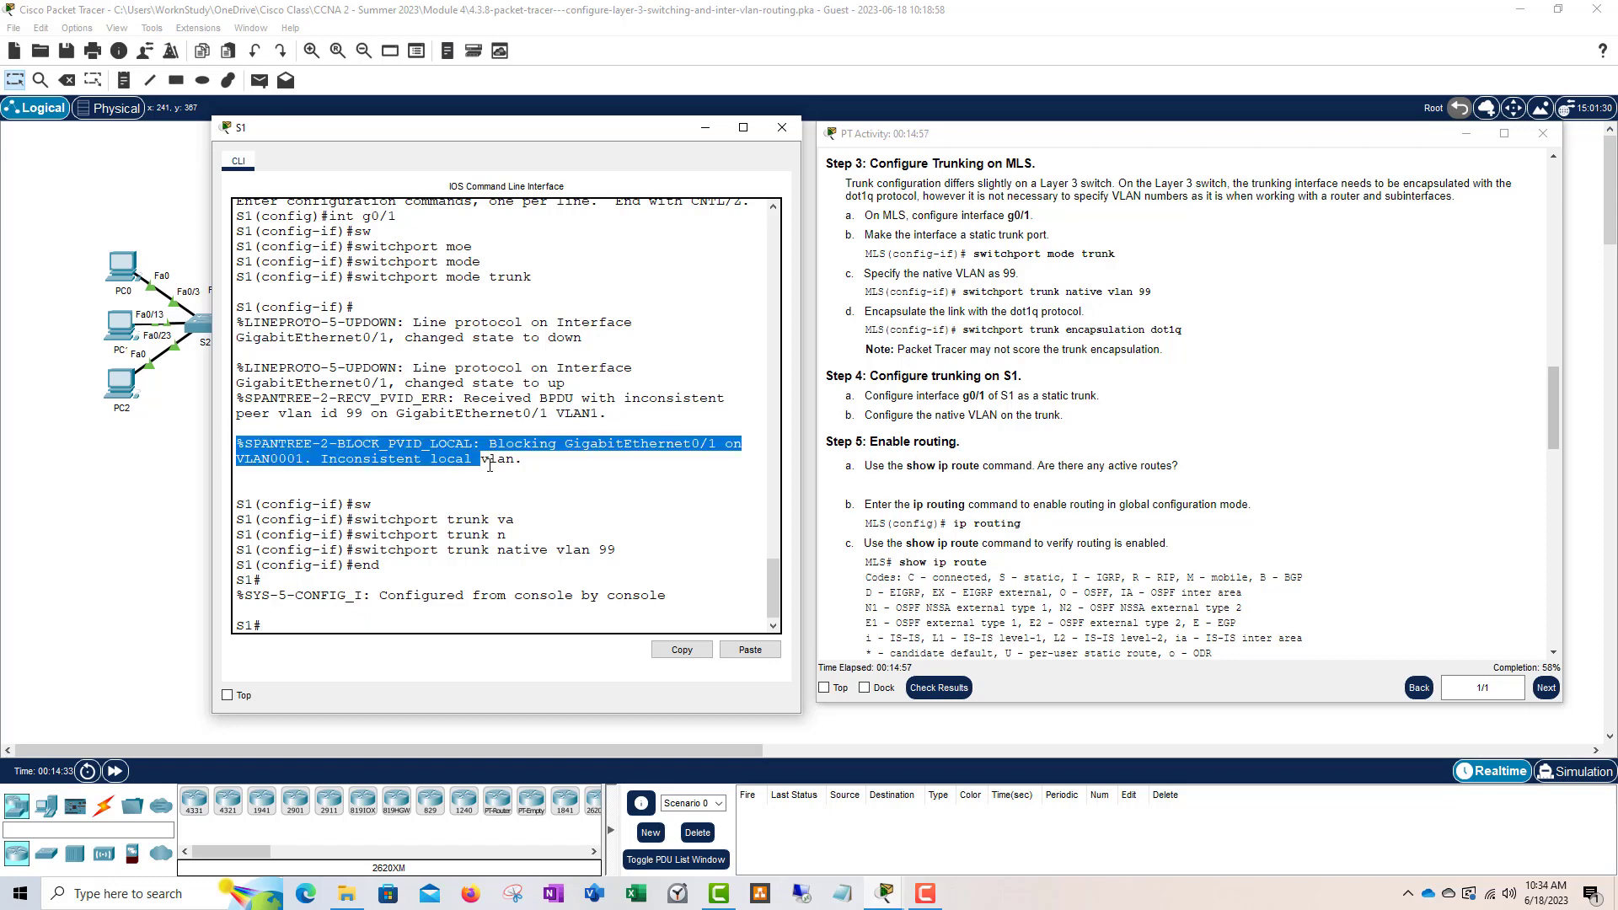
left_click(533, 460)
left_click_drag(534, 460, 244, 383)
left_click(476, 571)
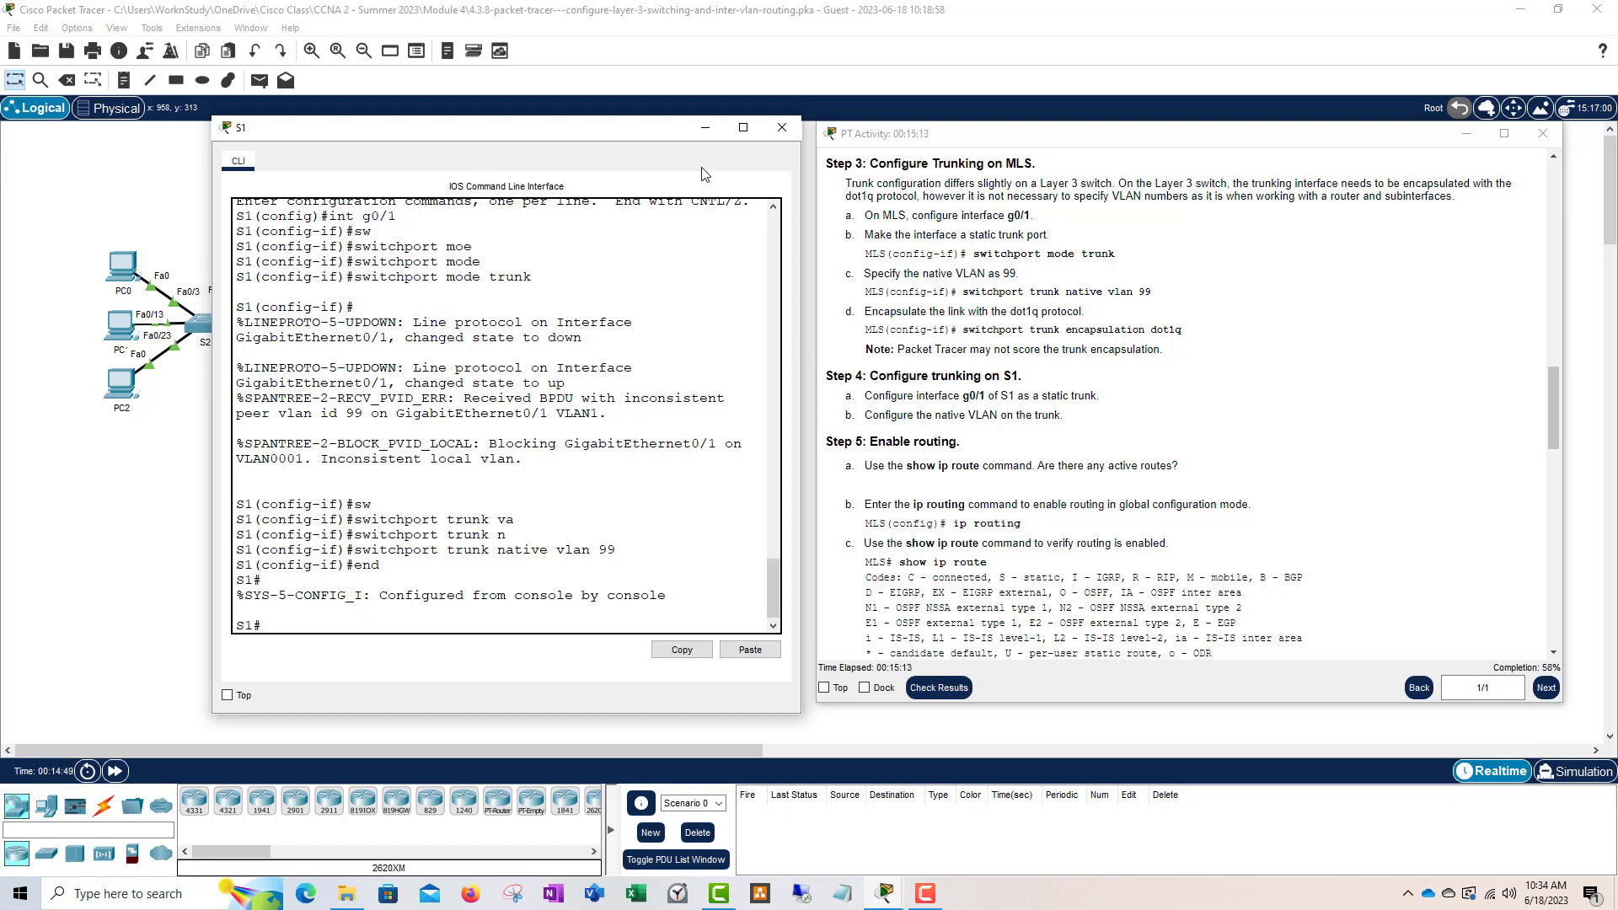
left_click(784, 127)
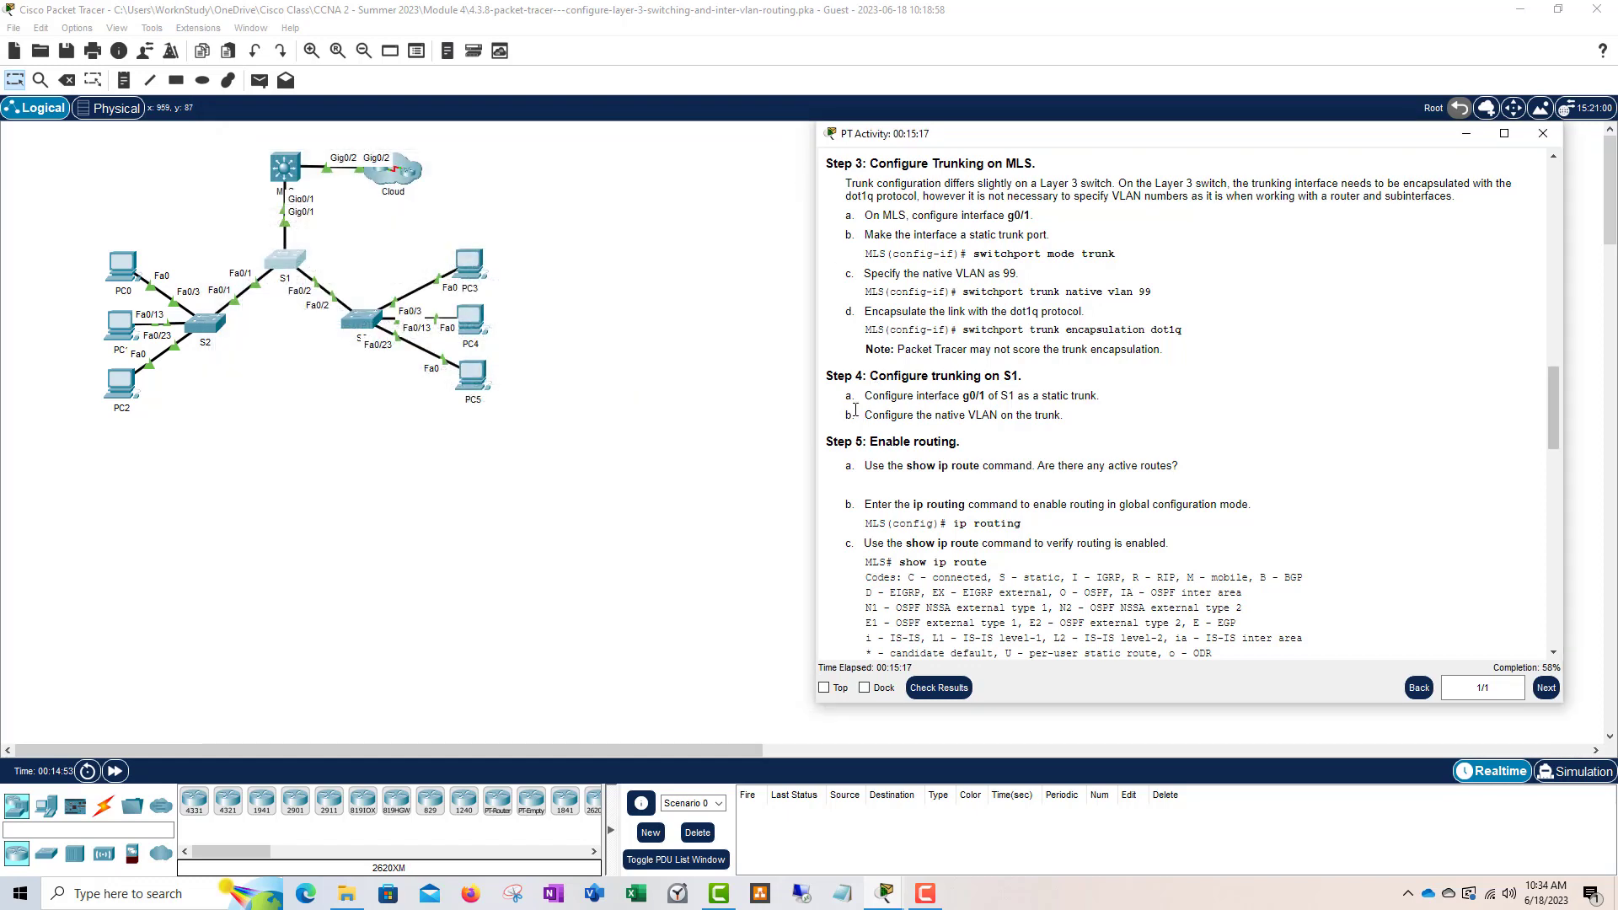
- Open the MLS console and arrange it beside the activity instructions showing Step 5: Enable routing
left_click(295, 170)
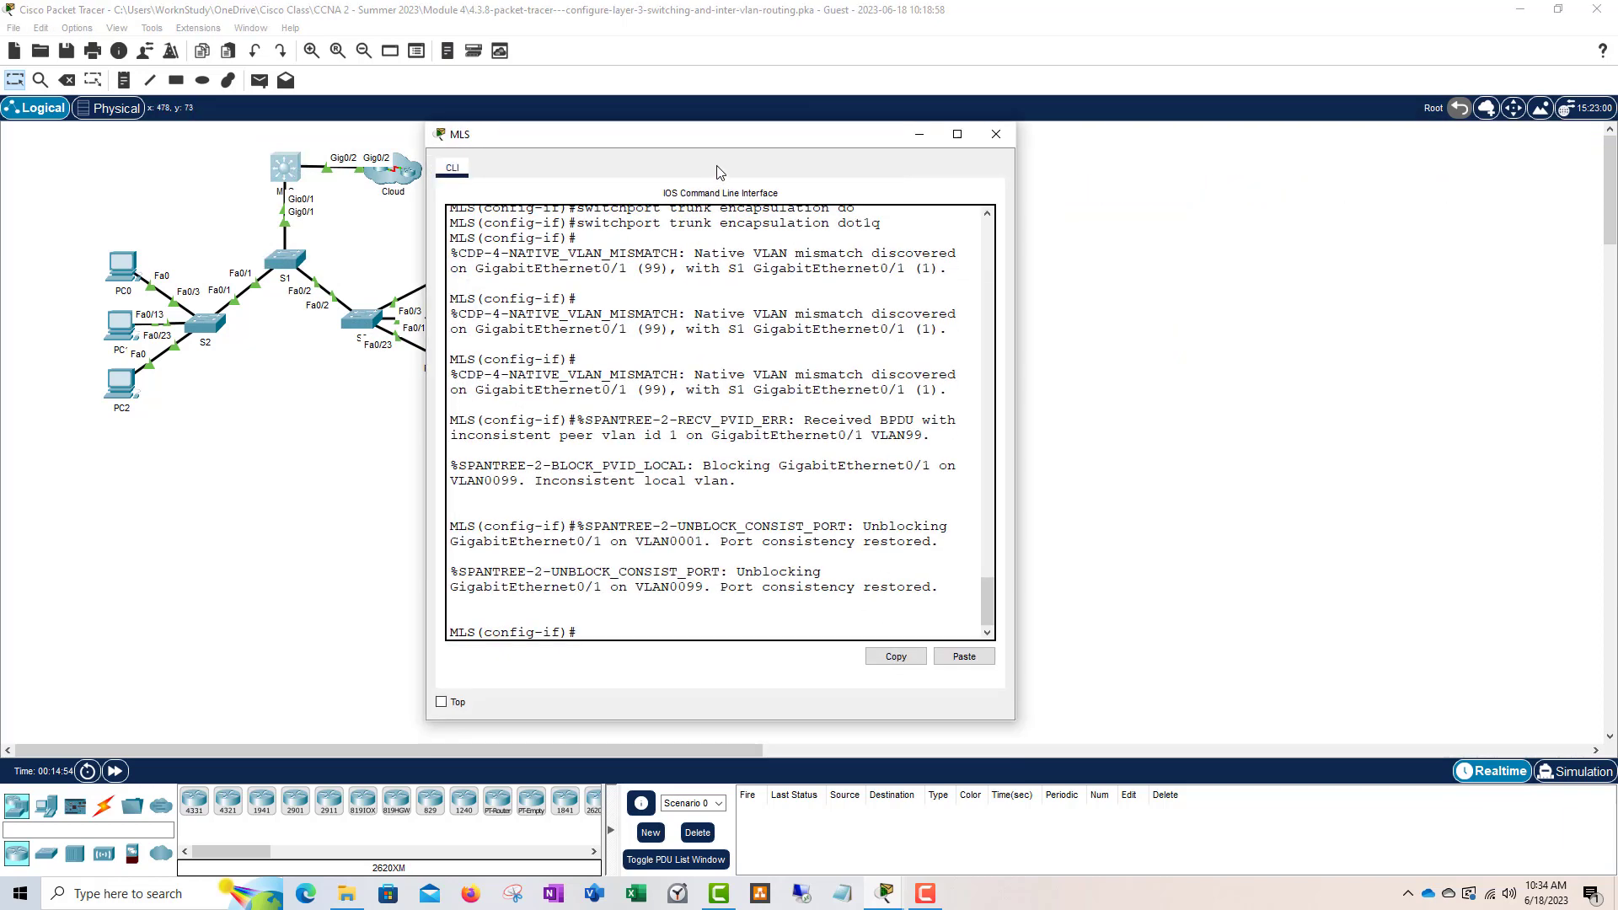
left_click_drag(738, 135, 590, 142)
mouse_move(884, 895)
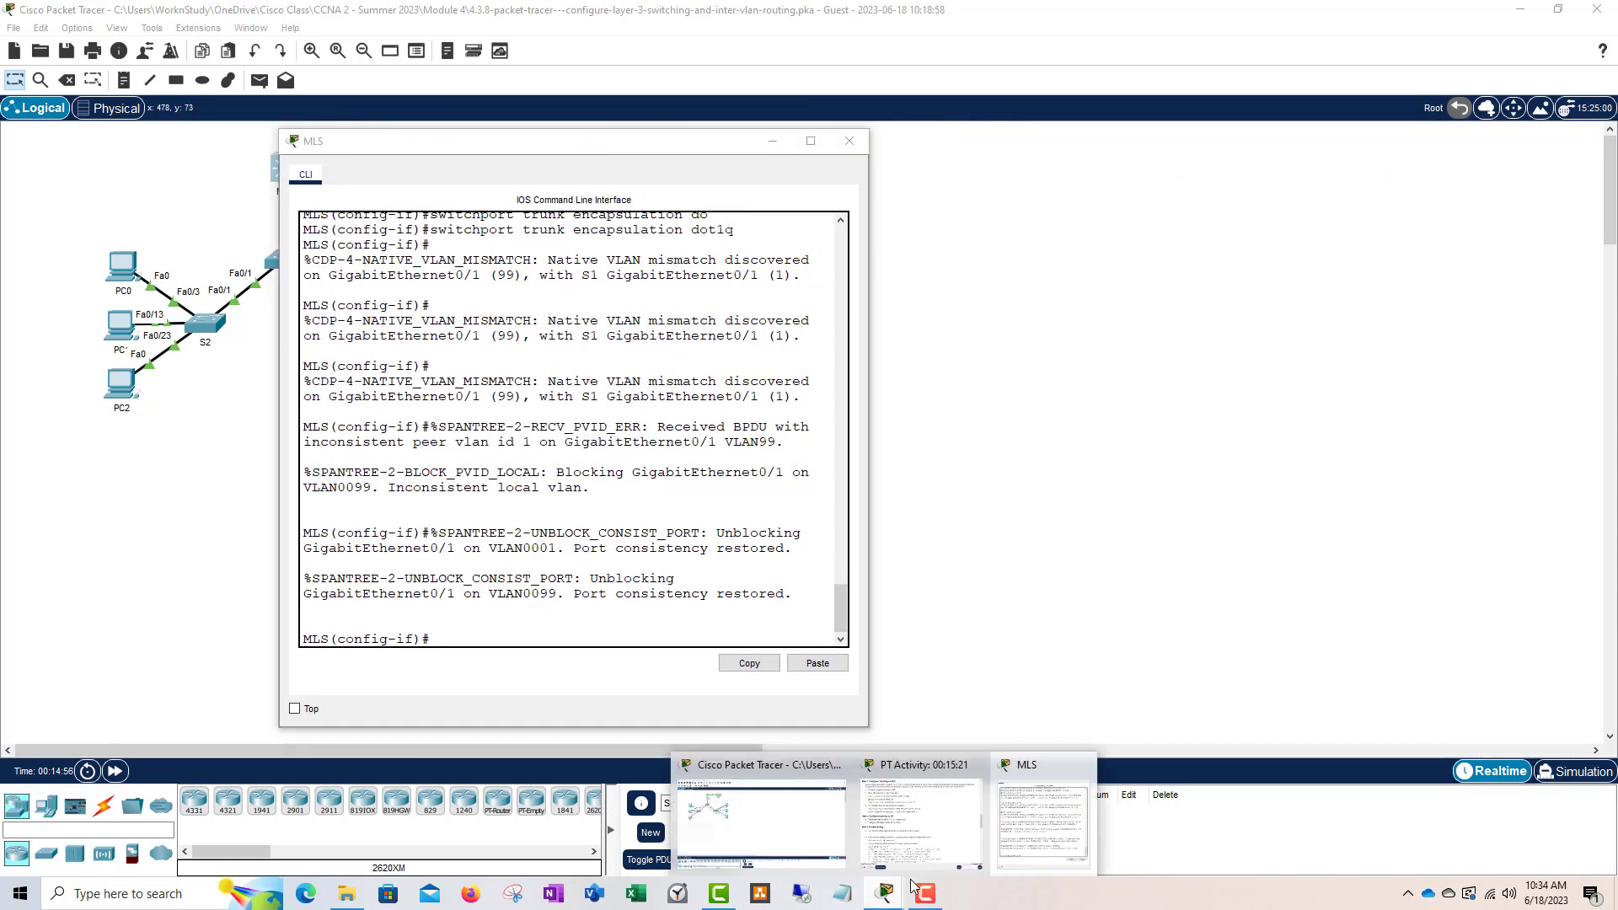
left_click(861, 857)
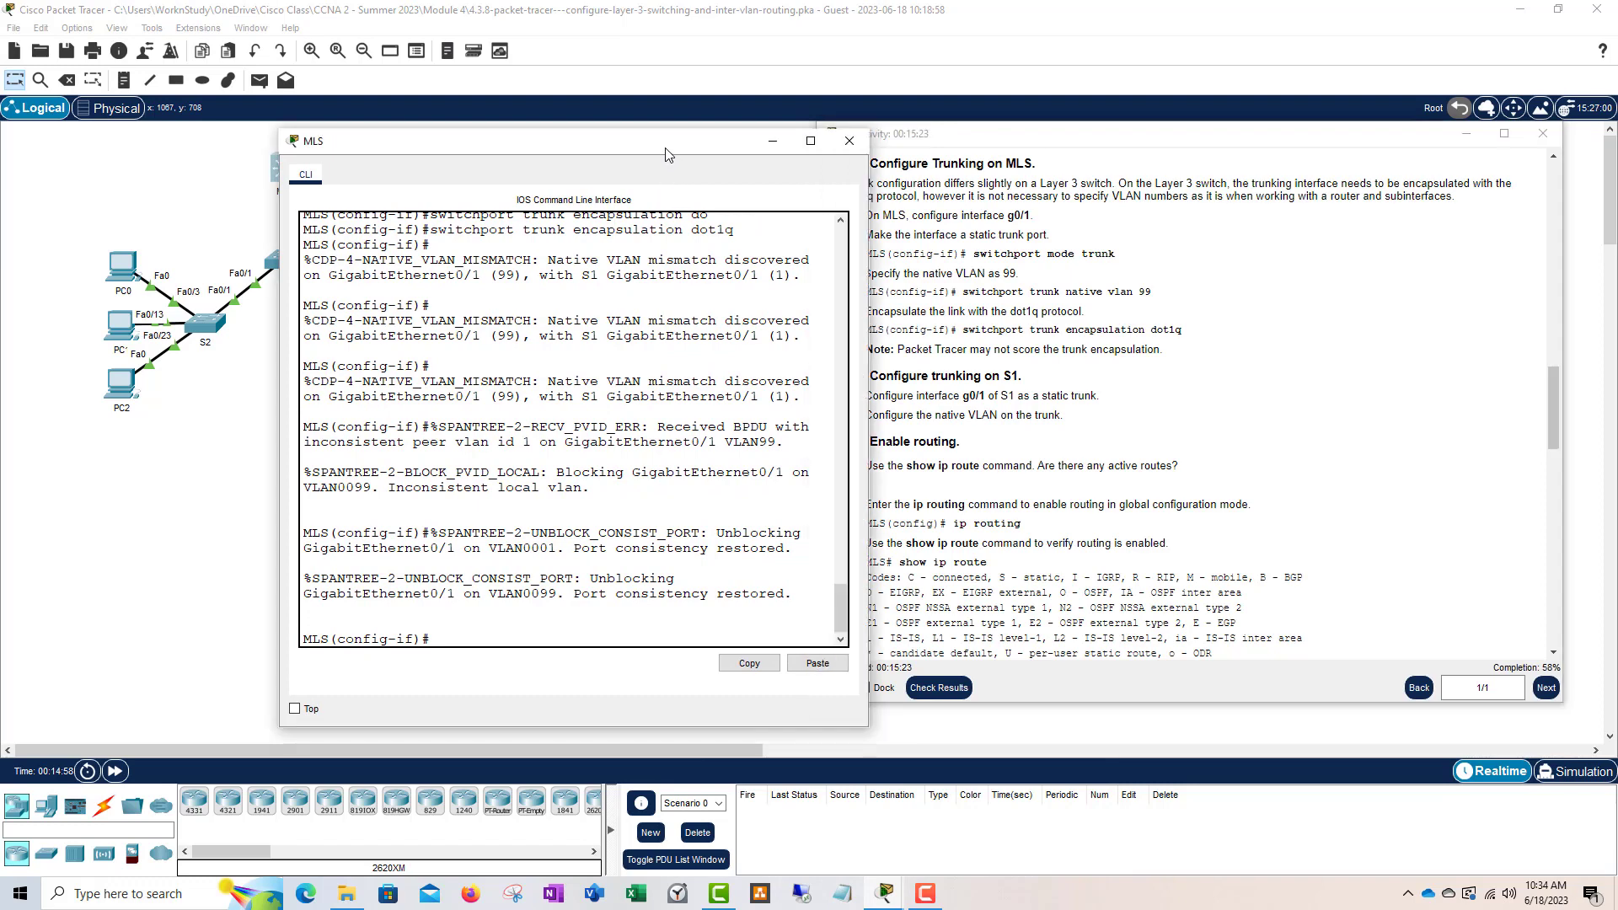
left_click_drag(670, 155, 609, 148)
left_click(1146, 329)
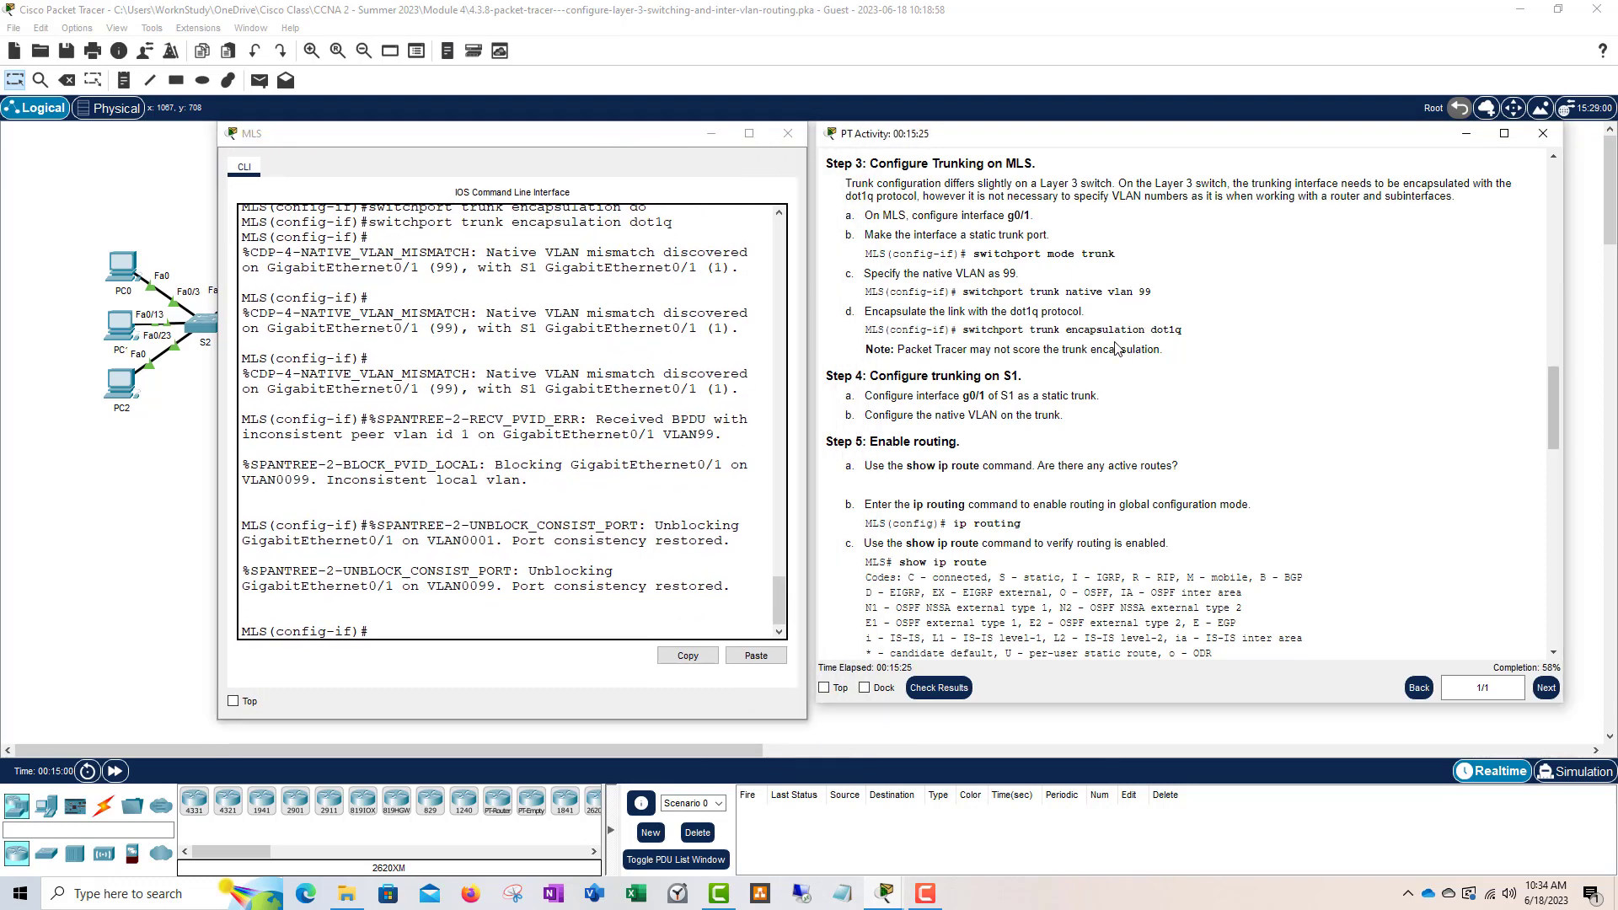
scroll(1119, 348, "down", 2)
- End interface configuration on MLS to return to privileged mode, and slightly enlarge the activity instructions window
left_click(660, 522)
key("Return")
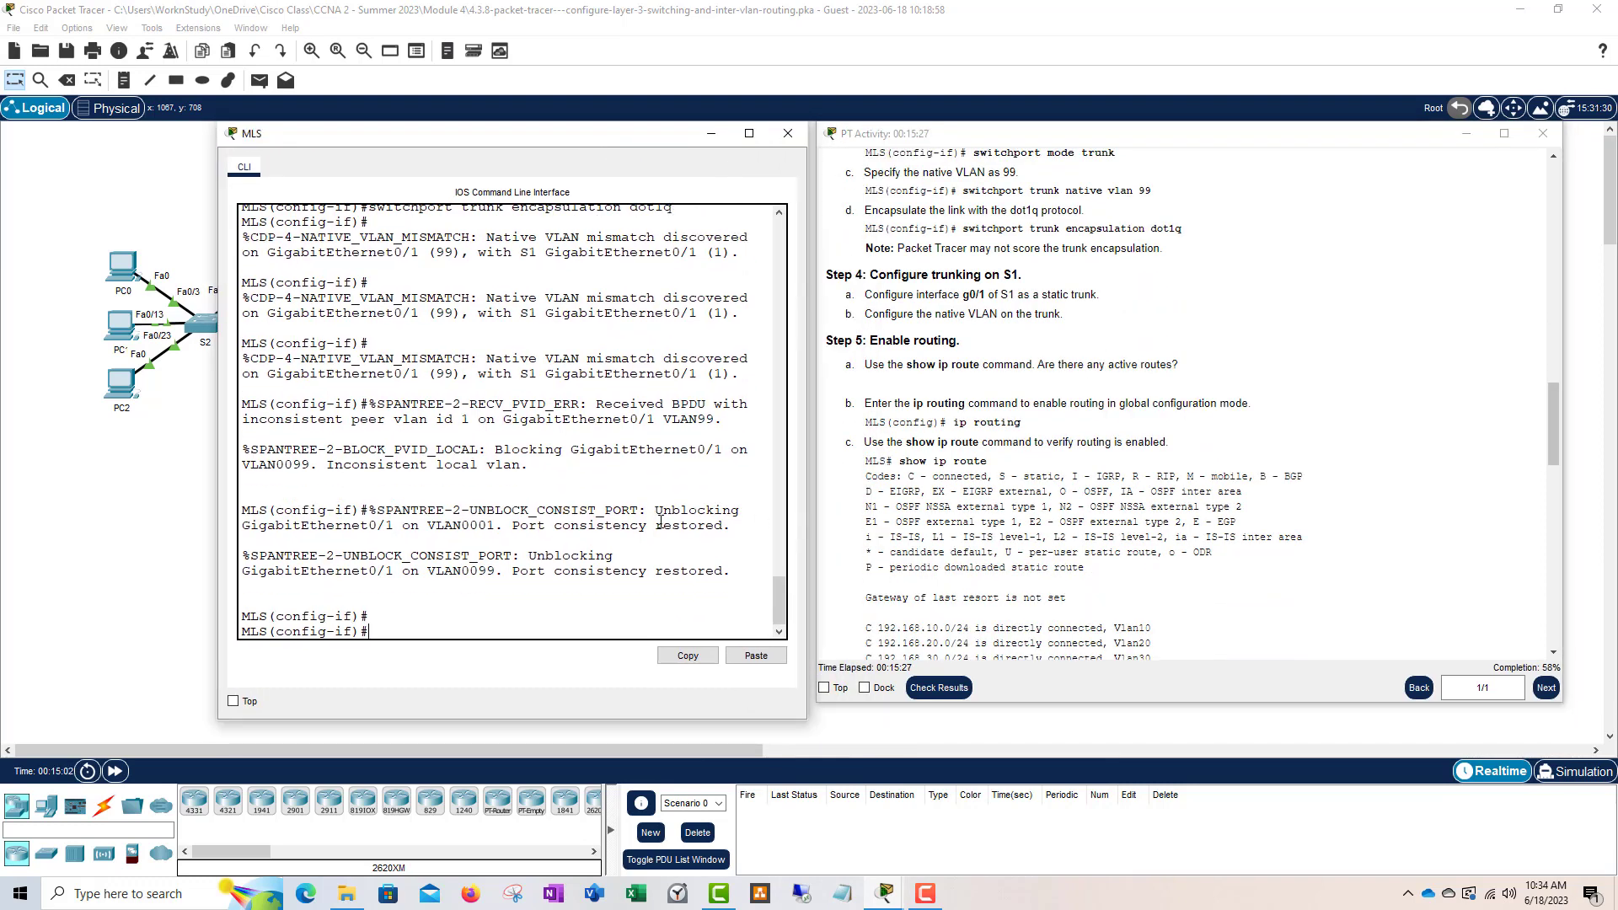
type("end")
key("Return")
key("Return")
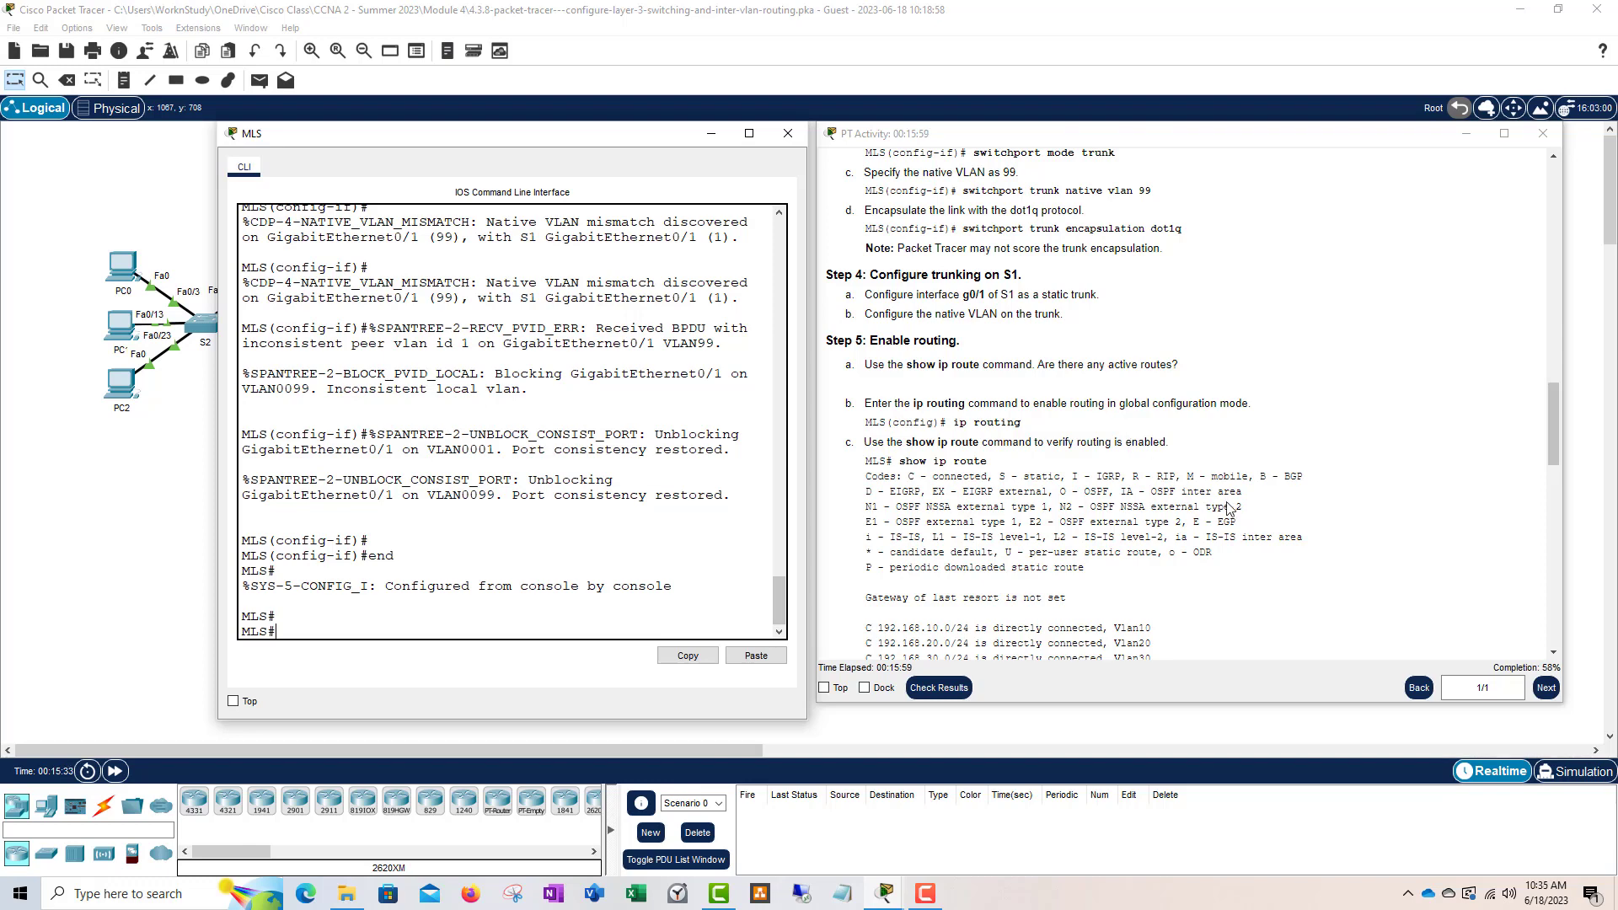
left_click_drag(1561, 704, 1580, 708)
scroll(1048, 419, "down", 1)
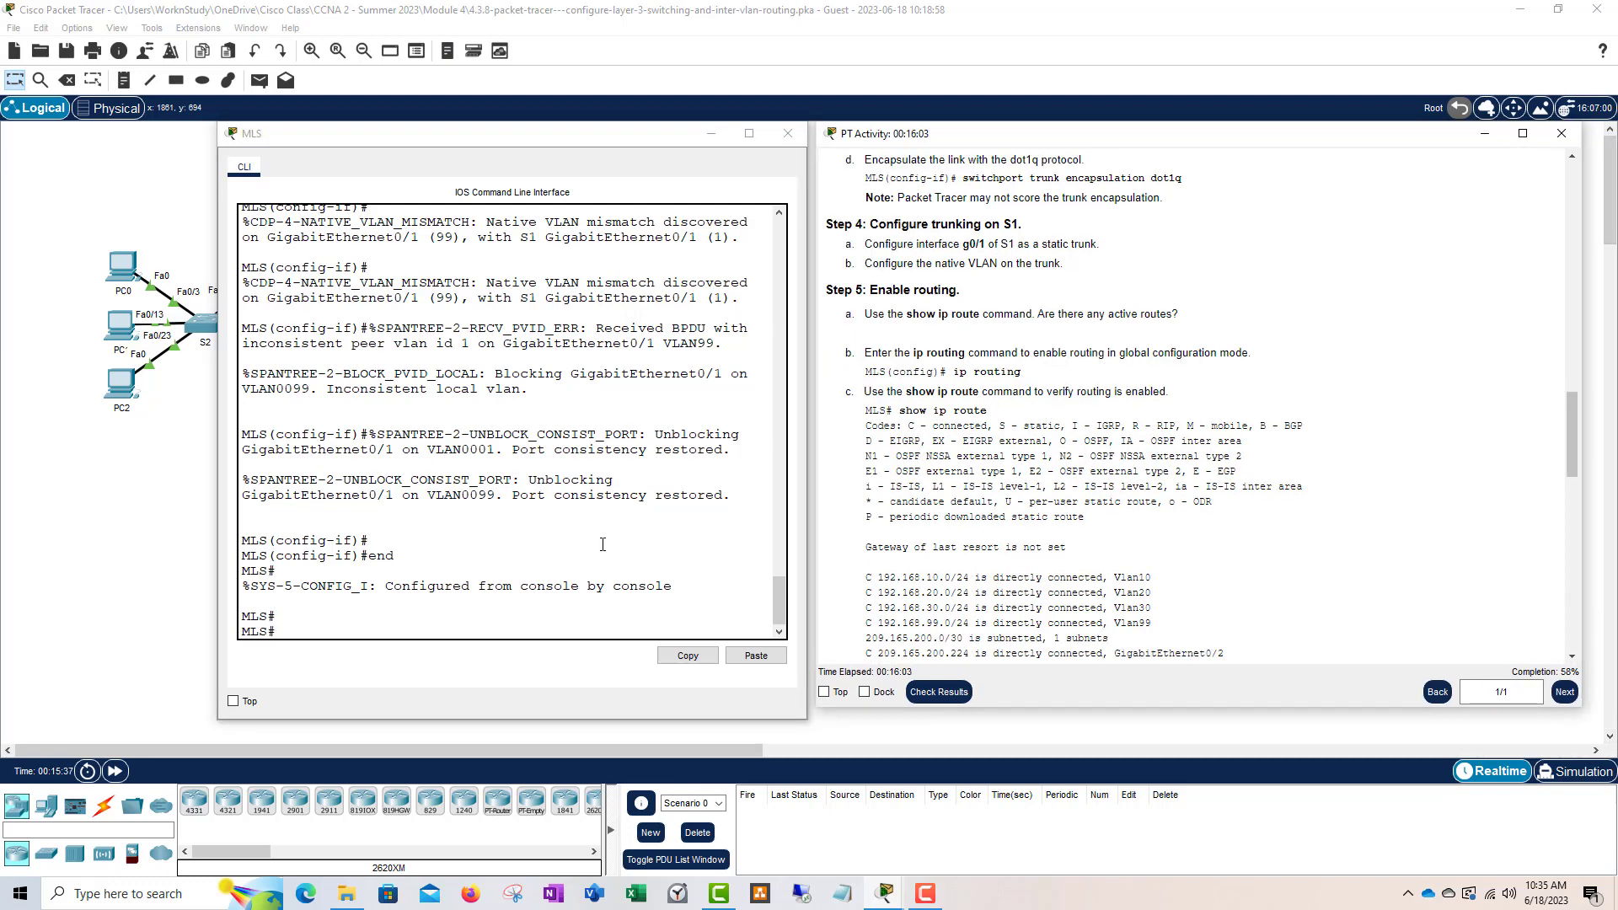
left_click(380, 622)
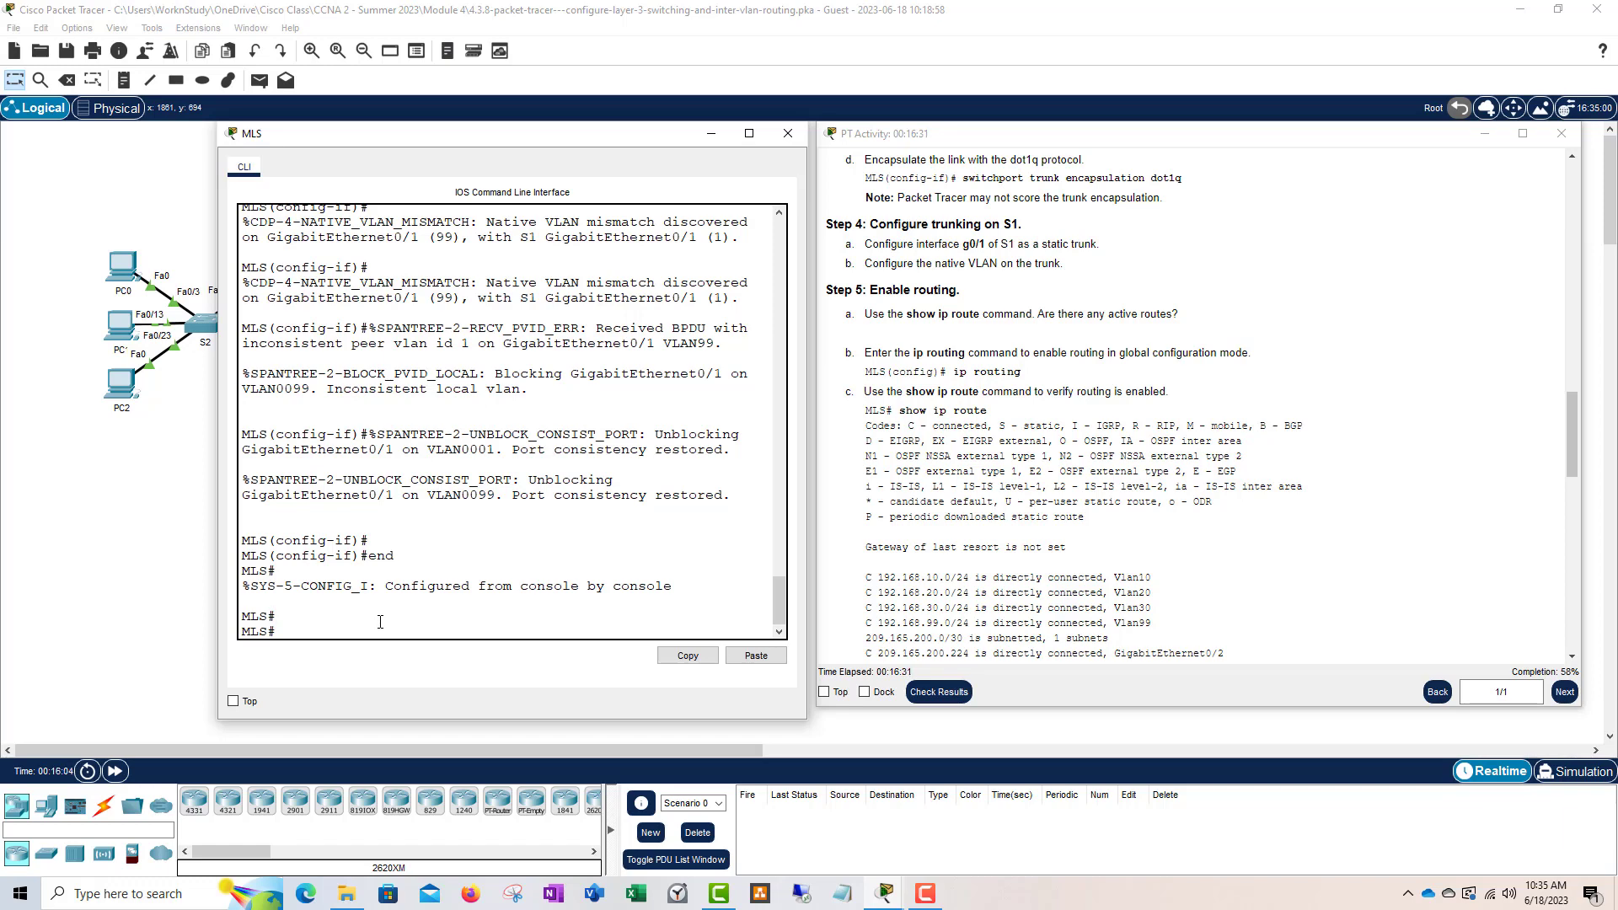
key("Return")
type("config t")
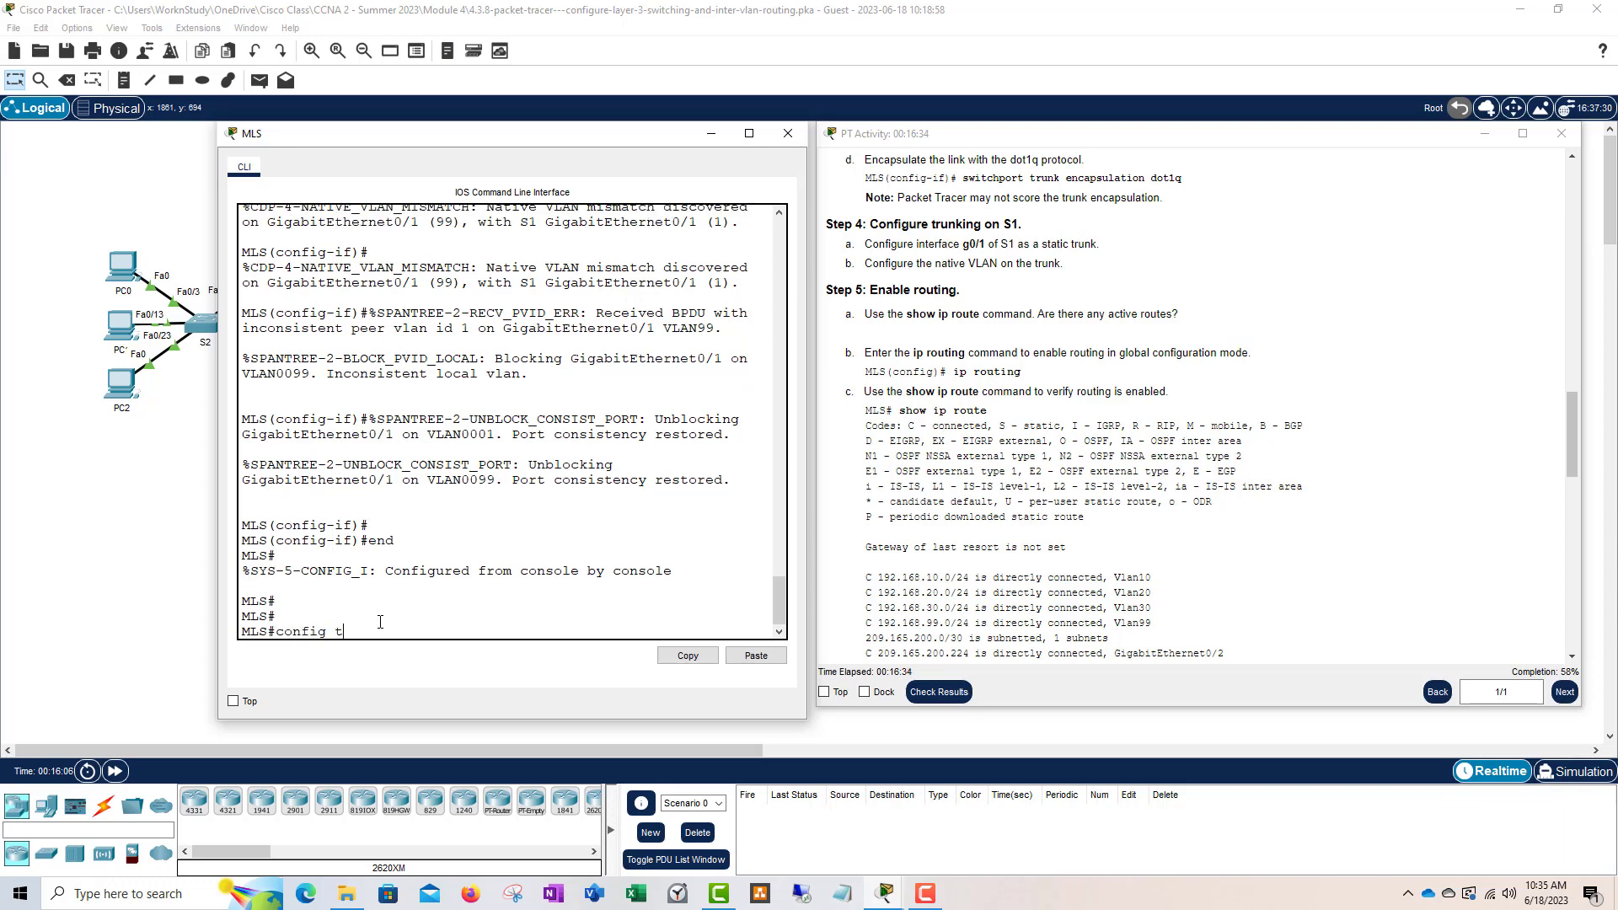
key("Return")
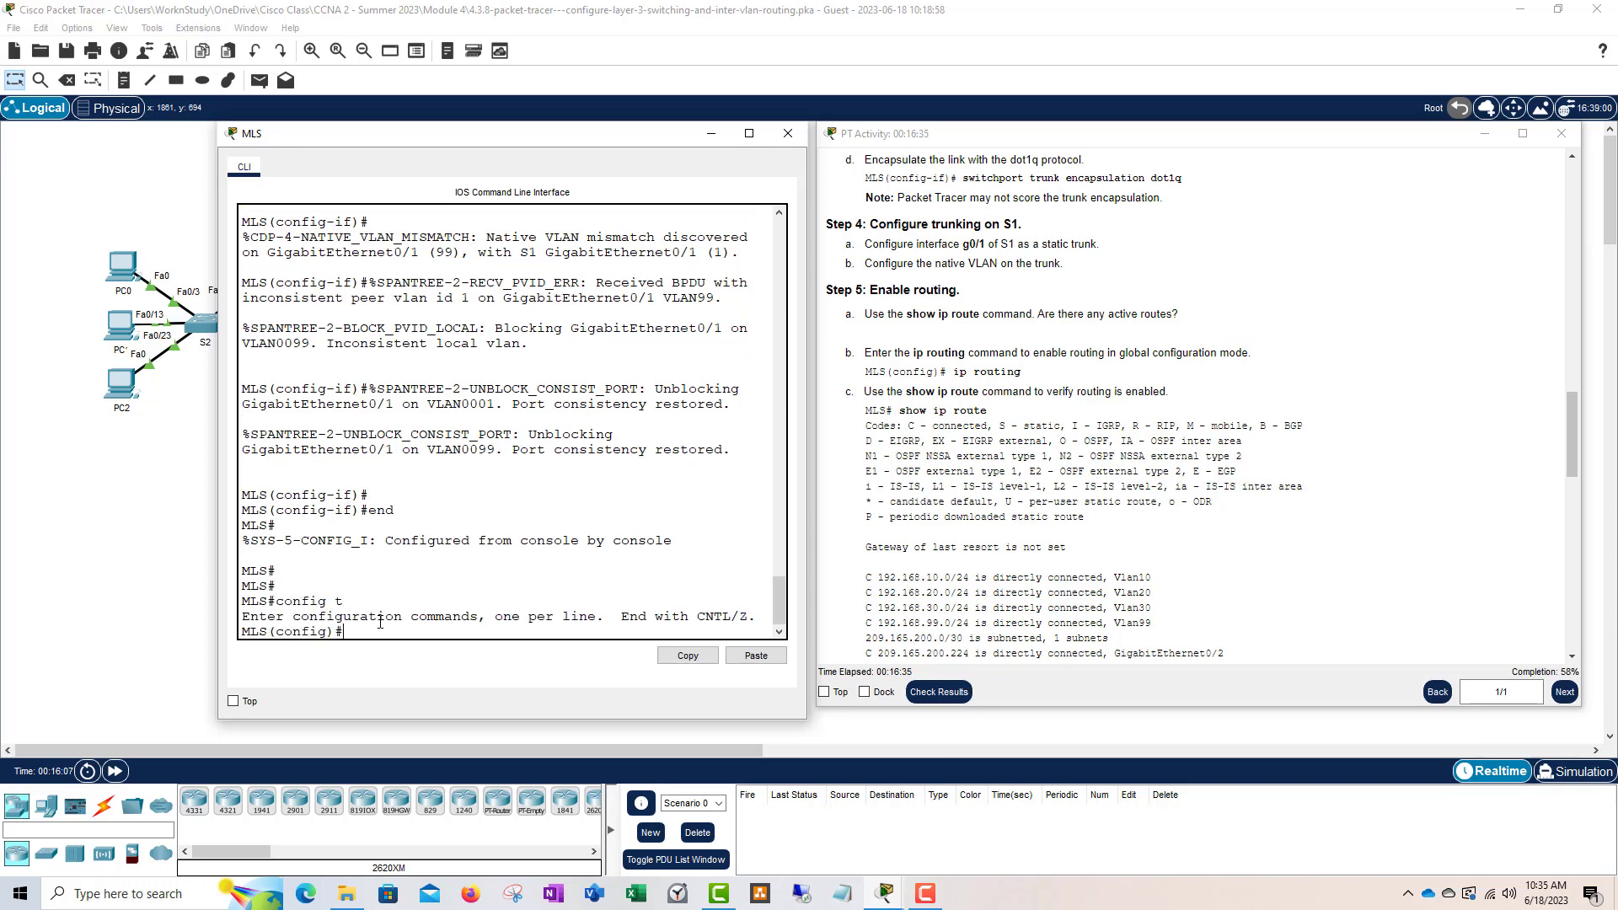
type("sho")
key("BackSpace")
key("BackSpace")
key("BackSpace")
type("exit")
key("Return")
key("Return")
key("Return")
- Check MLS for active routes with show ip route and examine the output
type("show ip route")
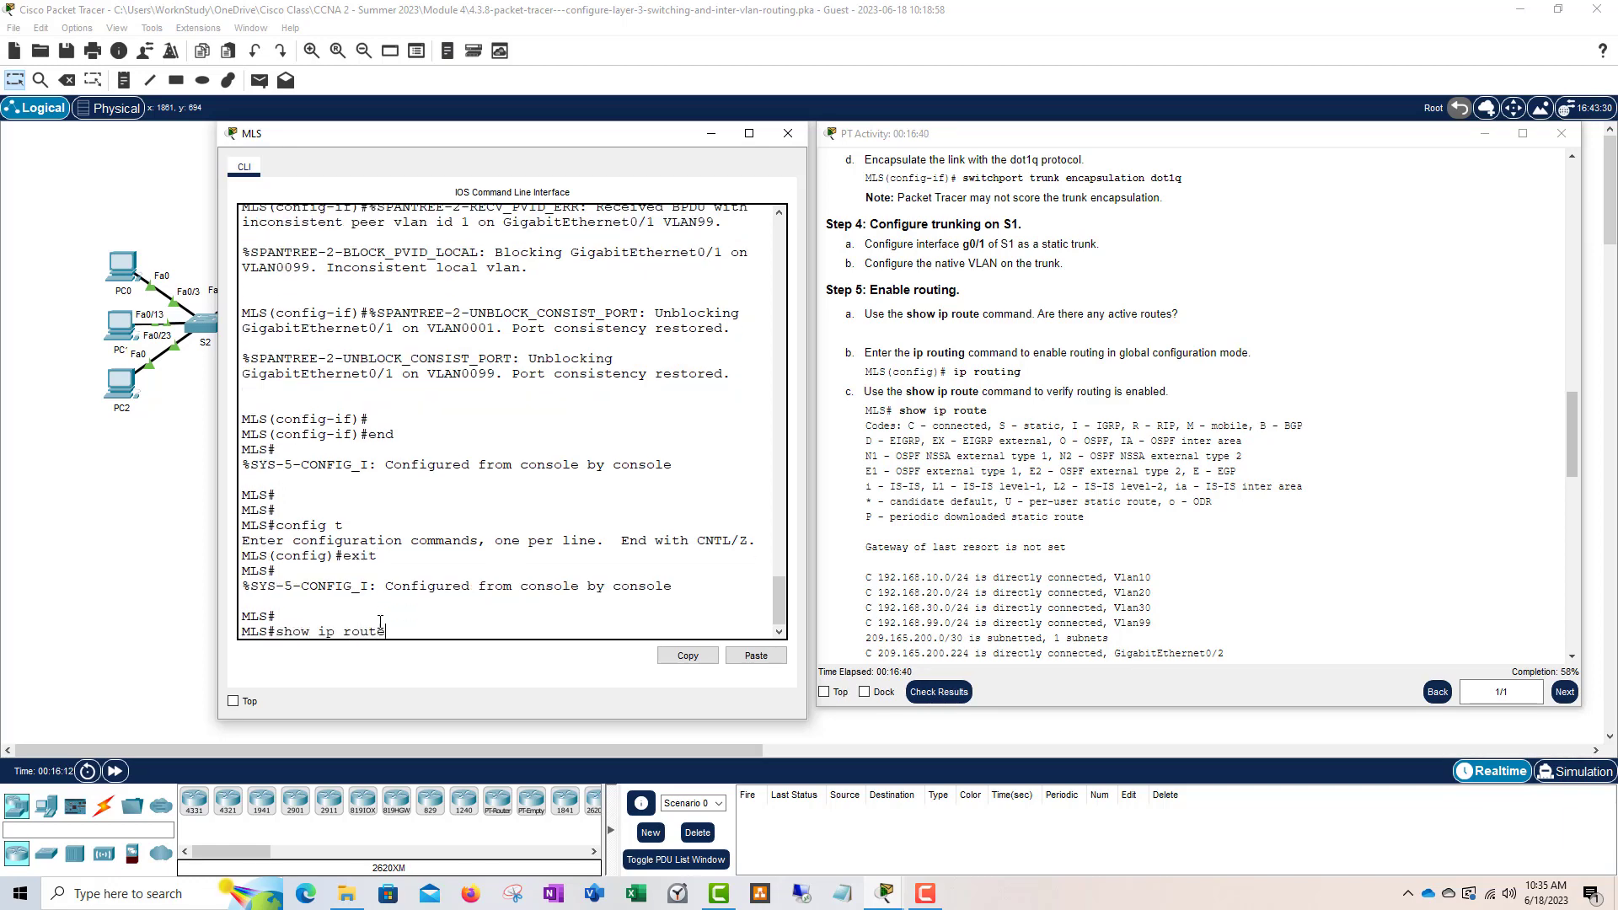
key("Return")
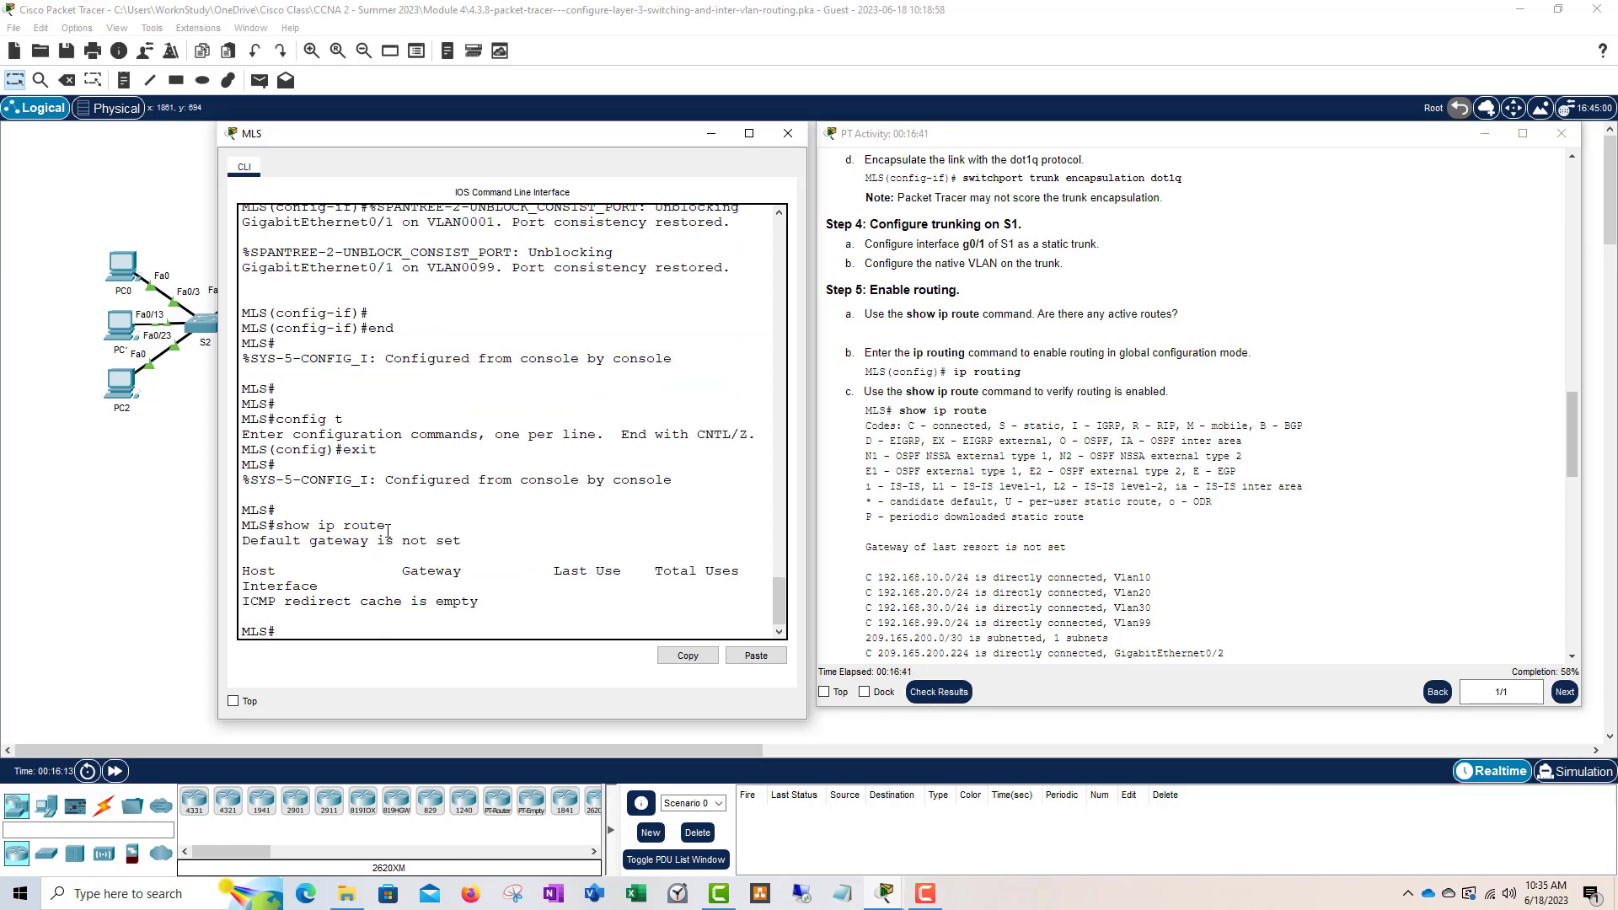
left_click_drag(386, 525, 276, 525)
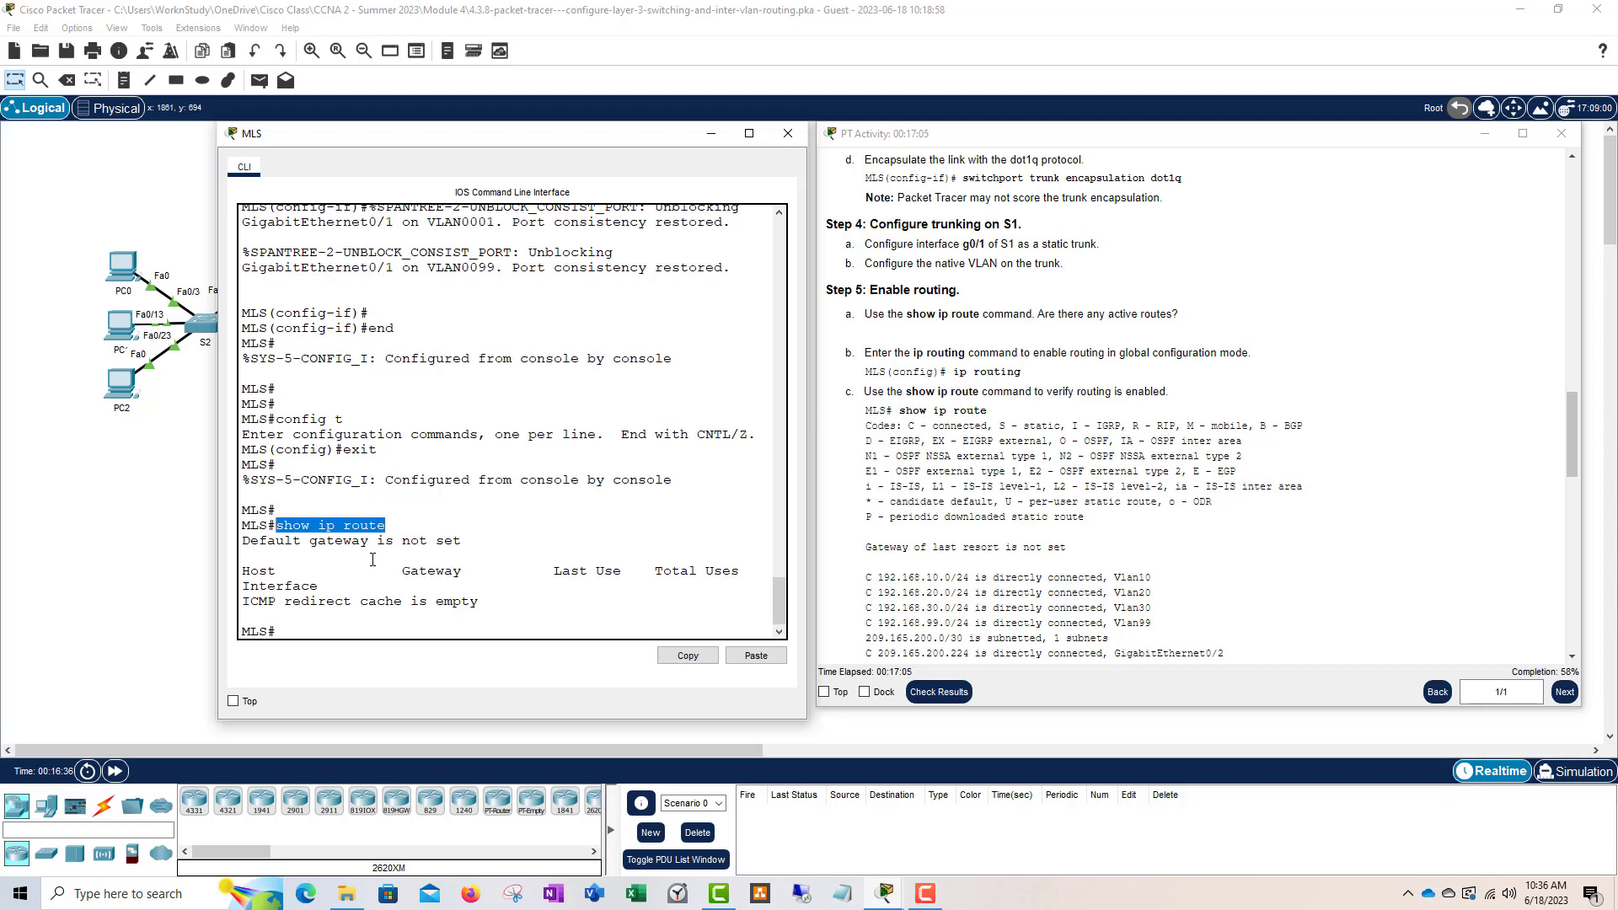
left_click(410, 525)
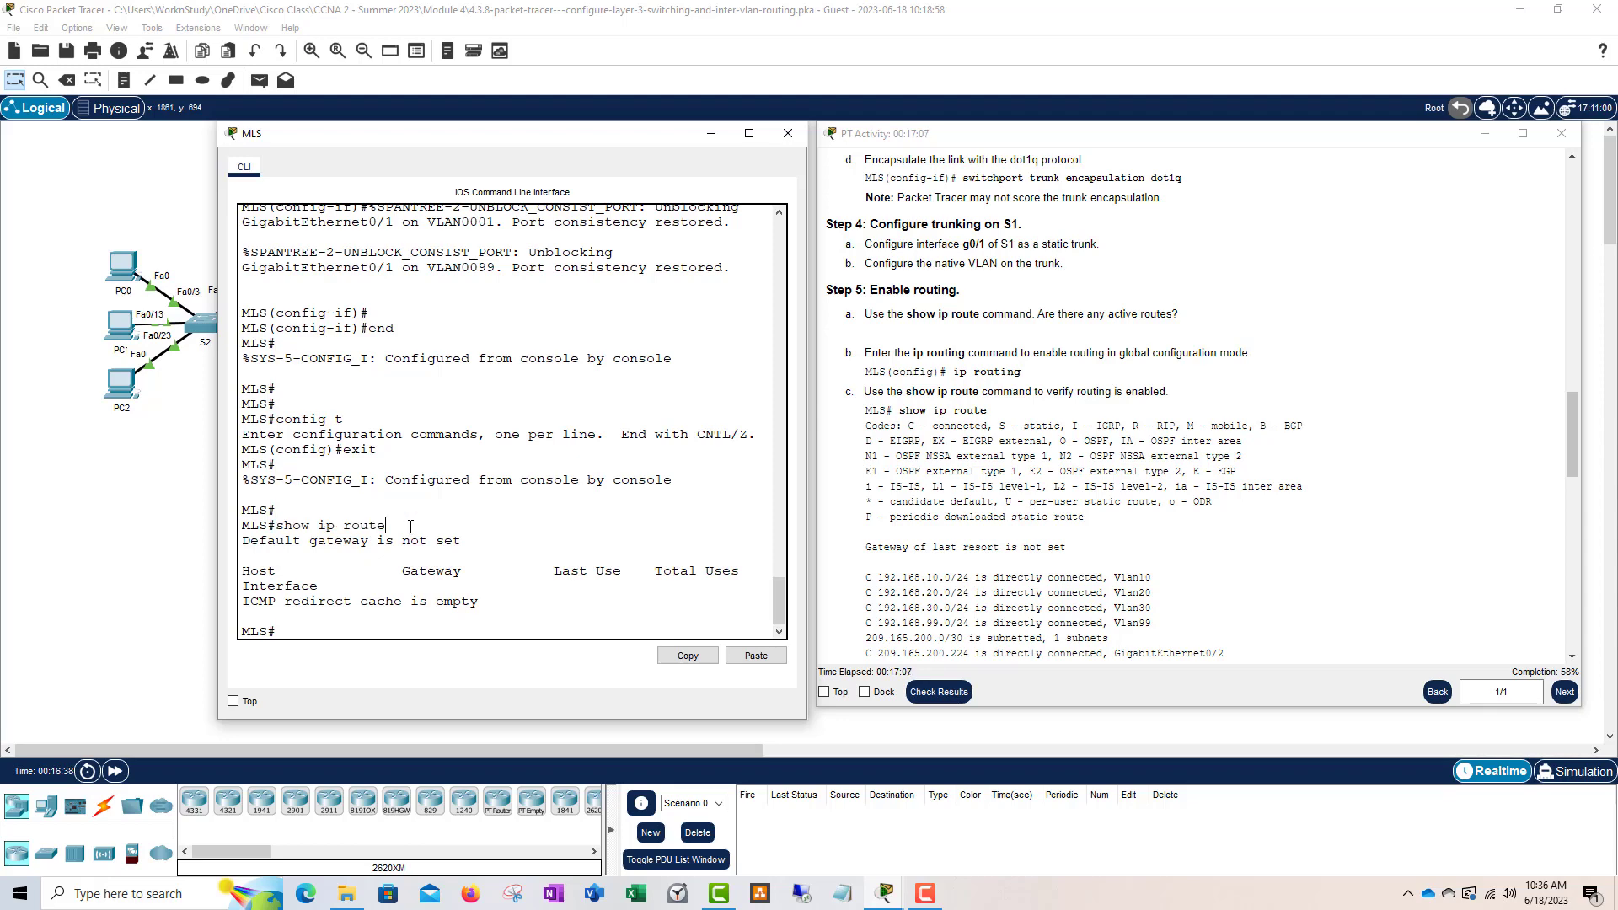
left_click_drag(388, 525, 275, 526)
left_click(254, 529)
- Enter global configuration mode on MLS and enable routing with the ip routing command
type("config")
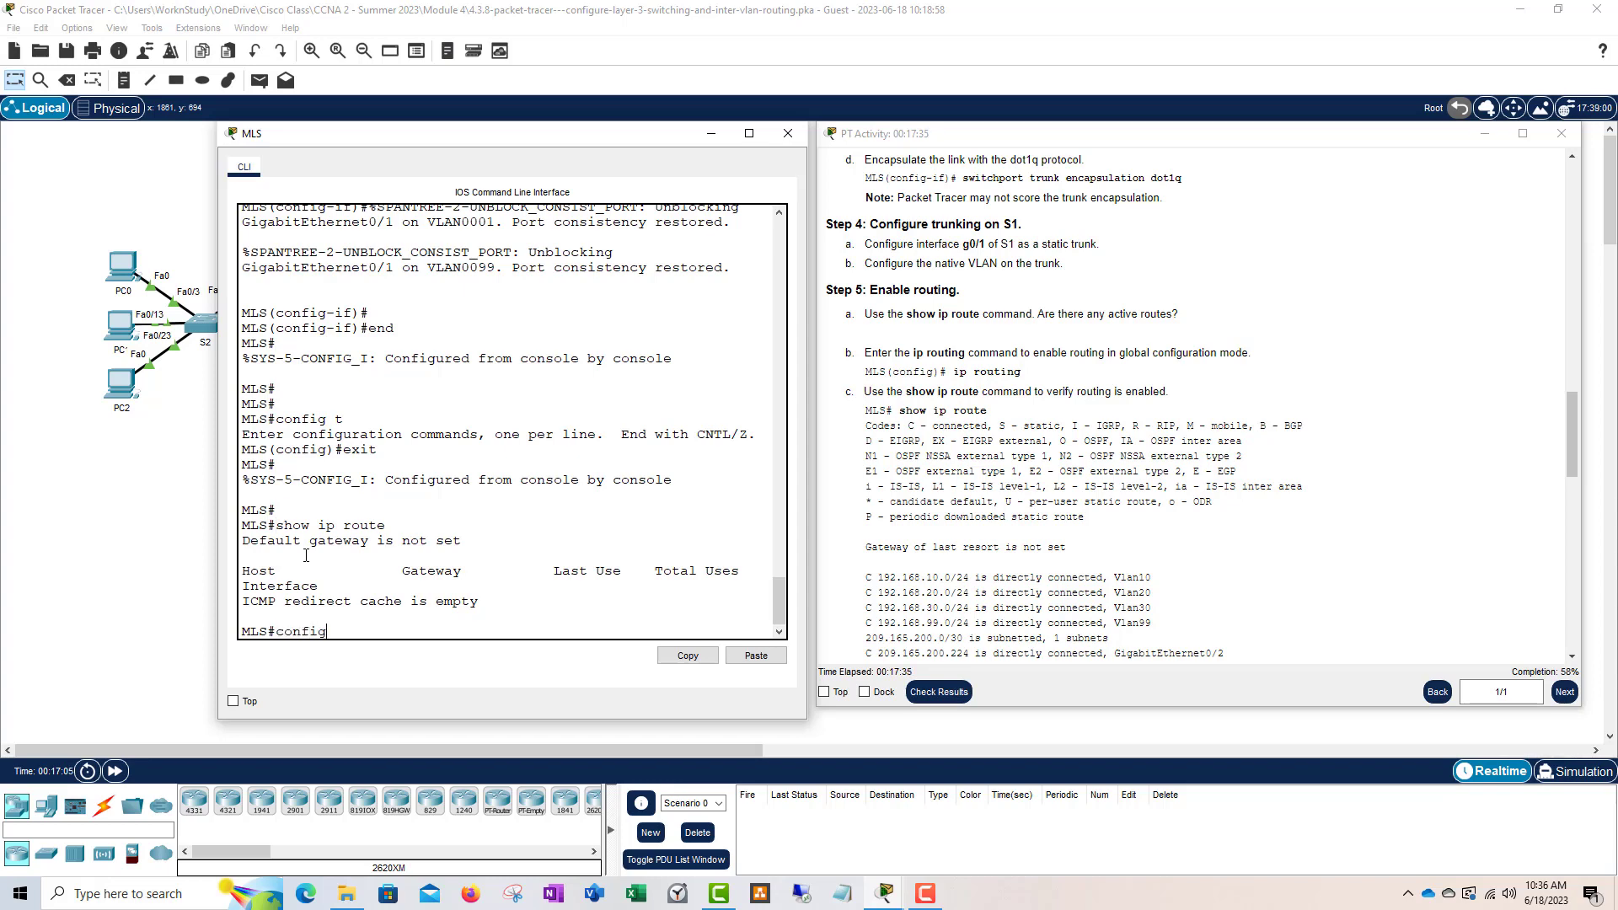
key("Tab")
type("t")
key("Tab")
key("Return")
type("ip routing")
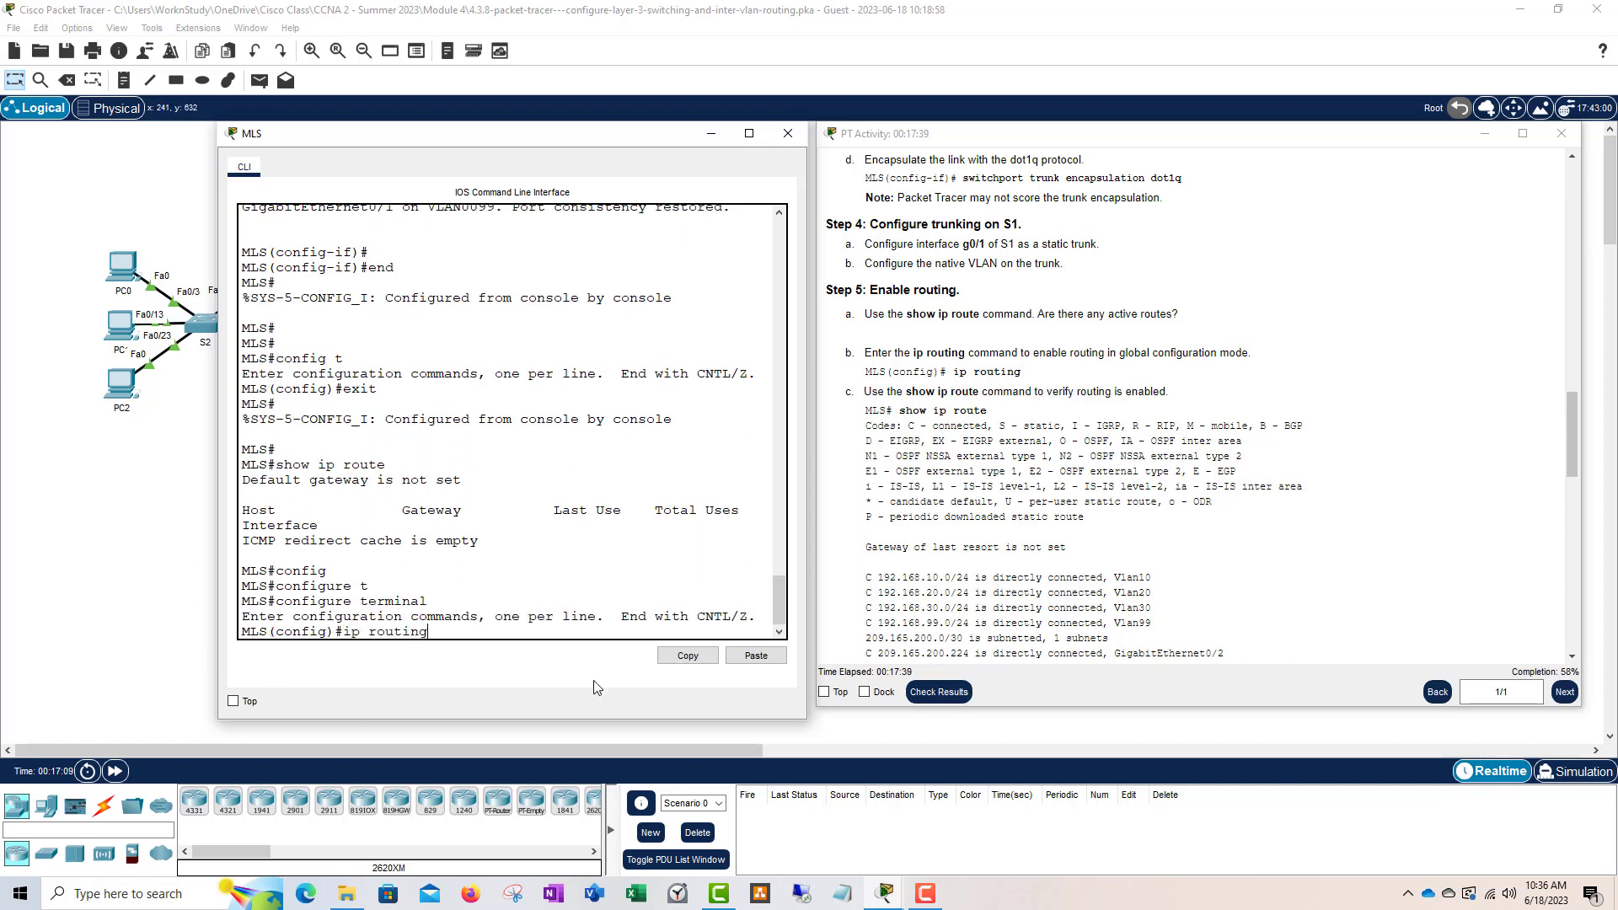
left_click_drag(429, 632, 352, 632)
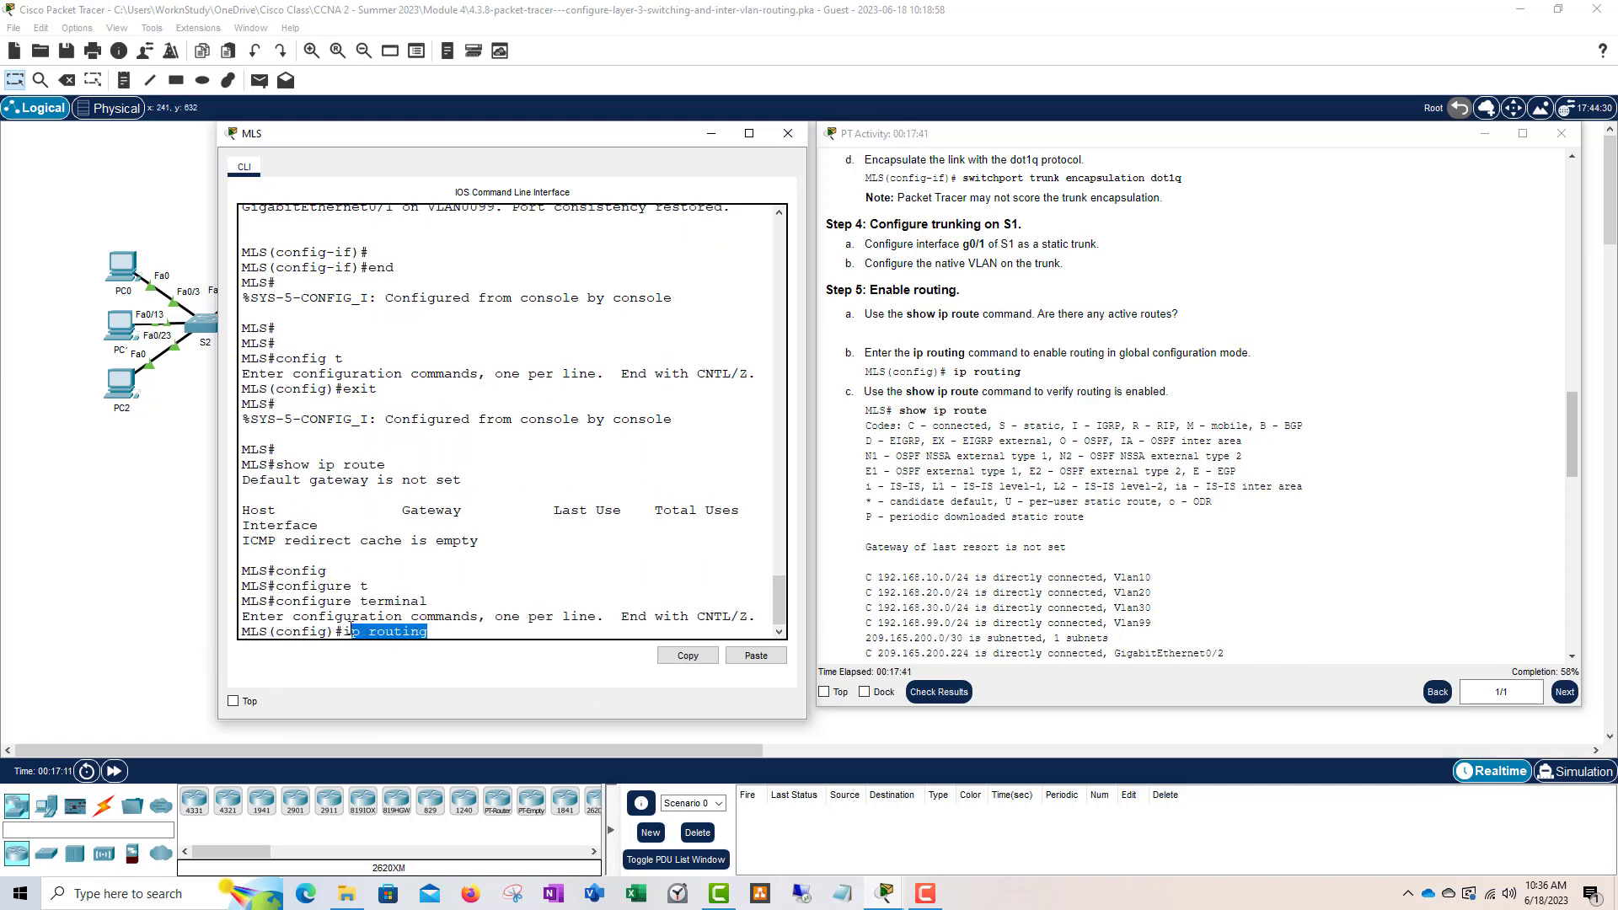
left_click(454, 625)
key("Return")
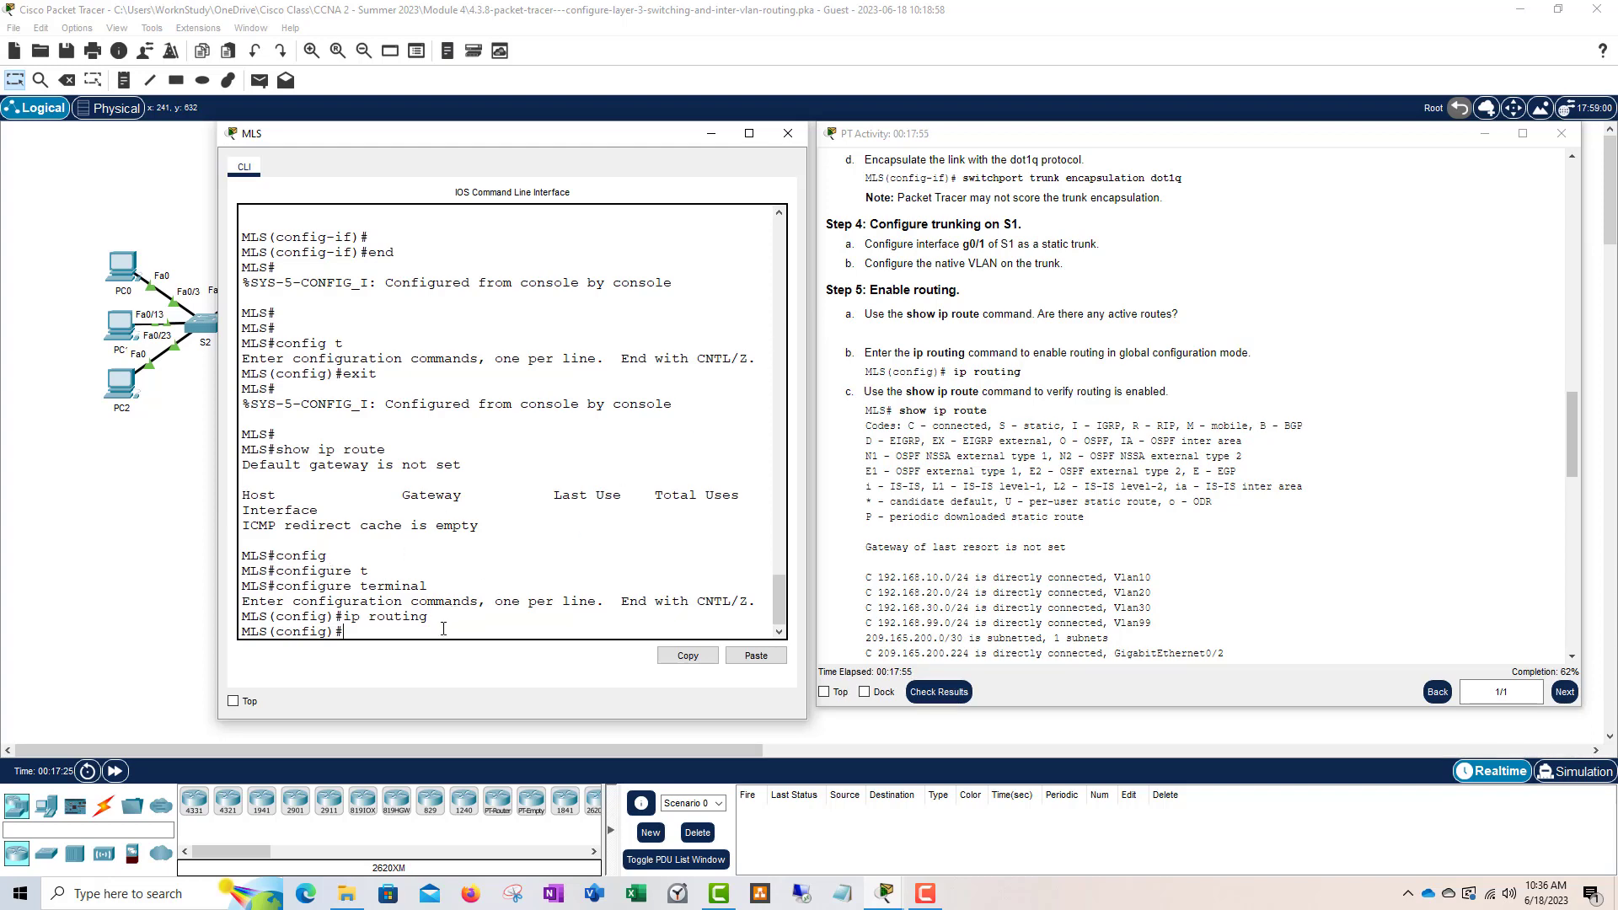
left_click_drag(441, 616, 333, 616)
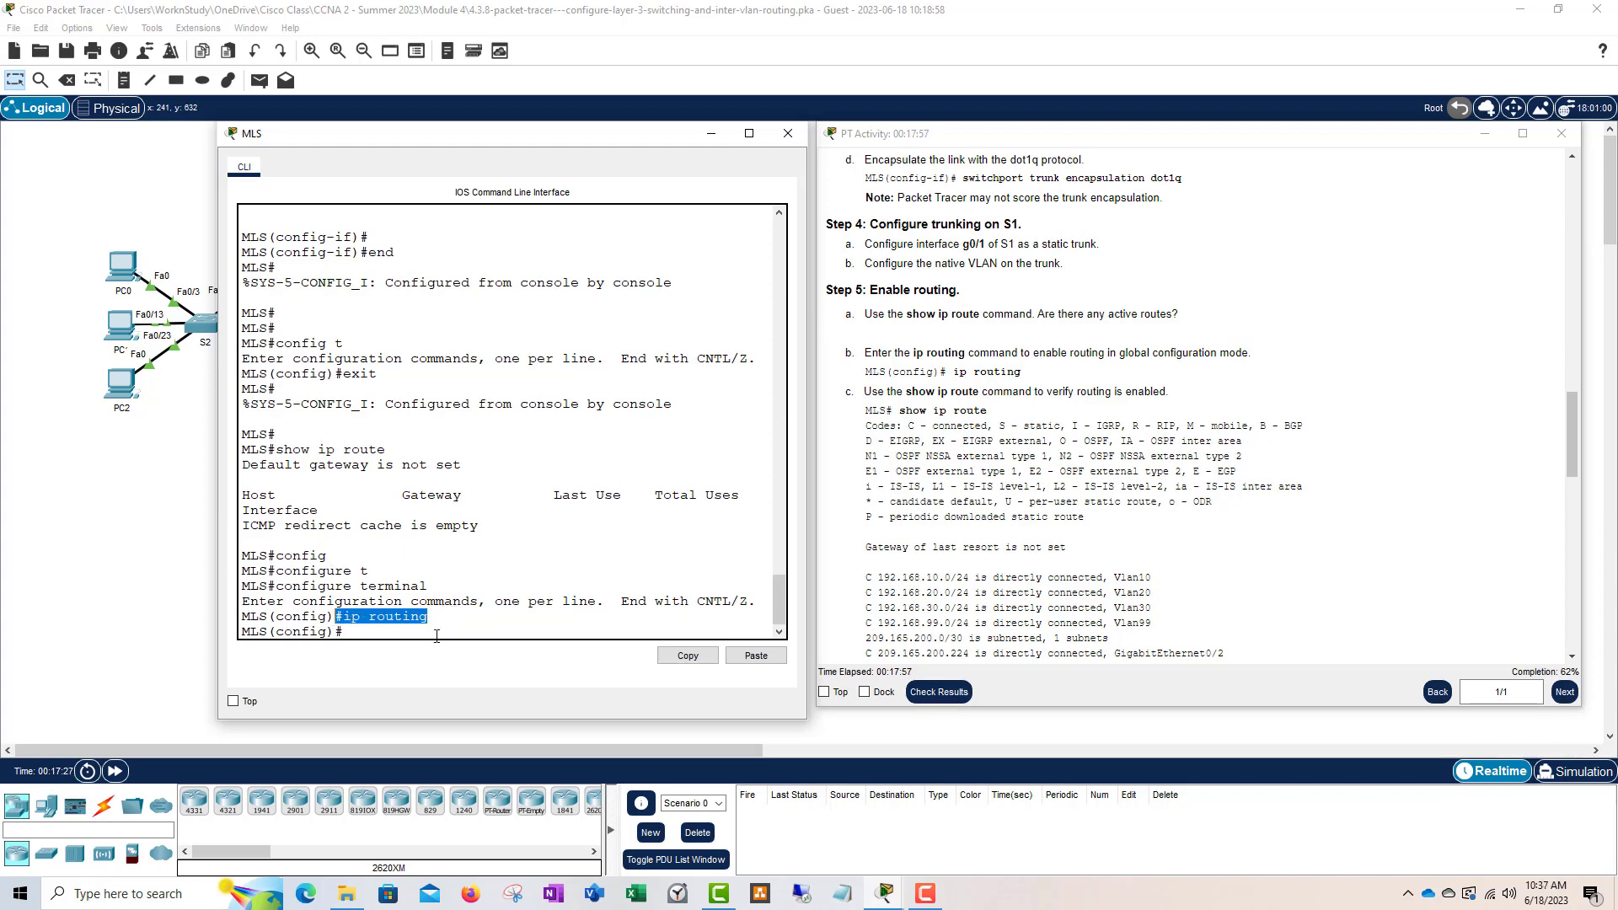
left_click(437, 637)
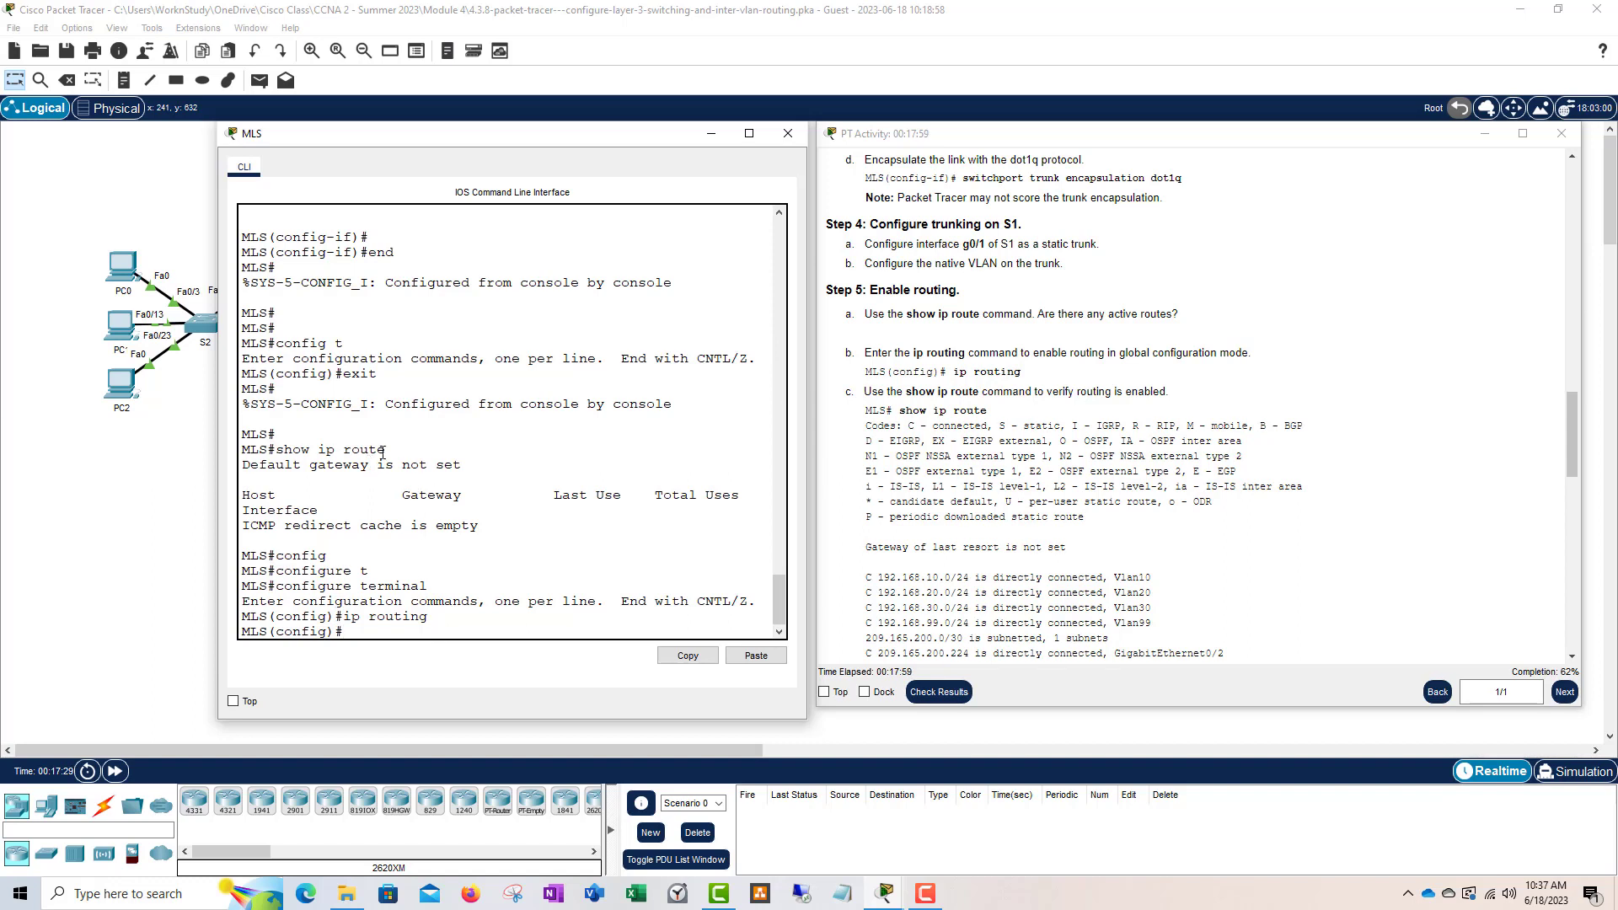
- Review the earlier show ip route output on MLS, and exit global configuration mode
left_click_drag(383, 452, 343, 453)
left_click_drag(242, 468, 732, 506)
left_click_drag(386, 450, 277, 450)
left_click(467, 632)
type("exit")
key("Return")
key("Return")
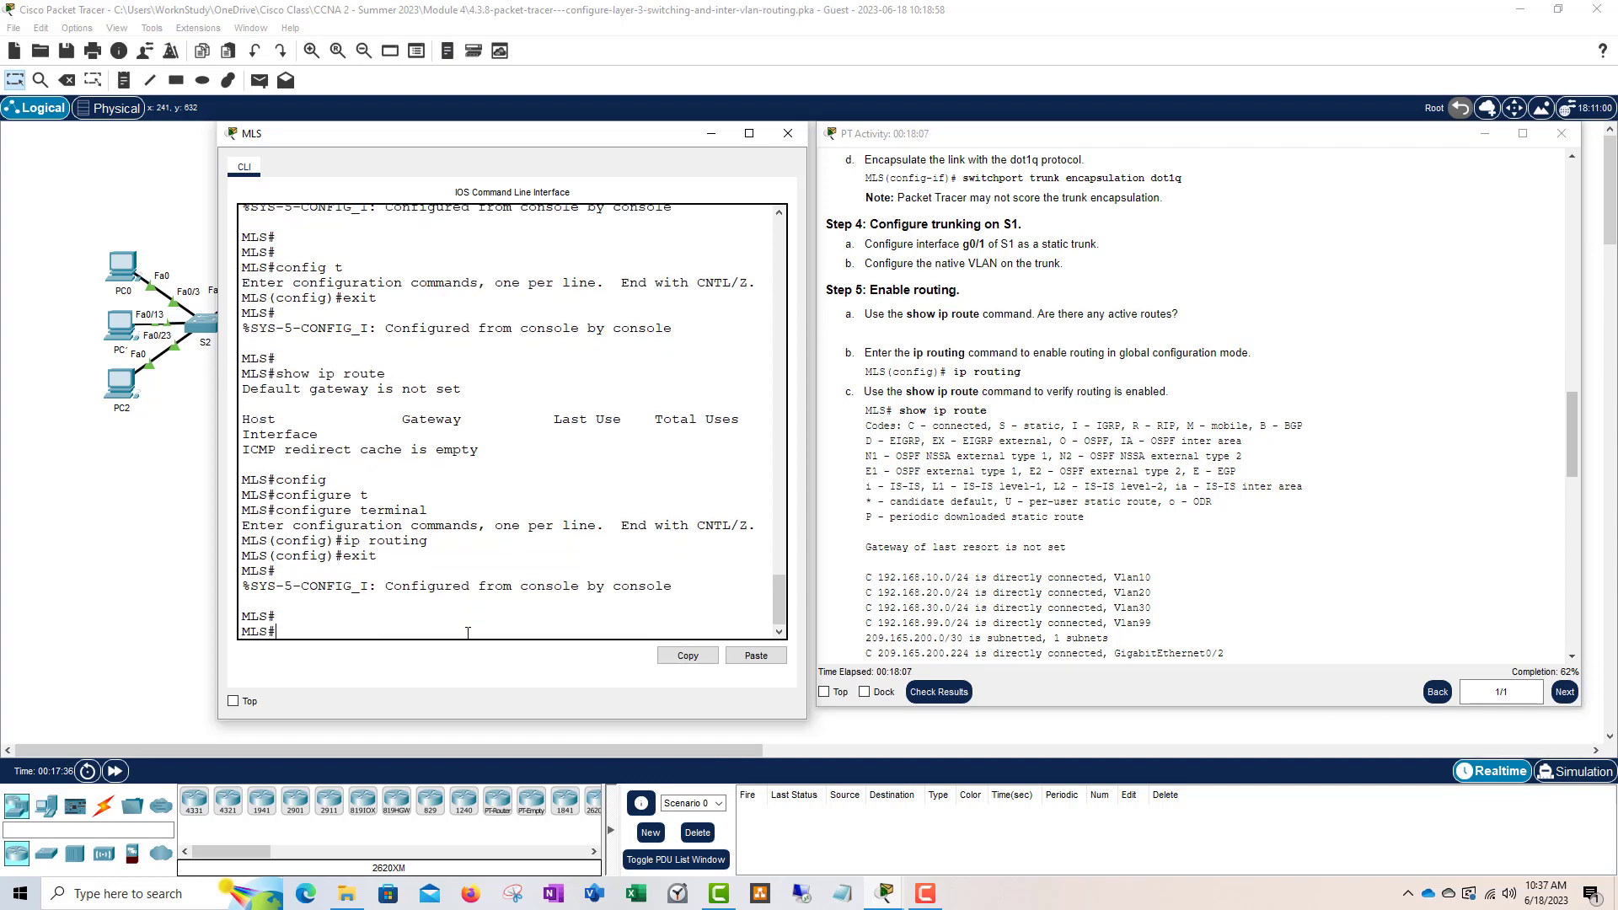
- Run show ip route on MLS again and examine the routing table to verify that routing is enabled
type("show ip route")
key("Return")
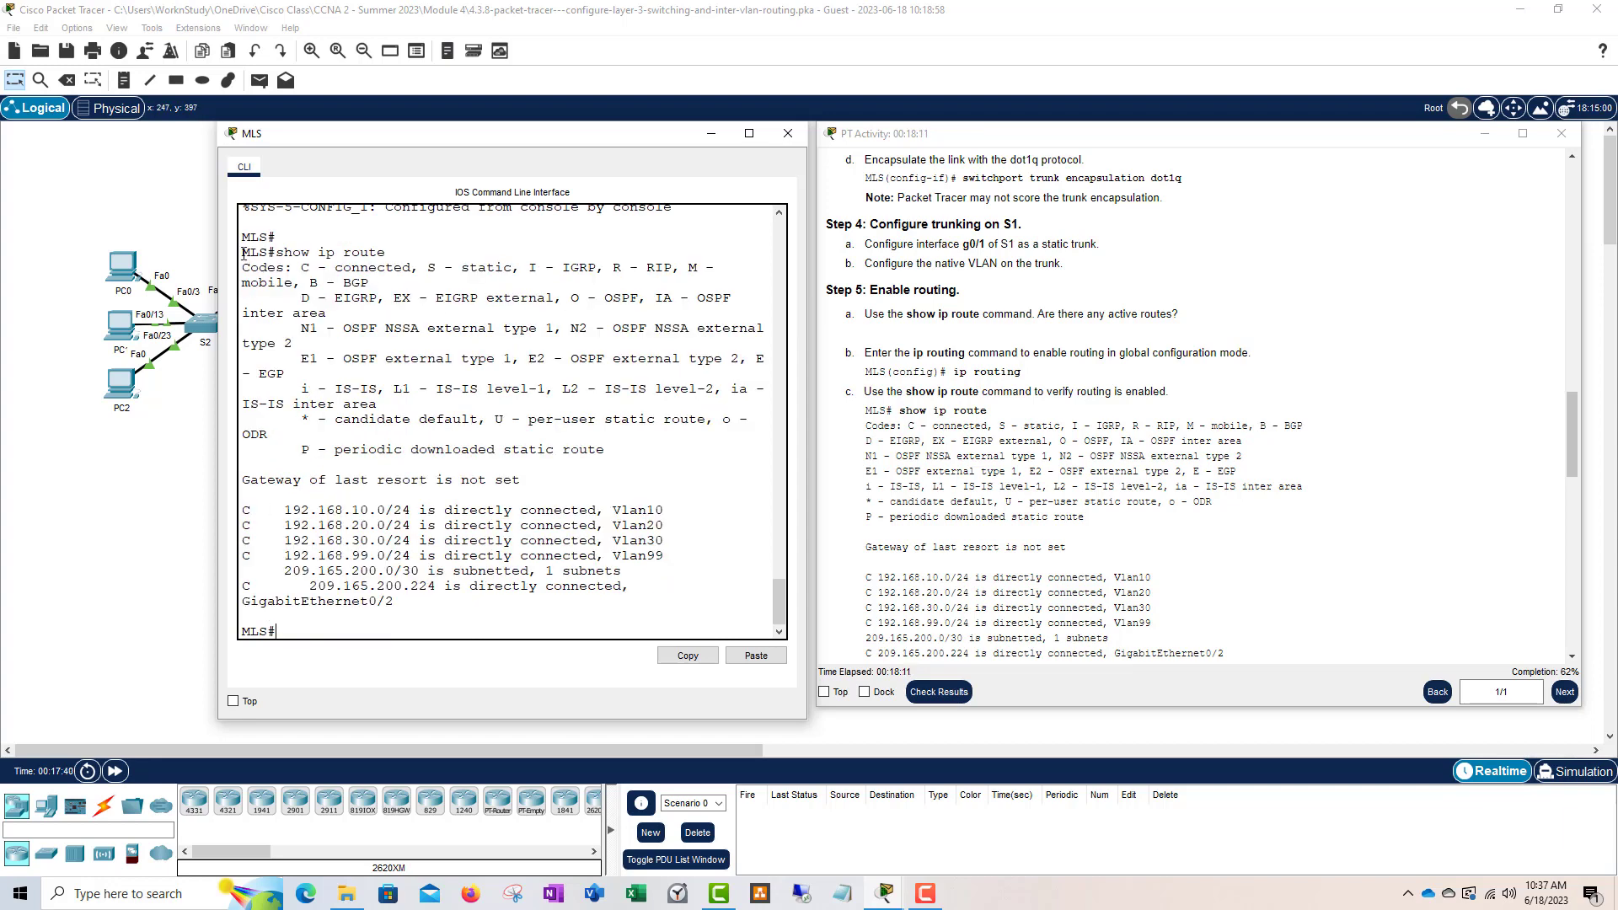
left_click_drag(242, 251, 634, 607)
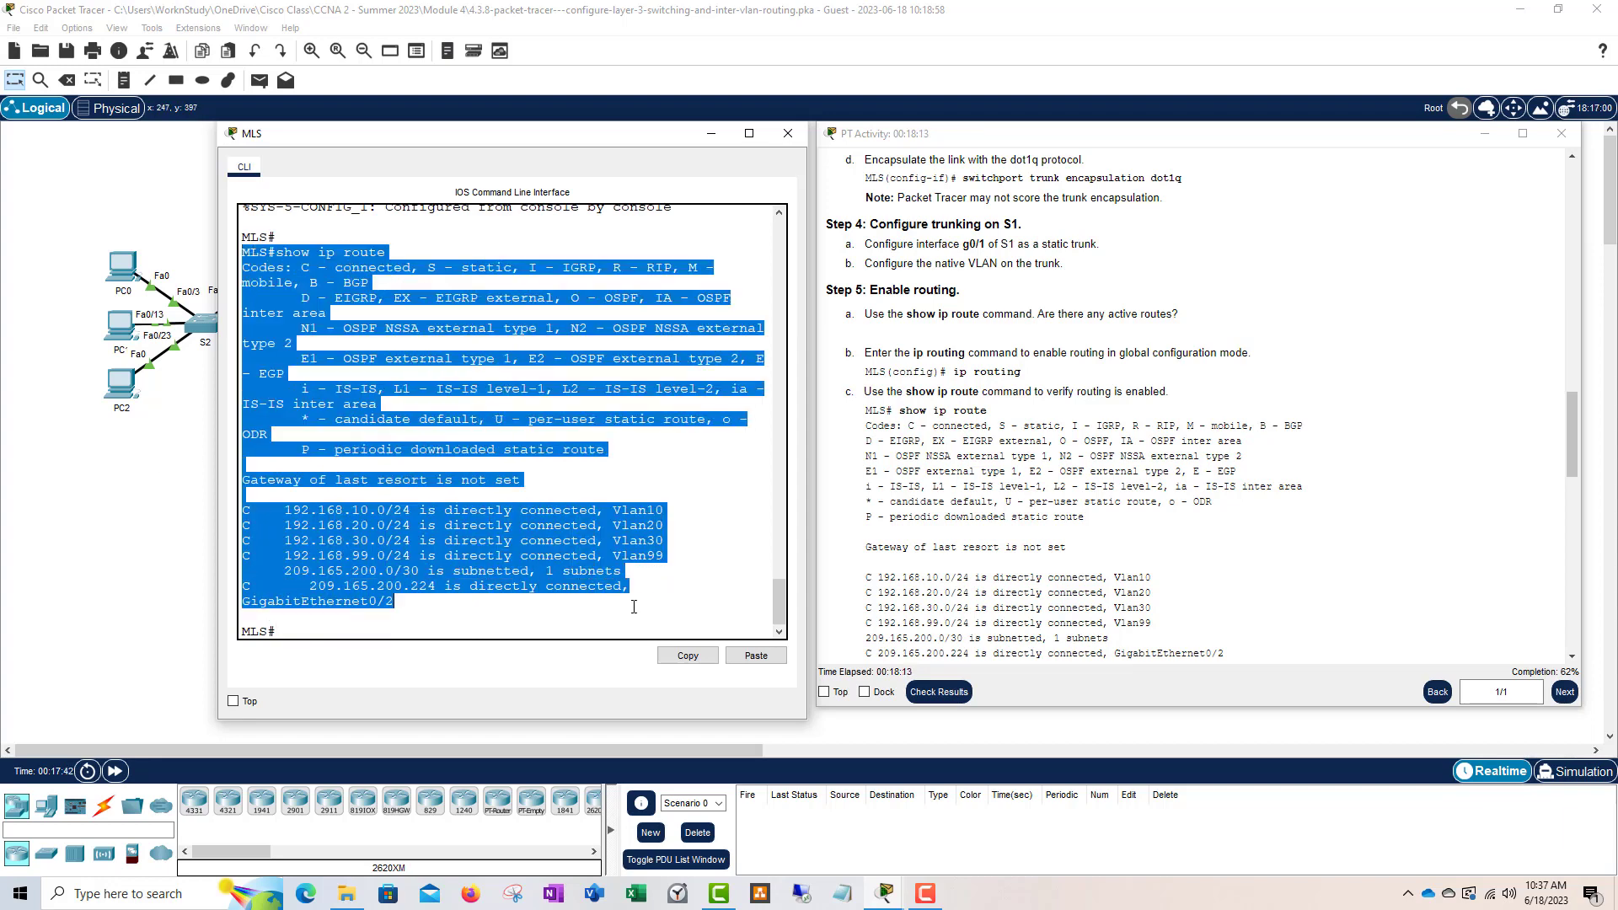
left_click(478, 642)
- Open PC0's Command Prompt for the Step 6 connectivity check and begin a ping command
scroll(1079, 472, "down", 5)
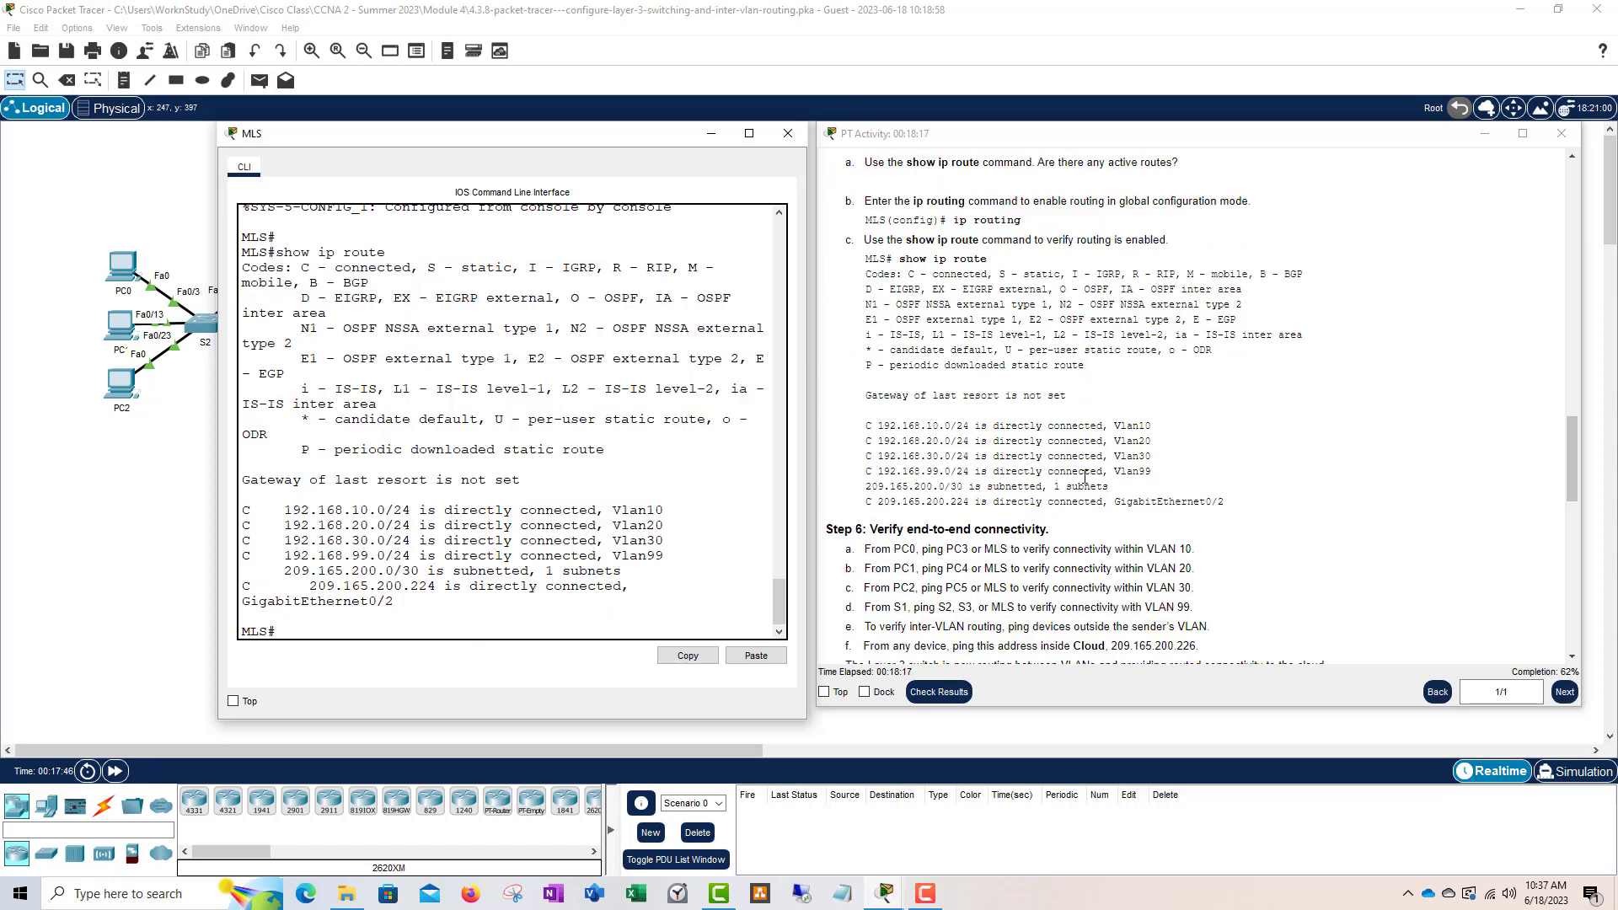
scroll(1073, 462, "down", 2)
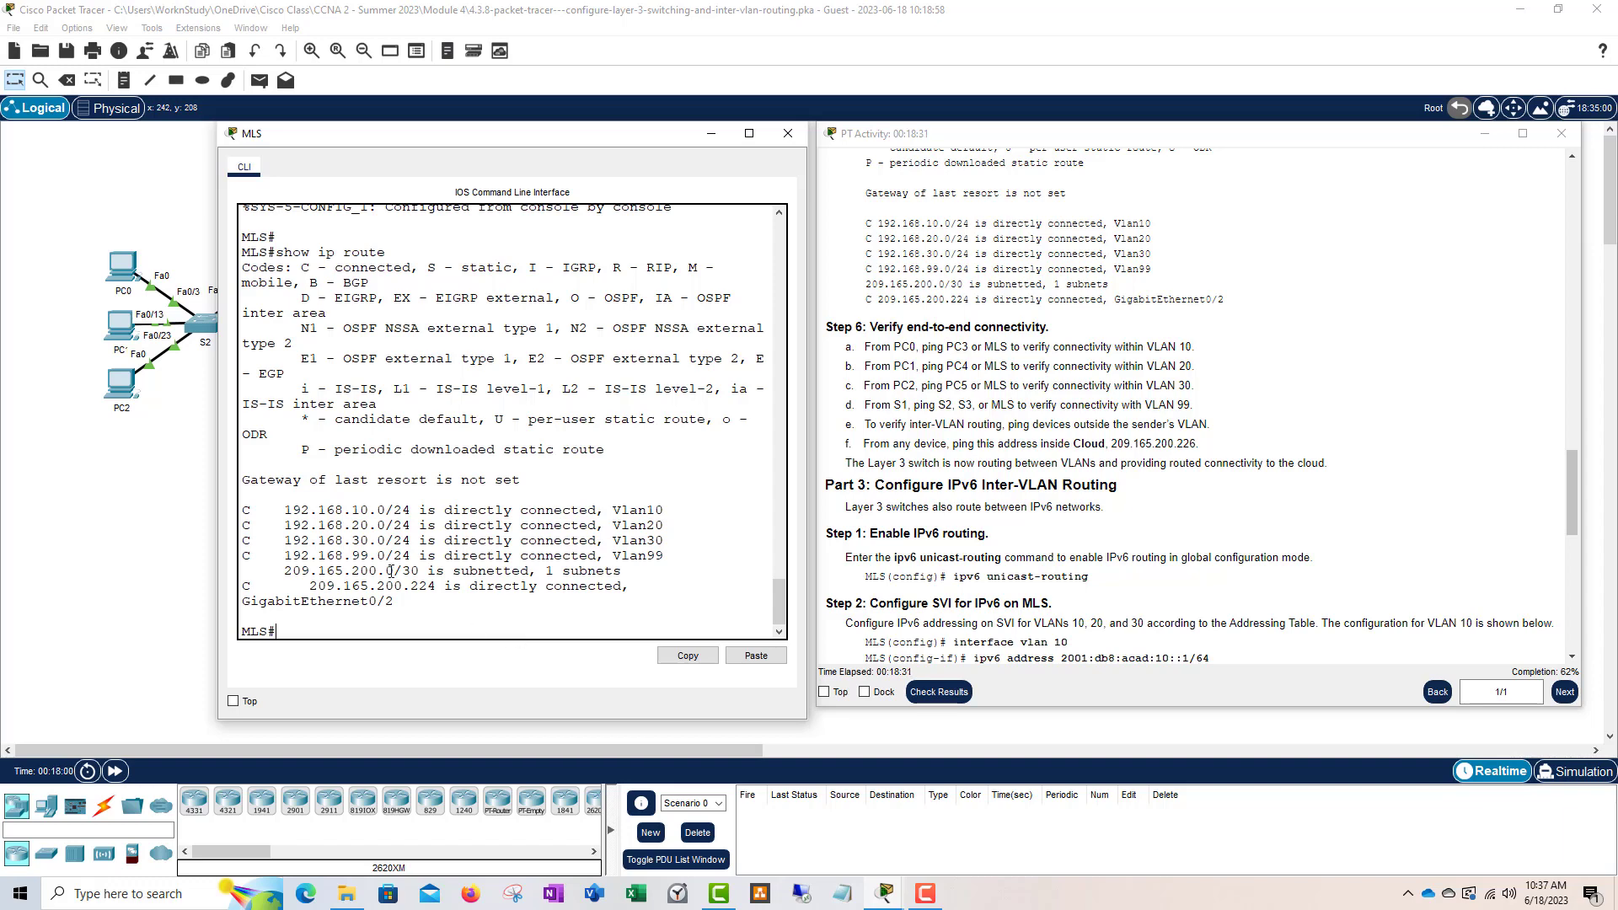
left_click(128, 278)
left_click(128, 278)
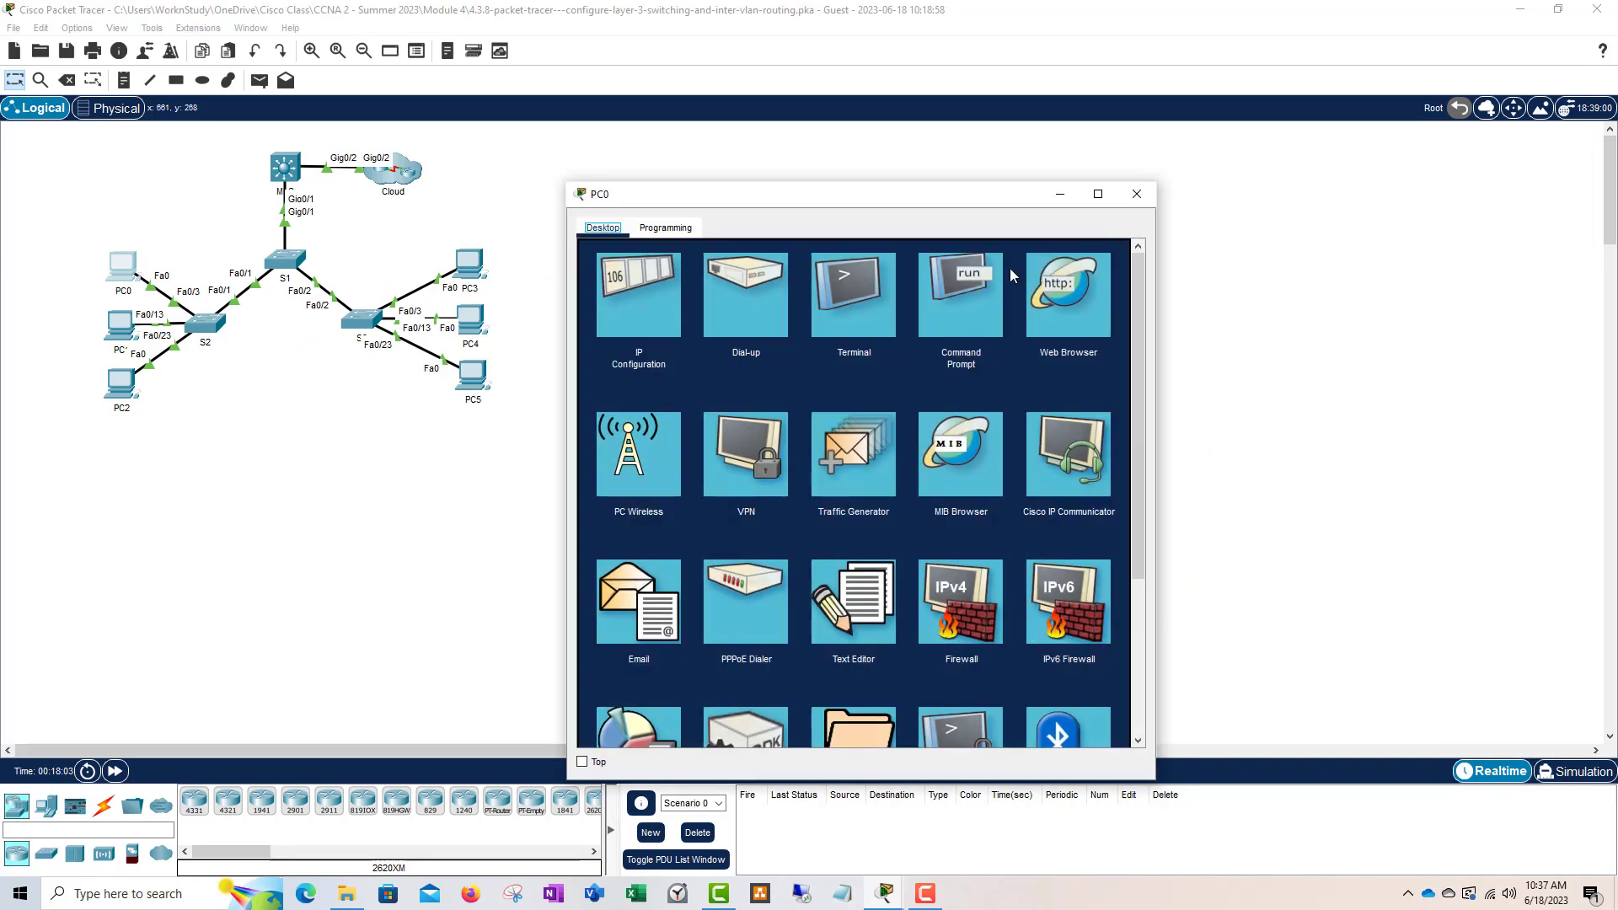
left_click(990, 310)
left_click_drag(969, 196, 779, 159)
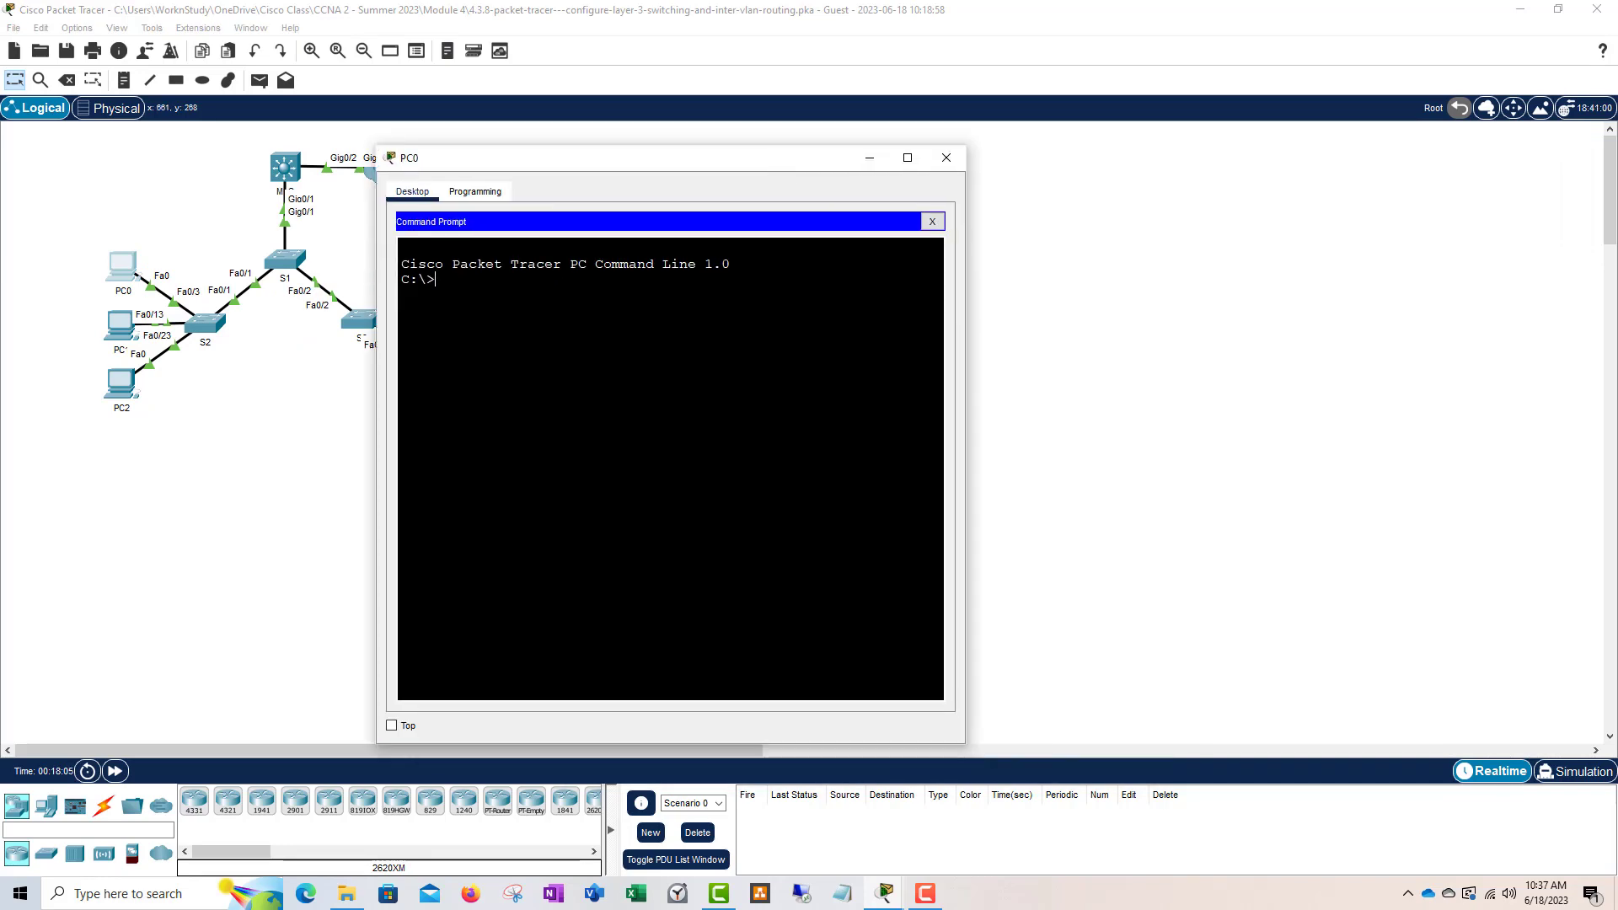
type("ping 10")
- Look up PC3's IPv4 address in the Addressing Table of the activity instructions
mouse_move(895, 891)
left_click(874, 841)
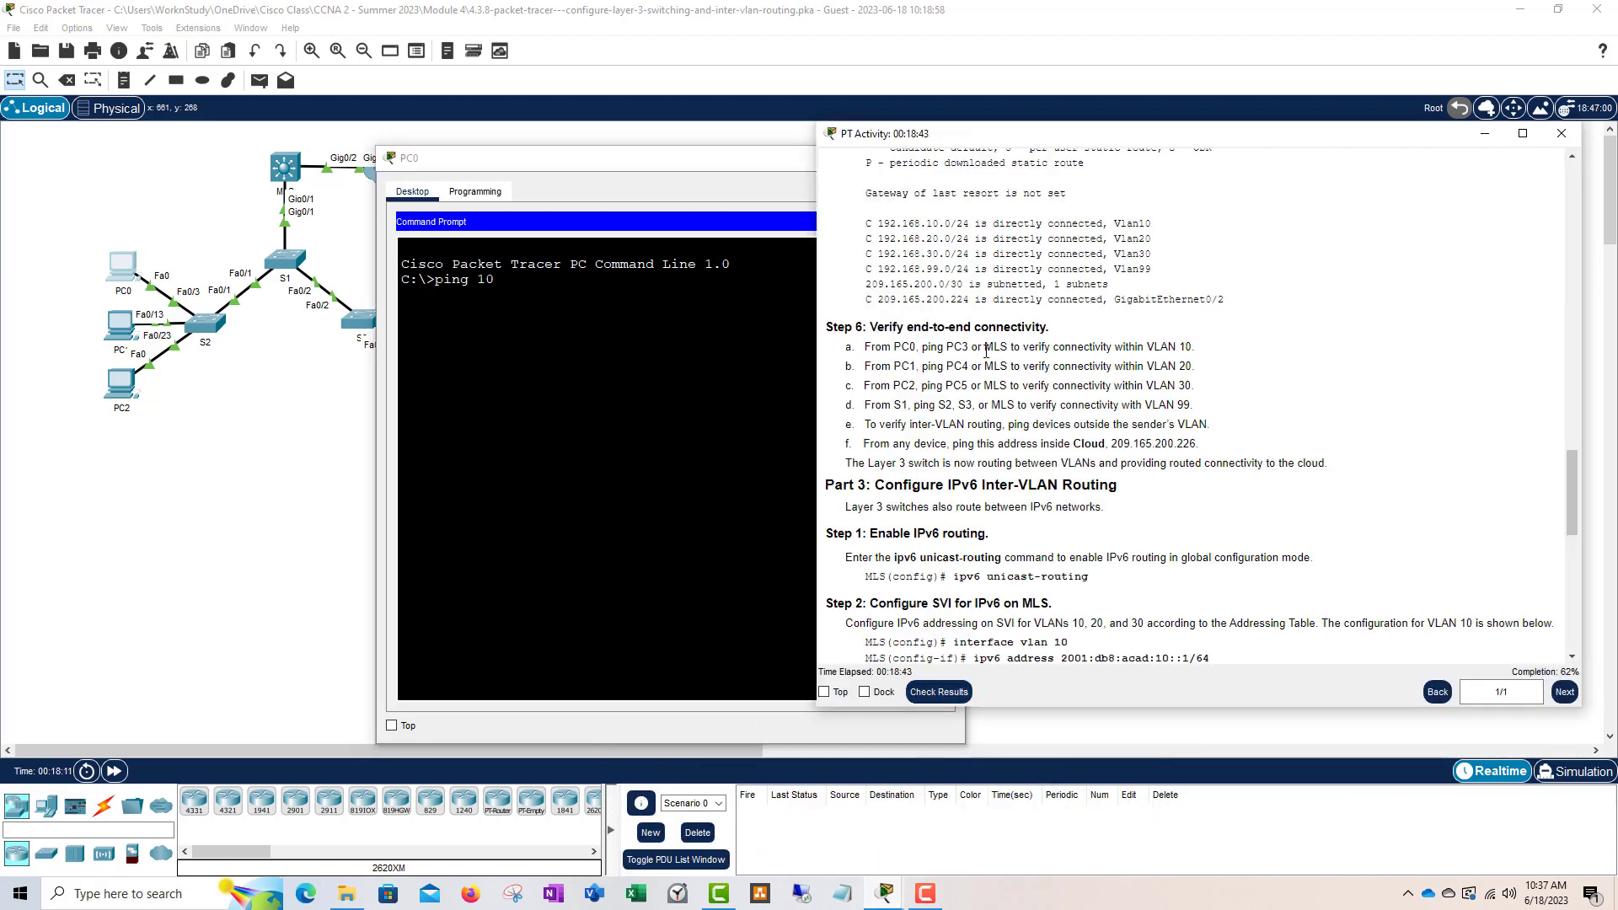
scroll(1227, 405, "up", 6)
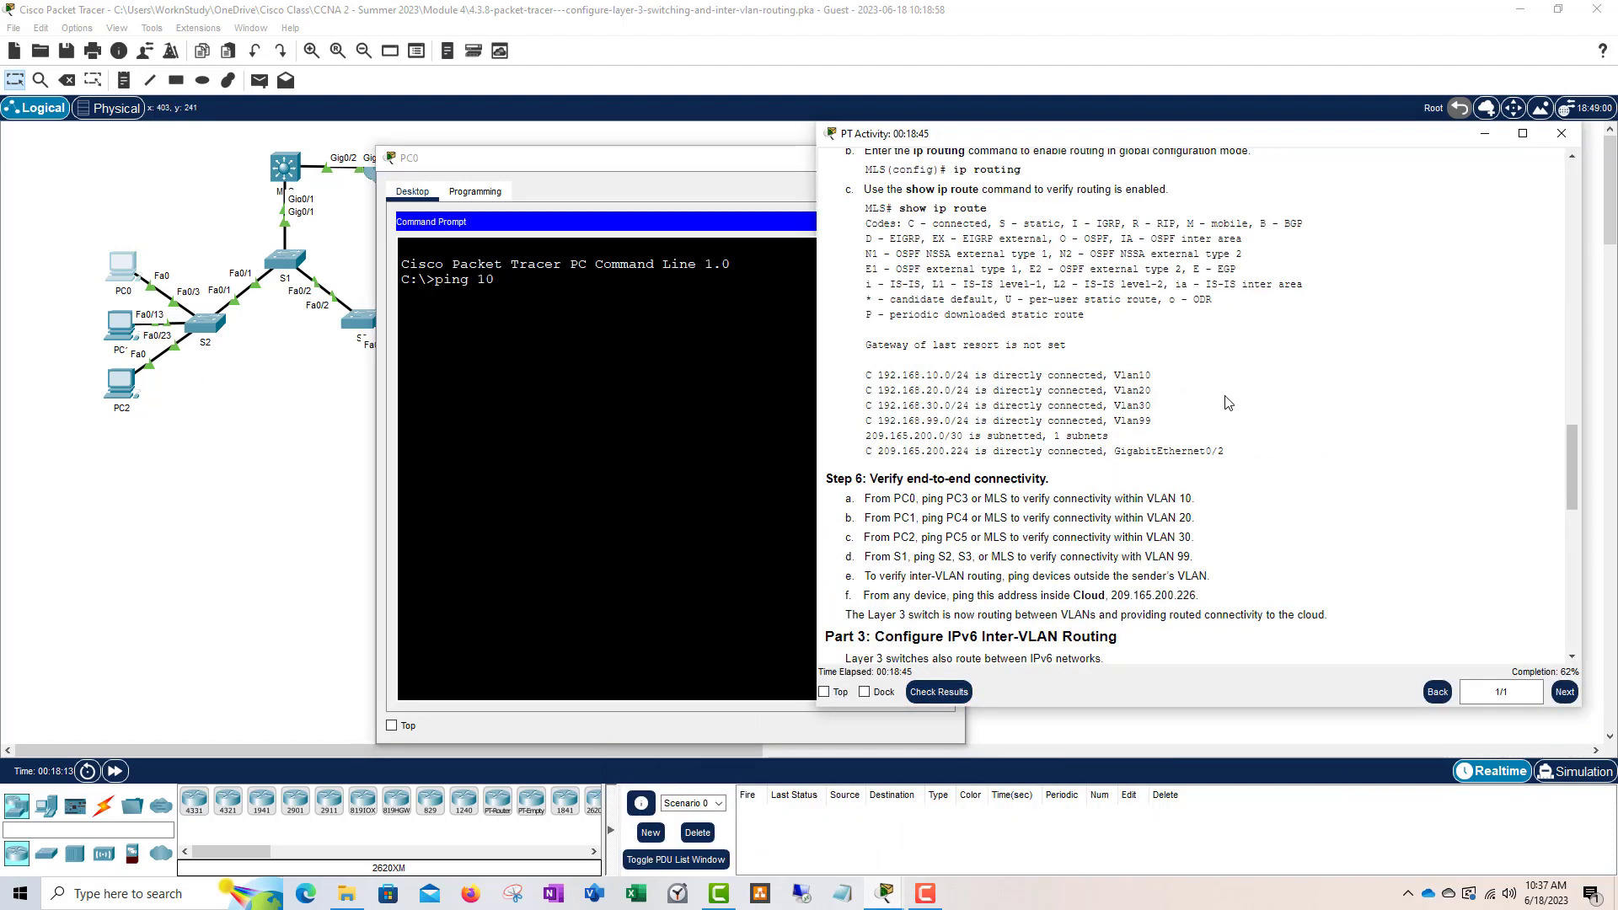
scroll(1227, 405, "up", 15)
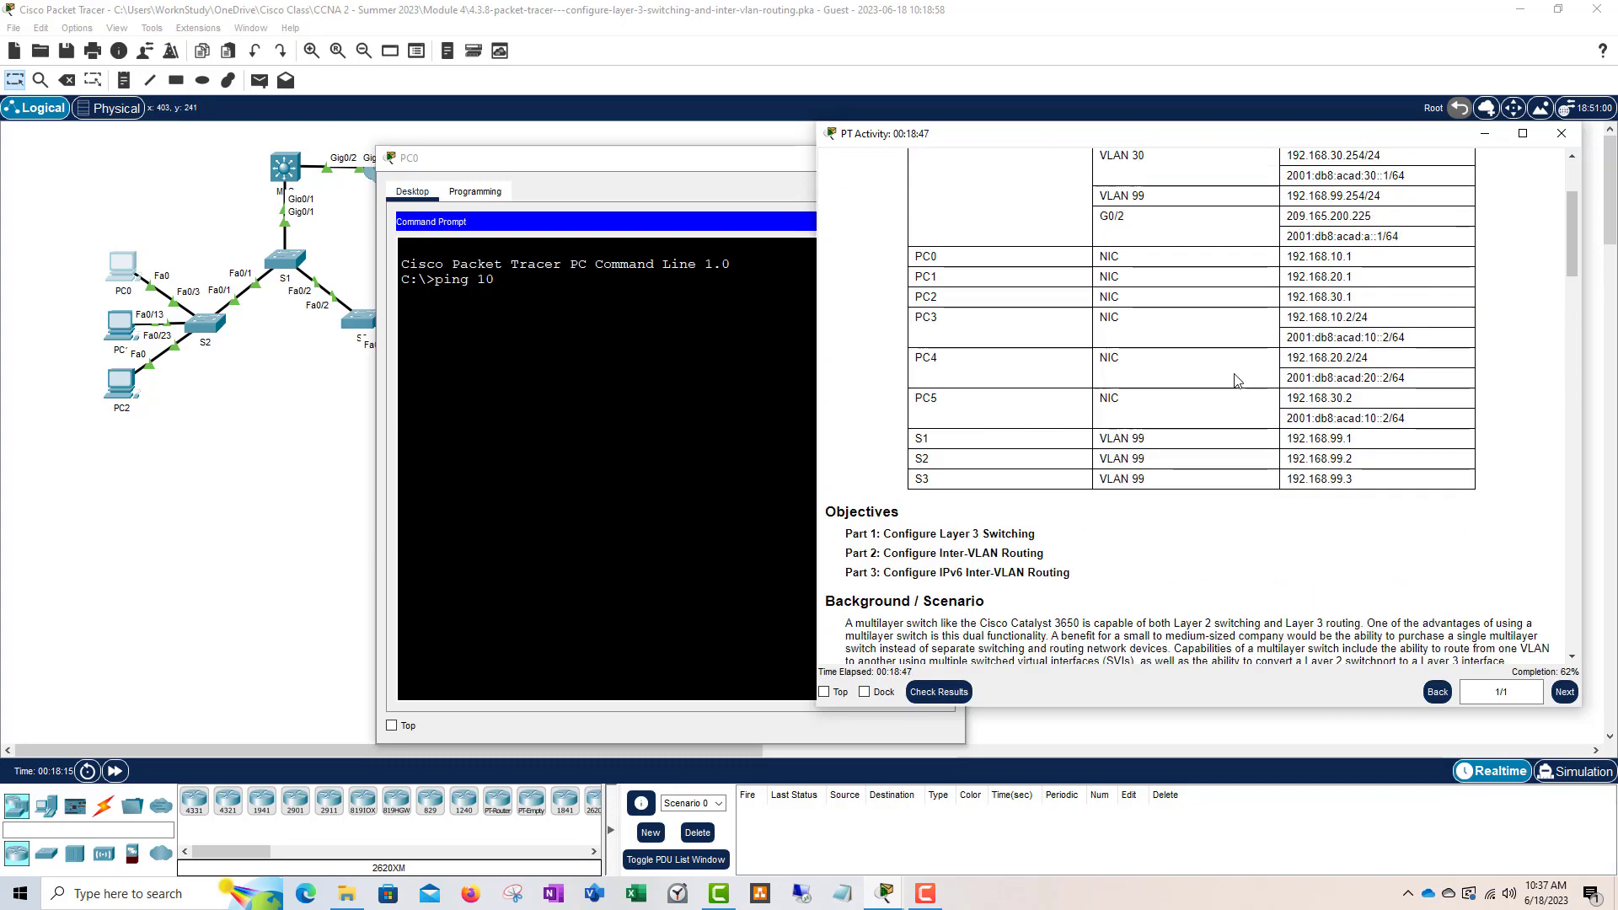
left_click_drag(1362, 318, 1299, 318)
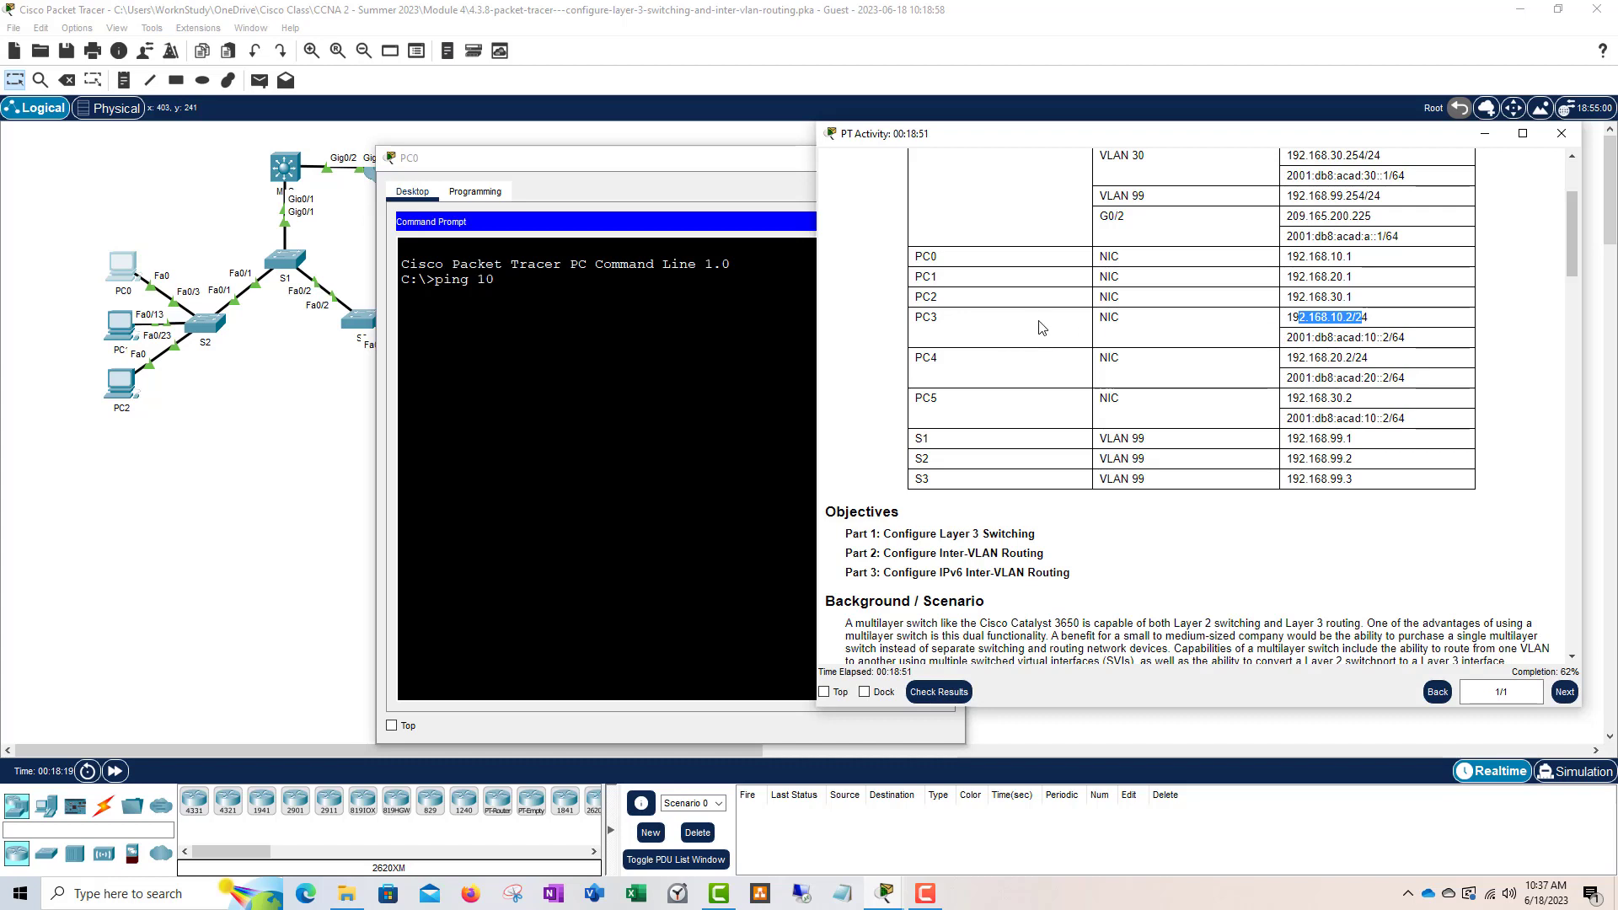
- Ping PC3 at 192.168.10.2 from PC0 to test connectivity within VLAN 10, and close the PC0 window
left_click(792, 346)
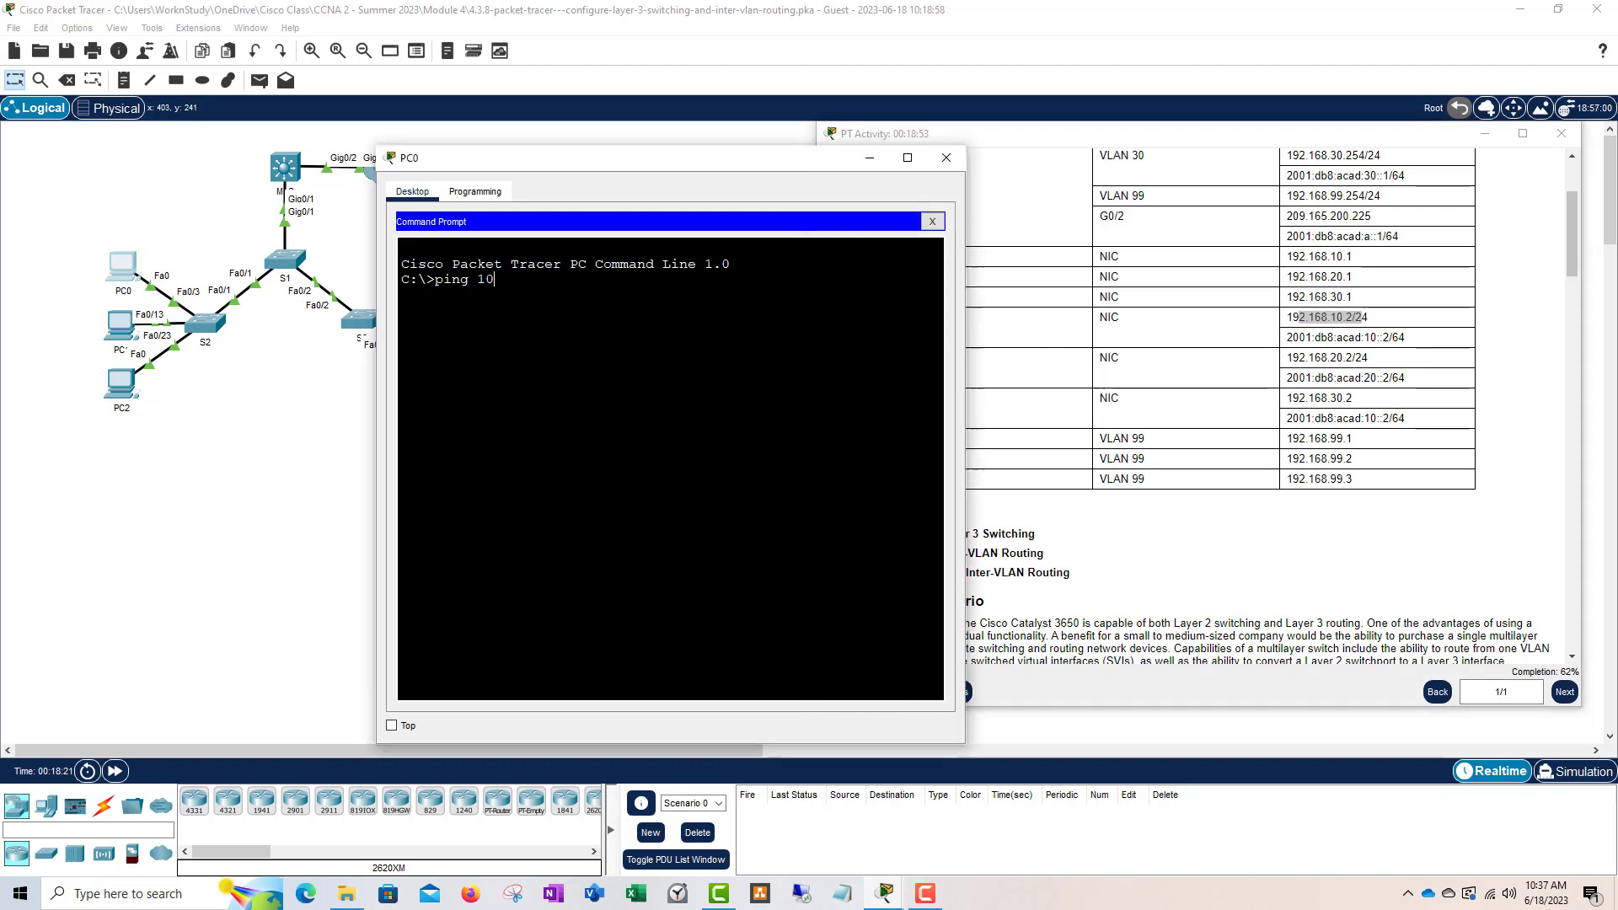
key("BackSpace")
type("92.1")
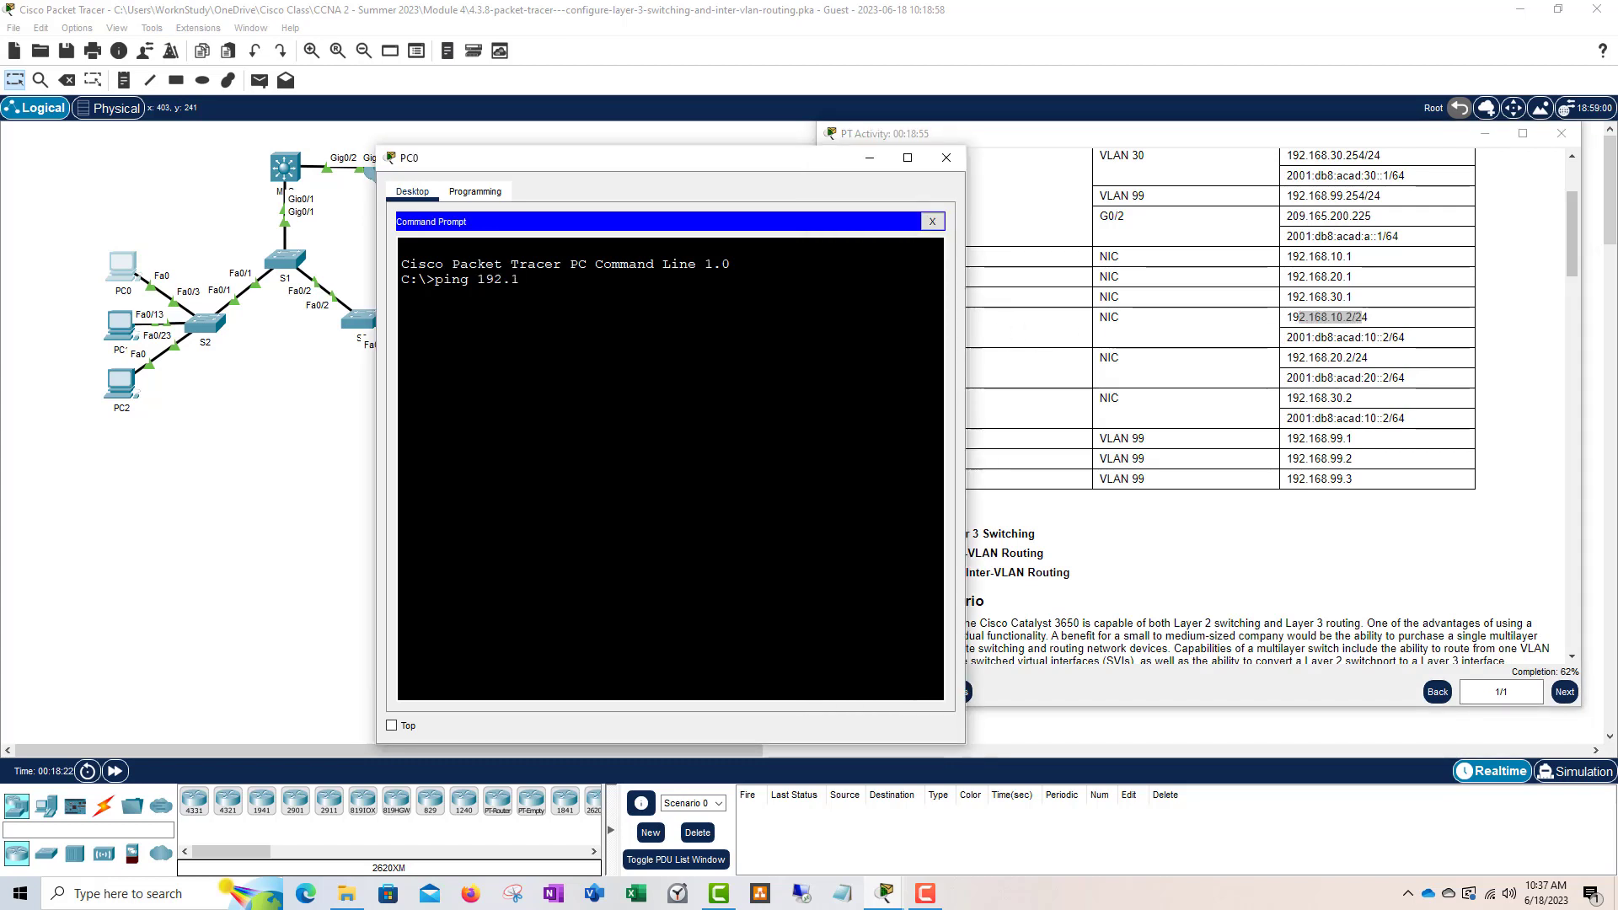
type("68.10.2")
key("Return")
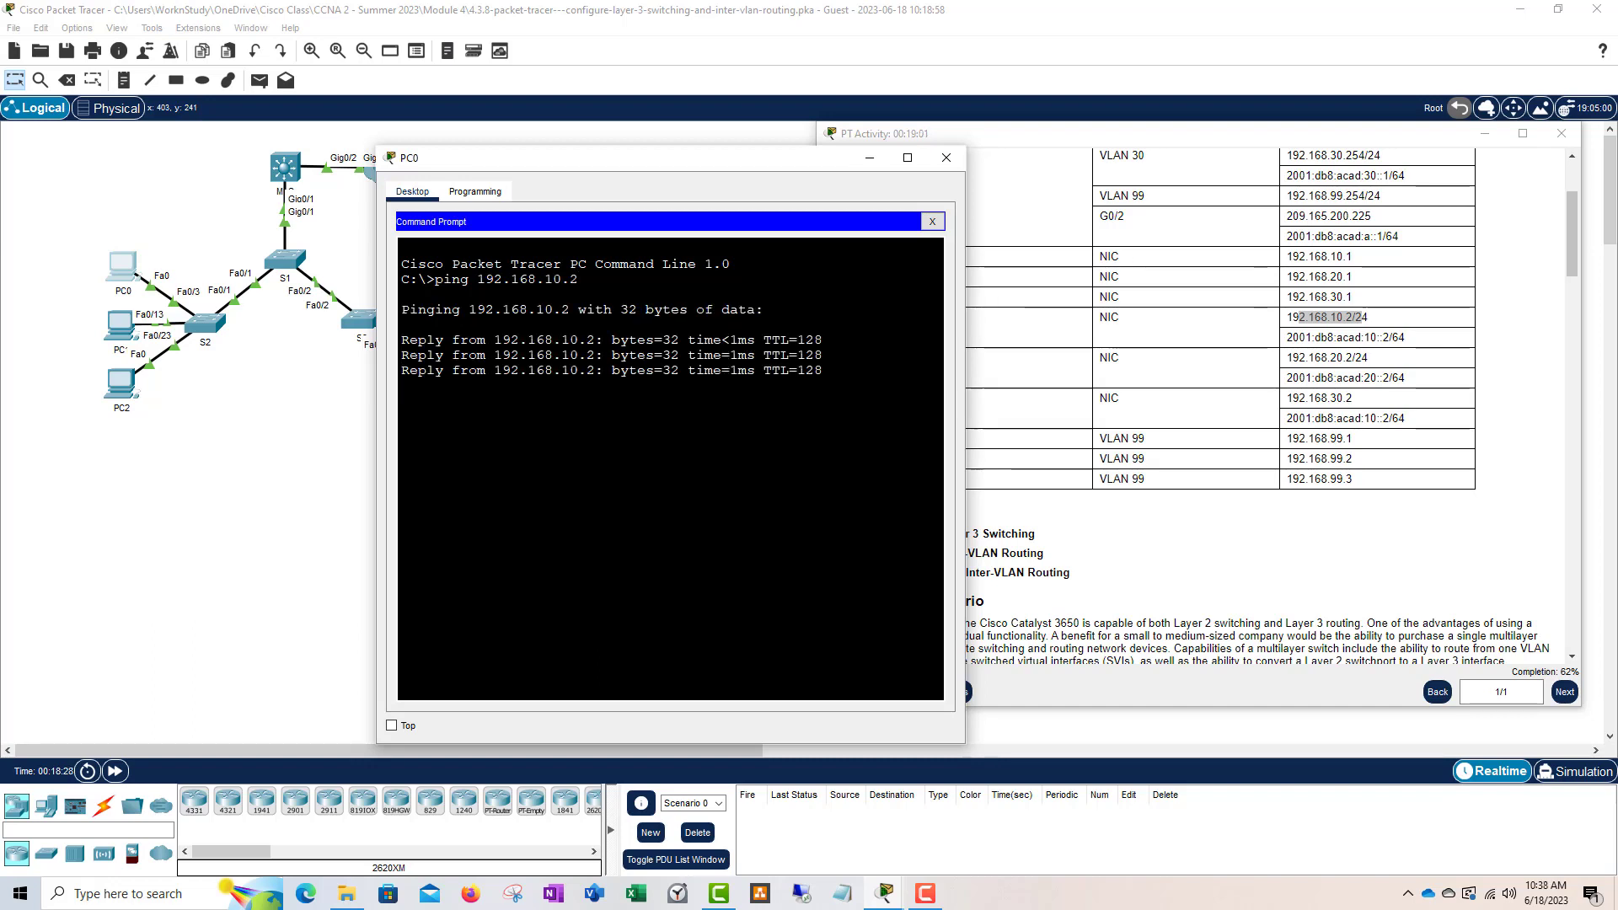
left_click(946, 158)
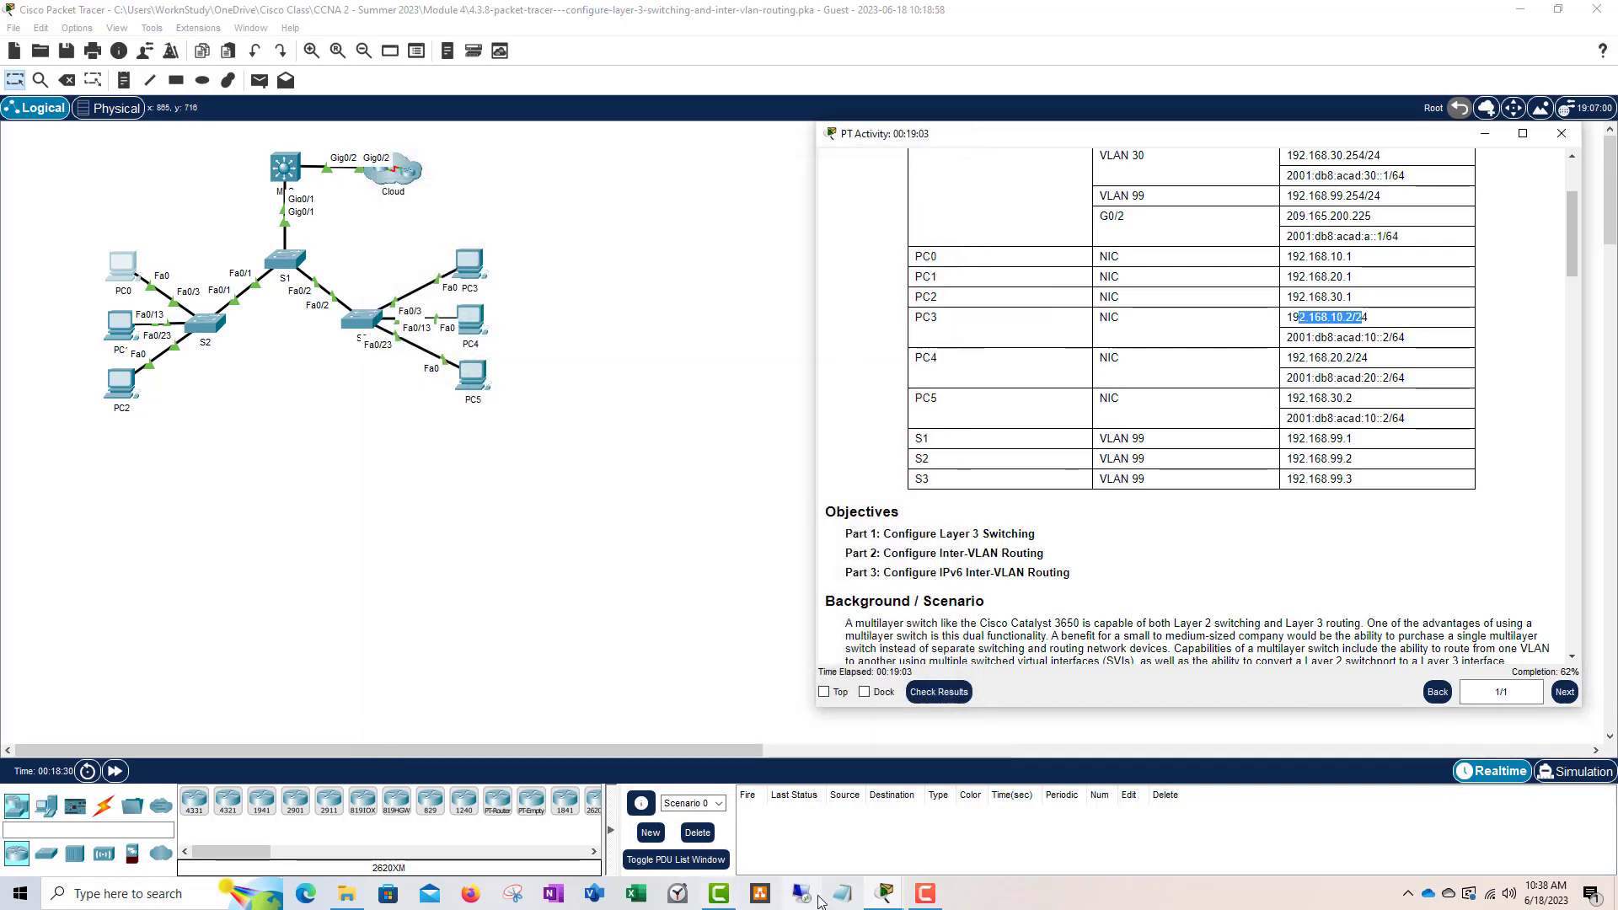
- Return to the activity instructions and read the start of Part 3 on configuring IPv6 inter-VLAN routing
left_click(885, 893)
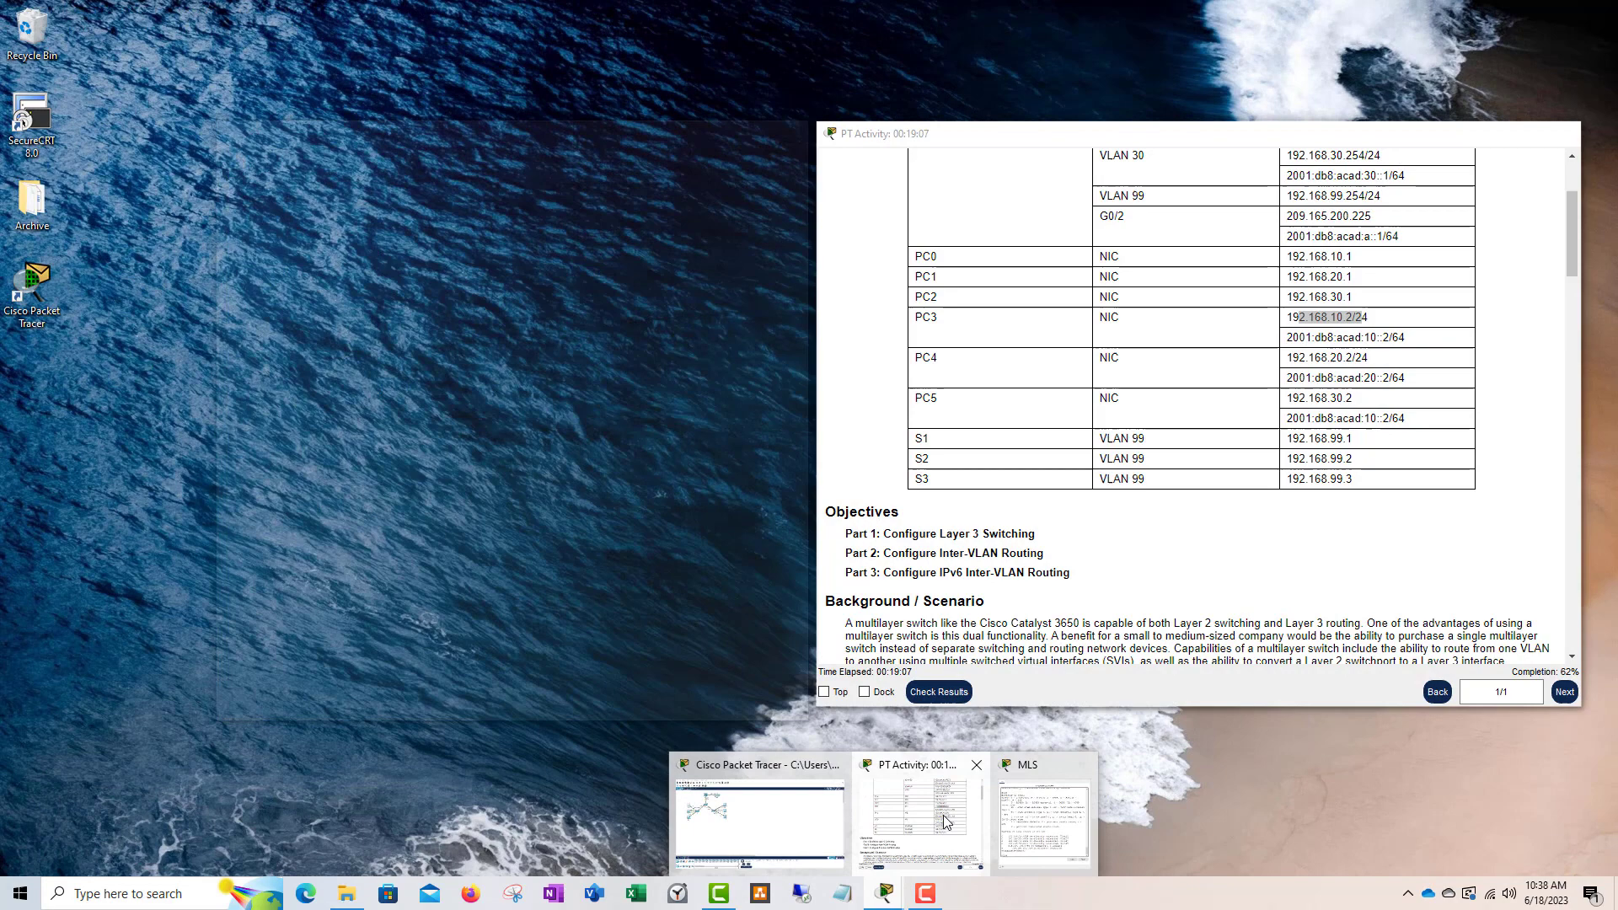
left_click(942, 815)
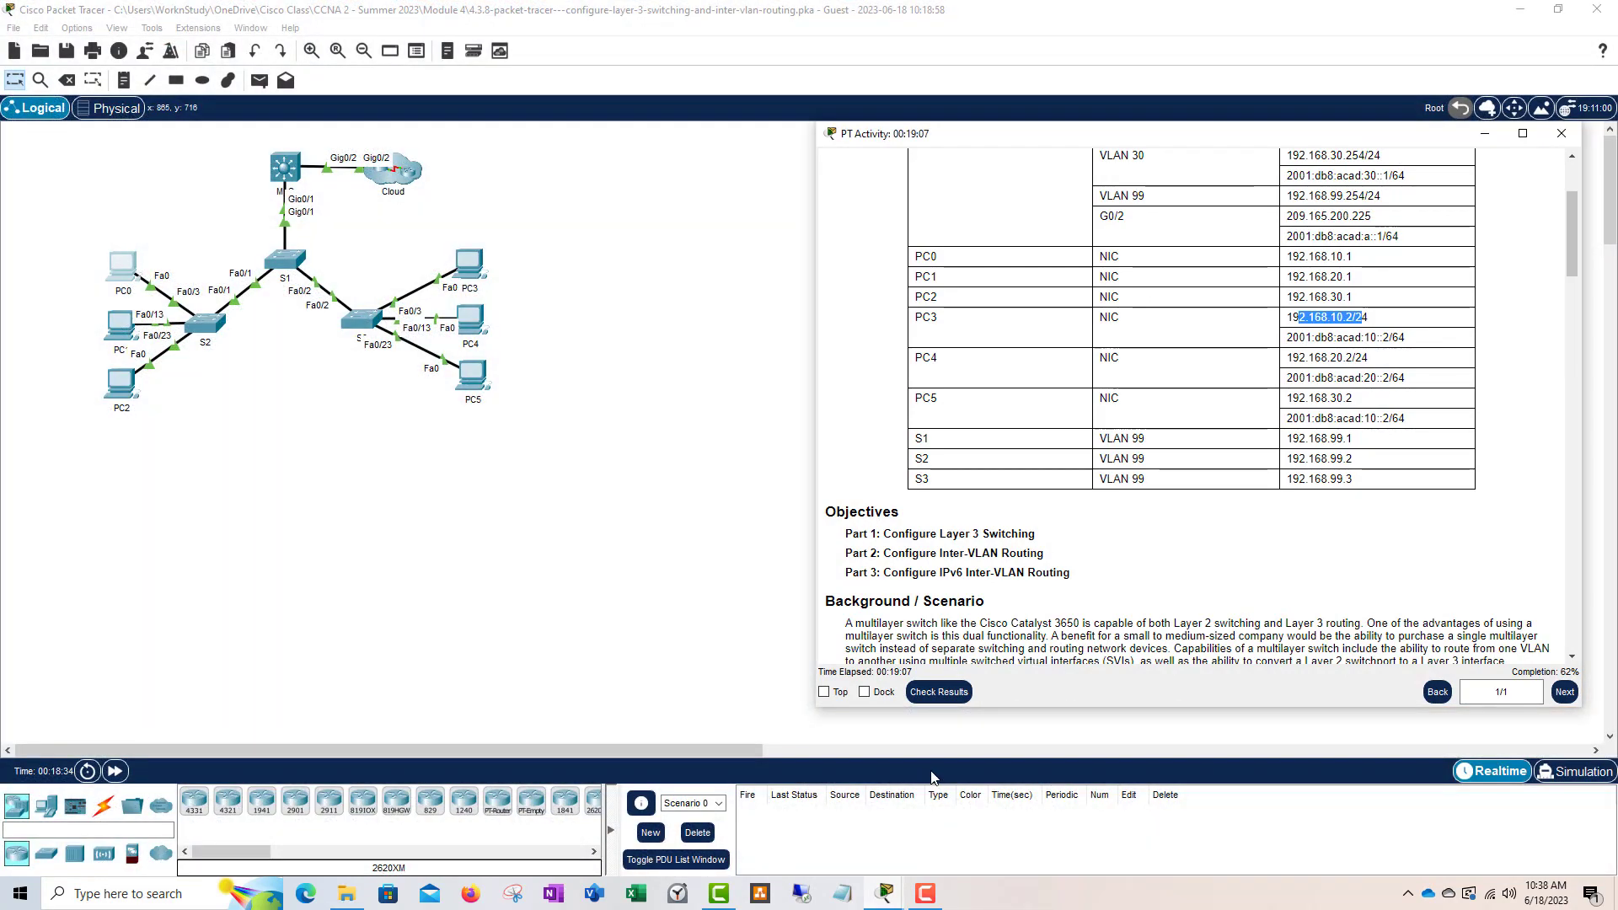
left_click(884, 893)
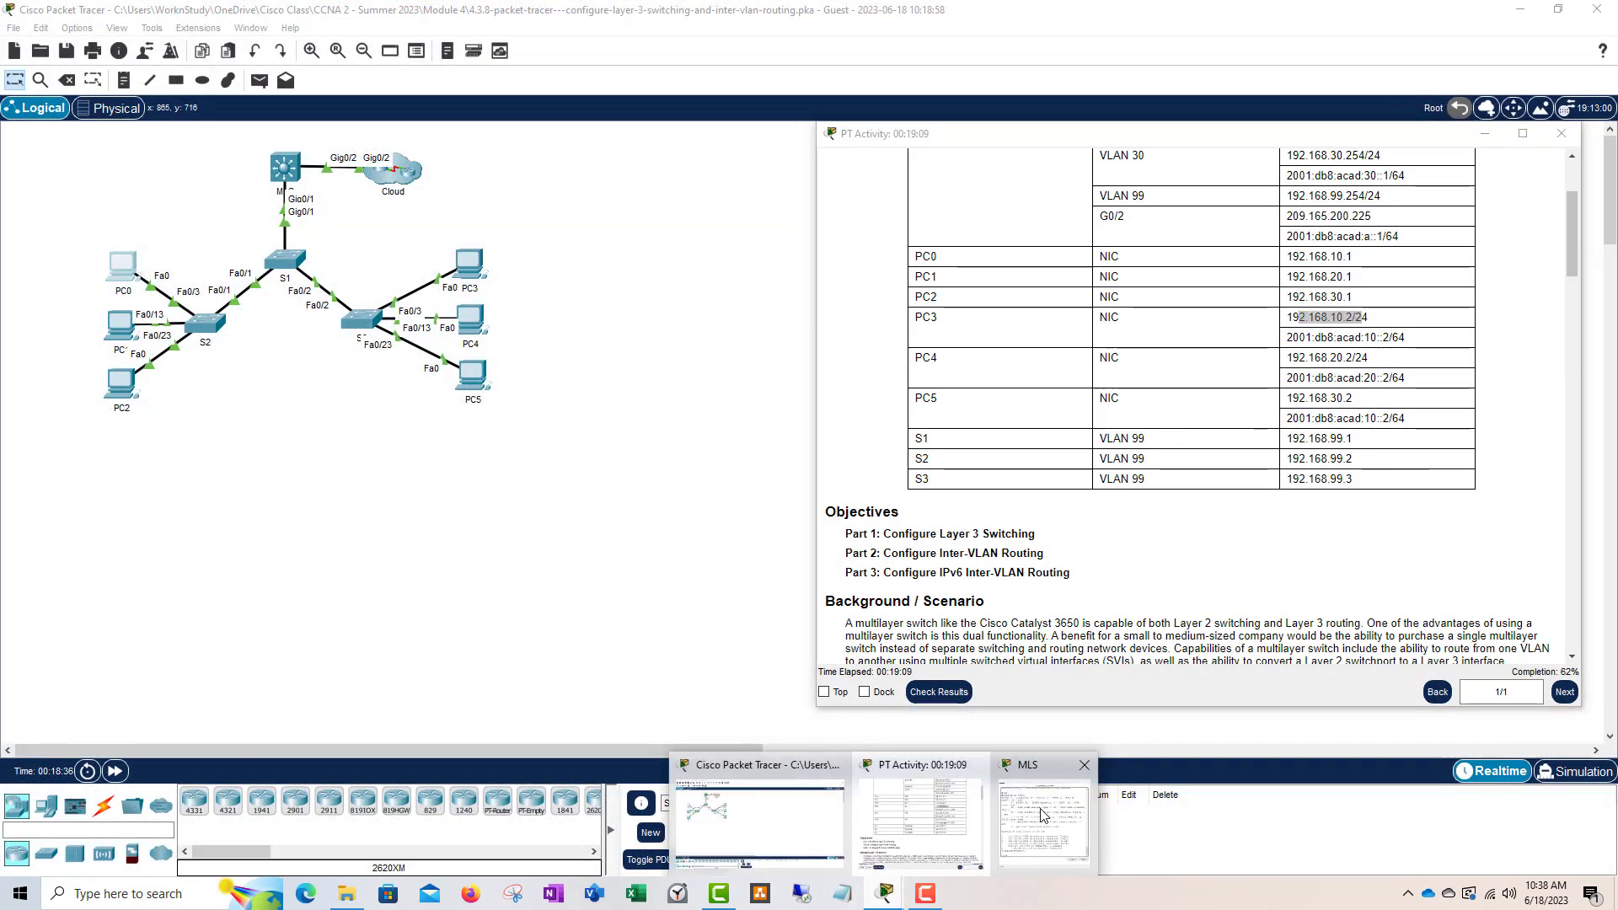
mouse_move(1052, 826)
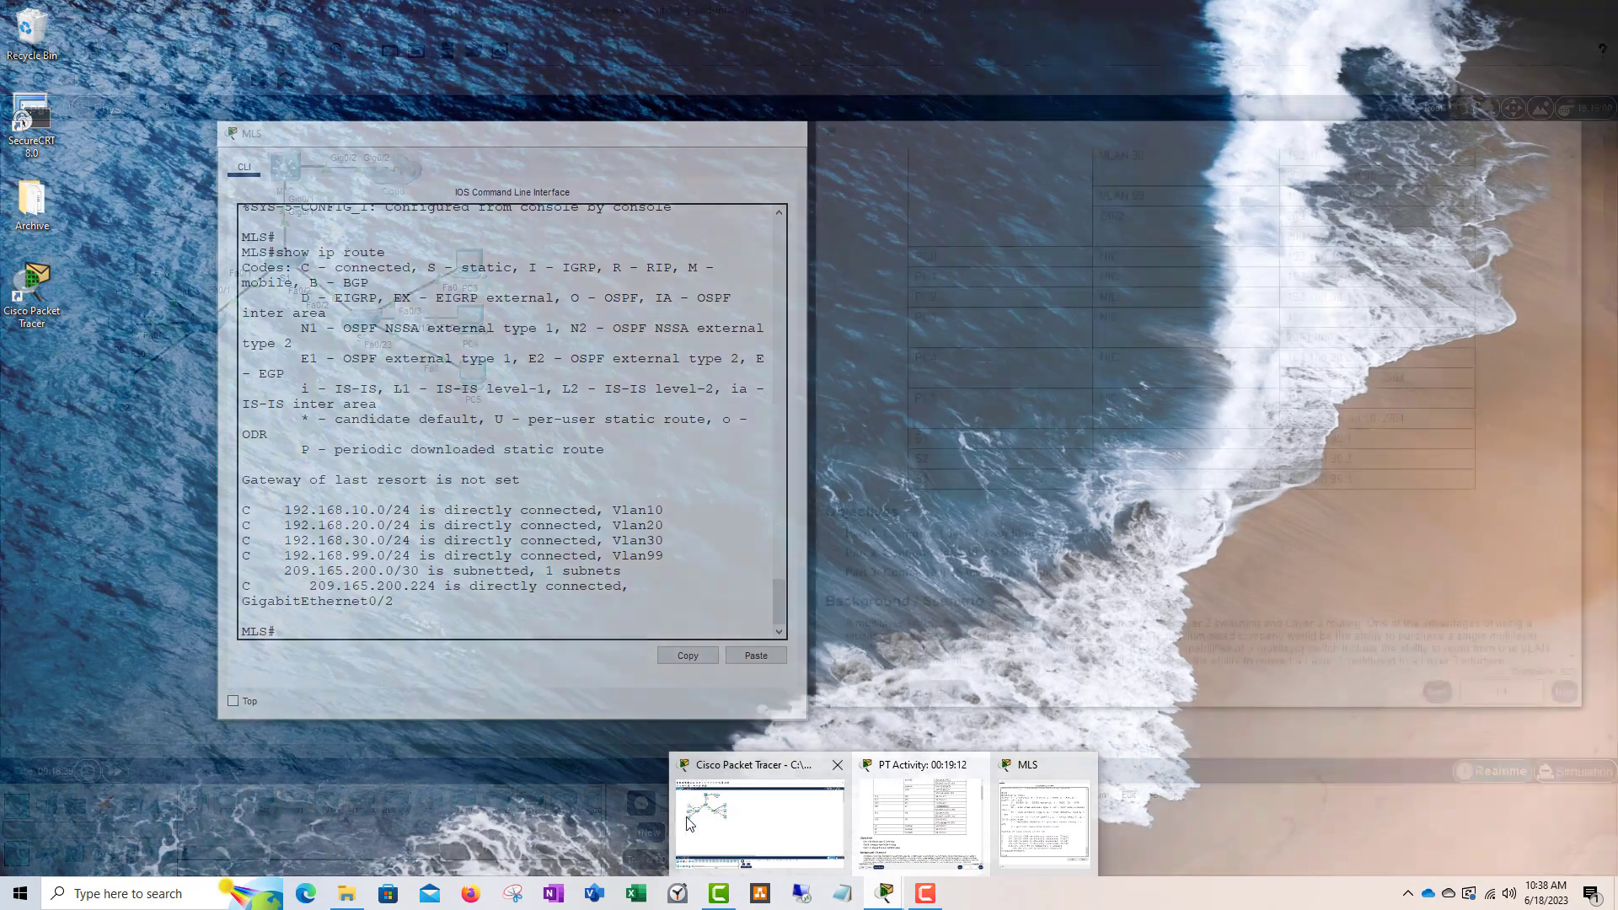
left_click(746, 821)
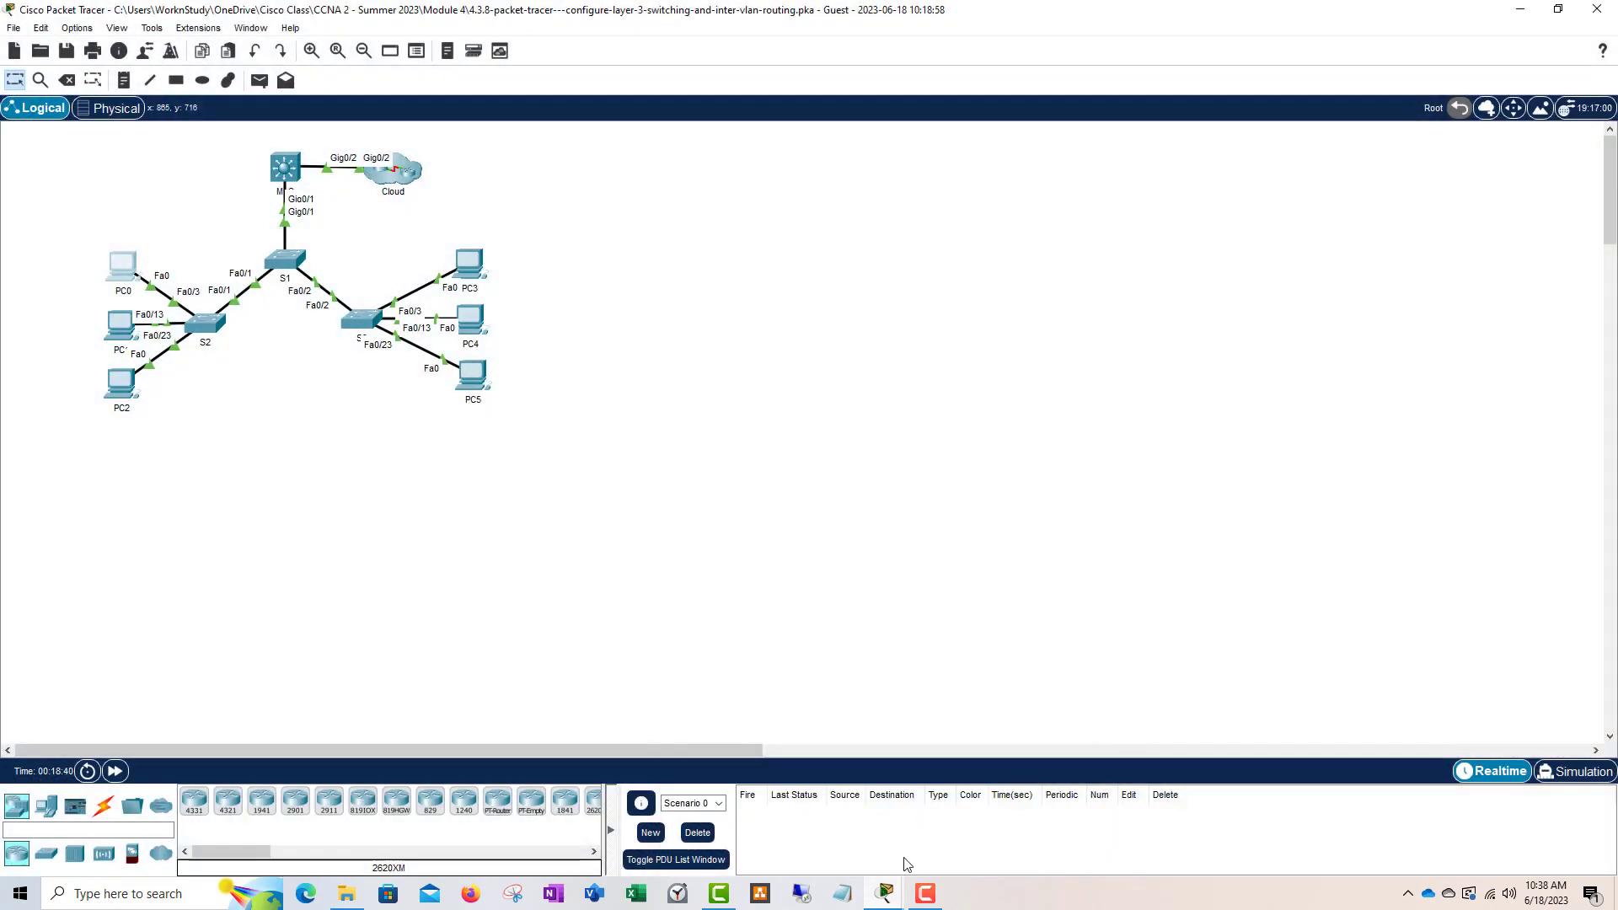
left_click(885, 894)
left_click(924, 824)
scroll(1151, 431, "down", 2)
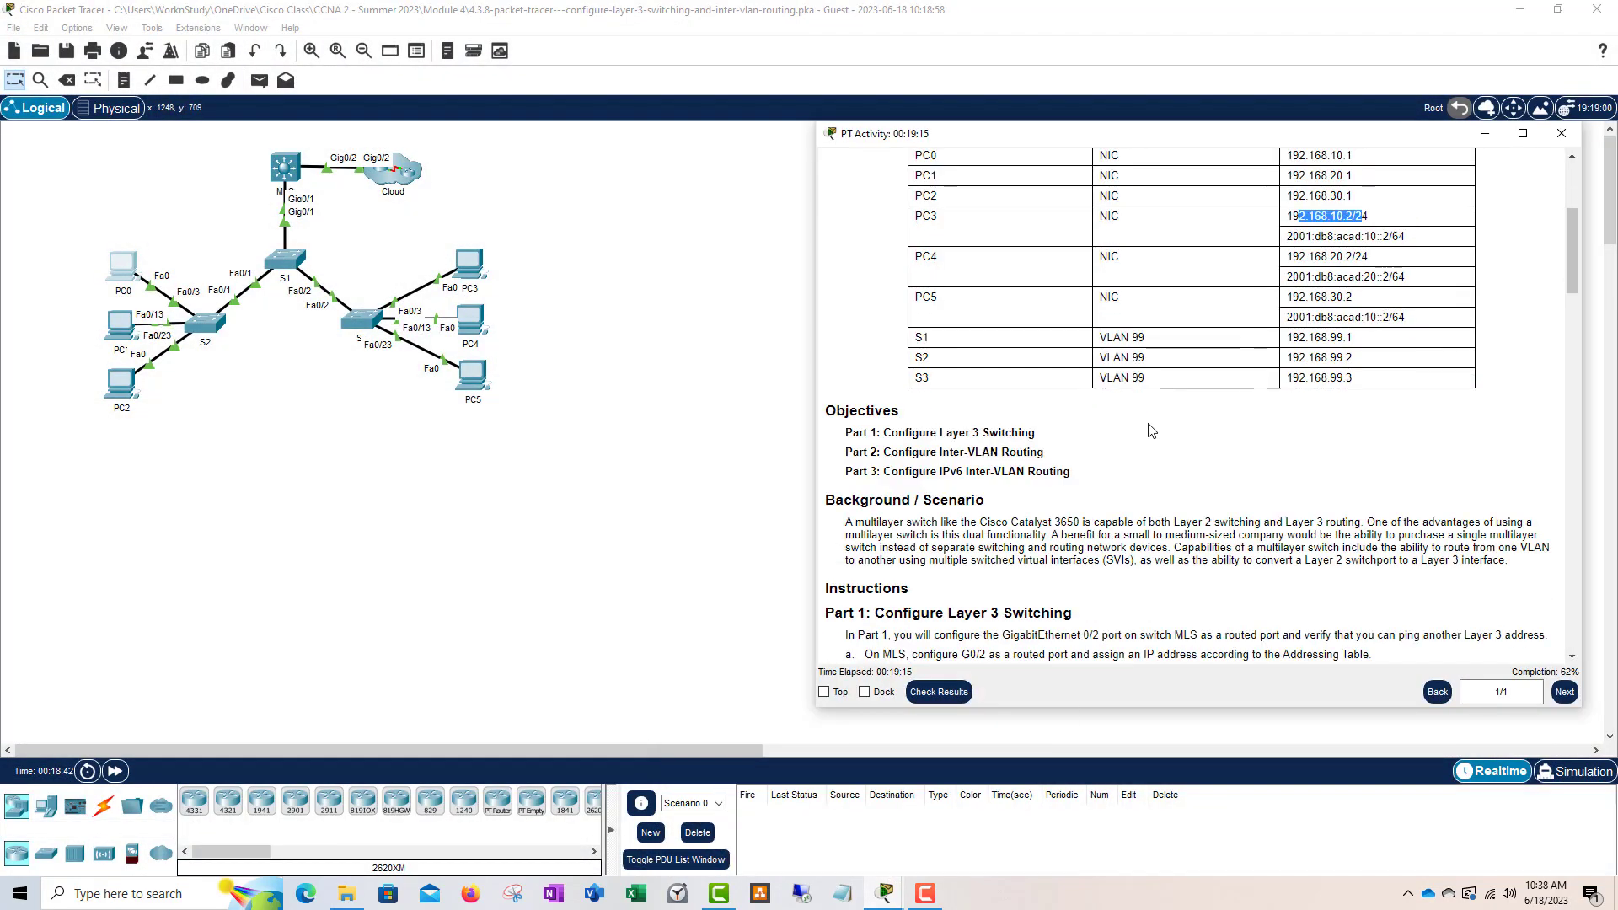
scroll(1151, 430, "down", 20)
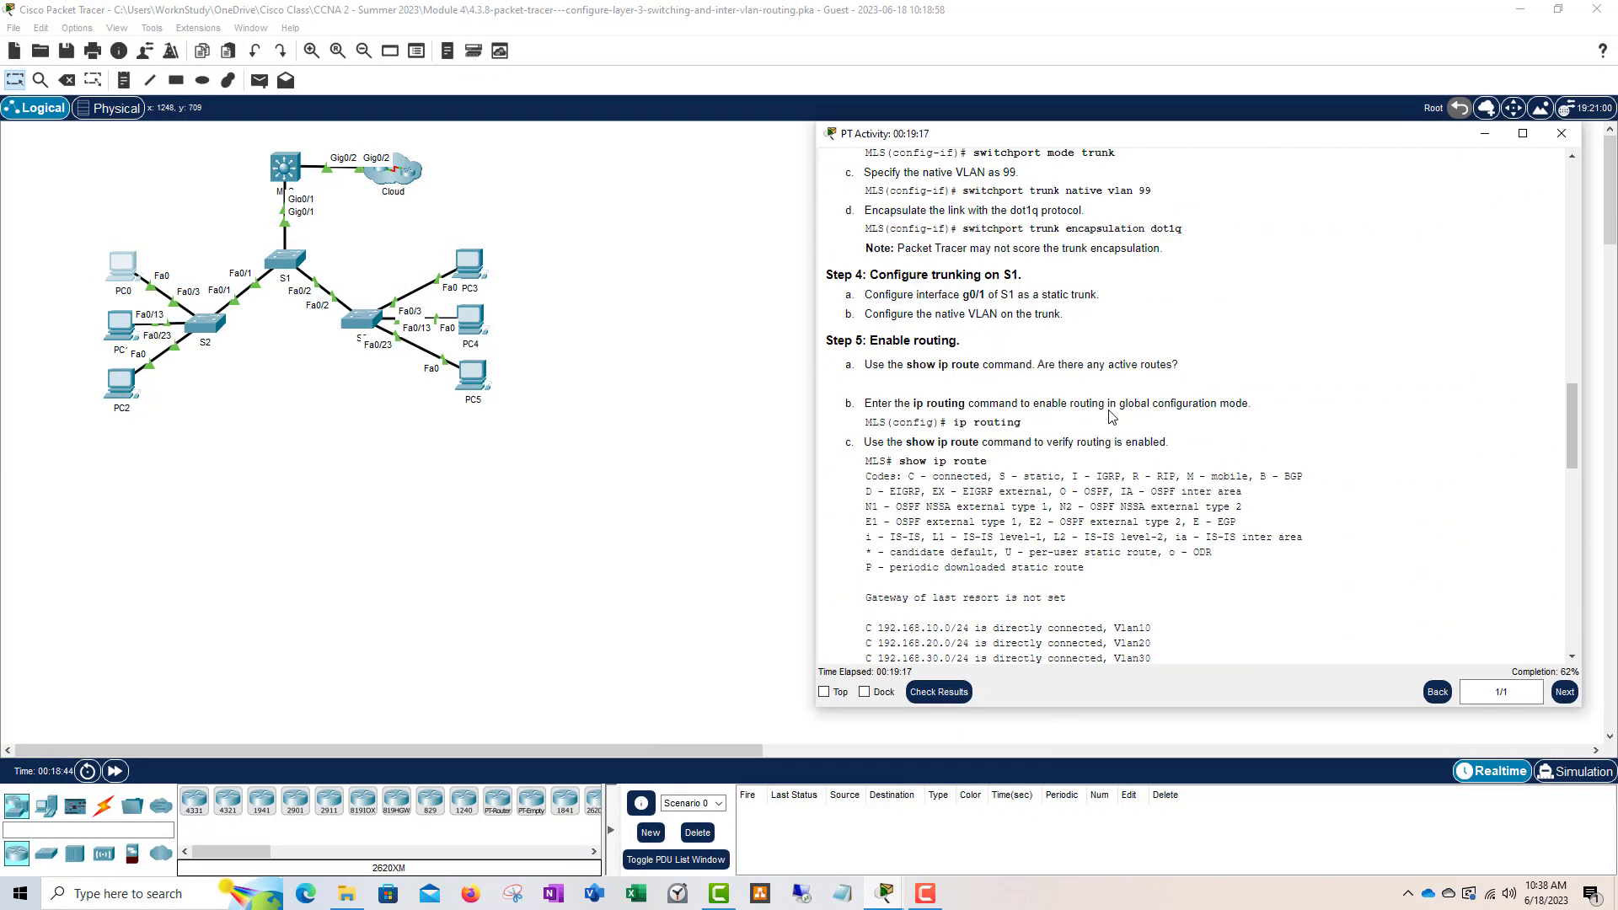
scroll(1110, 416, "down", 13)
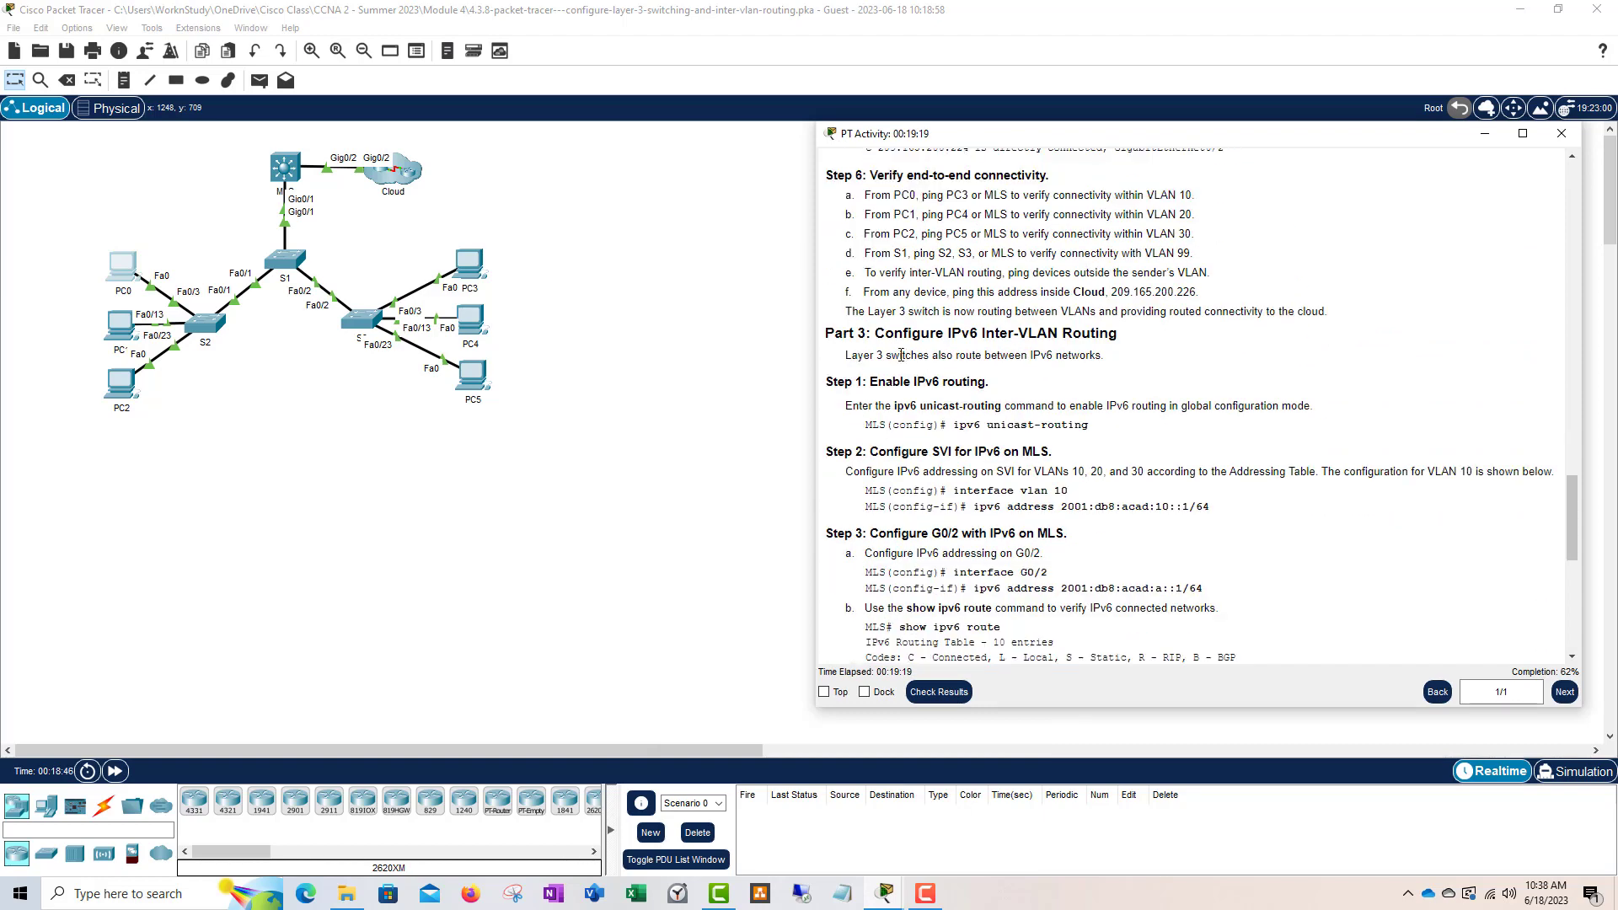
scroll(893, 350, "down", 1)
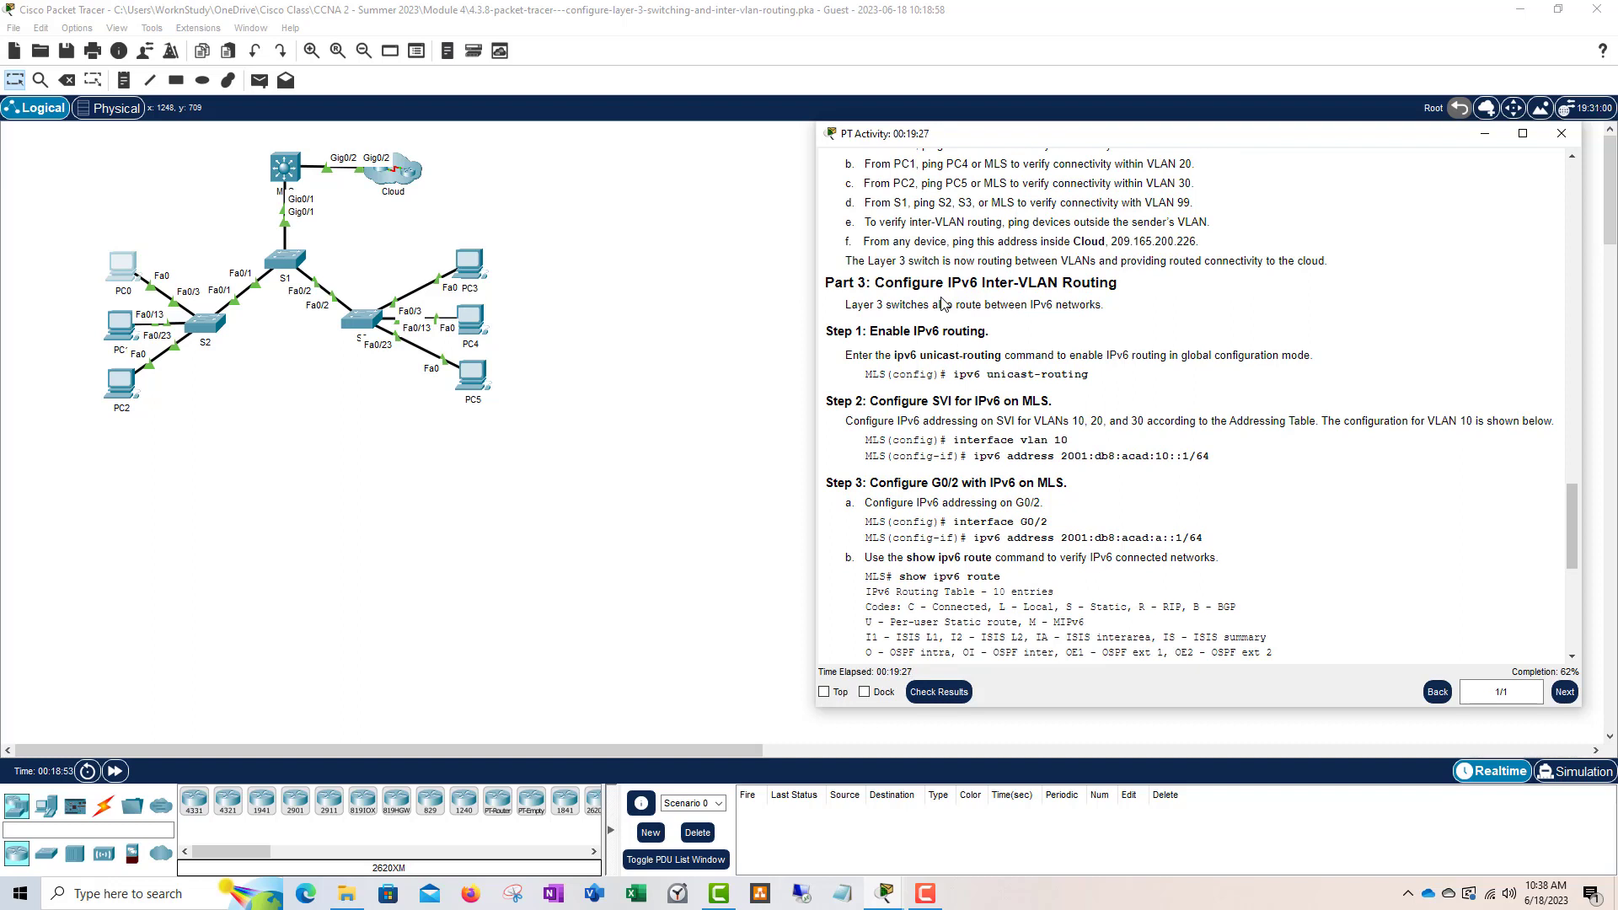
left_click_drag(1119, 284, 825, 283)
left_click(902, 300)
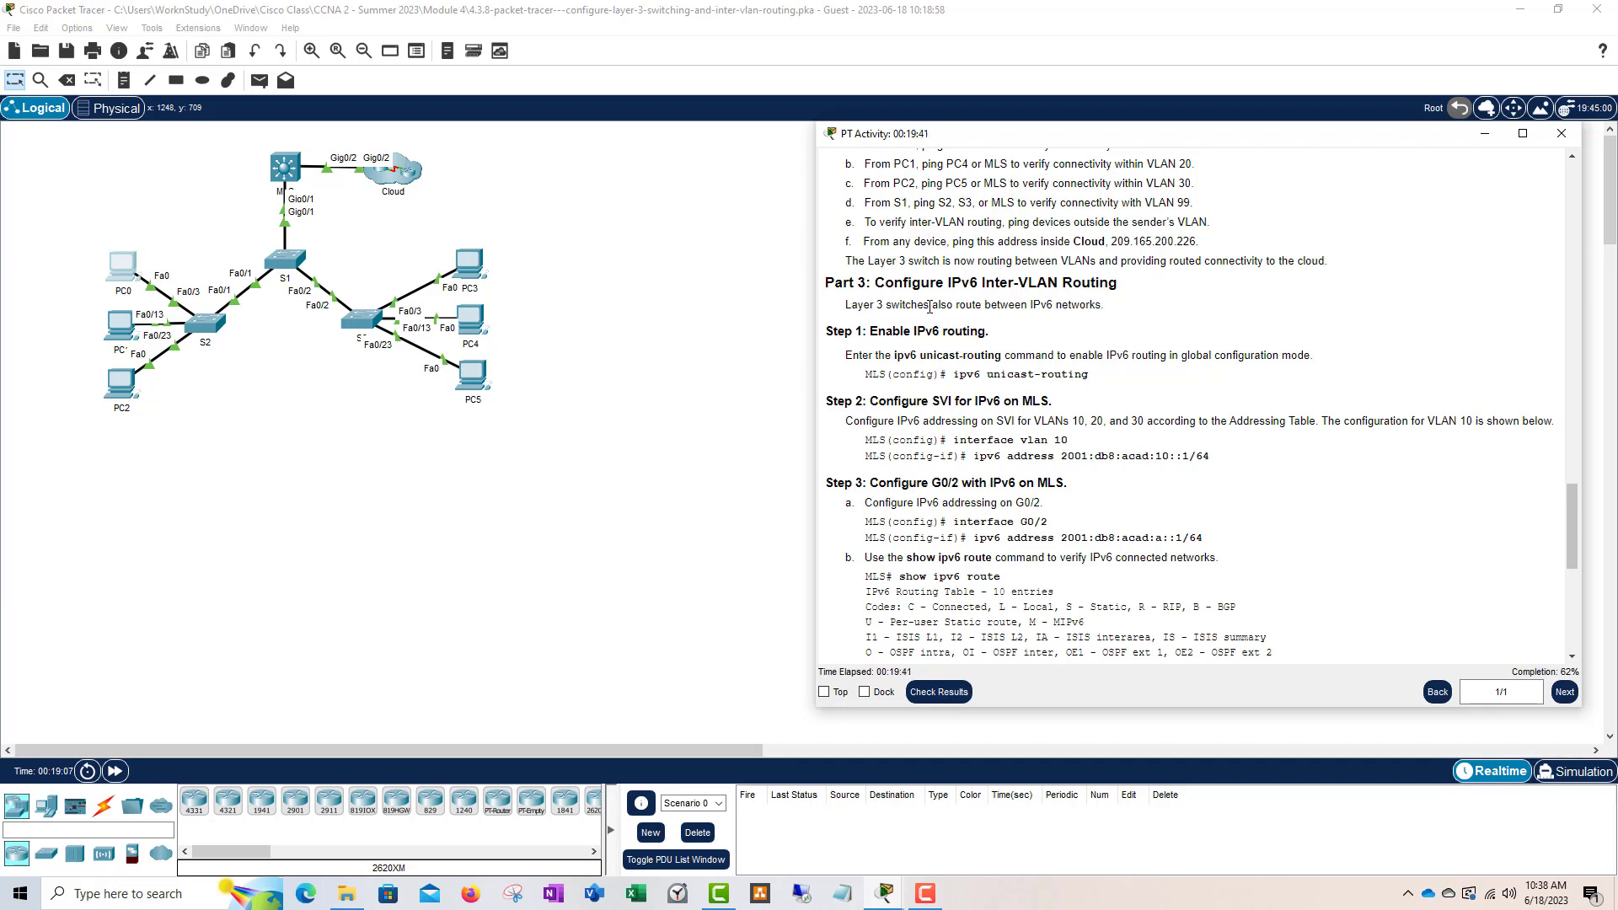
scroll(1069, 291, "down", 1)
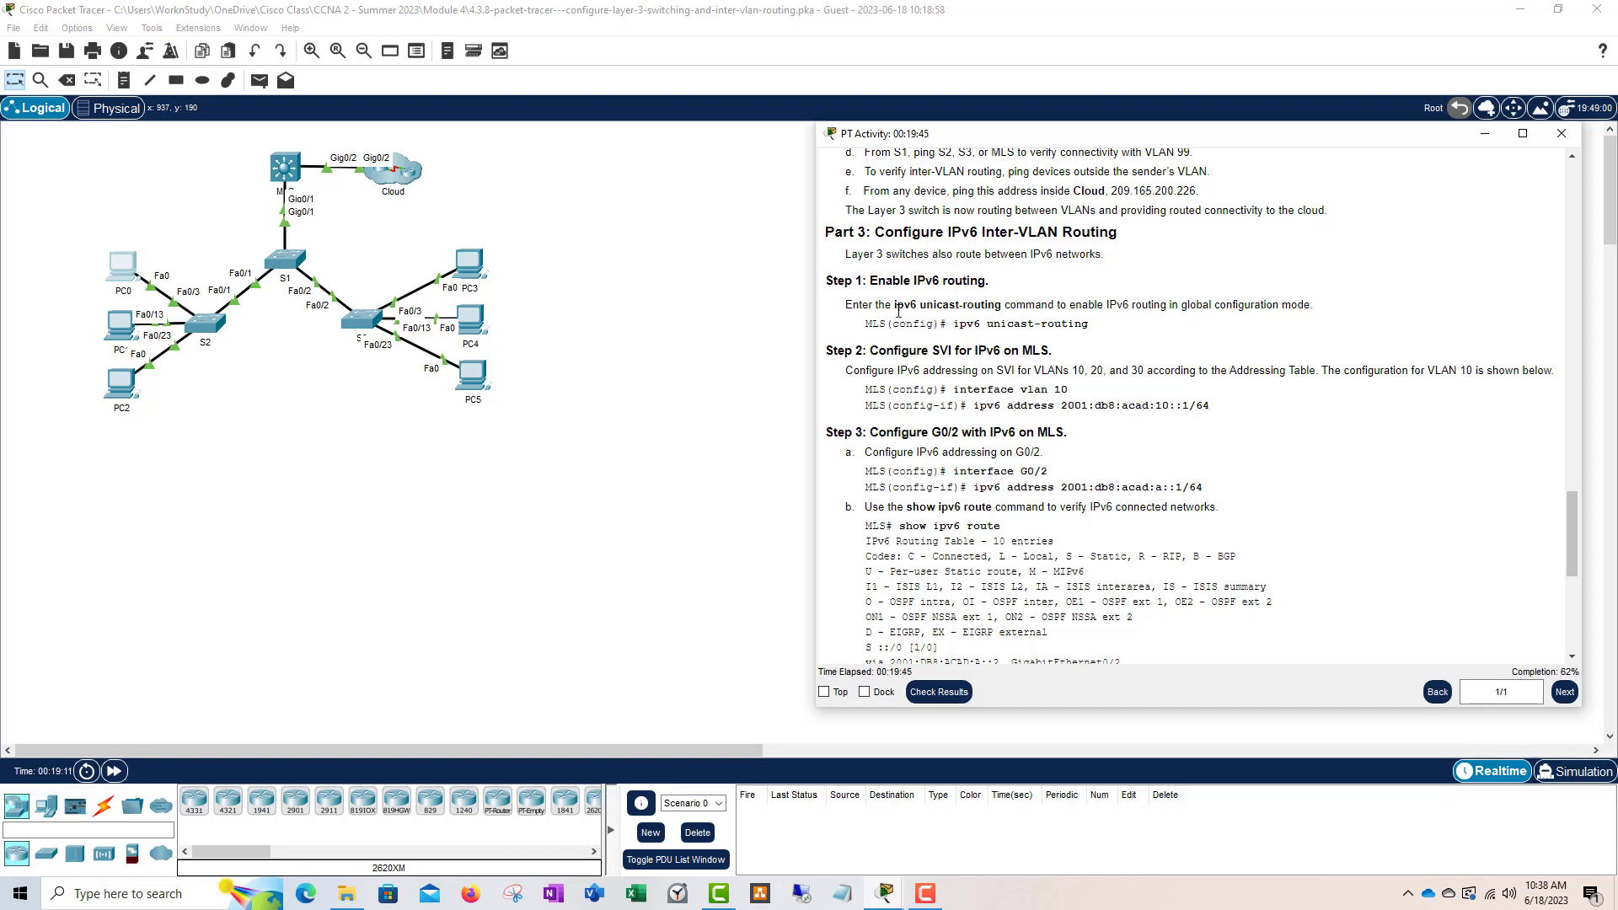
- Open the MLS CLI beside the activity instructions and enter global configuration mode with config t
left_click(287, 175)
left_click(287, 176)
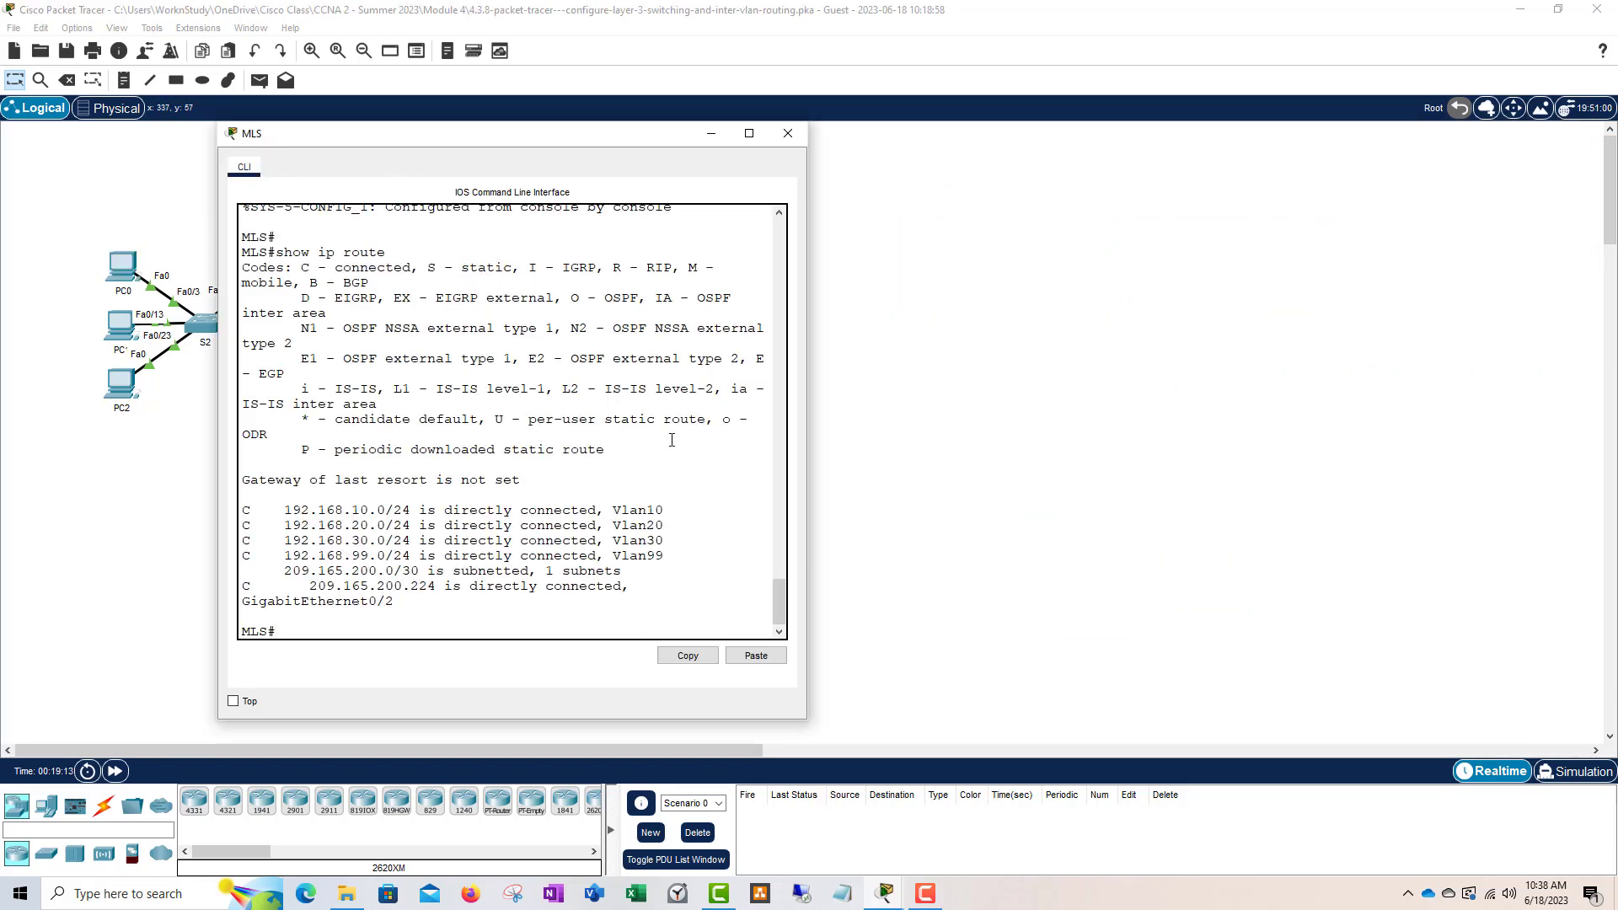
mouse_move(898, 889)
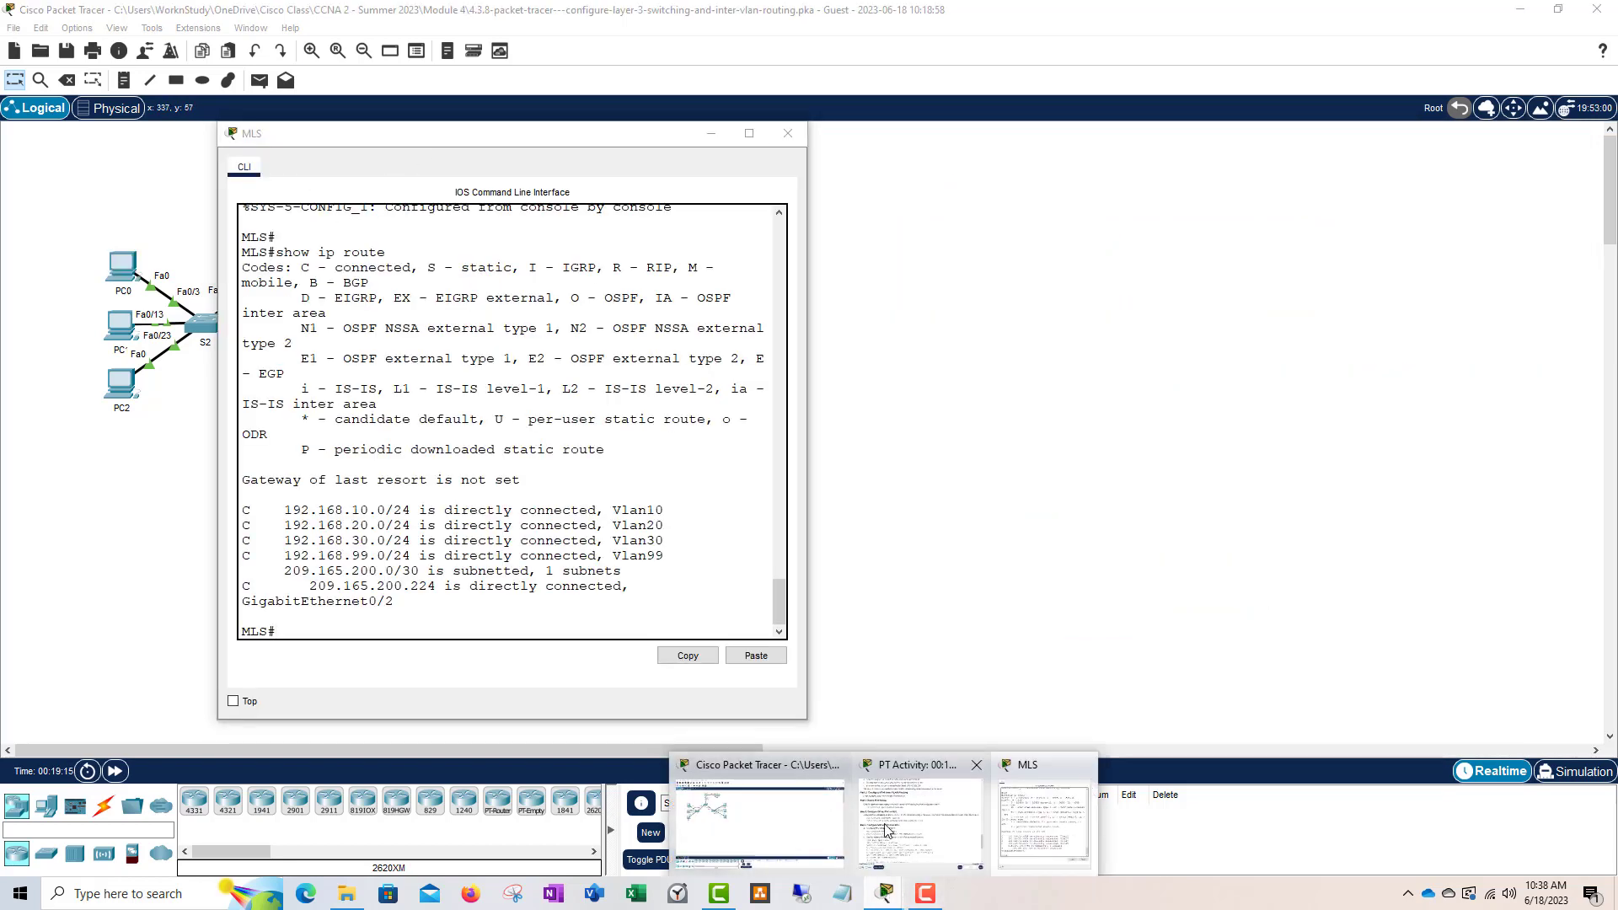
left_click(921, 830)
left_click_drag(482, 137, 453, 124)
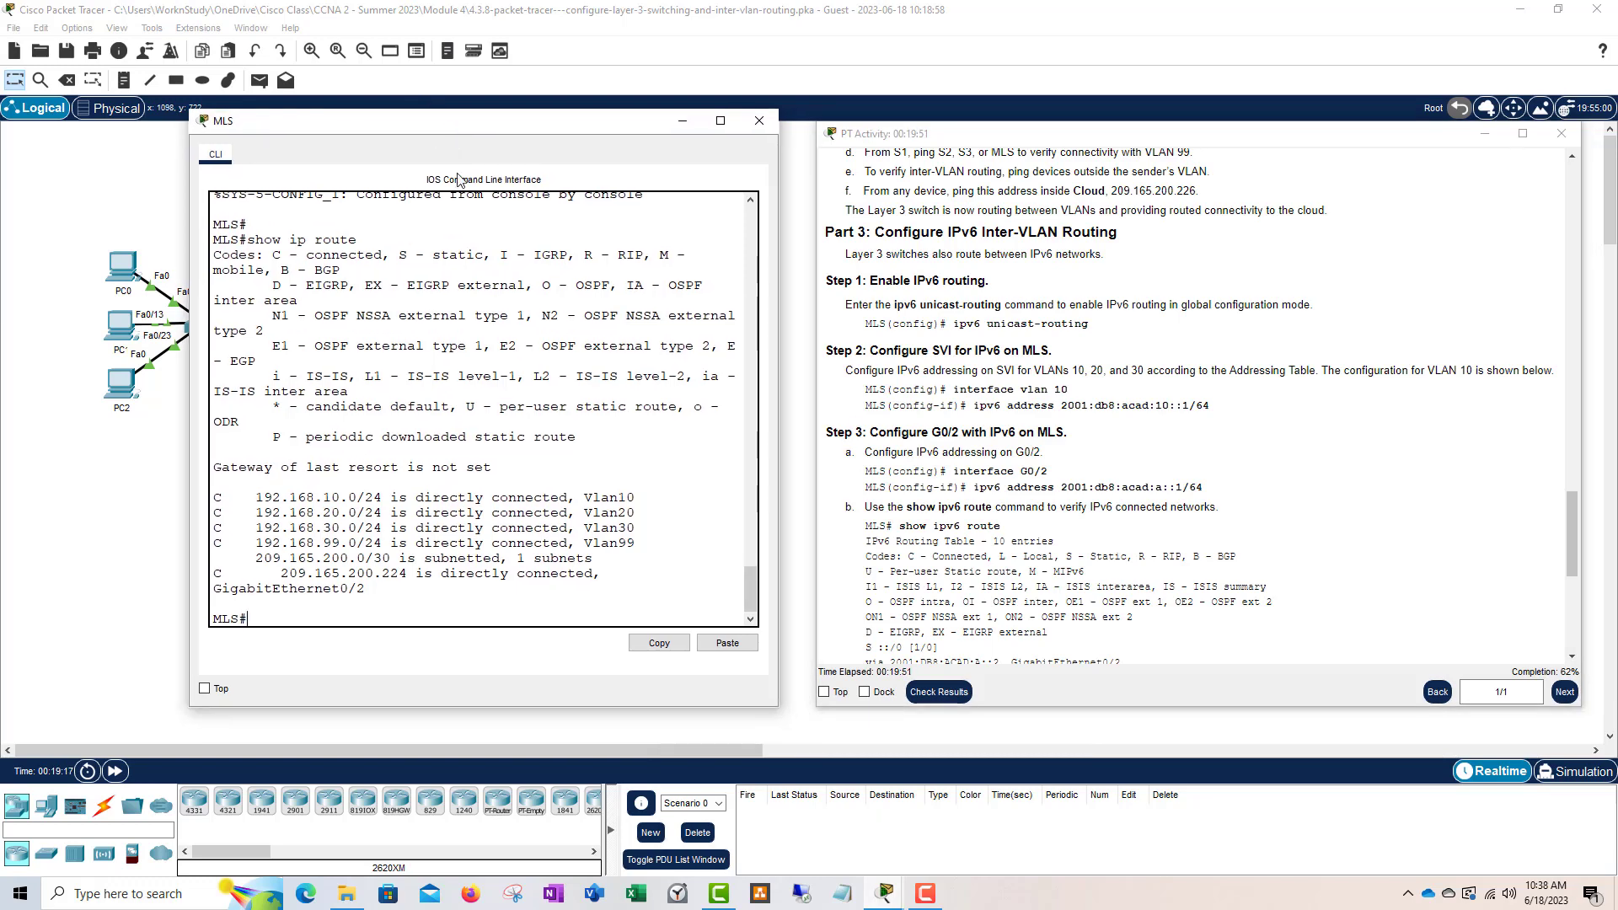
key("Return")
key("Return")
type("c")
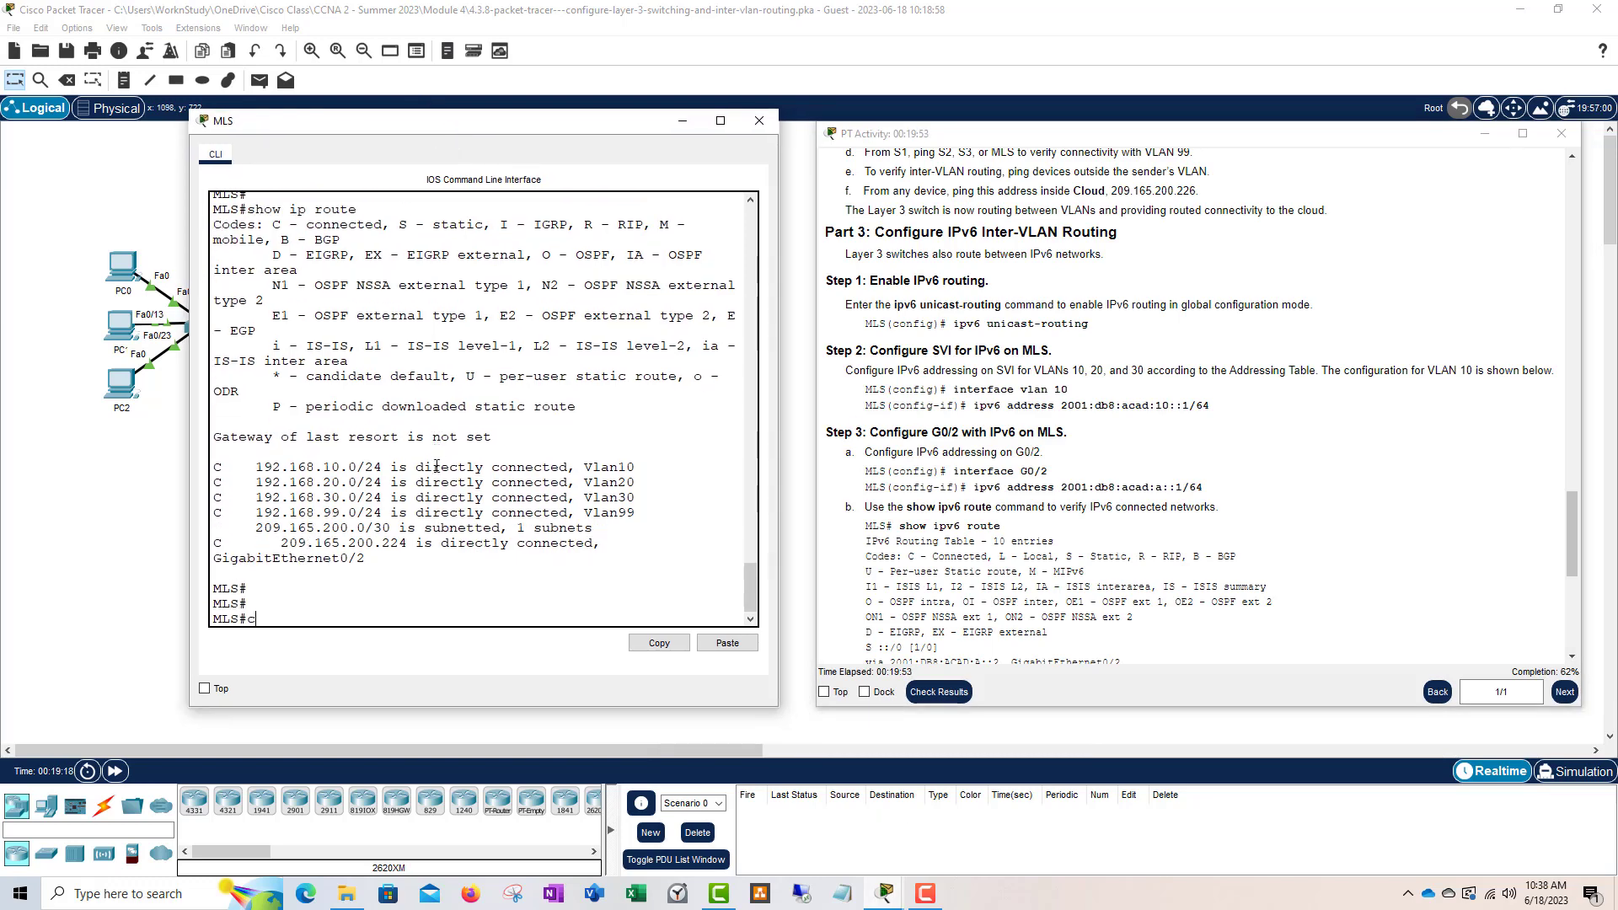
type("onfig t")
key("Return")
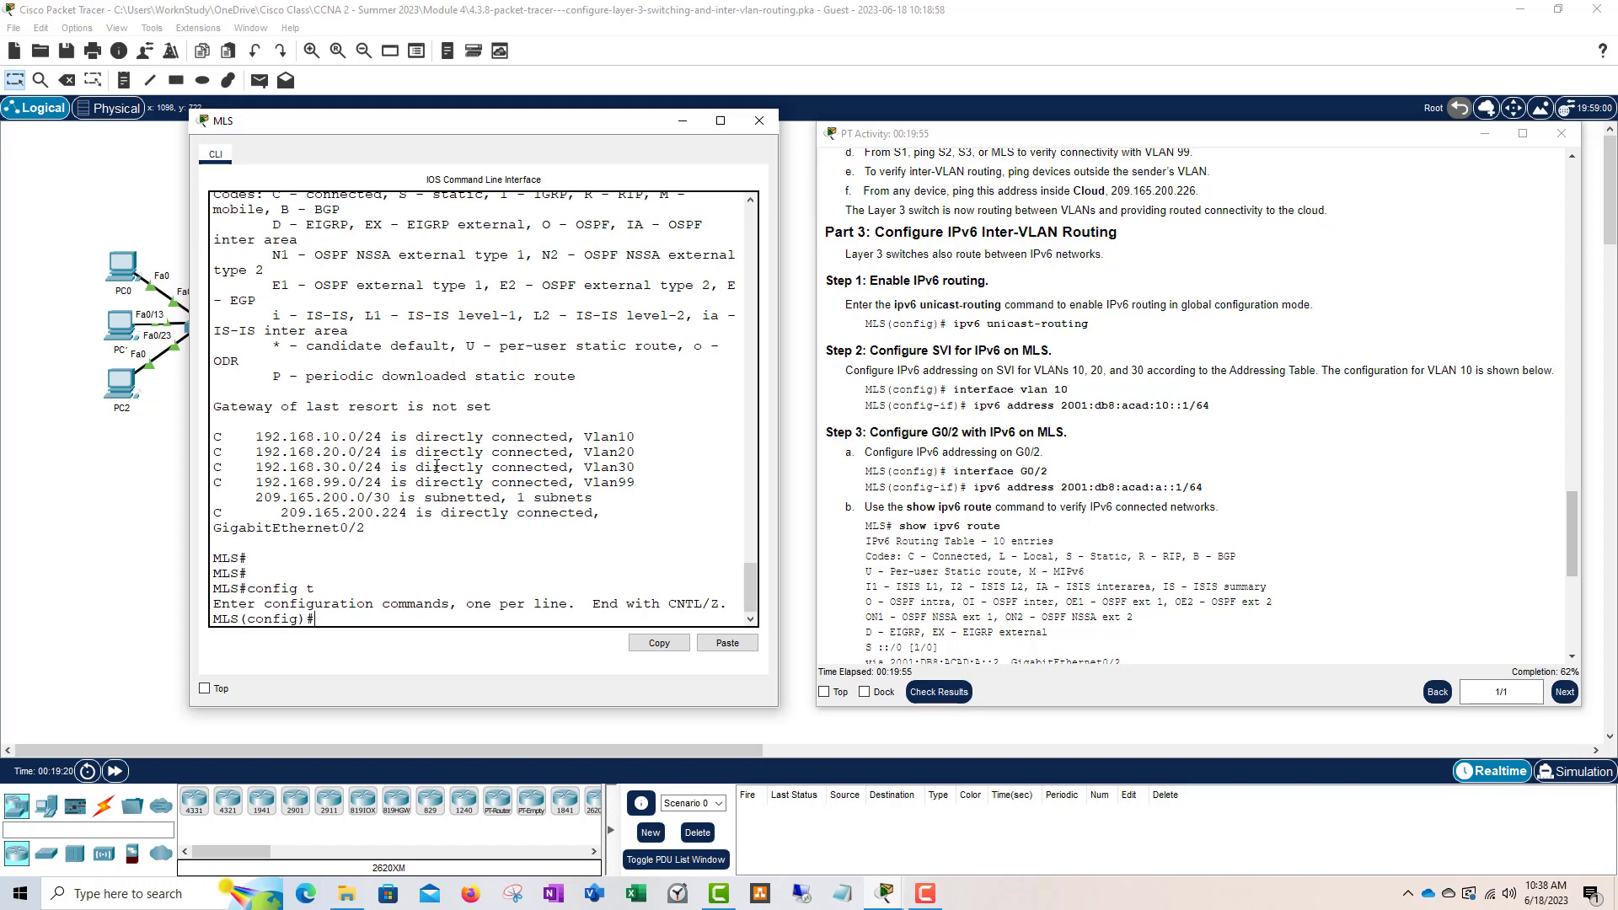
- Compare the ip routing command in Part 2 Step 5 with the ipv6 unicast-routing command in Part 3 Step 1 of the instructions
left_click_drag(1088, 325, 957, 326)
left_click(409, 617)
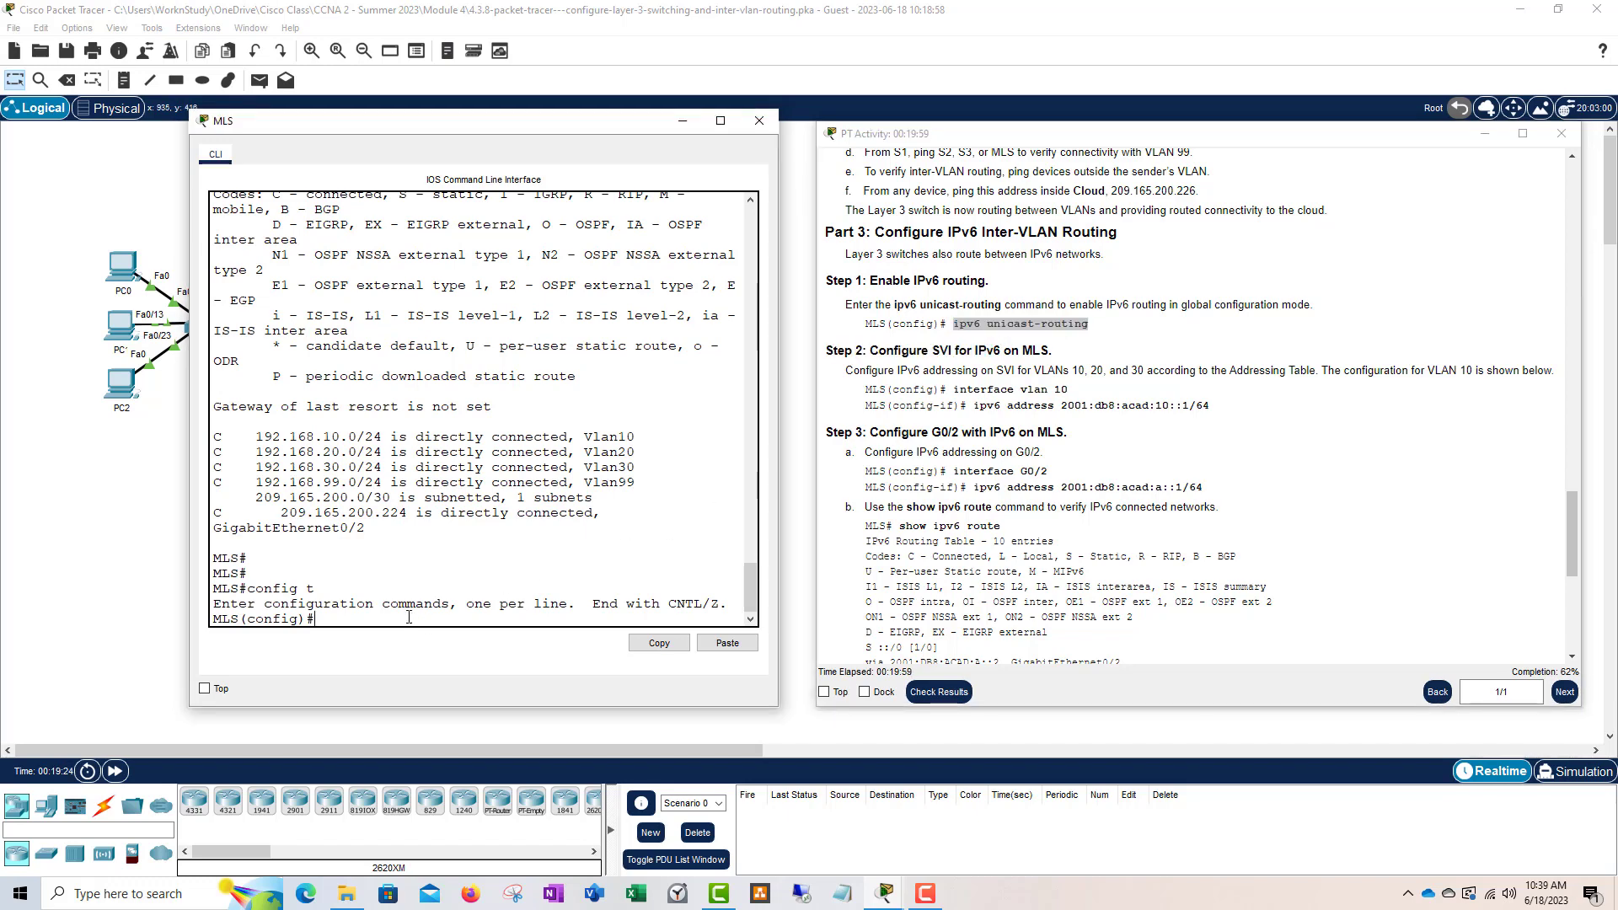
scroll(1004, 381, "up", 8)
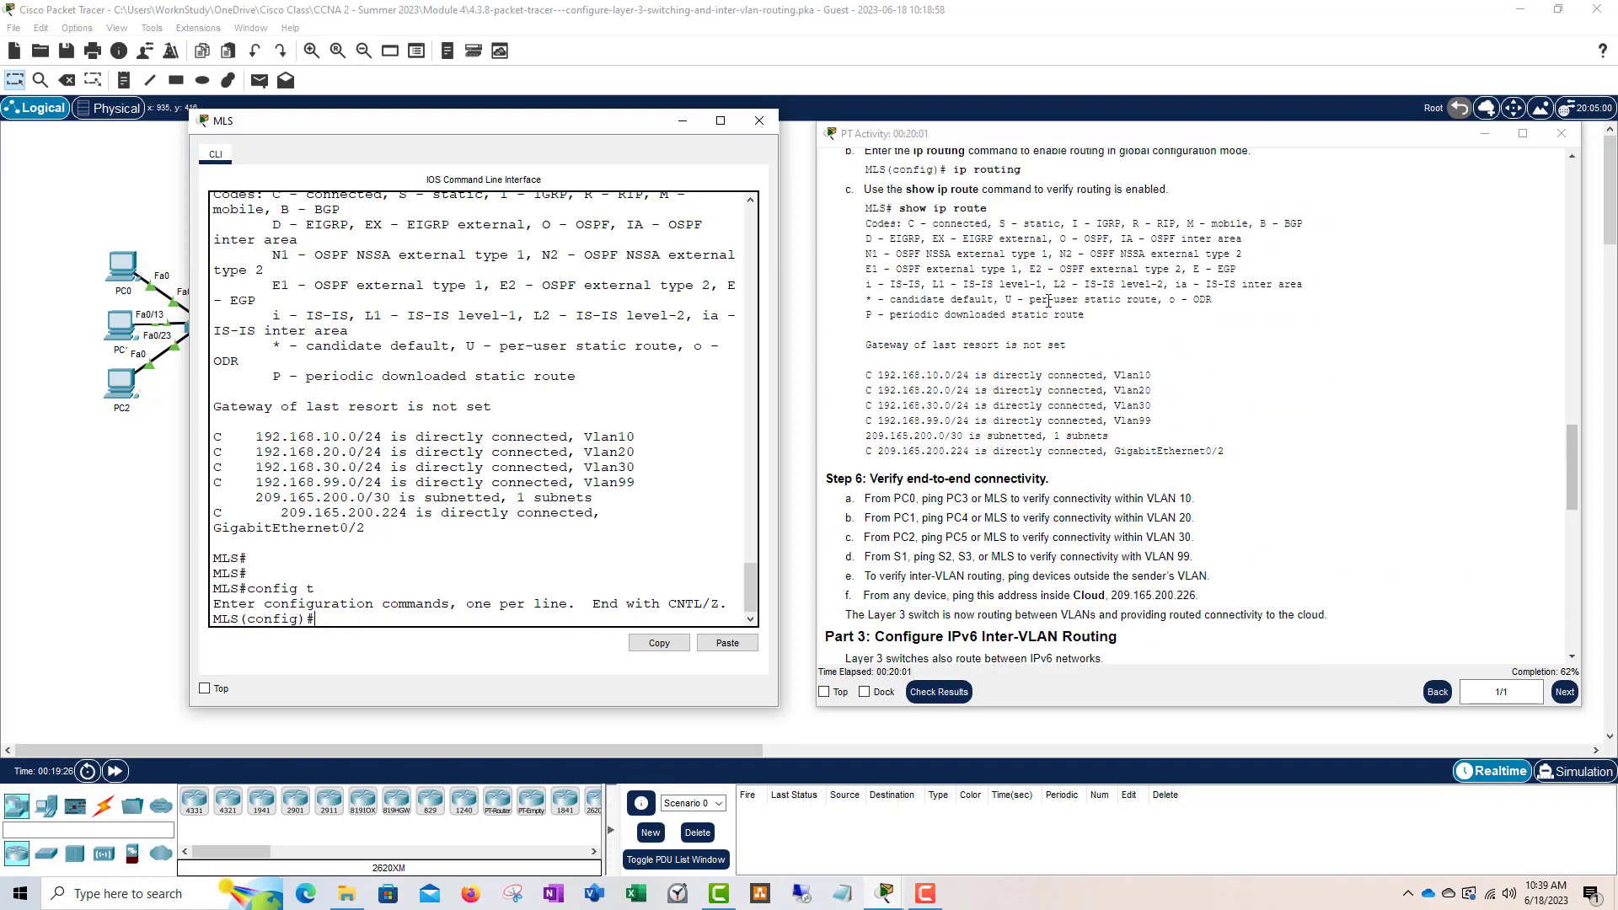
scroll(1011, 383, "down", 4)
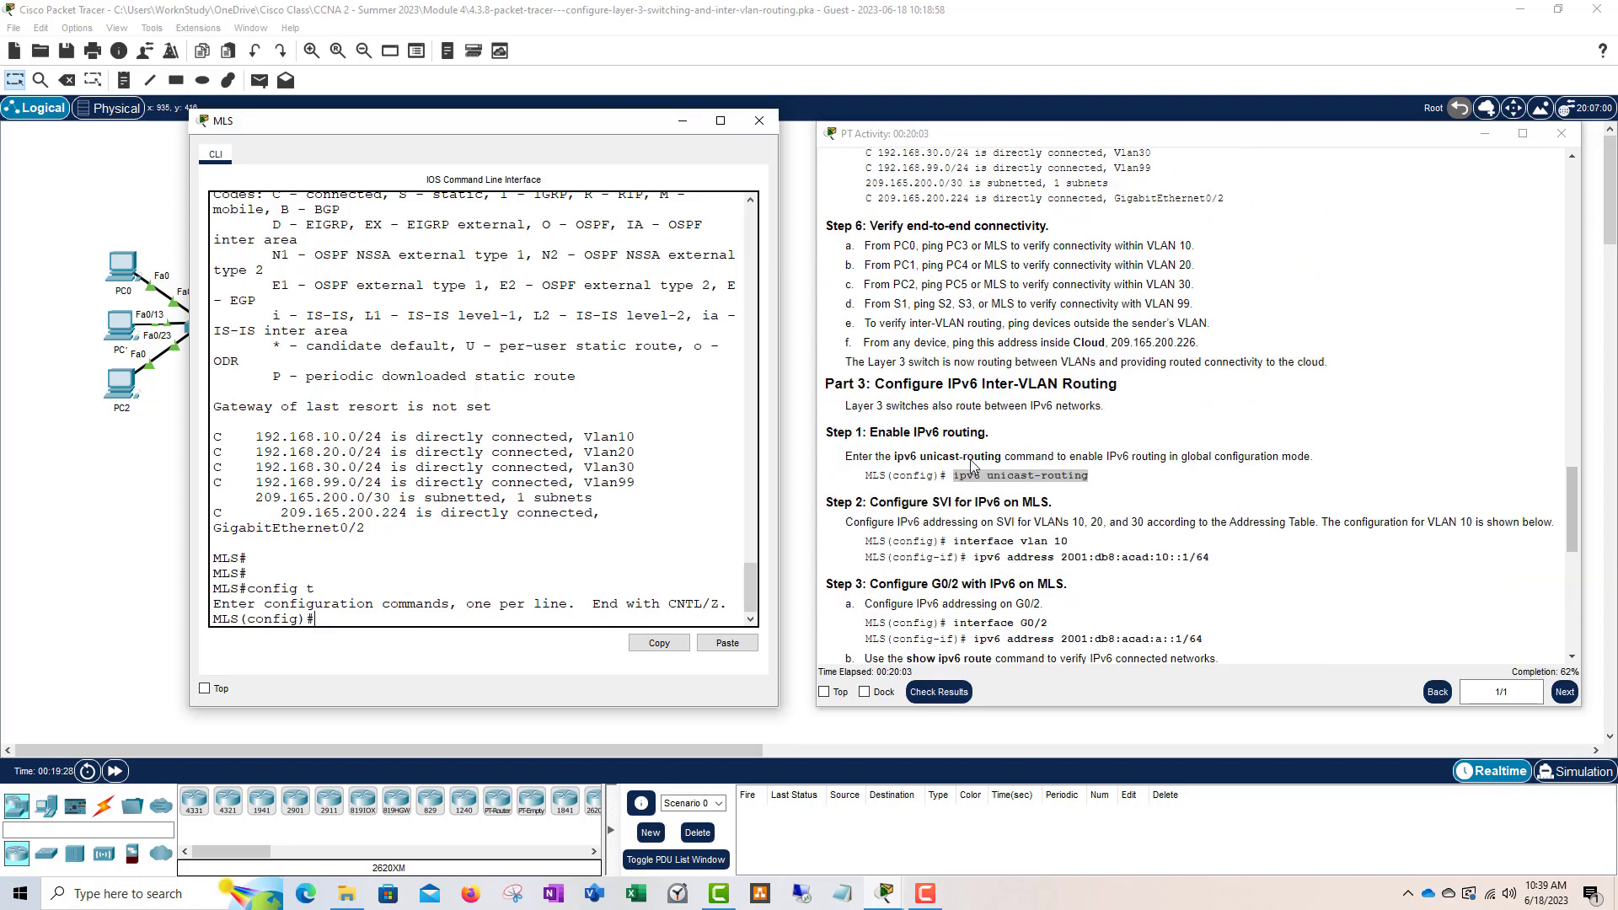
scroll(979, 477, "up", 2)
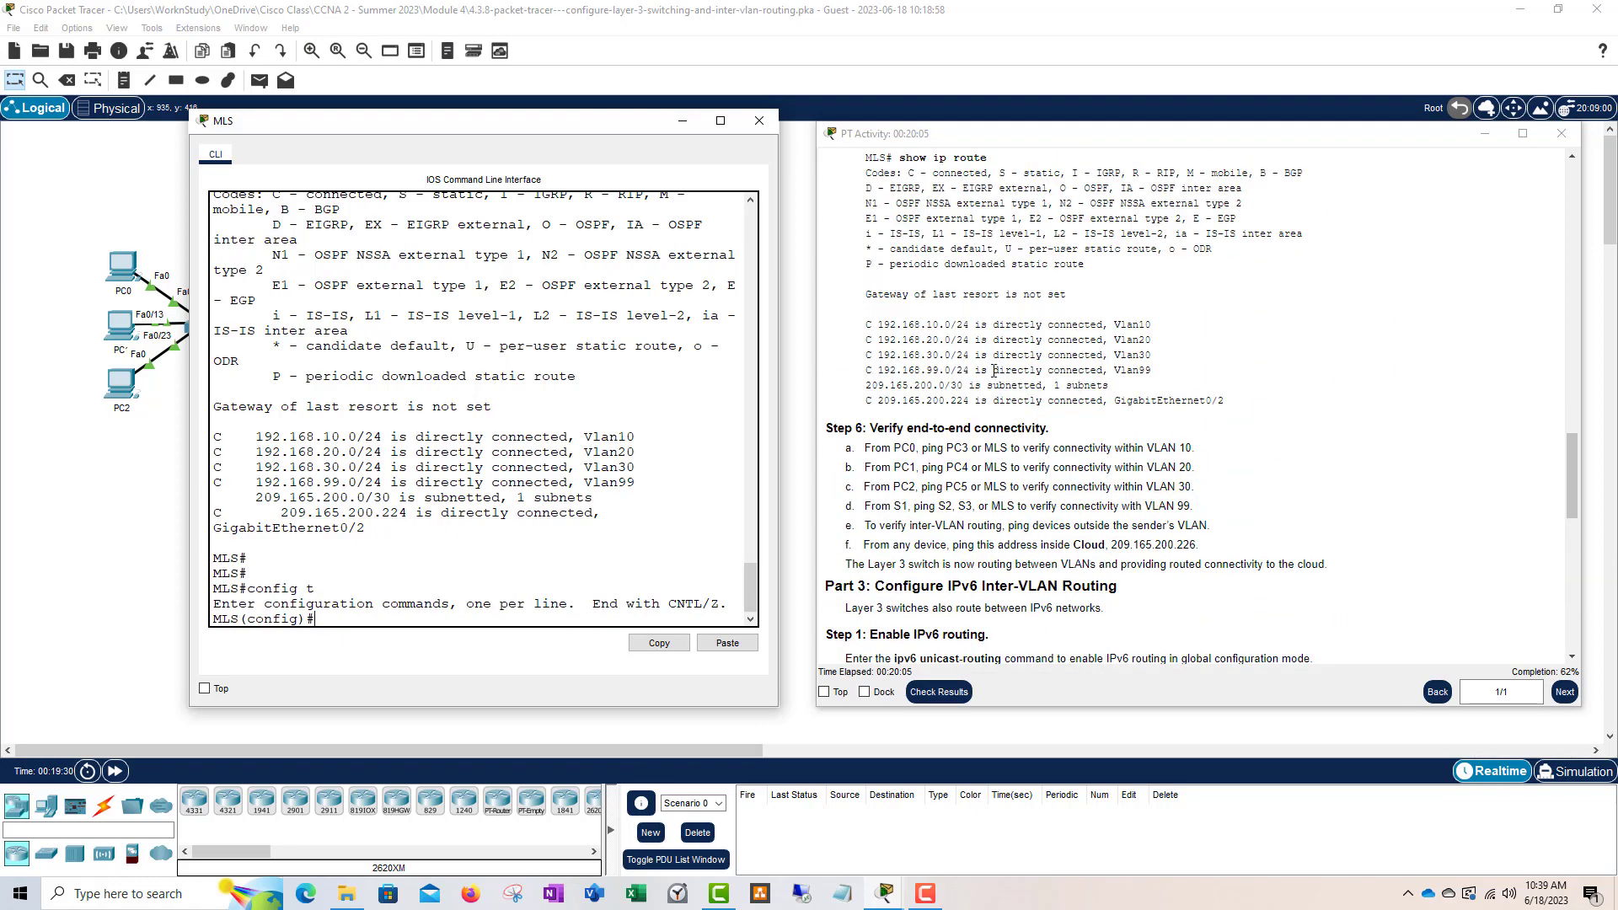
scroll(977, 278, "up", 1)
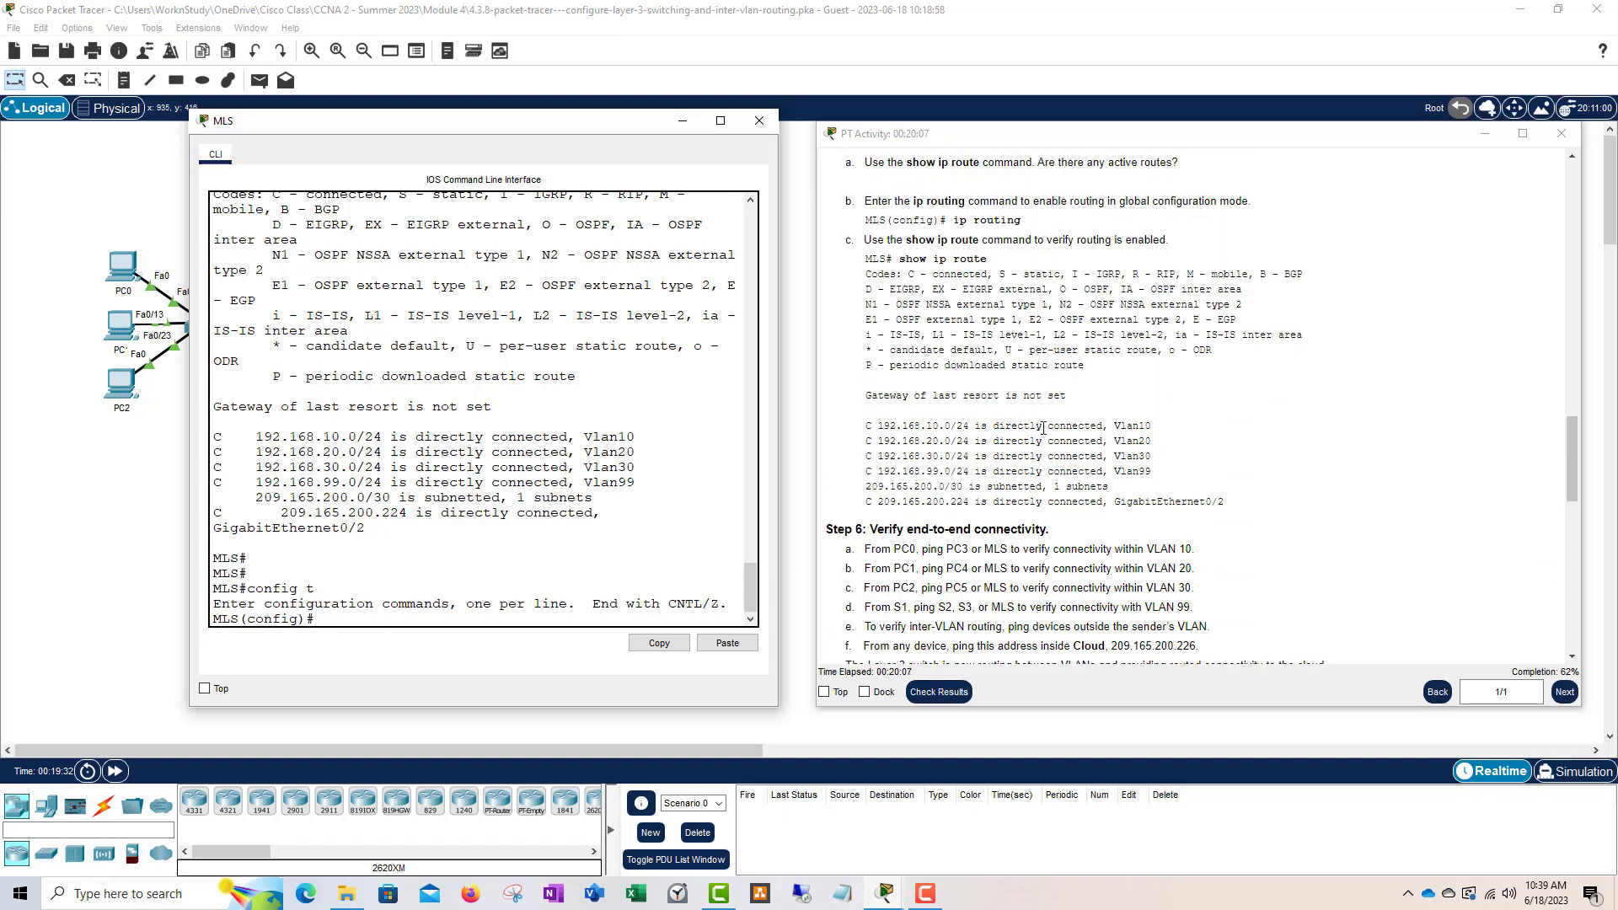
left_click_drag(1021, 221, 963, 217)
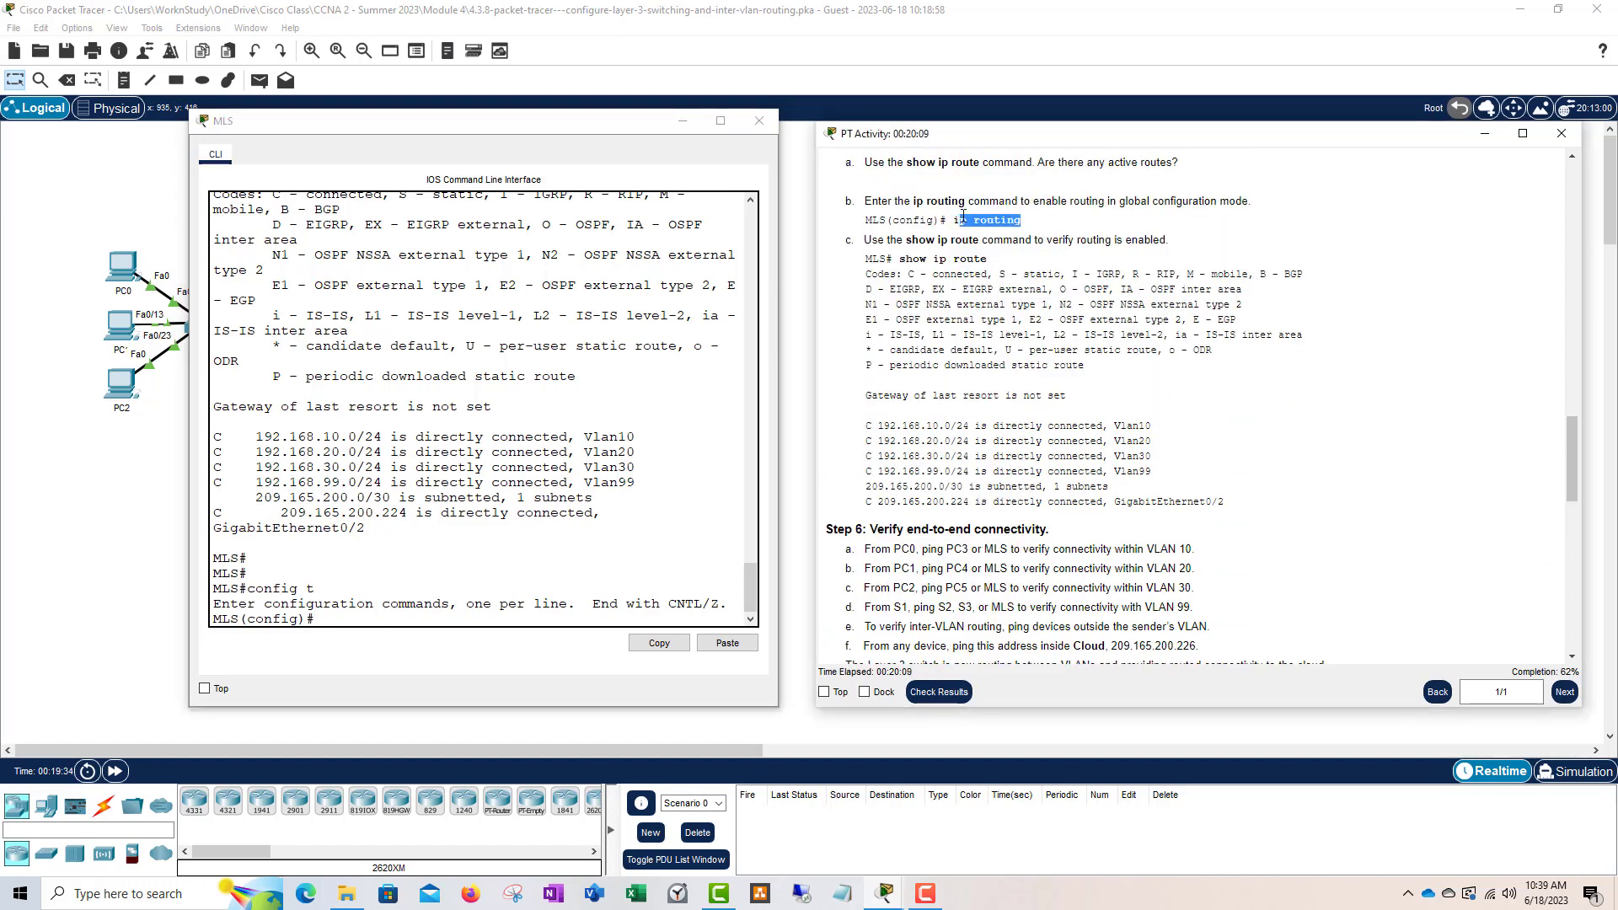
scroll(1072, 531, "down", 2)
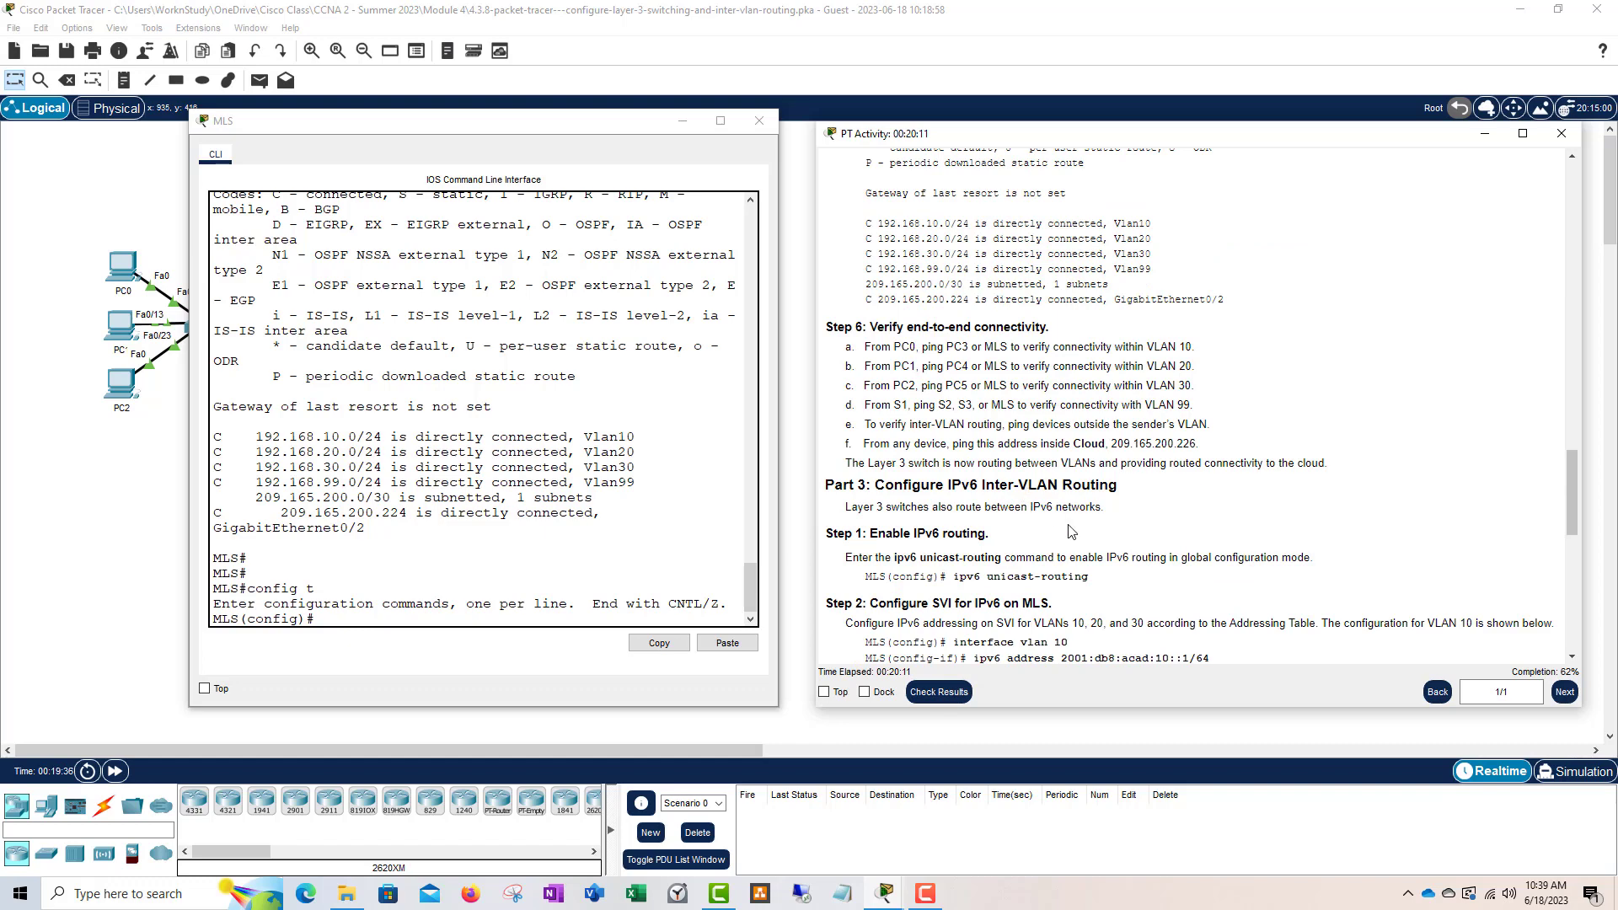
scroll(1055, 517, "down", 1)
left_click_drag(1091, 480, 953, 477)
scroll(1126, 419, "down", 1)
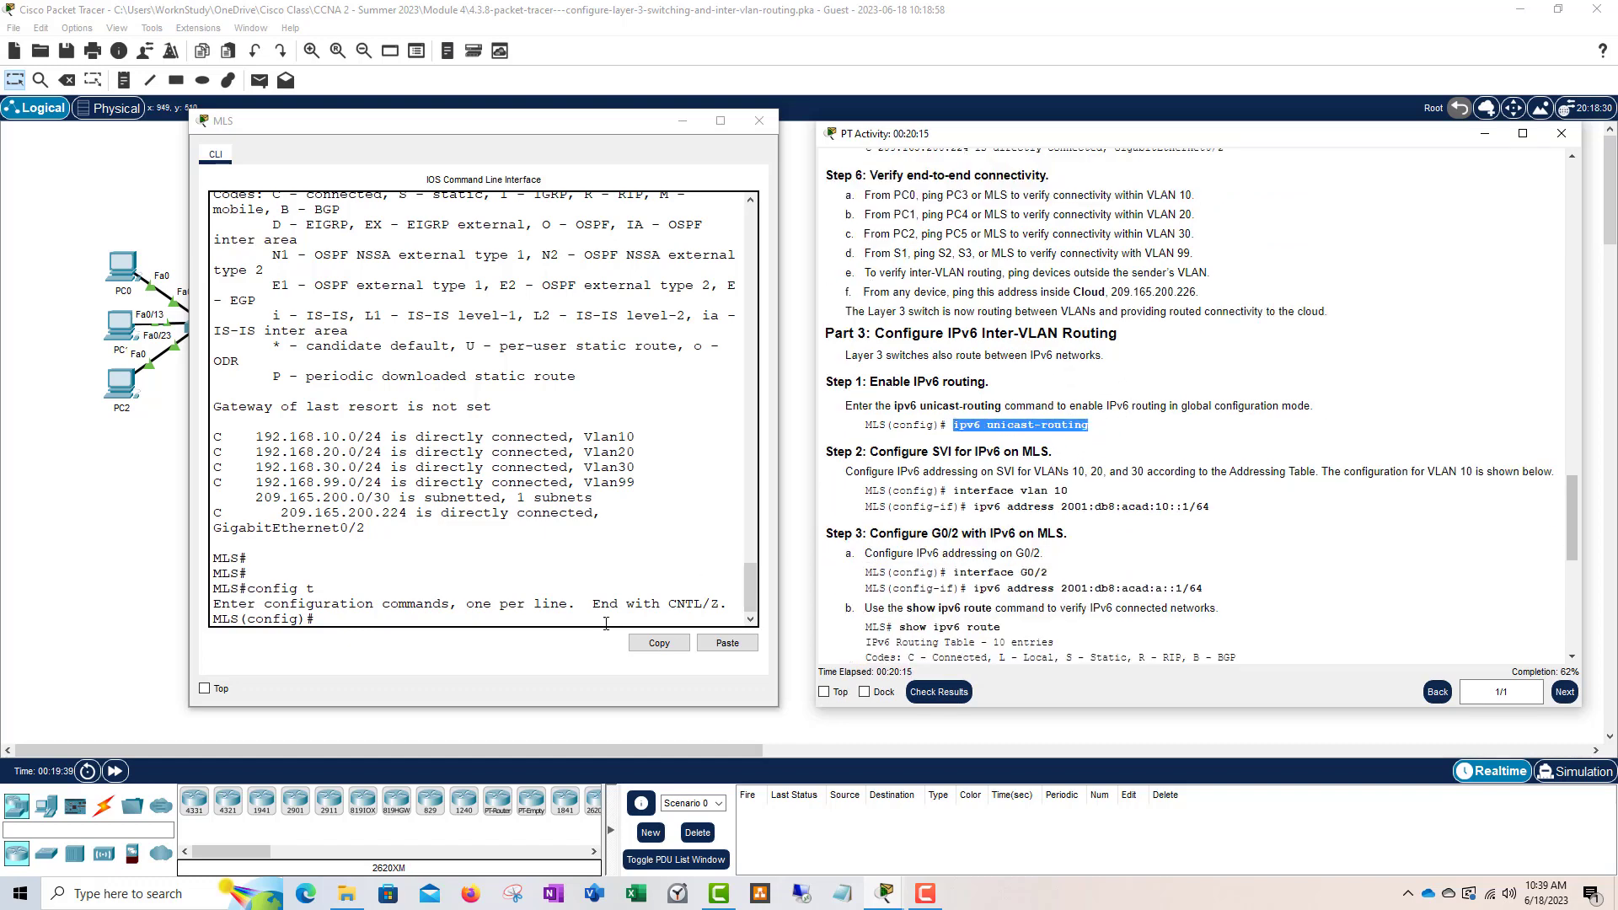
- Enable IPv6 routing on MLS with the ipv6 unicast-routing command
left_click(408, 626)
type("ip")
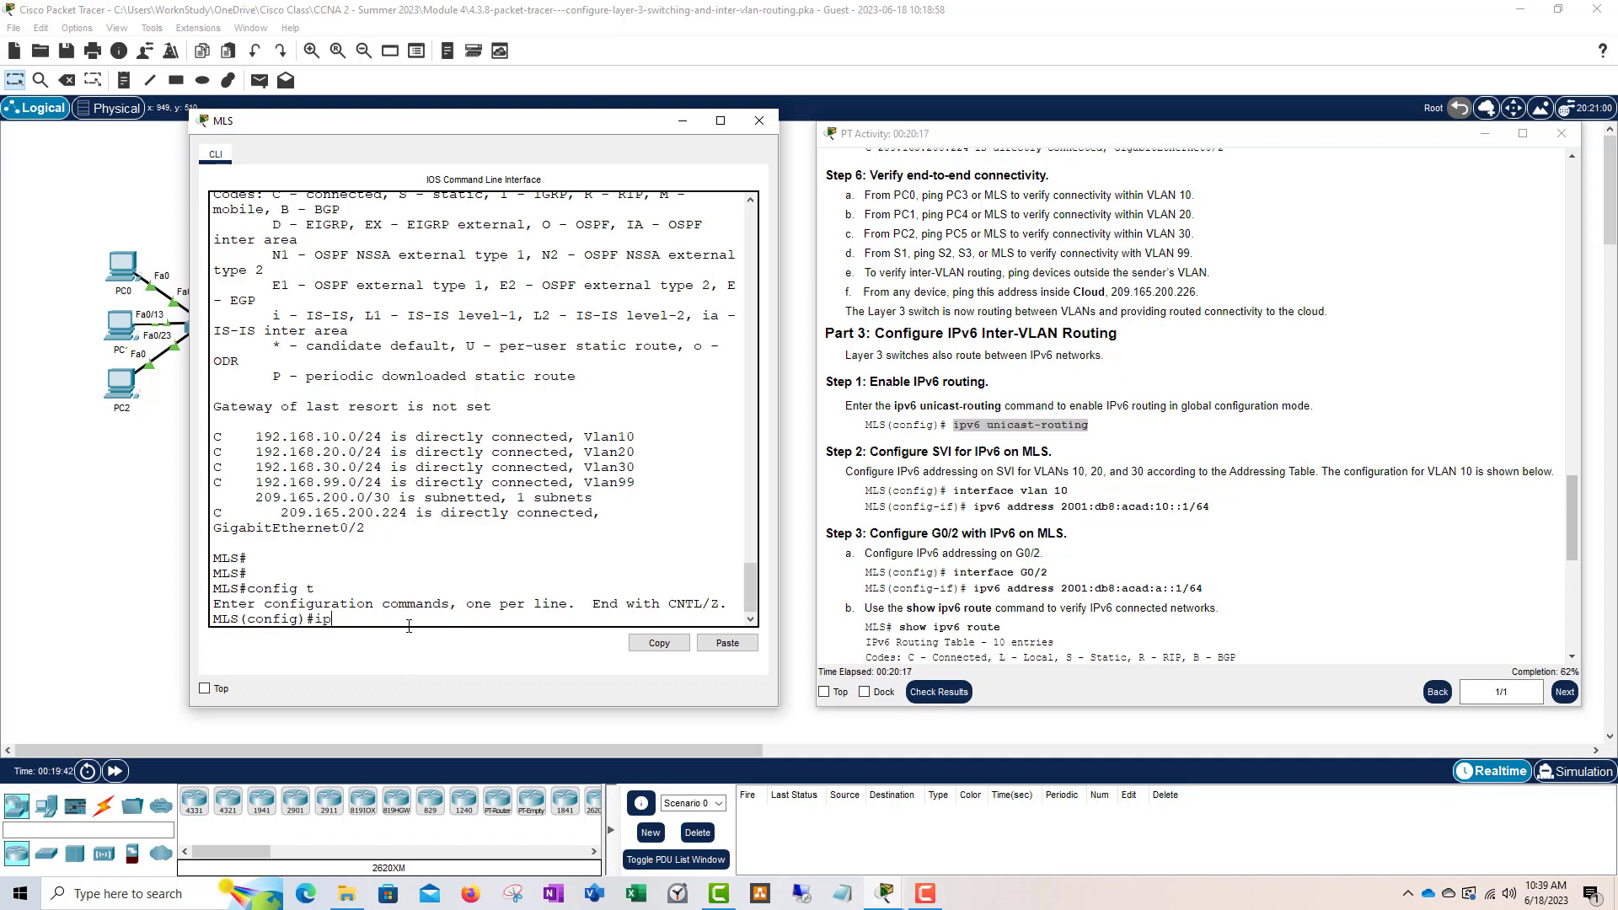
type("v6 un")
key("Tab")
key("Return")
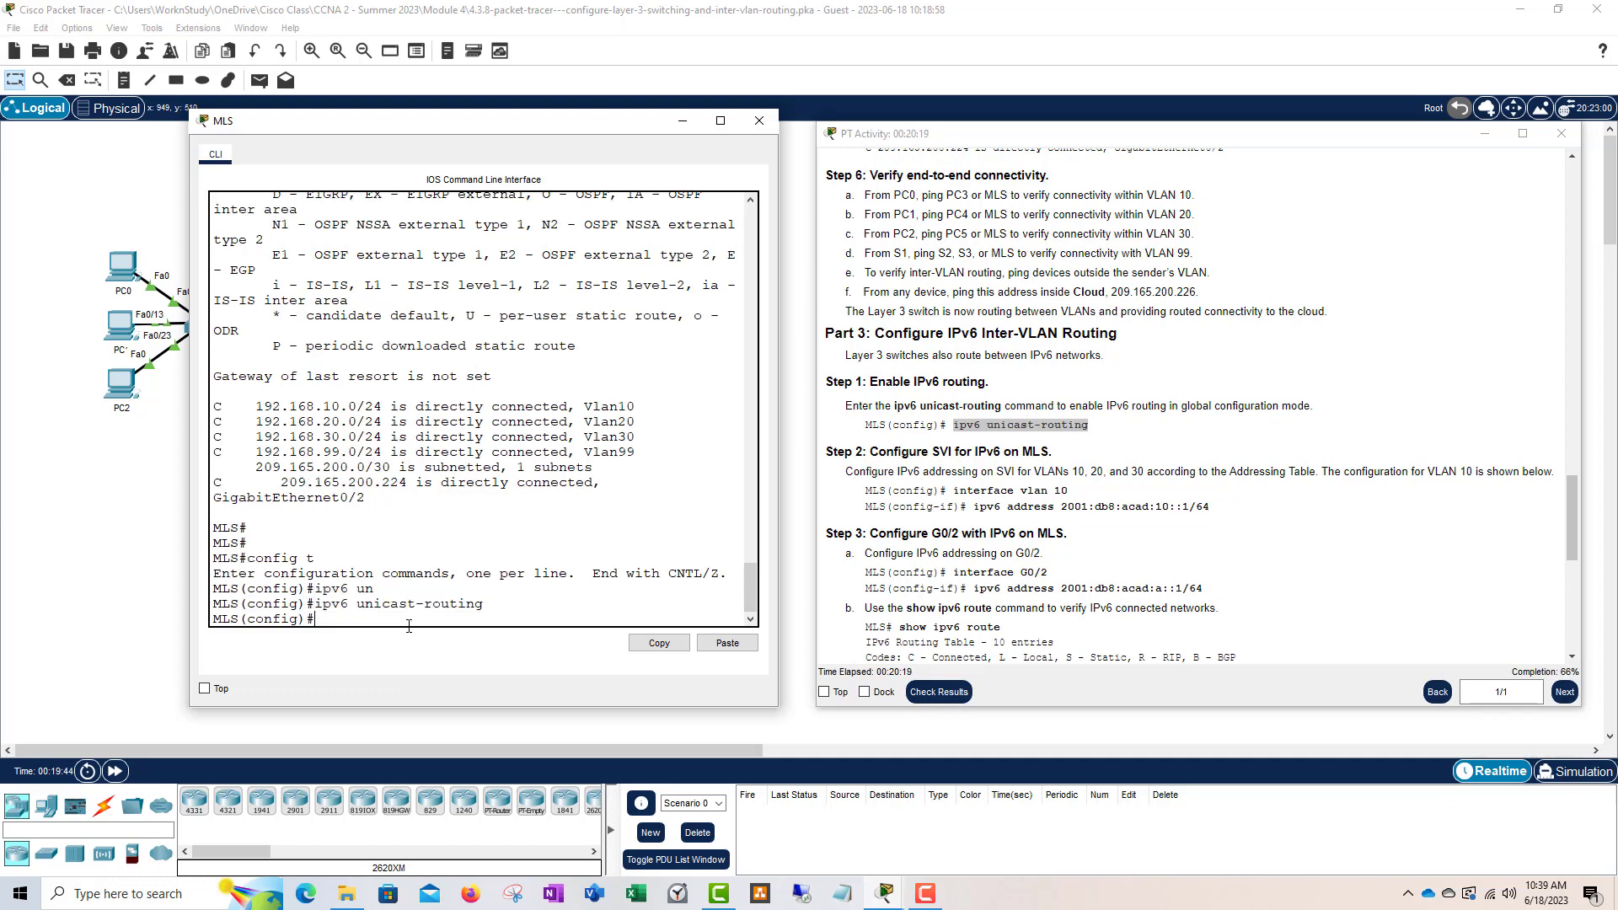
- Enter interface configuration mode for VLAN 10 on MLS with interface vlan 10
scroll(1051, 372, "down", 2)
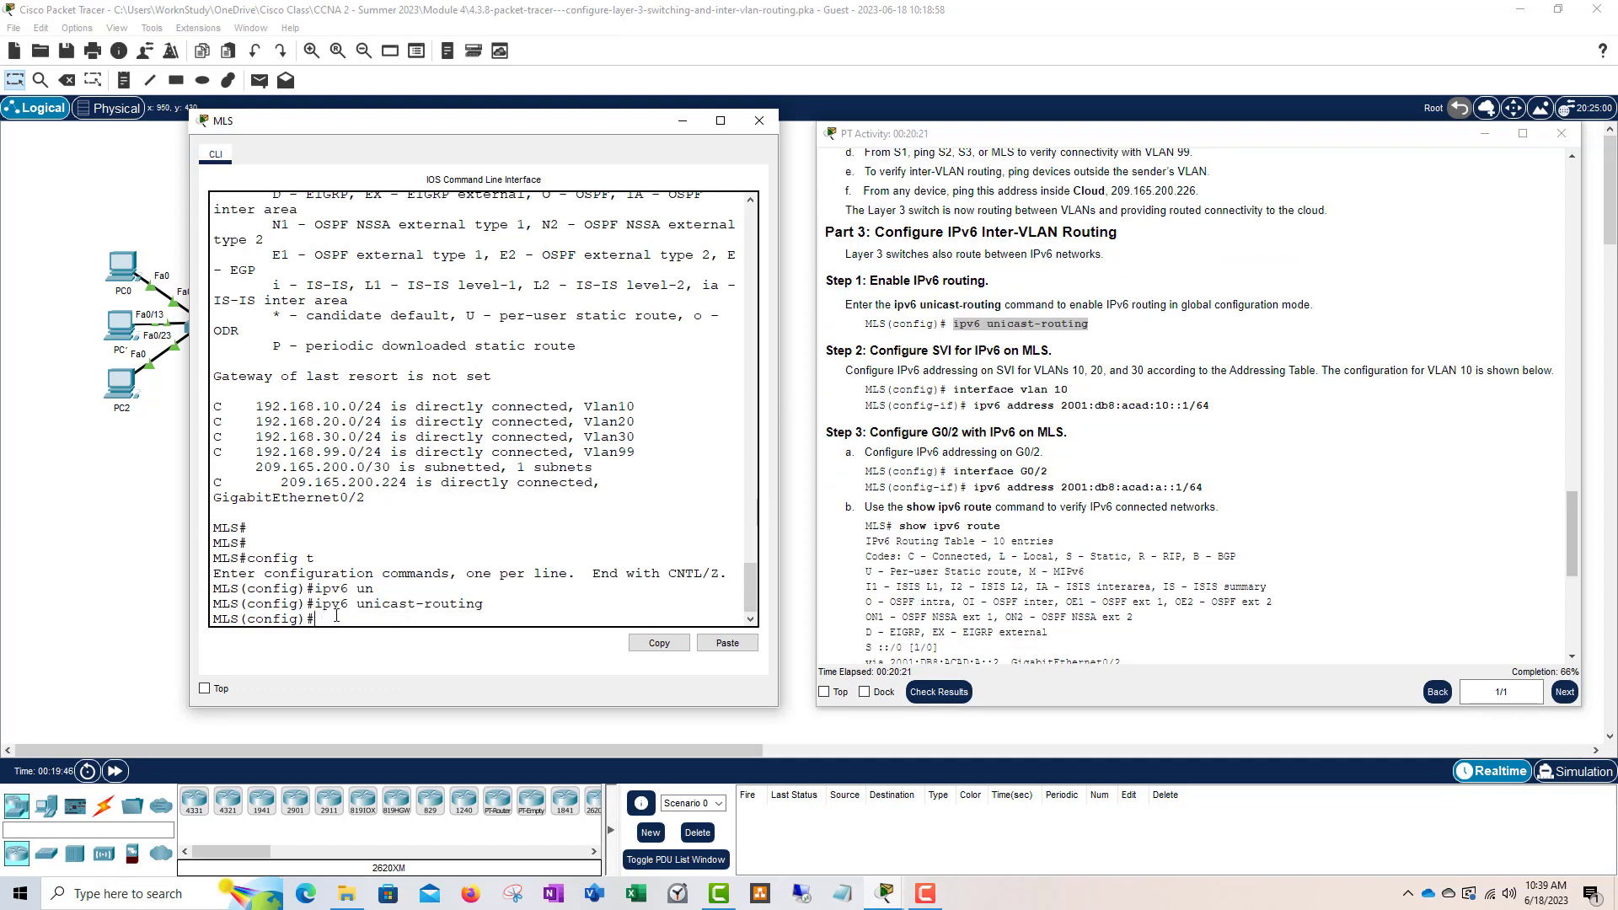
type("interf")
key("Tab")
type("10")
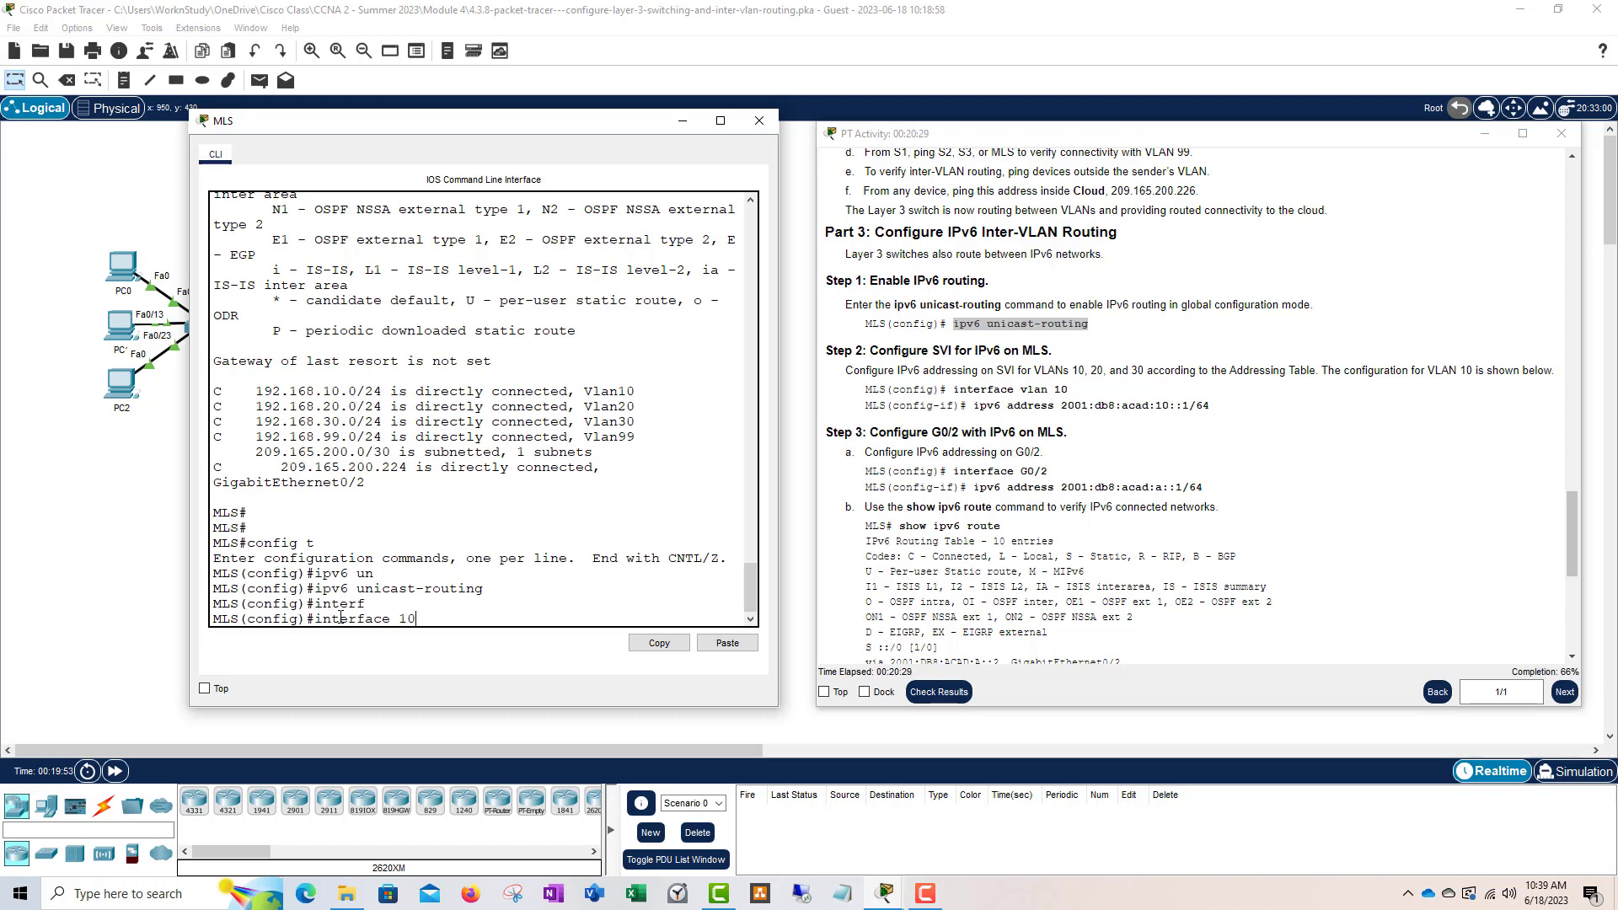
key("Left")
key("Left")
type("vlan")
key("Return")
- Assign the IPv6 address 2001:db8:acad:10::1/64 to the VLAN 10 interface on MLS
type("ip")
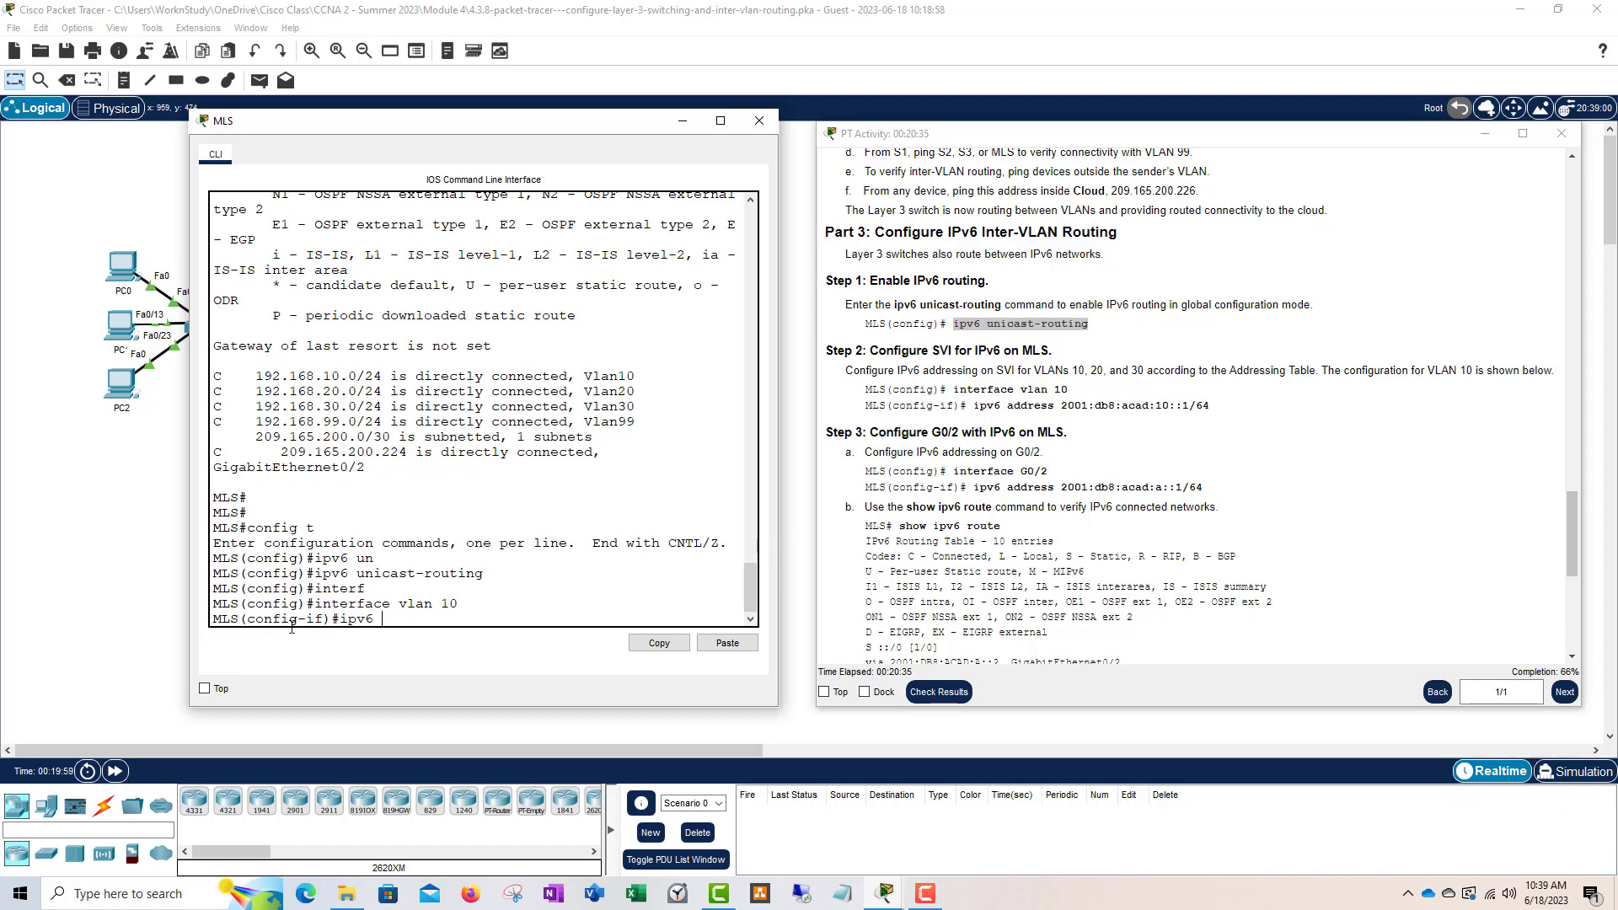
type("v6 add")
key("Tab")
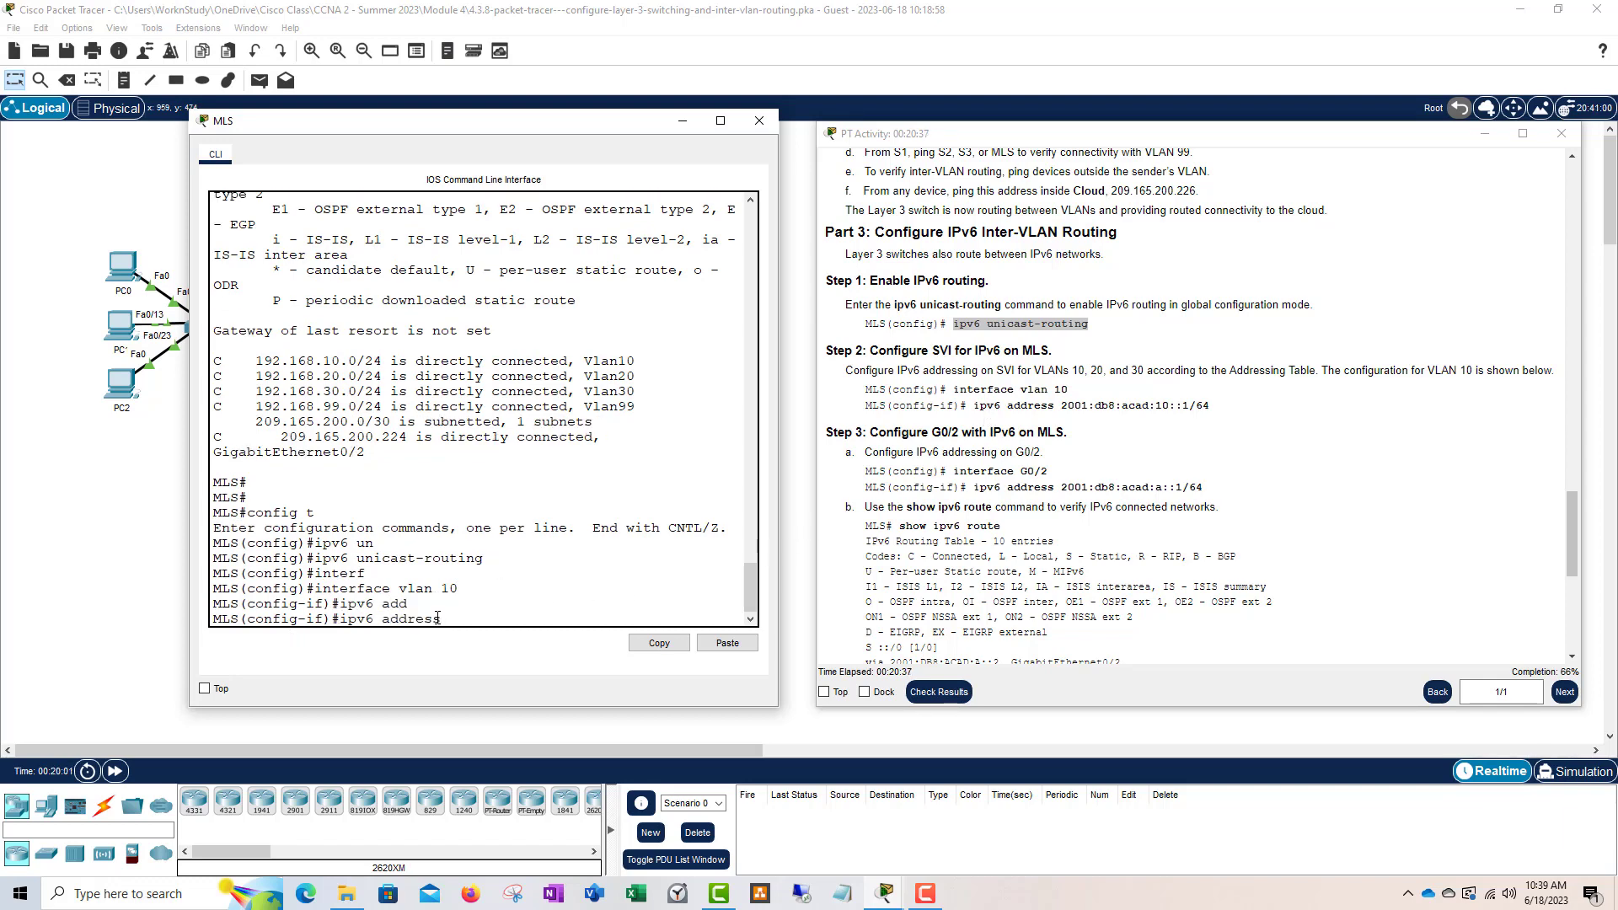
type("2001:db8:acad:10::1/64")
left_click_drag(449, 618, 636, 619)
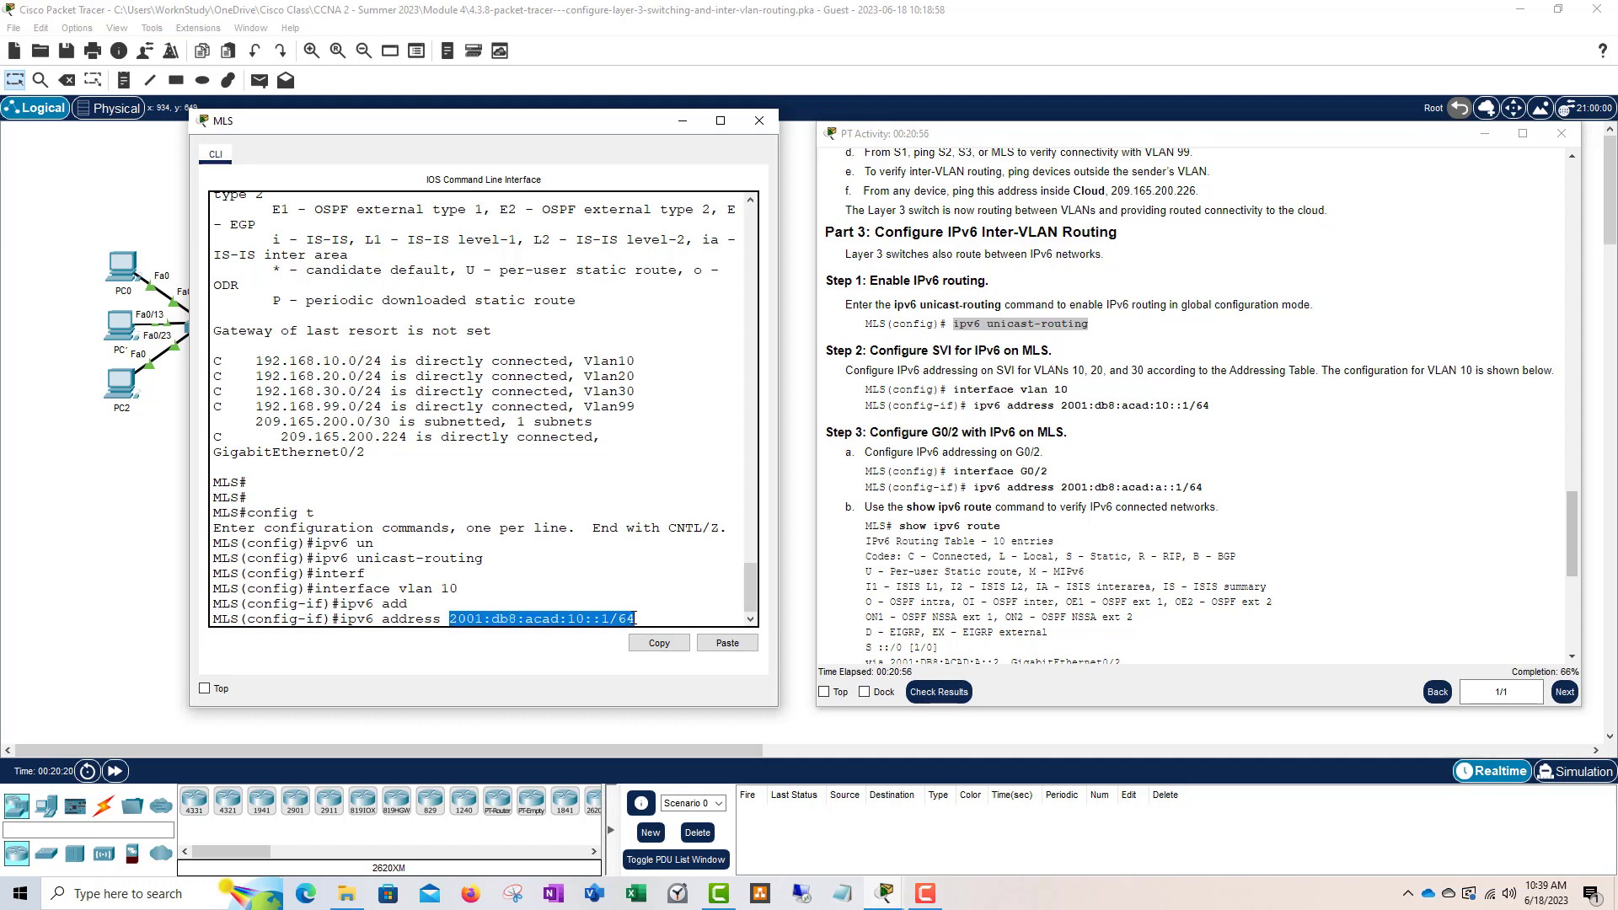
left_click(631, 620)
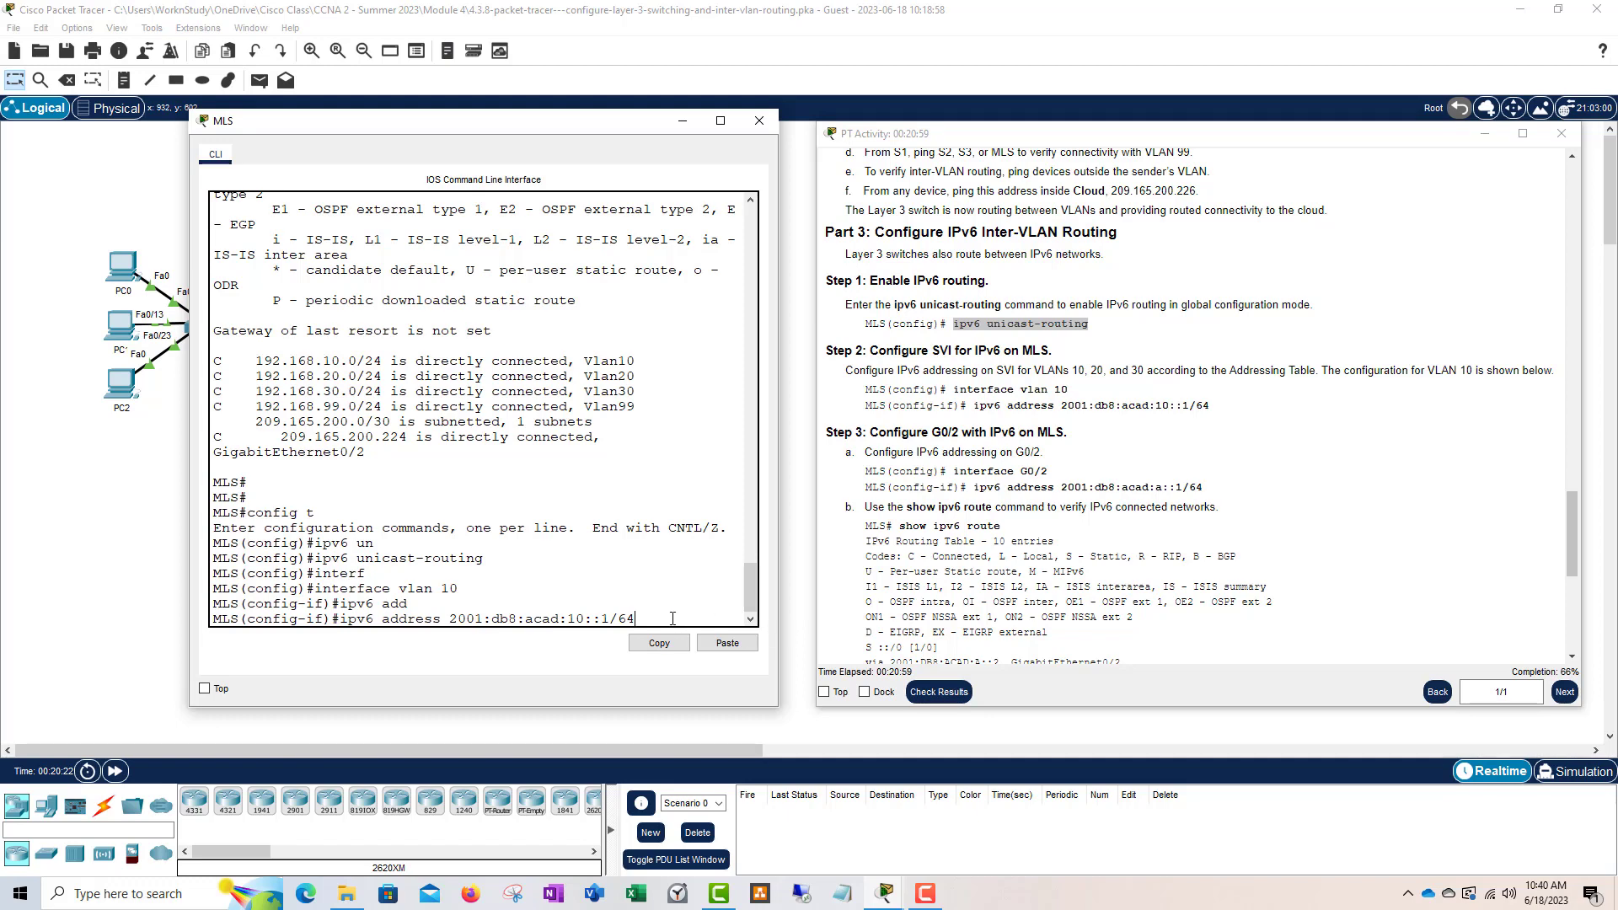
key("Return")
- Assign the IPv6 address 2001:db8:acad:20::1/64 to the VLAN 20 interface on MLS, checking it against the addressing table
type("int v")
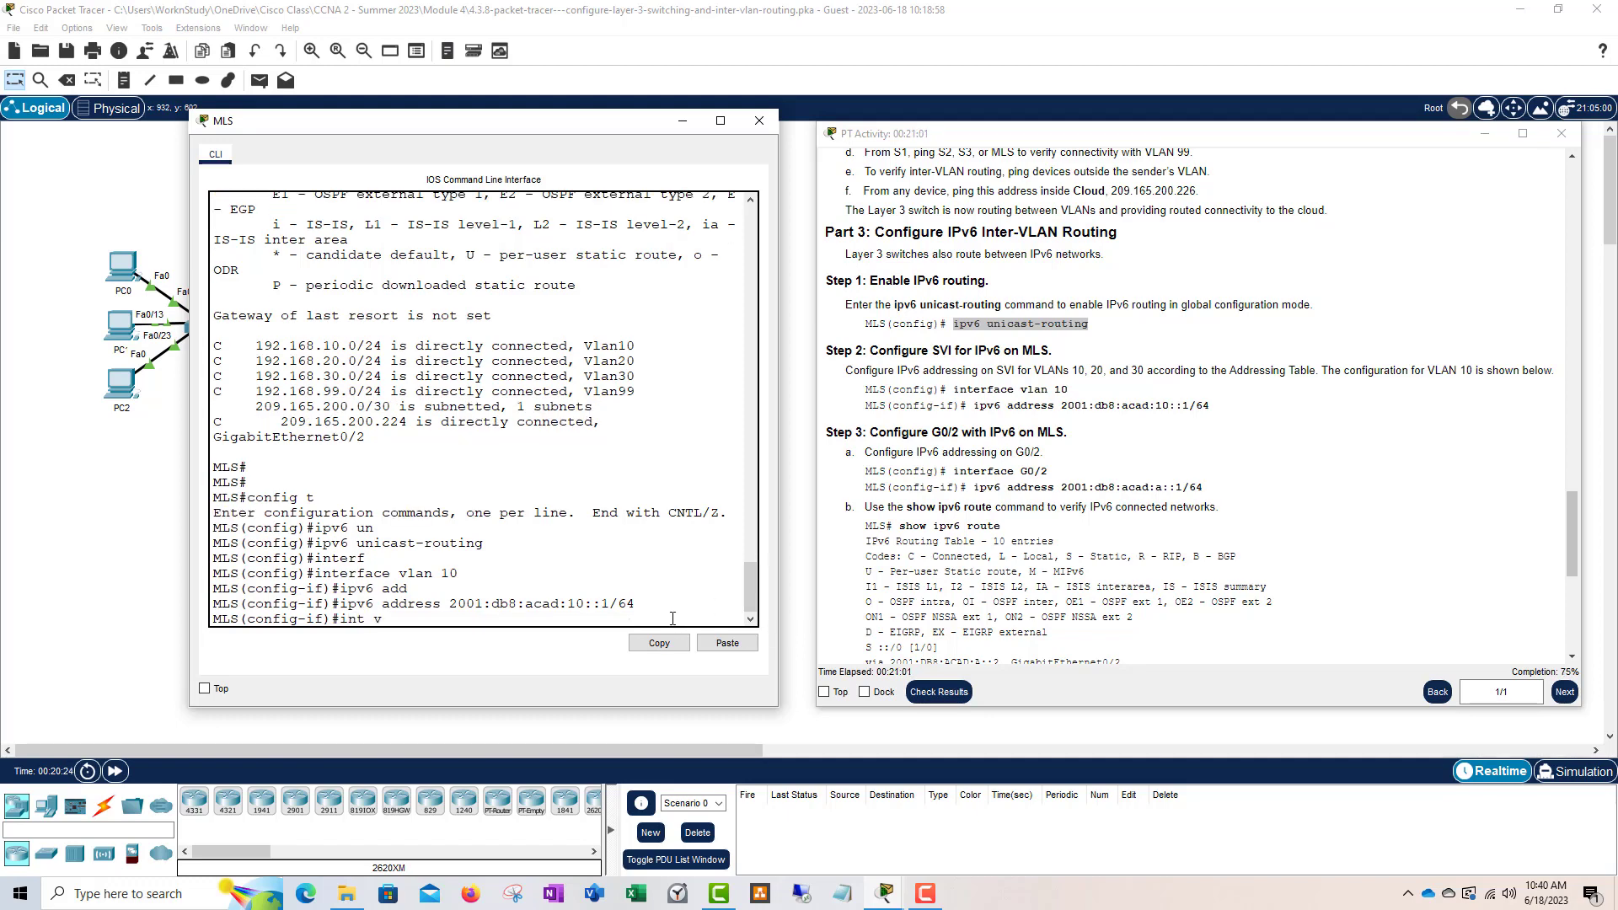
type("lan 20")
key("Return")
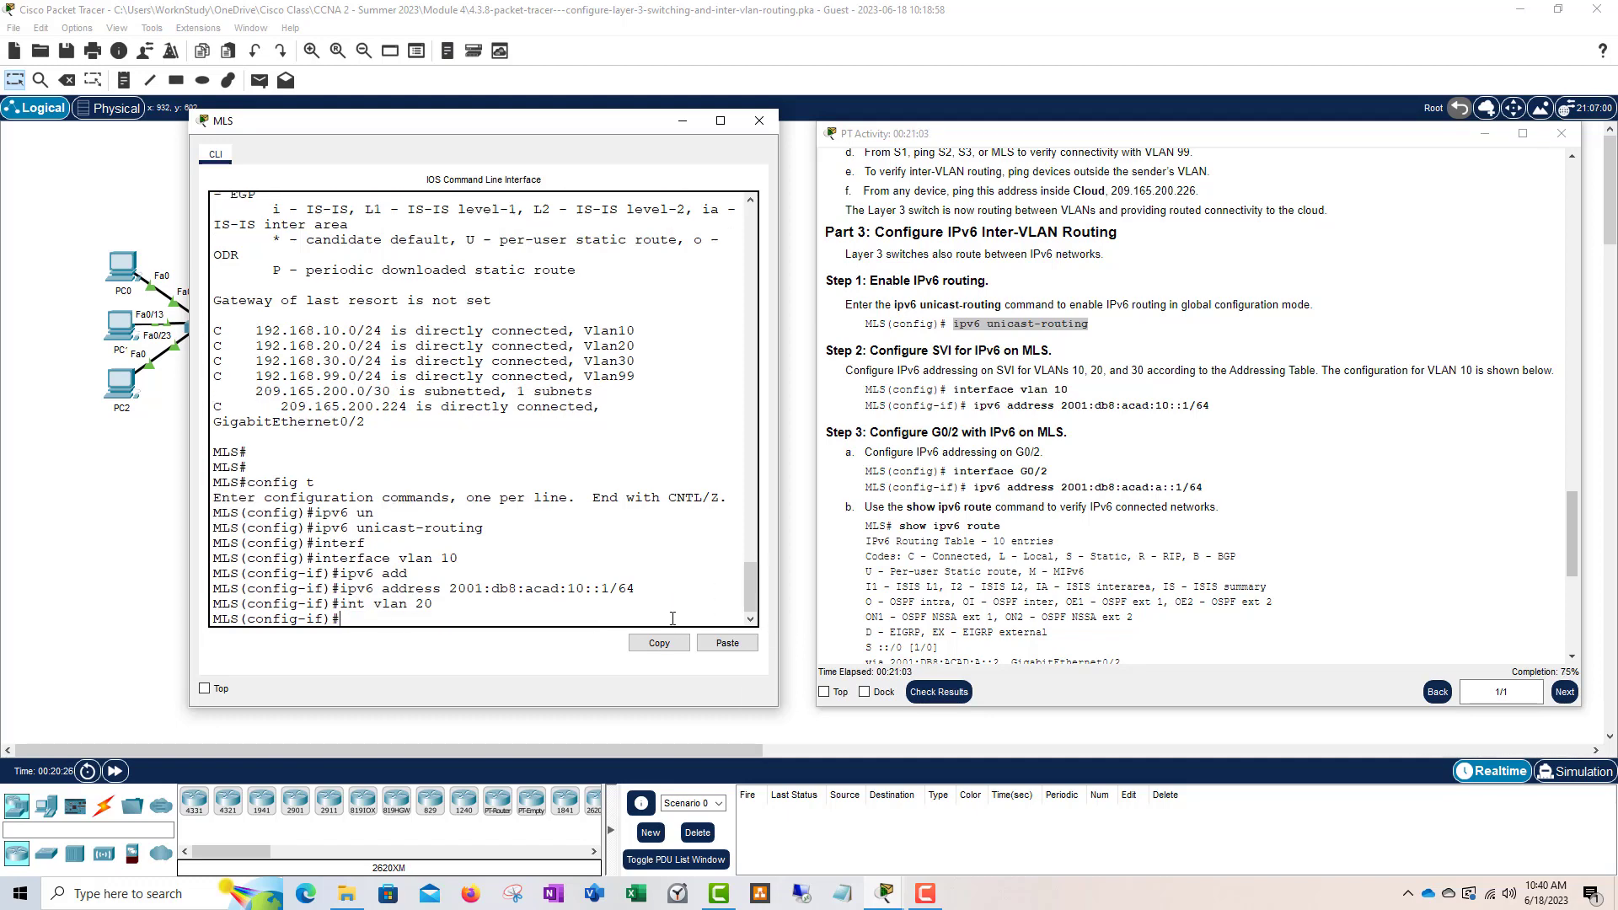
type("ipv6 add")
key("Tab")
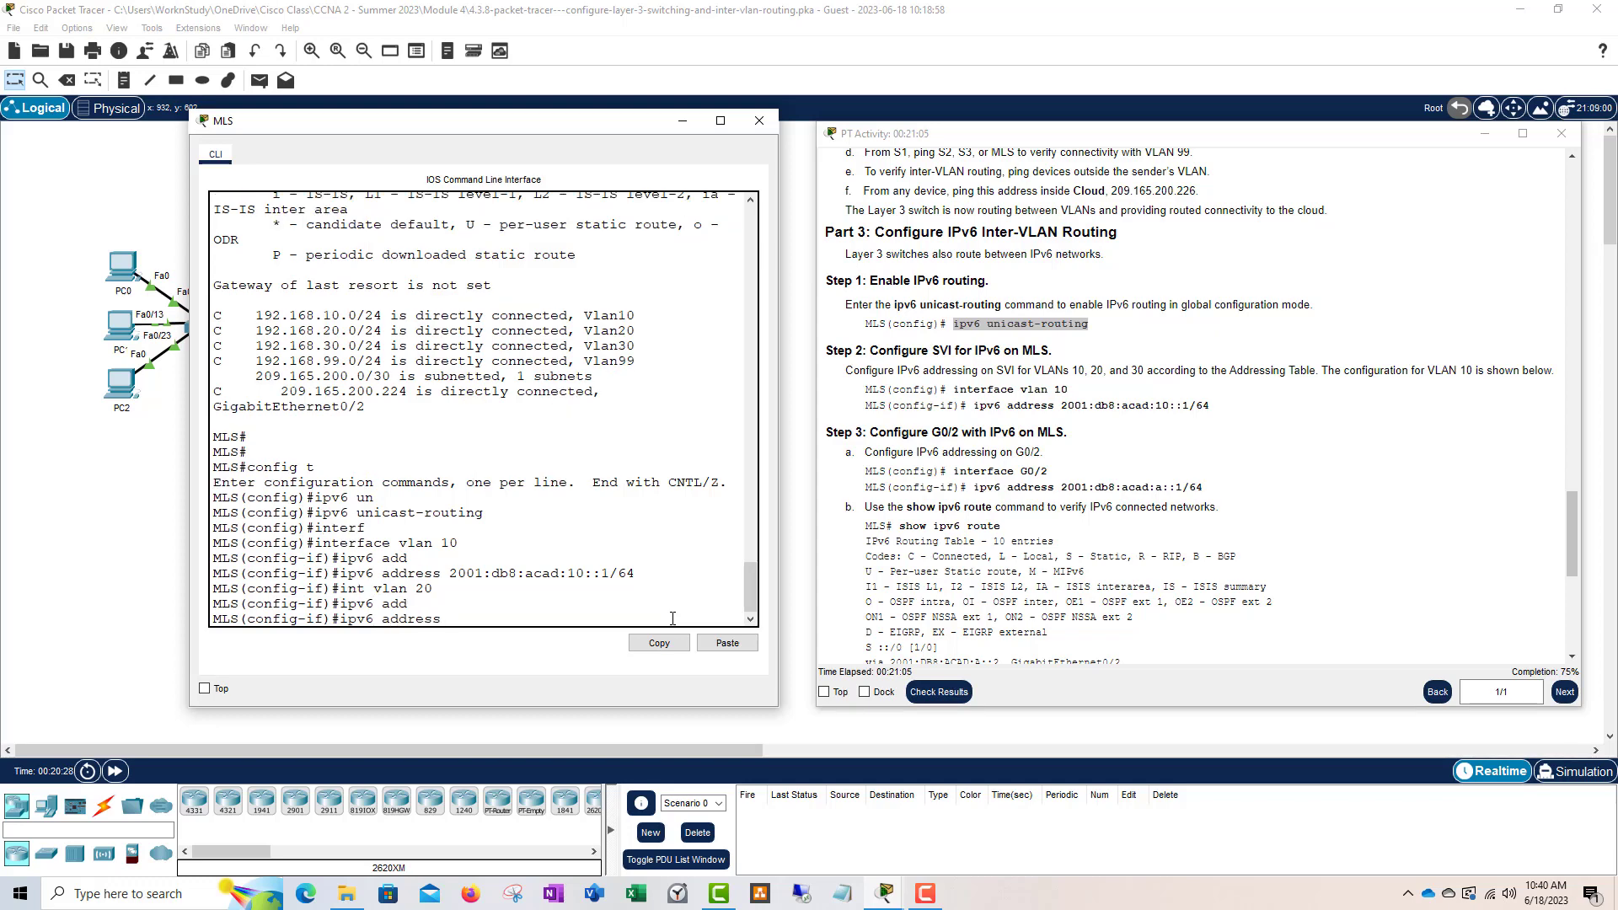
type("2001:db8")
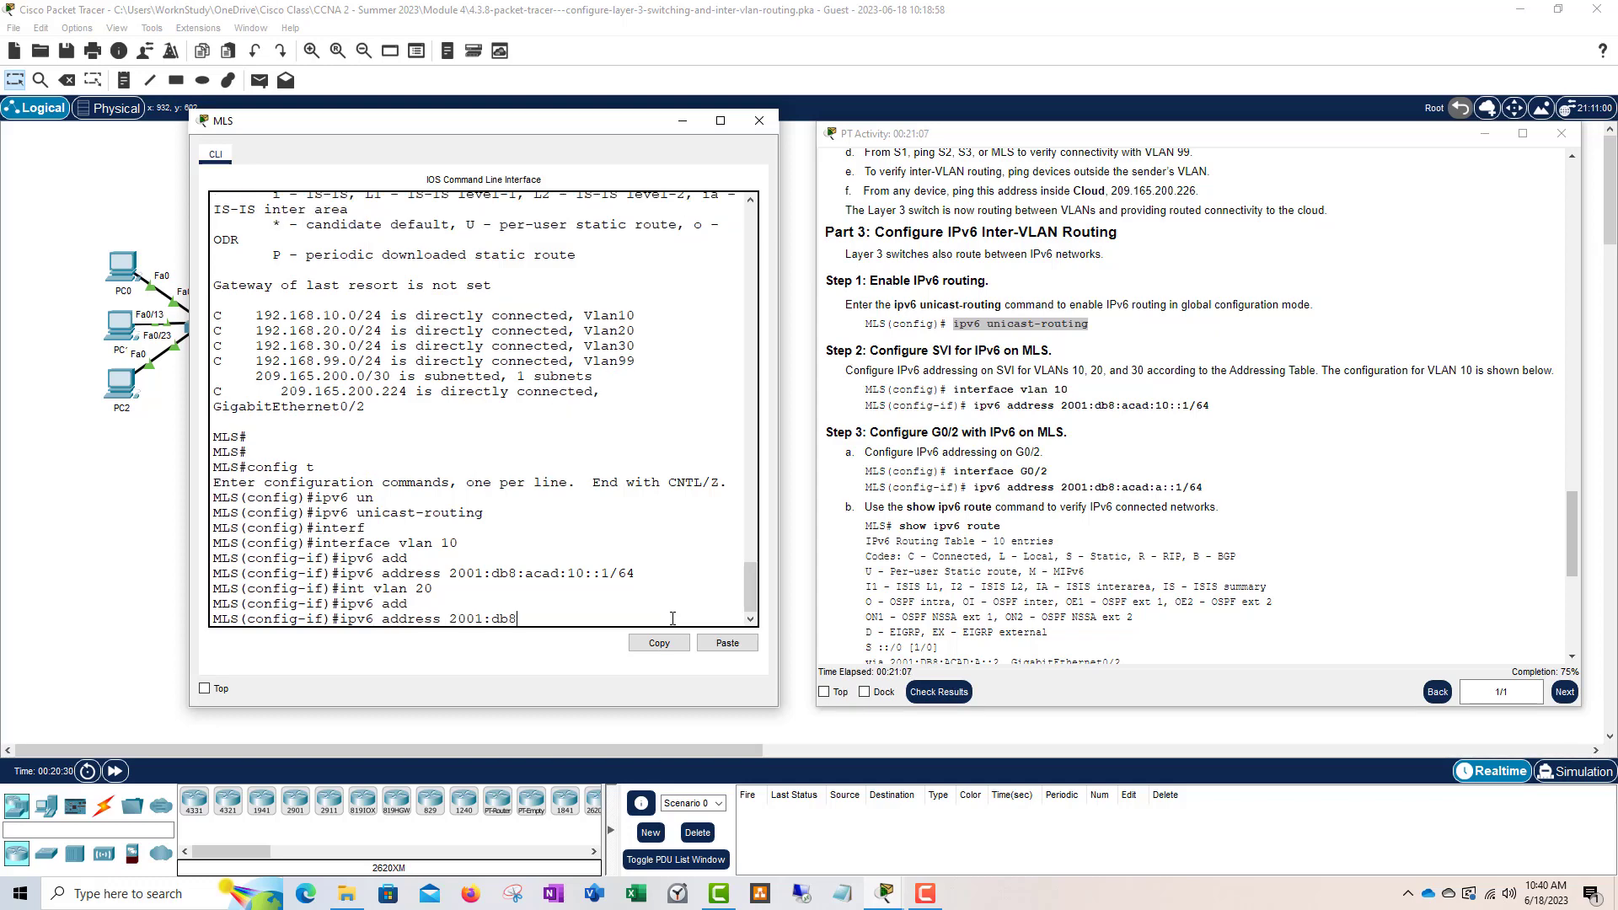
type(":acad:20")
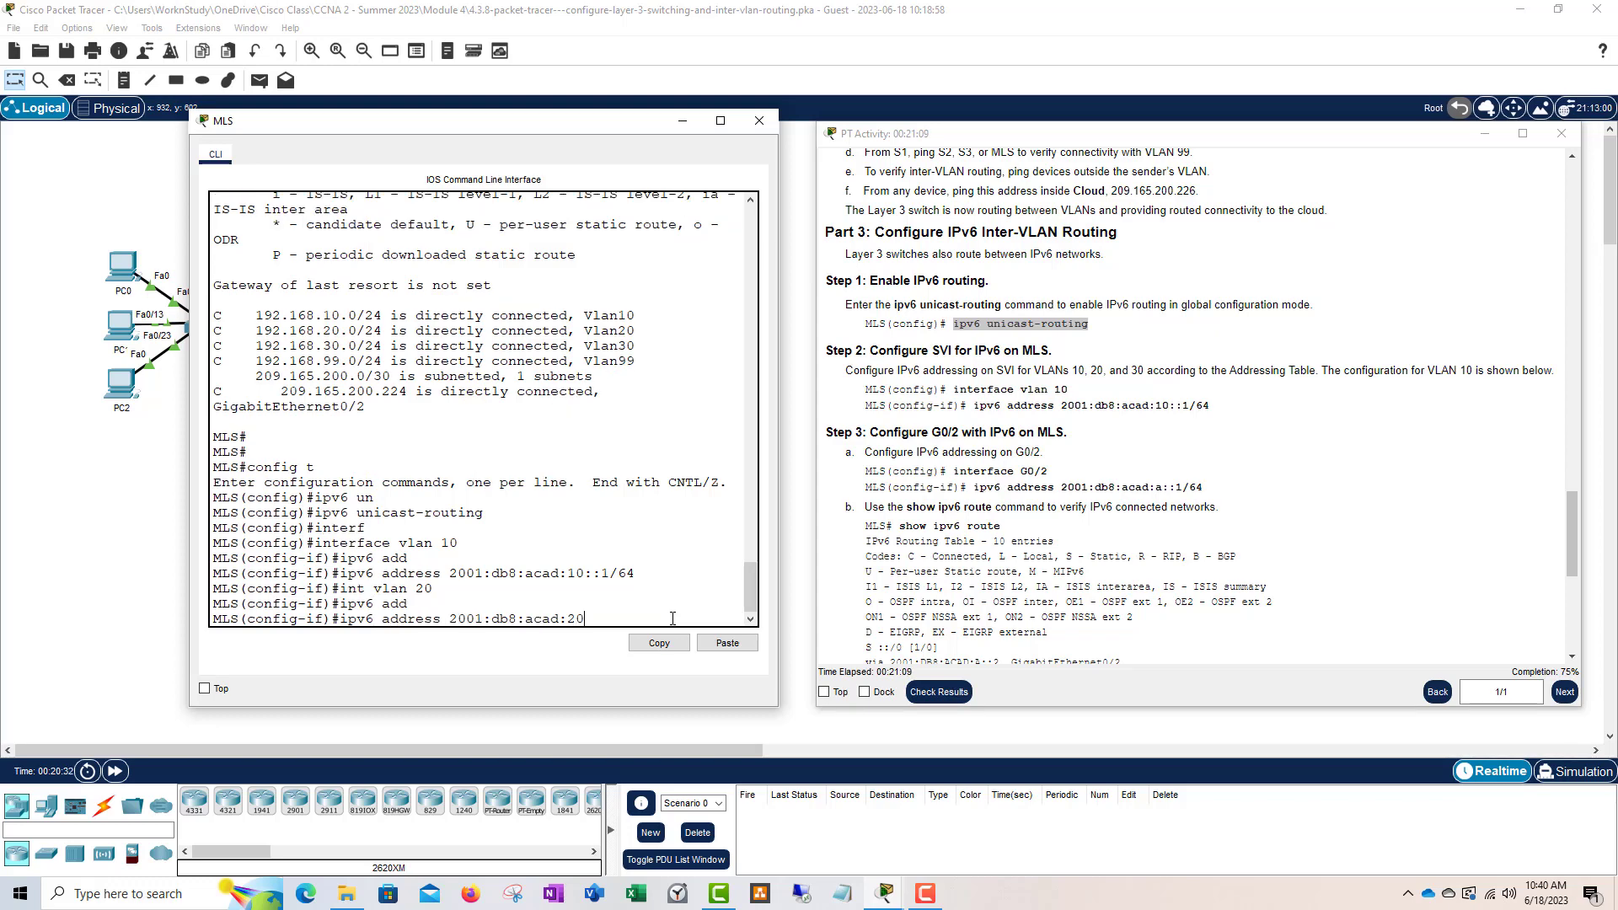
type("::1/64")
left_click_drag(620, 619, 445, 609)
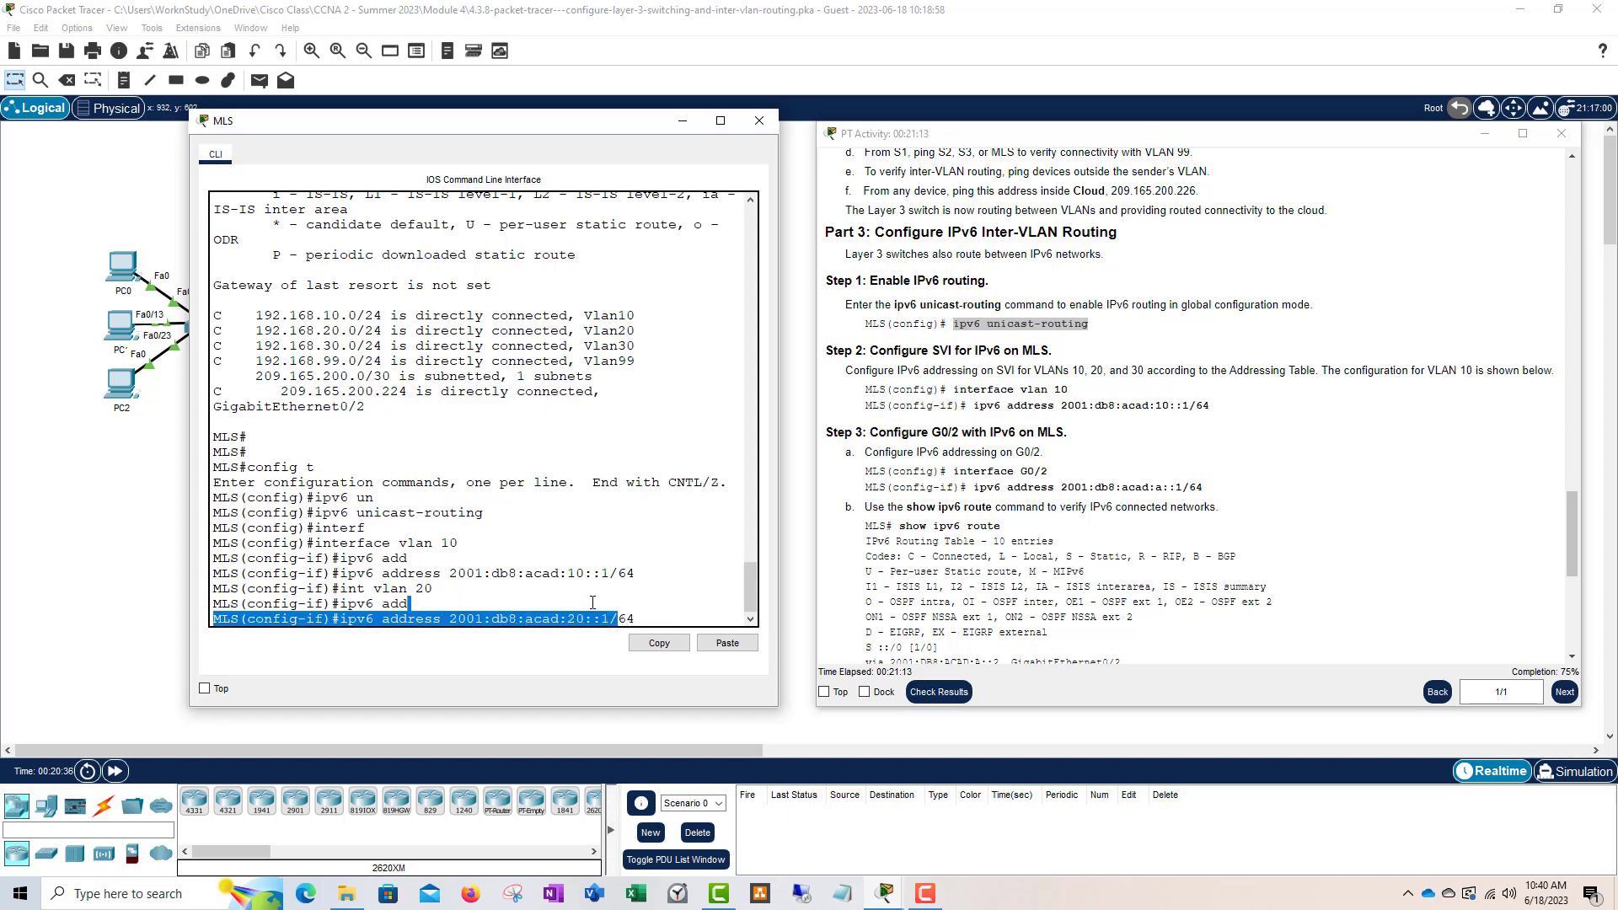
left_click(610, 567)
scroll(1139, 423, "up", 15)
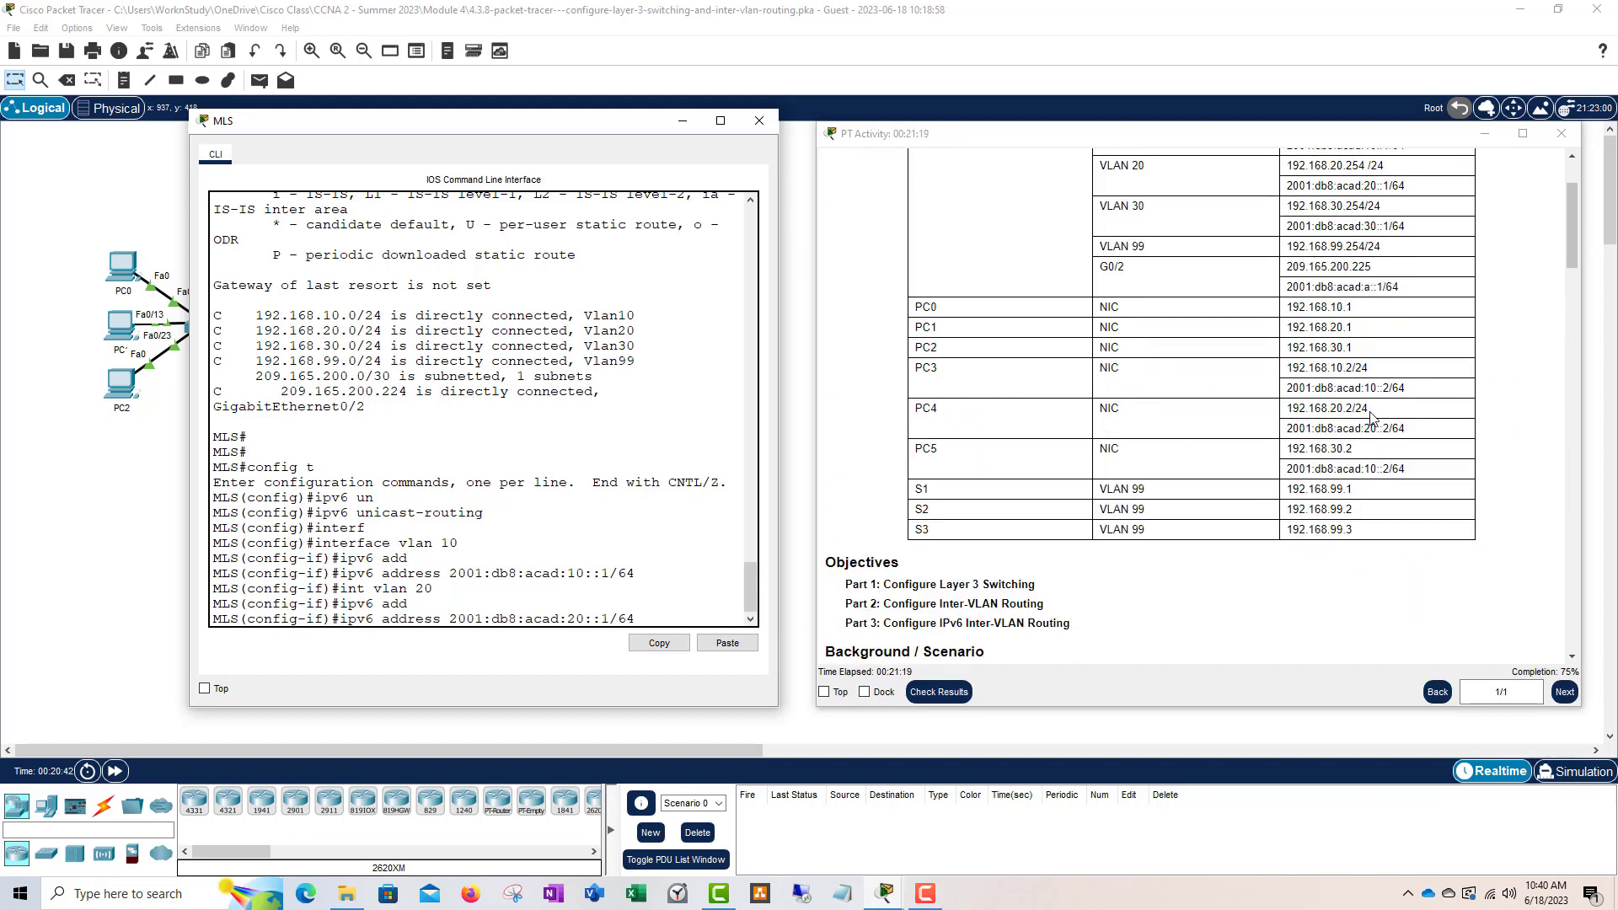
scroll(1197, 435, "down", 5)
scroll(1214, 440, "down", 15)
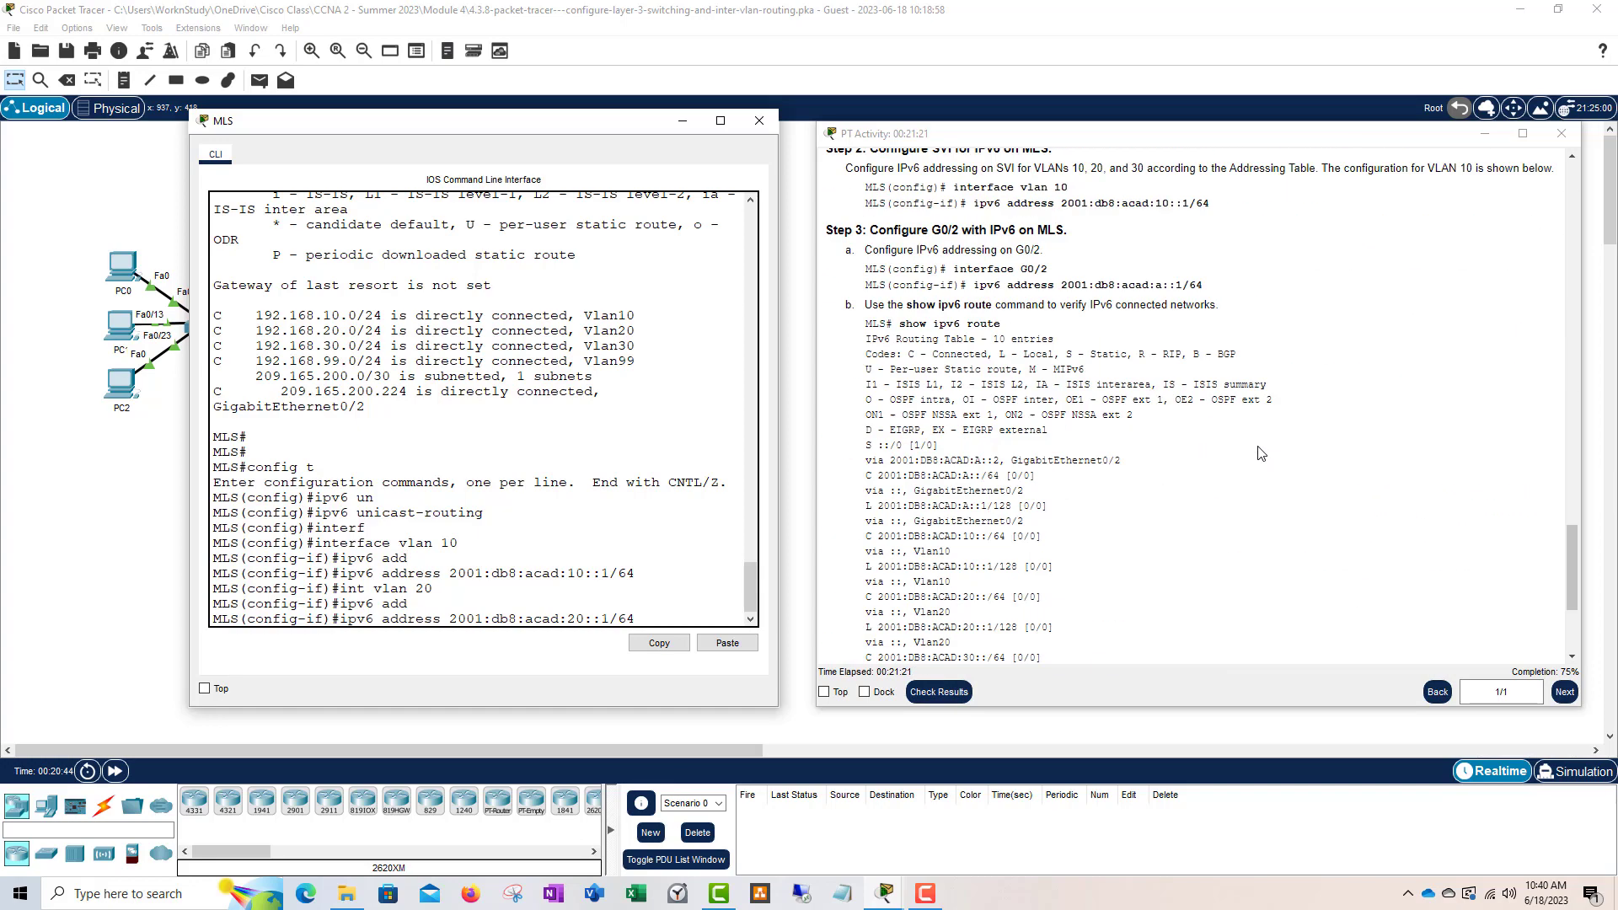
scroll(1261, 452, "up", 5)
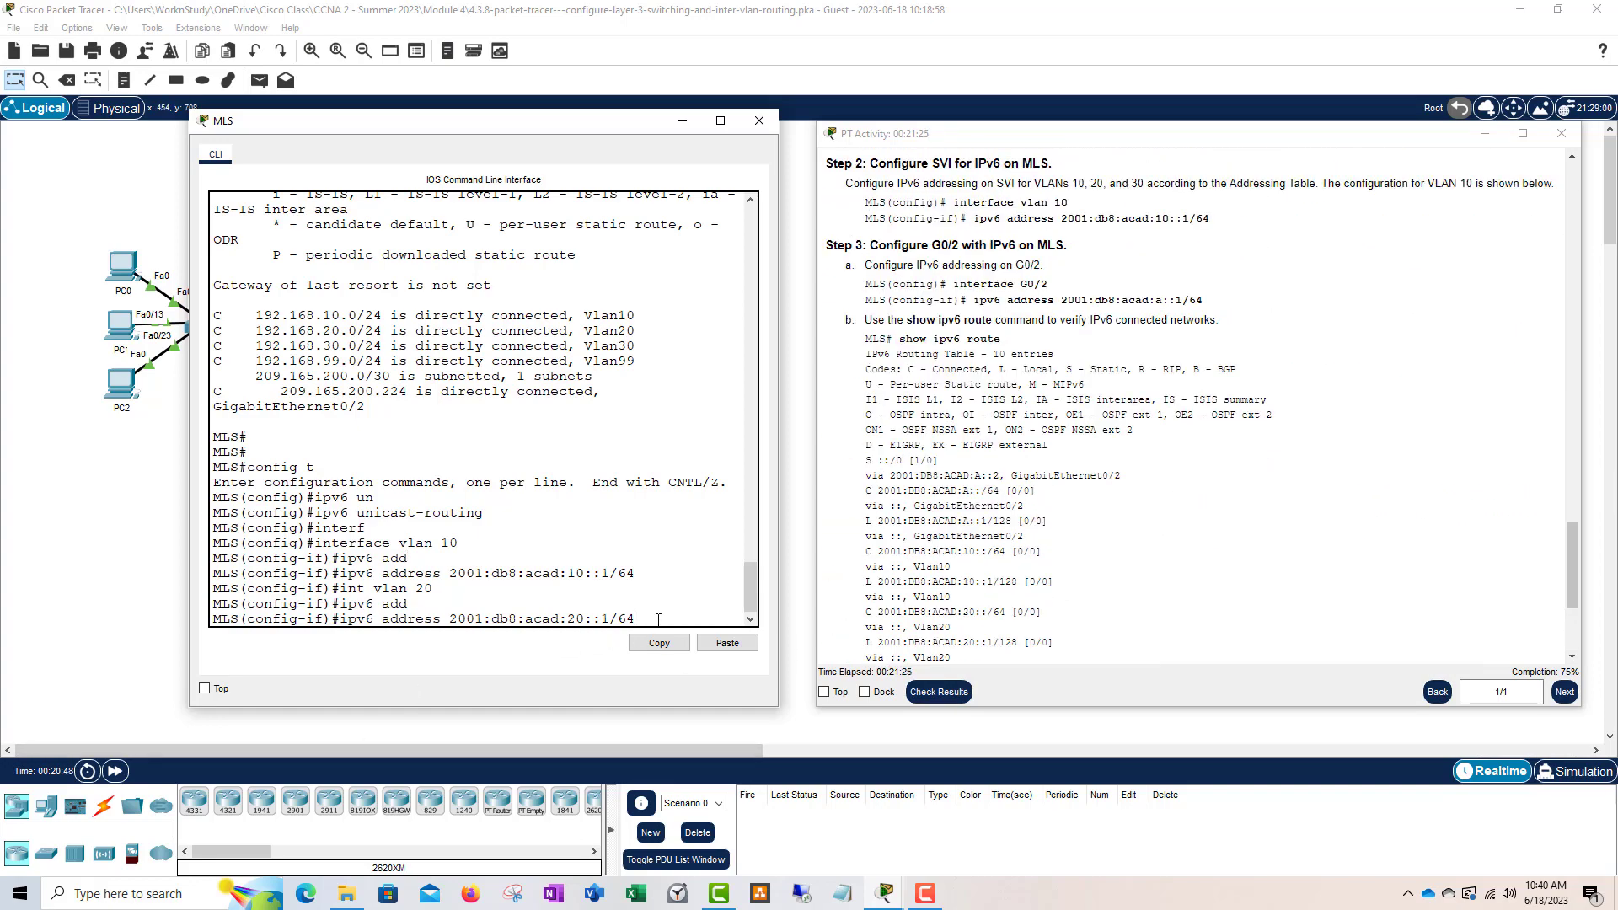
key("Return")
- Assign the IPv6 address 2001:db8:acad:30::1/64 to the VLAN 30 interface on MLS
type("int vlan 3")
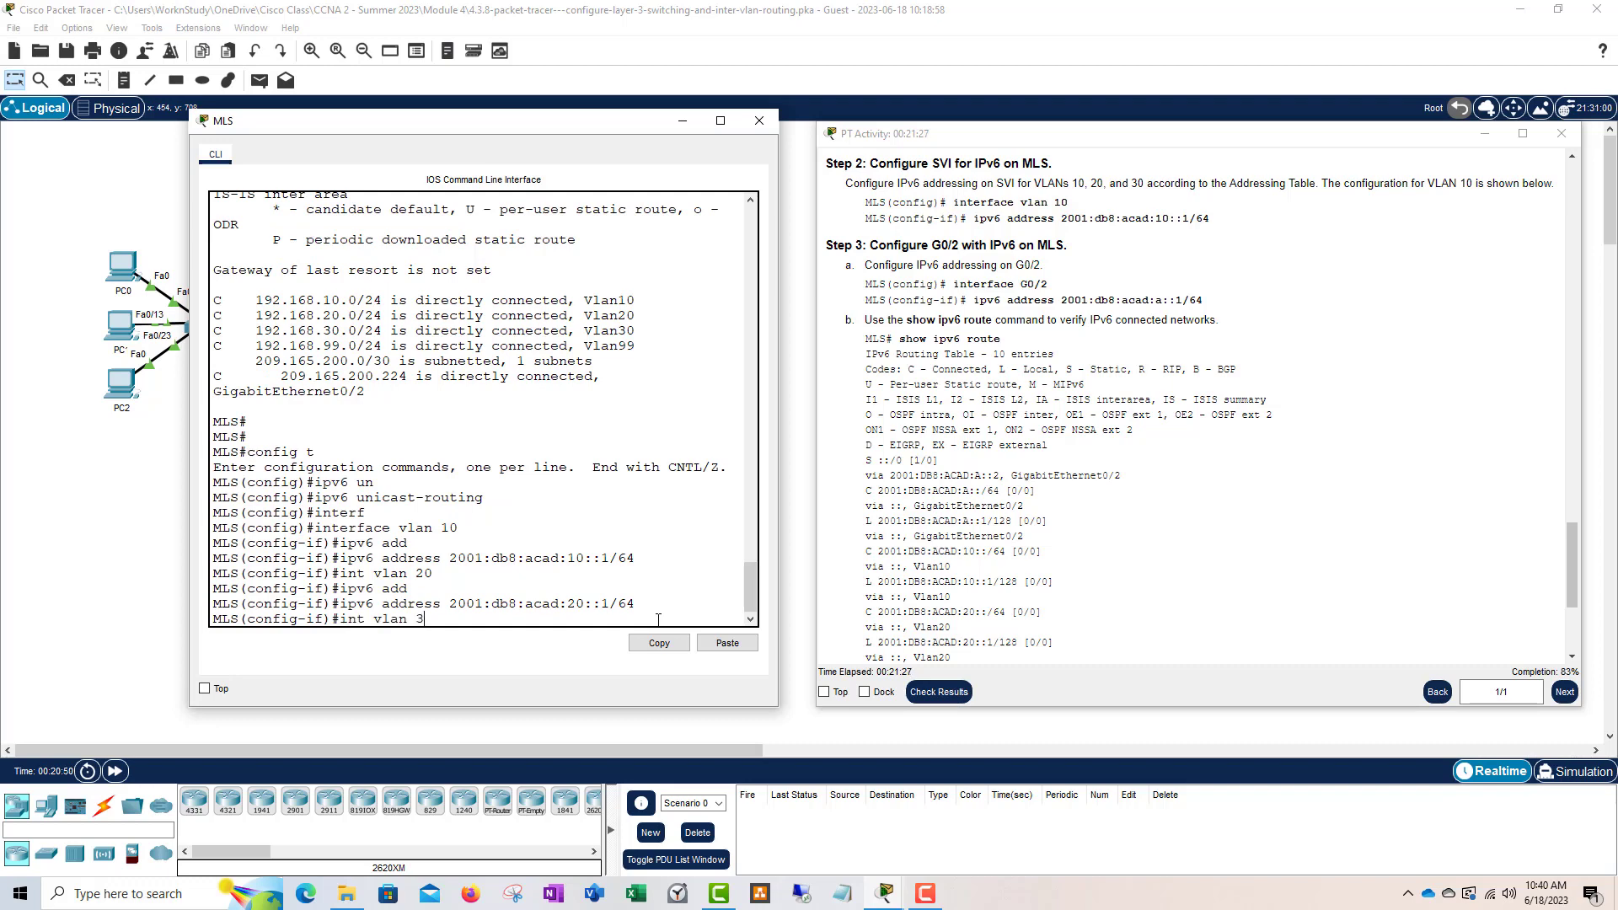
type("0")
key("Return")
type("ipv65 ")
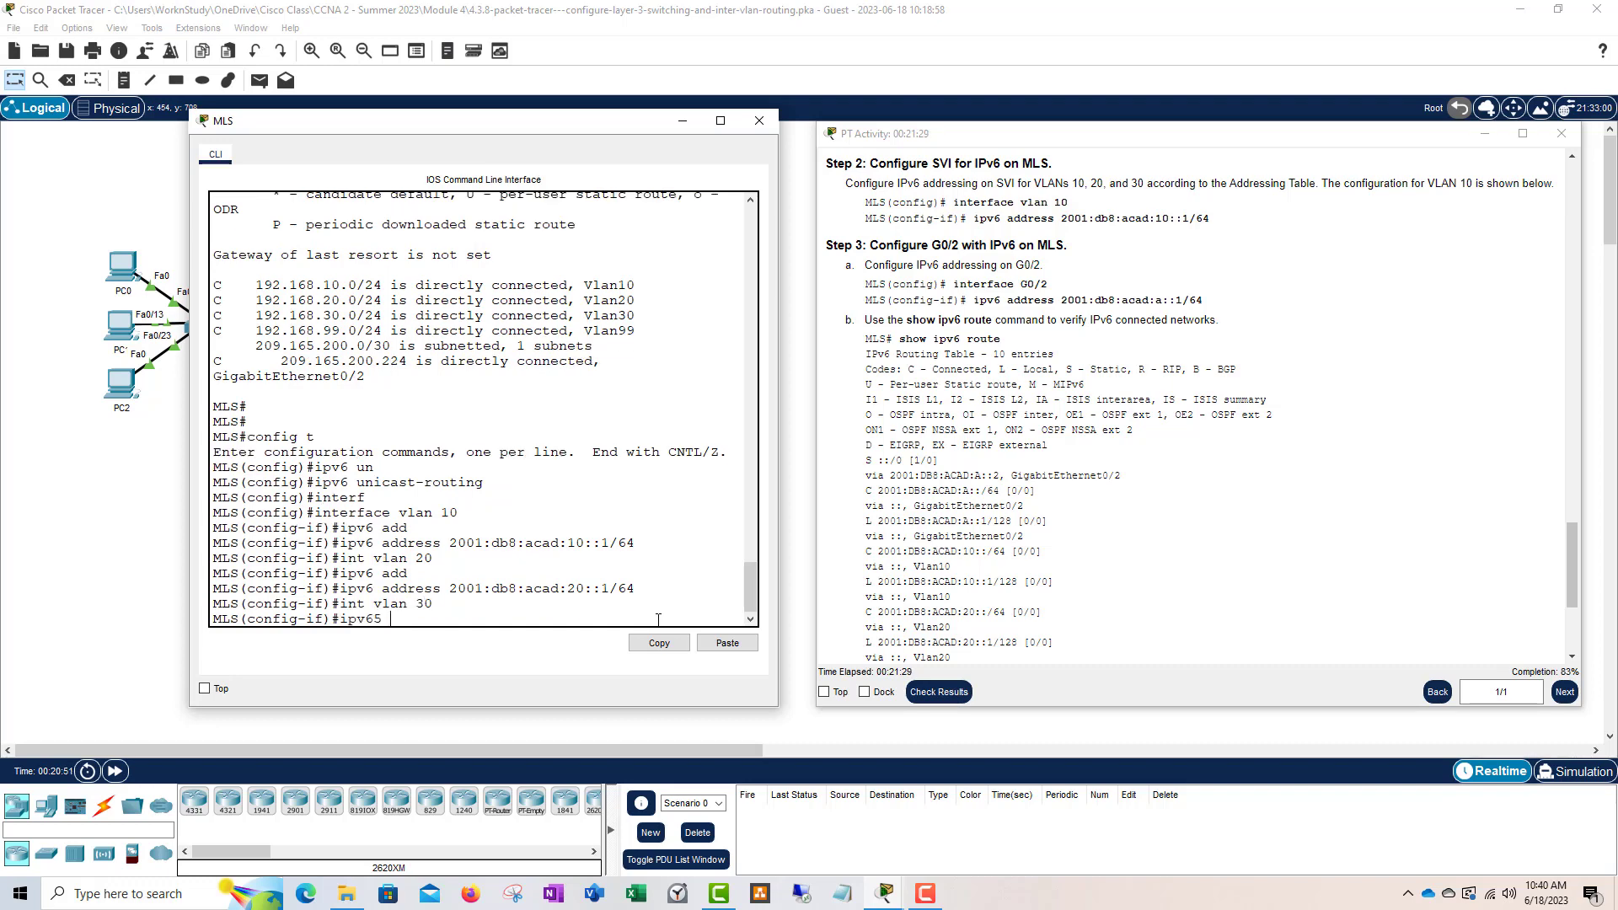
key("BackSpace")
key("BackSpace")
type(" add")
key("Tab")
type("20")
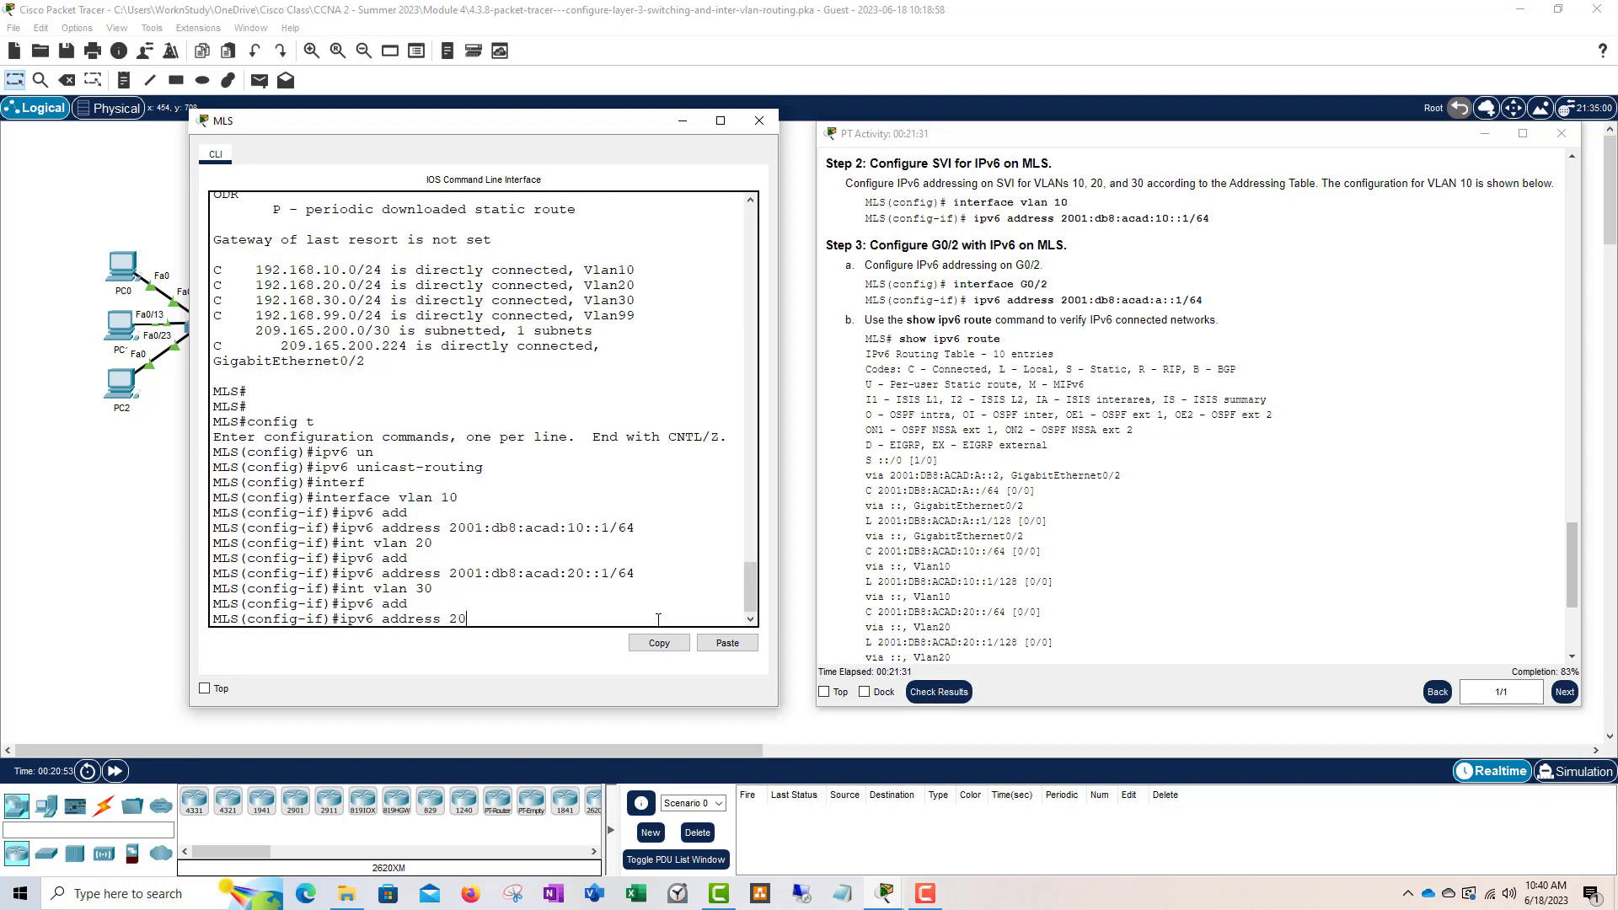
type("01:db8:acad:30::1/64")
key("Return")
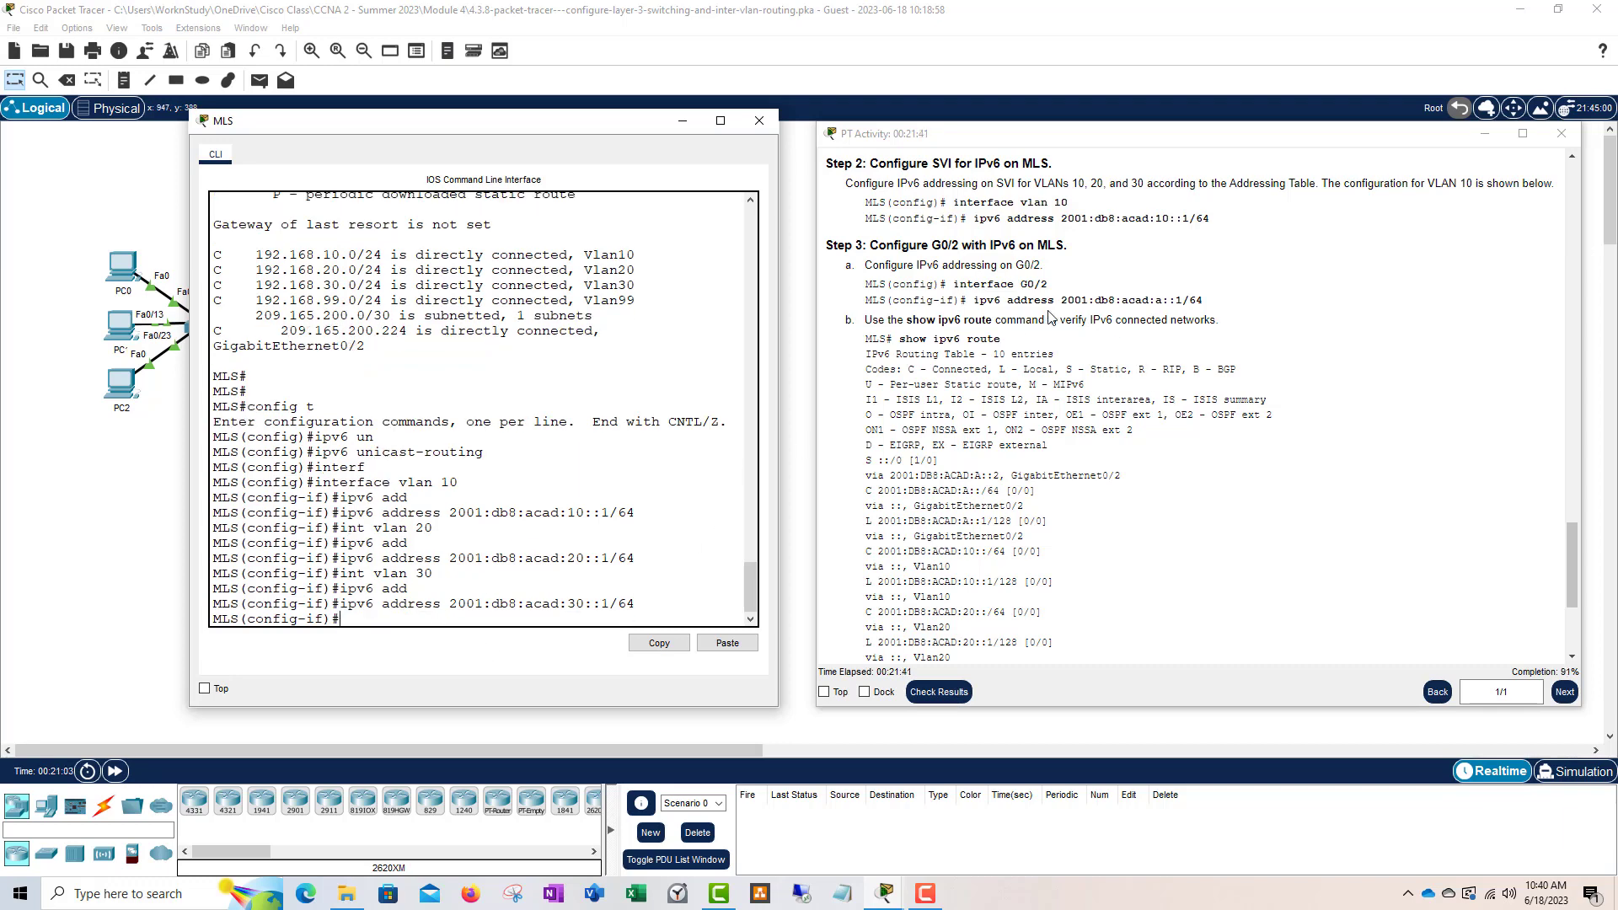
- Assign the IPv6 address 2001:db8:acad:a::1/64 to interface G0/2 on MLS, as given in Step 3 of the instructions
scroll(1016, 298, "up", 1)
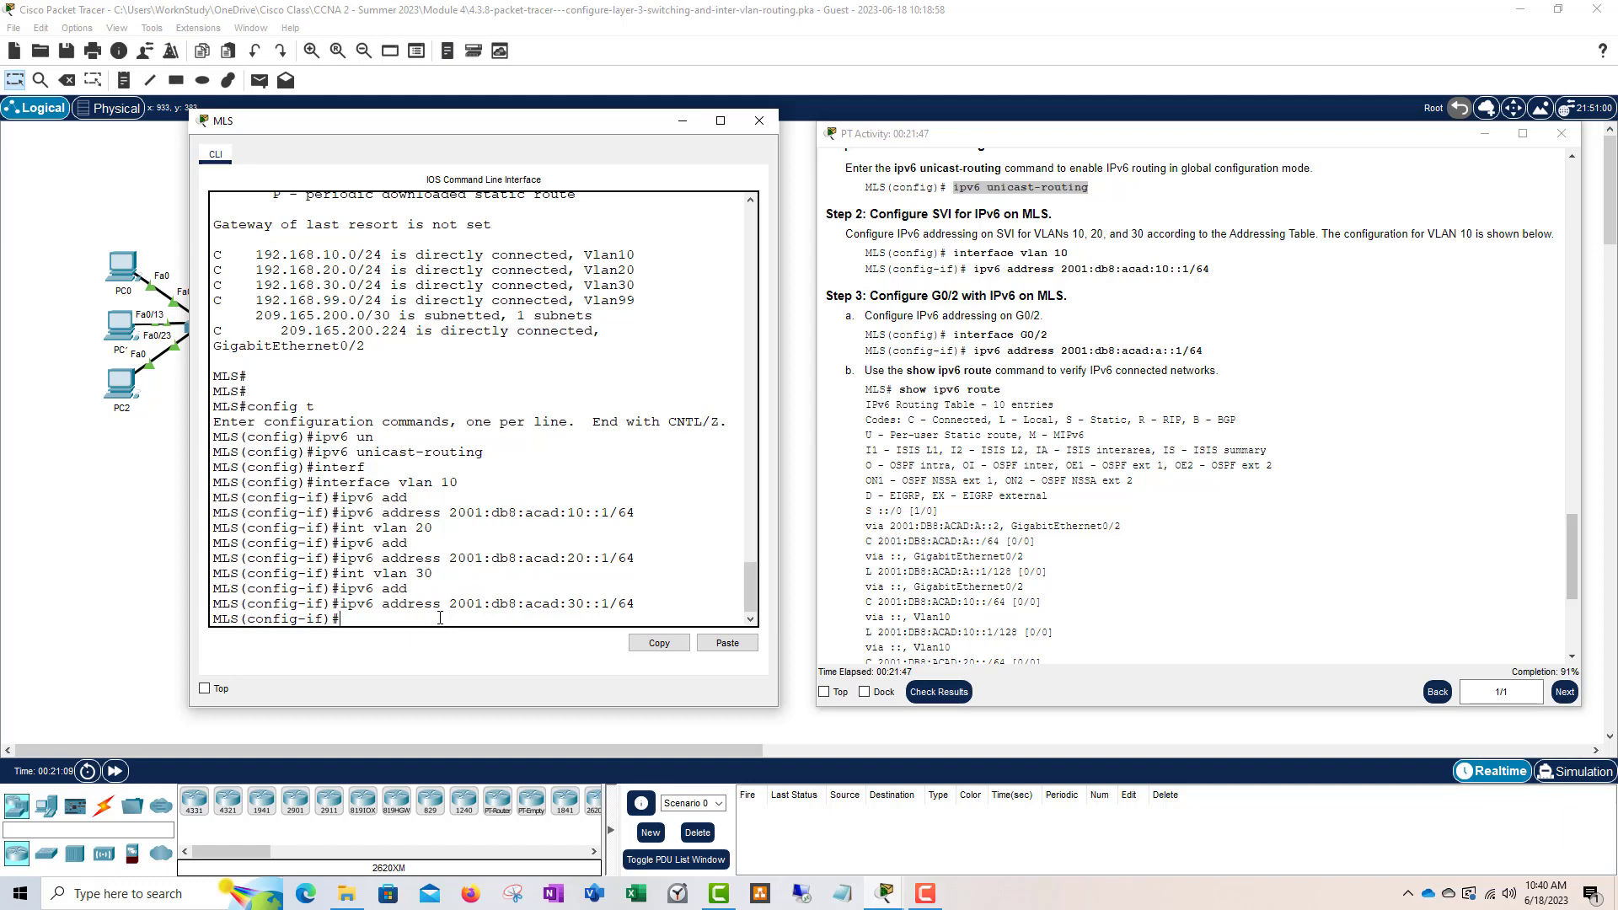
type("int g0/2")
key("Return")
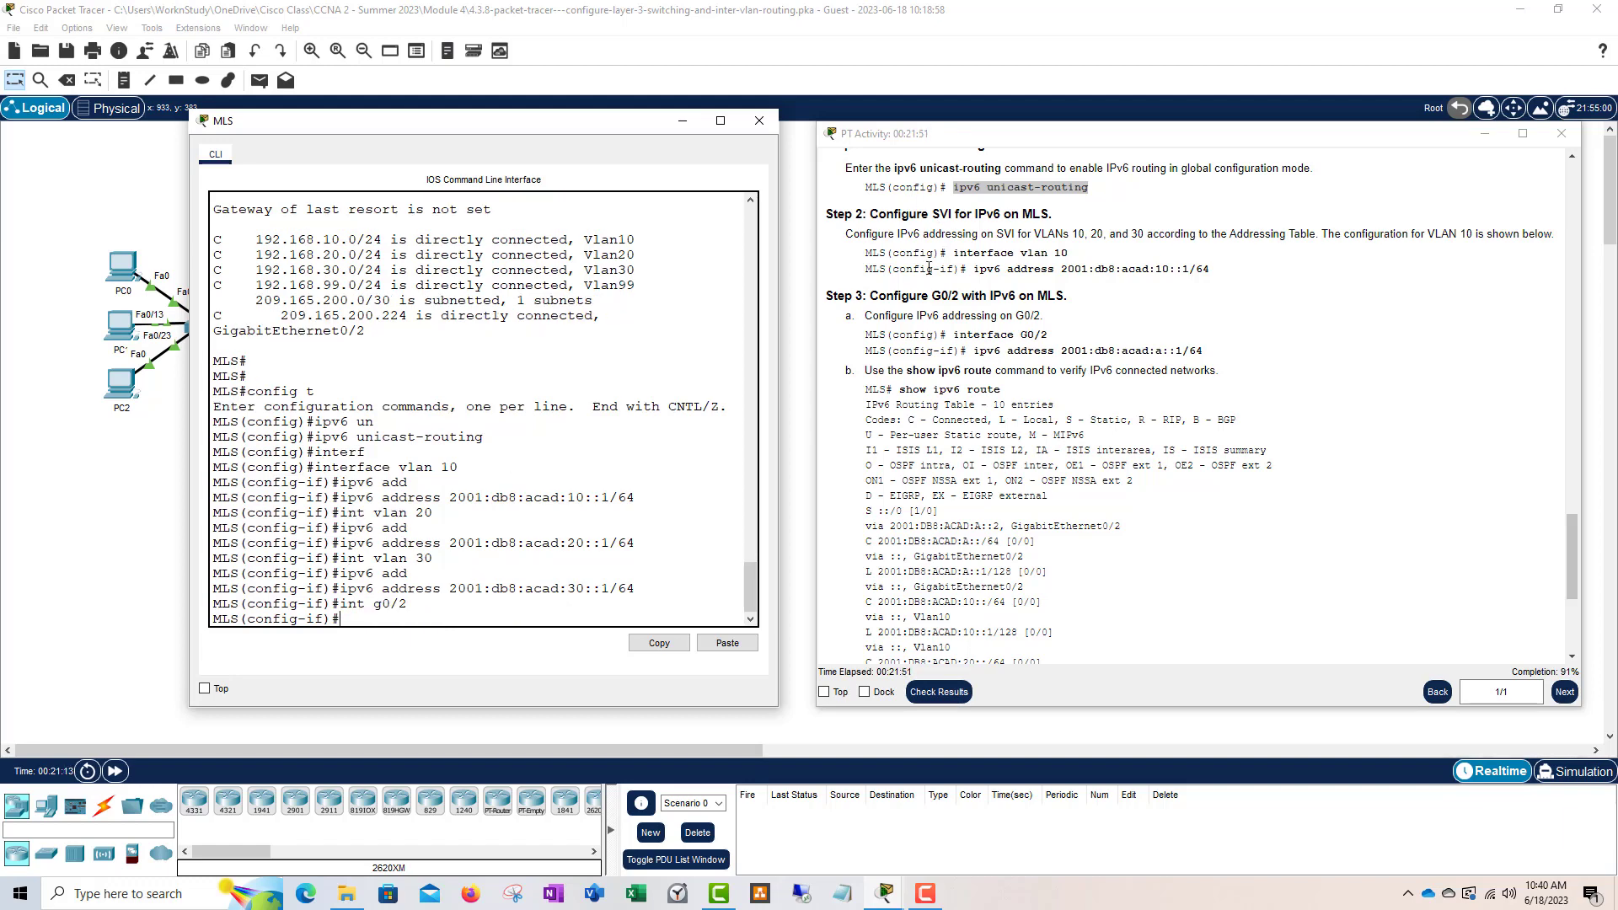
left_click(1029, 295)
left_click_drag(1066, 298, 829, 296)
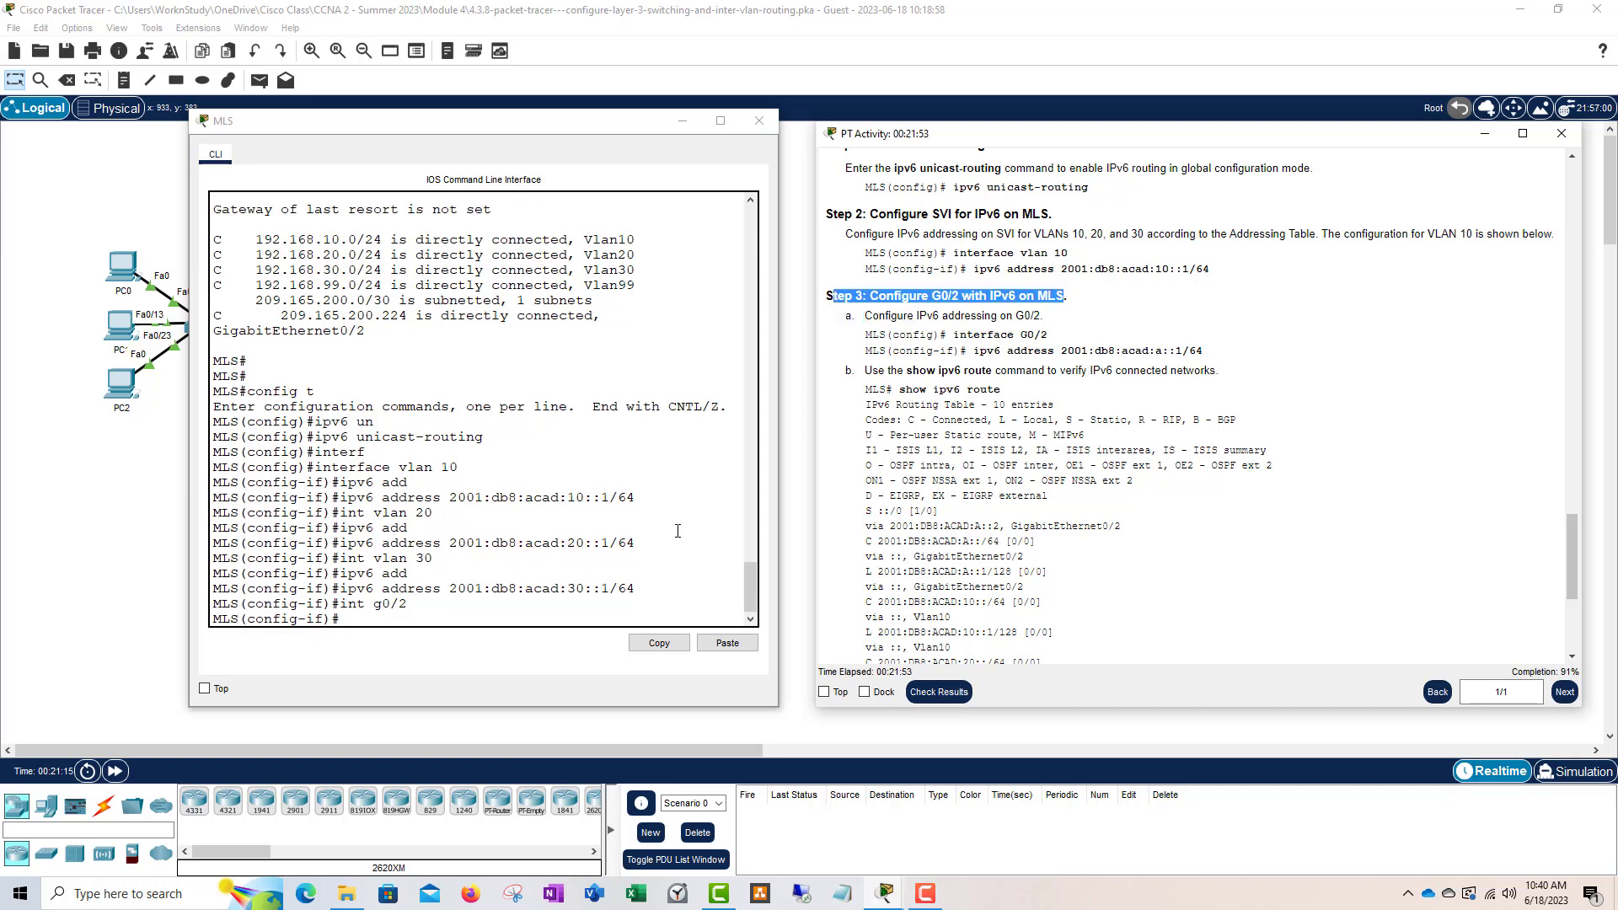
left_click(472, 621)
type("in")
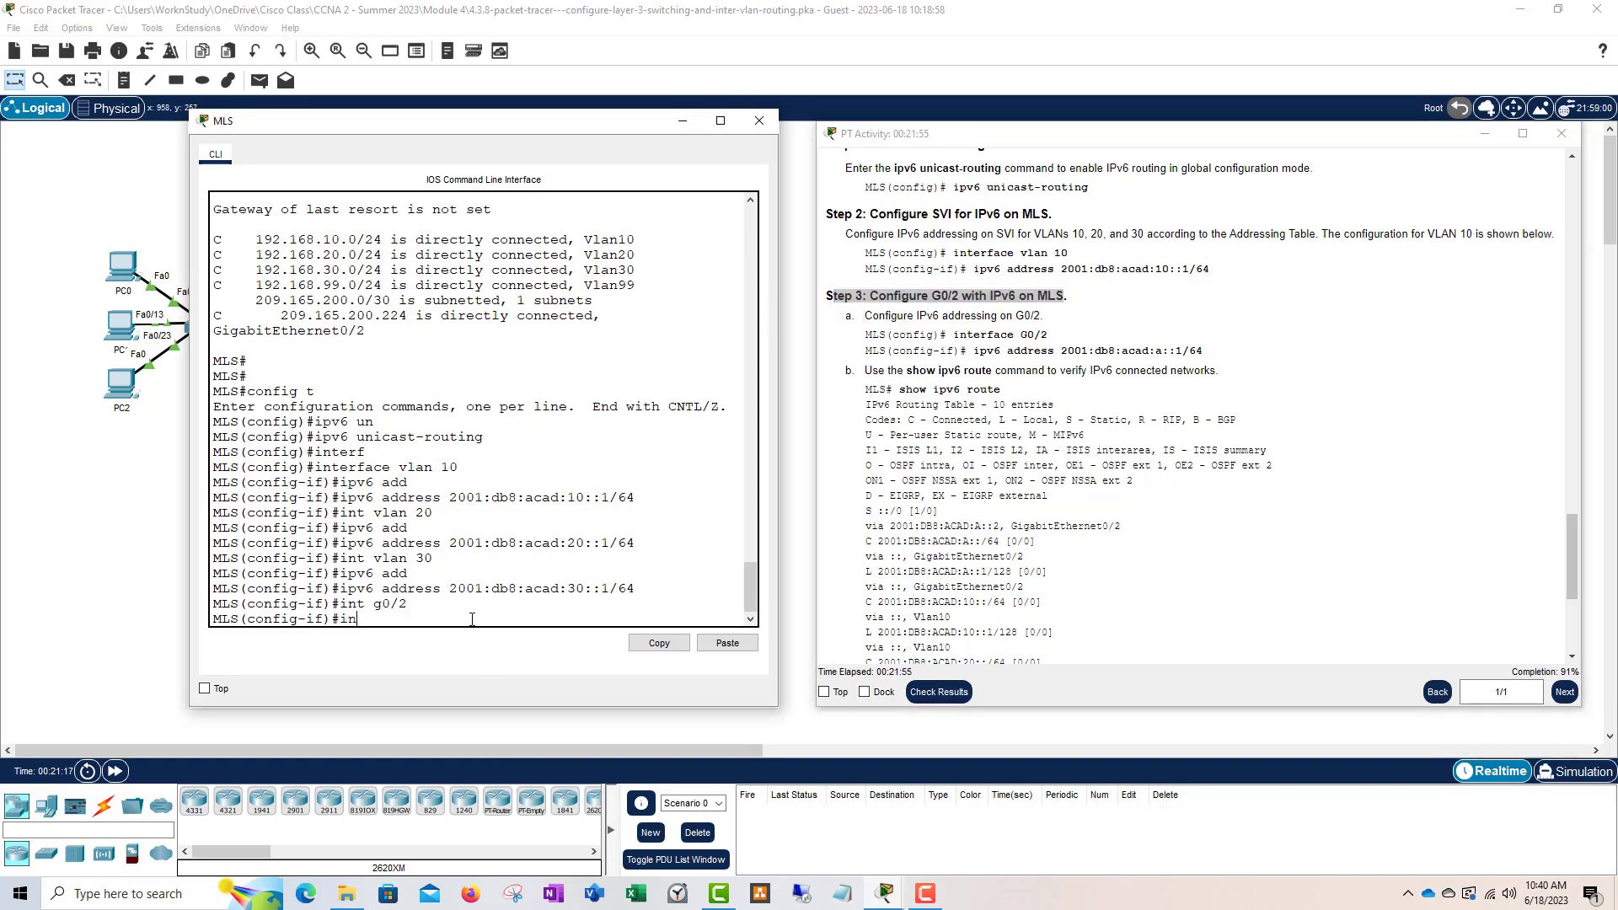
key("BackSpace")
type("pv6 add")
key("Return")
type("ipv6 address 200")
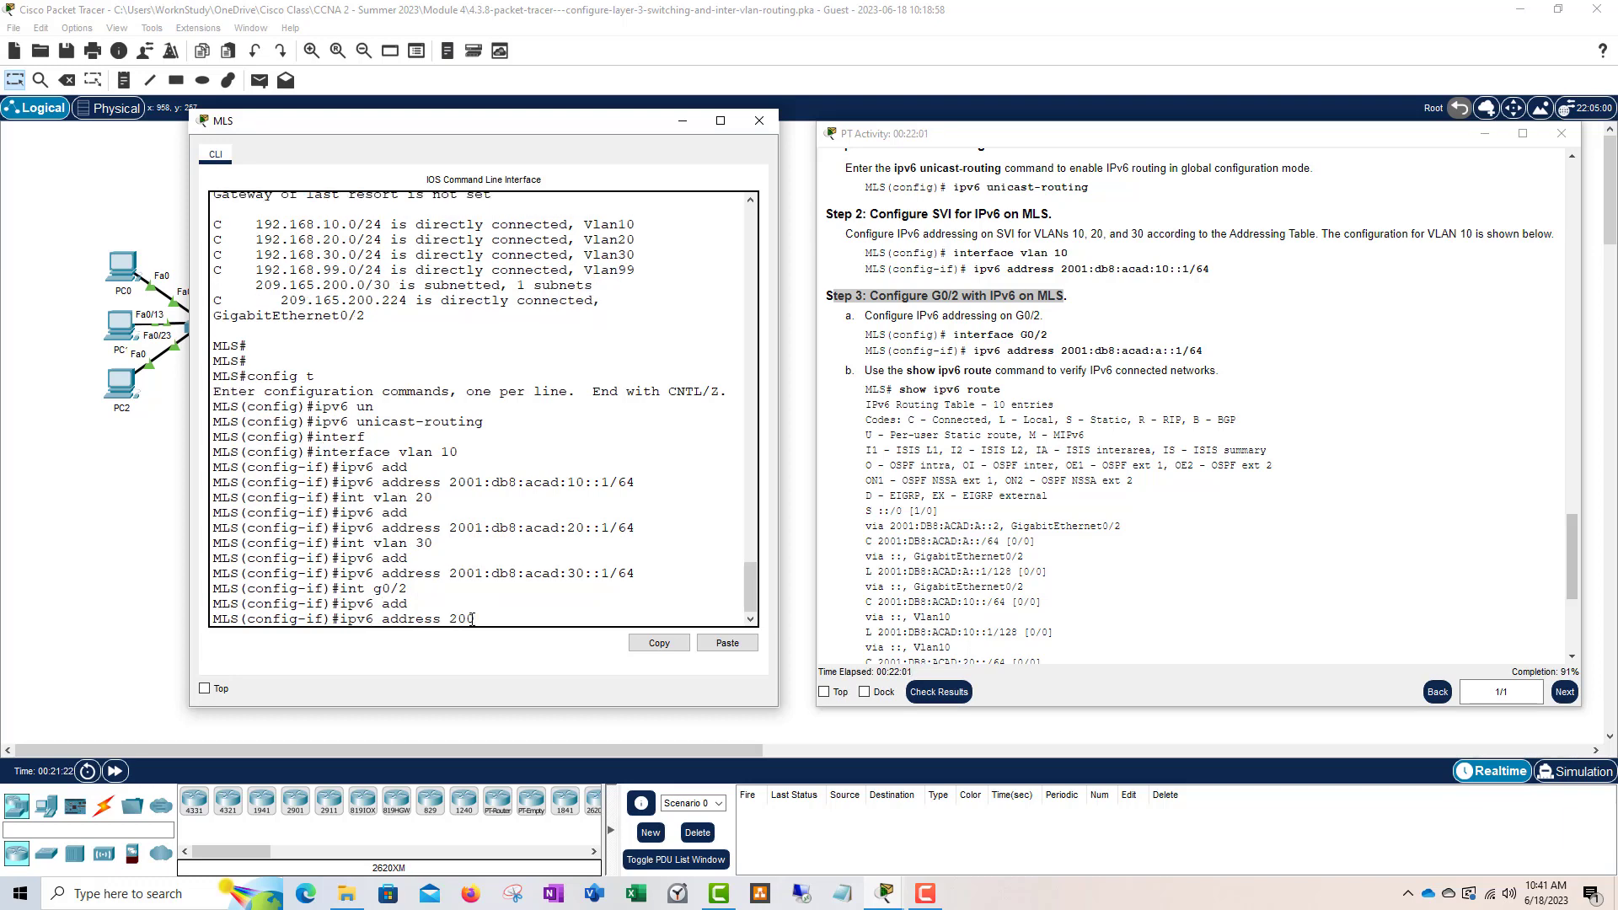
type("1:db8:acad:a::")
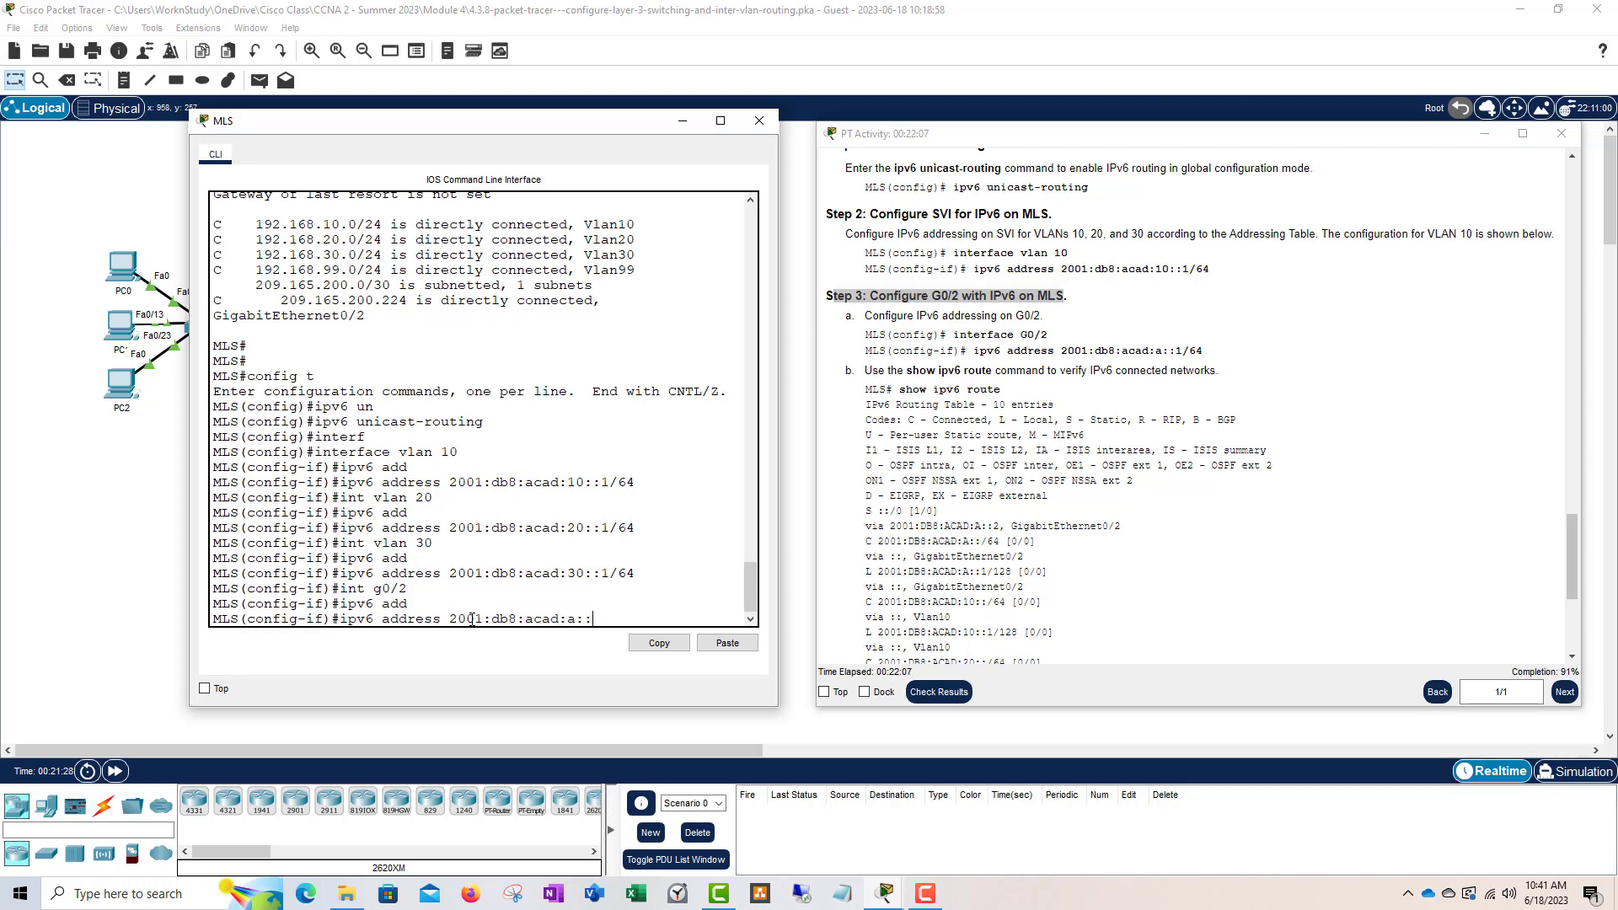
type("1/64")
key("Return")
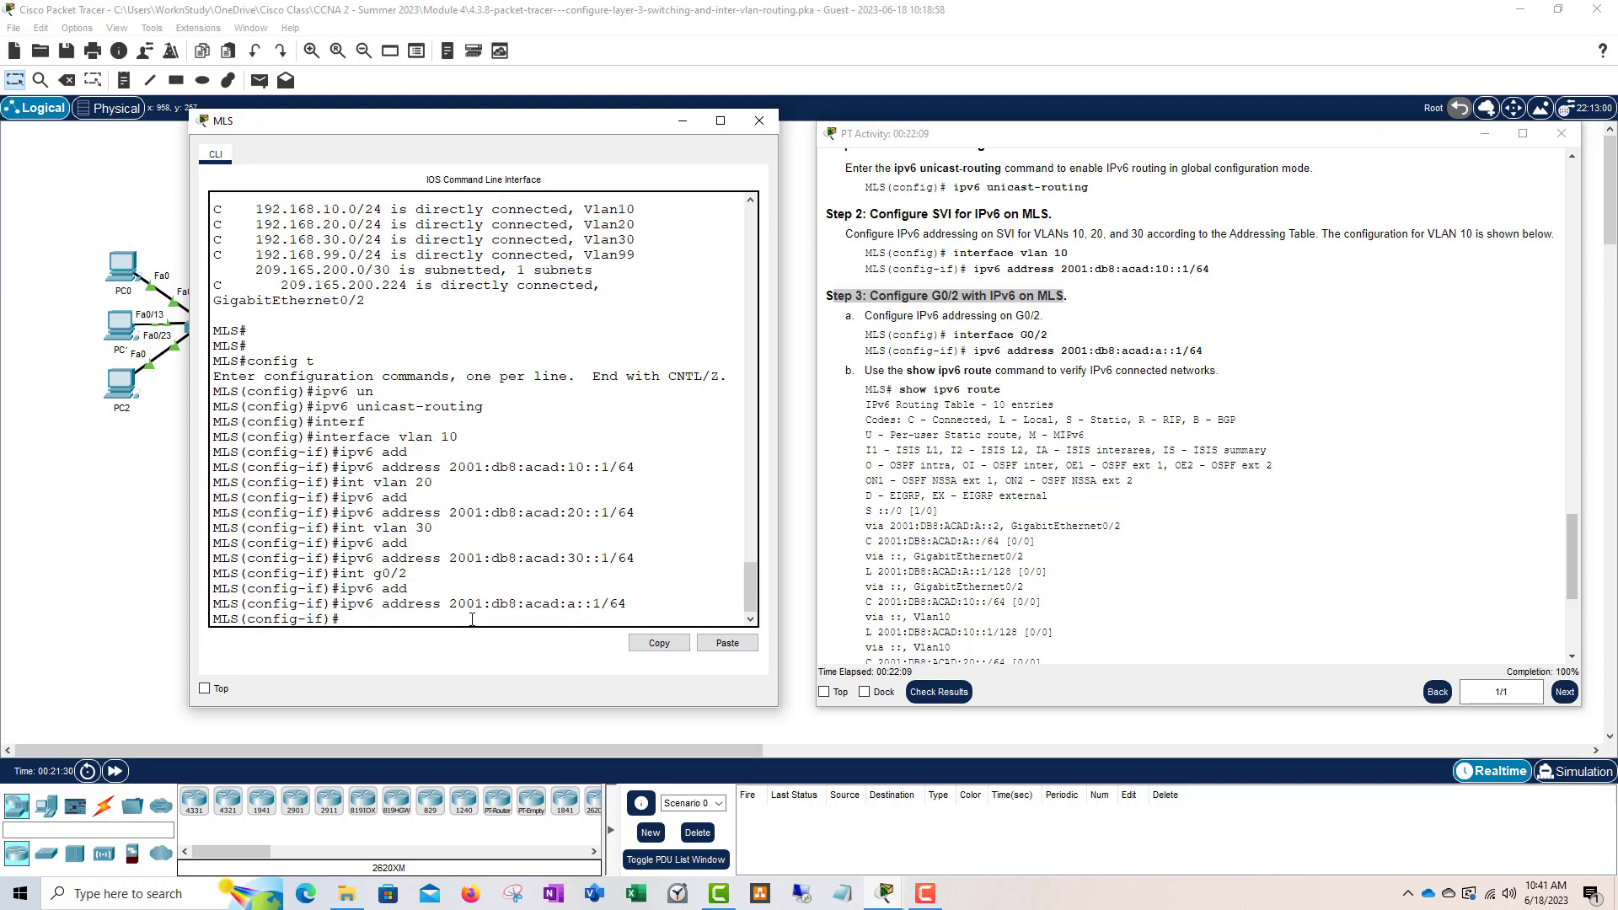
- Leave configuration mode on MLS and display its IPv6 routing table with show ipv6 route
type("end")
key("Return")
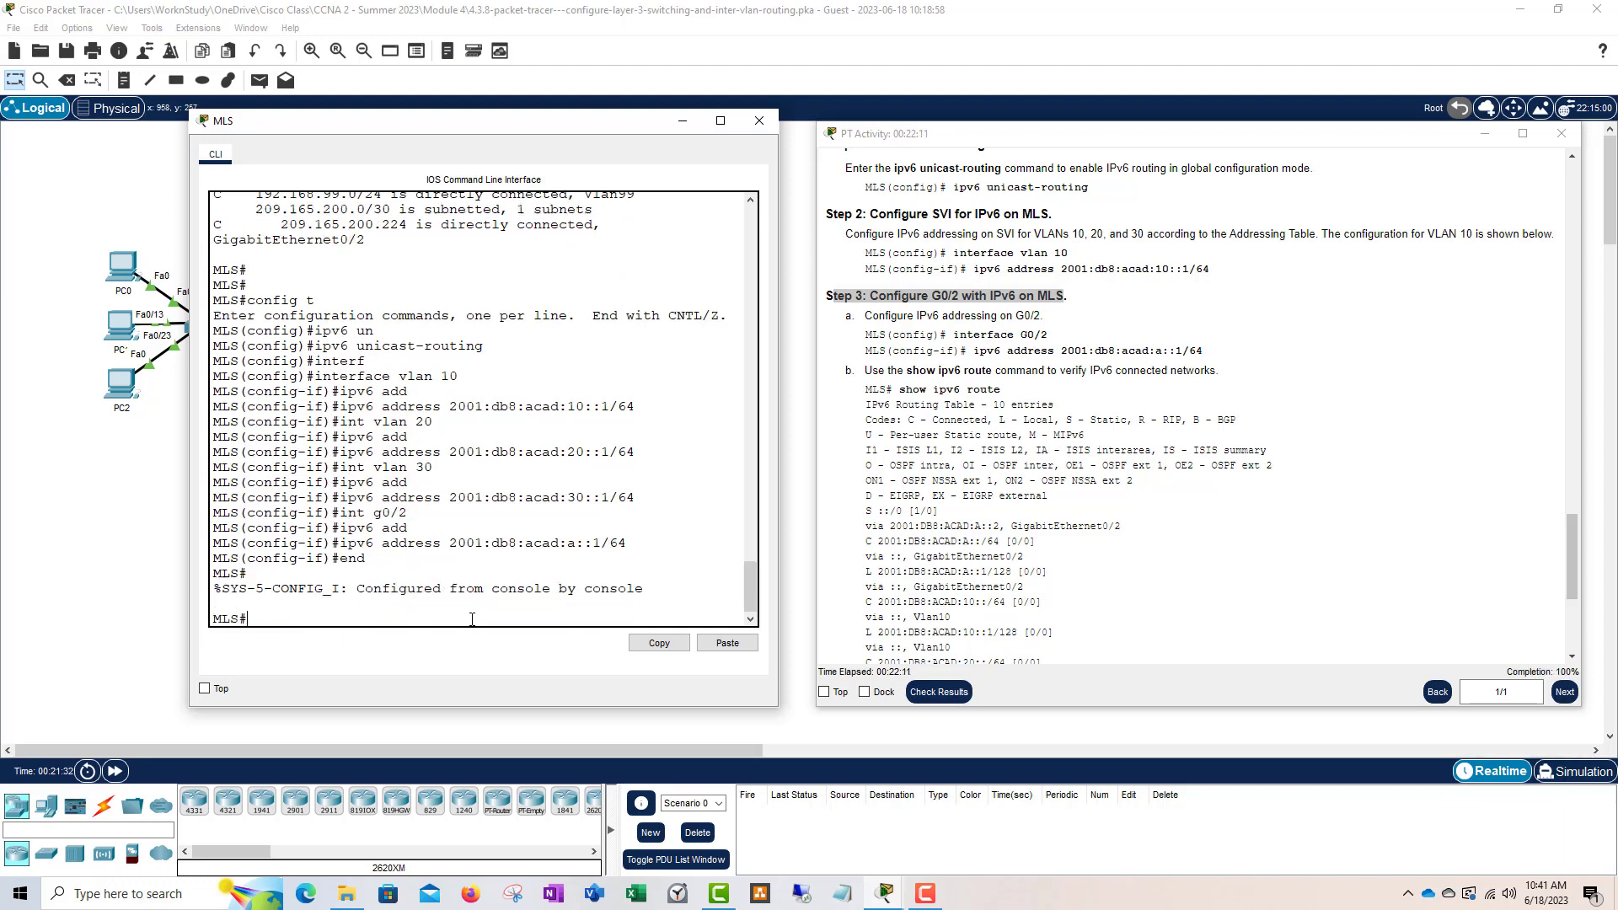
key("Return")
type("show ipv6")
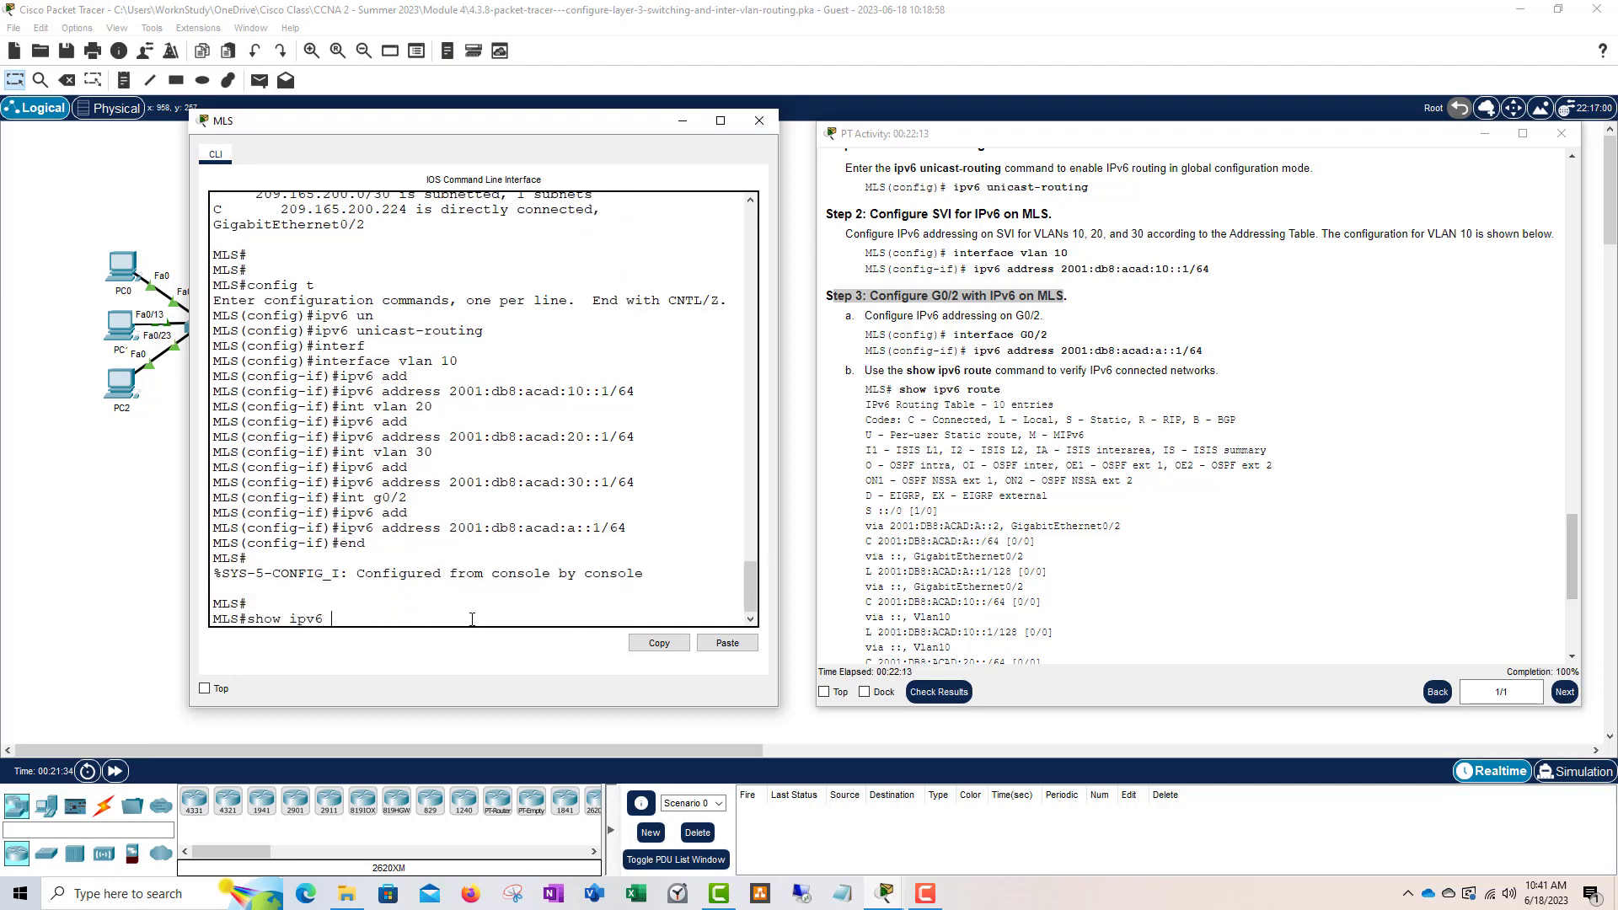
type(" route")
key("Return")
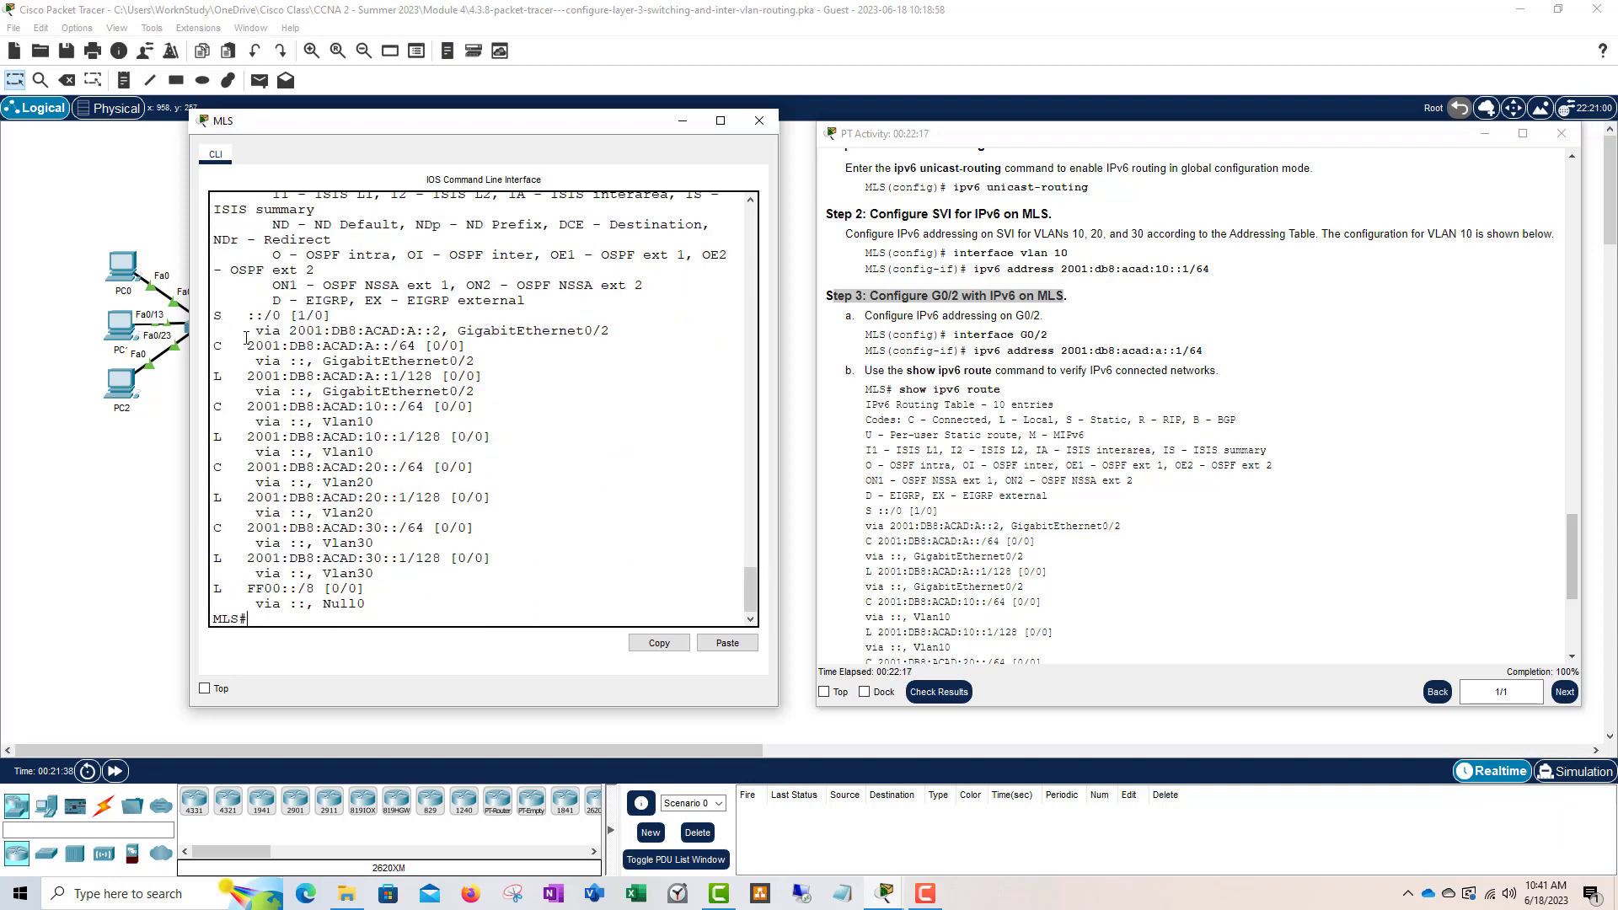
- Examine the route entries in the MLS IPv6 routing table, including the connected VLAN 10 network
left_click_drag(377, 607, 215, 317)
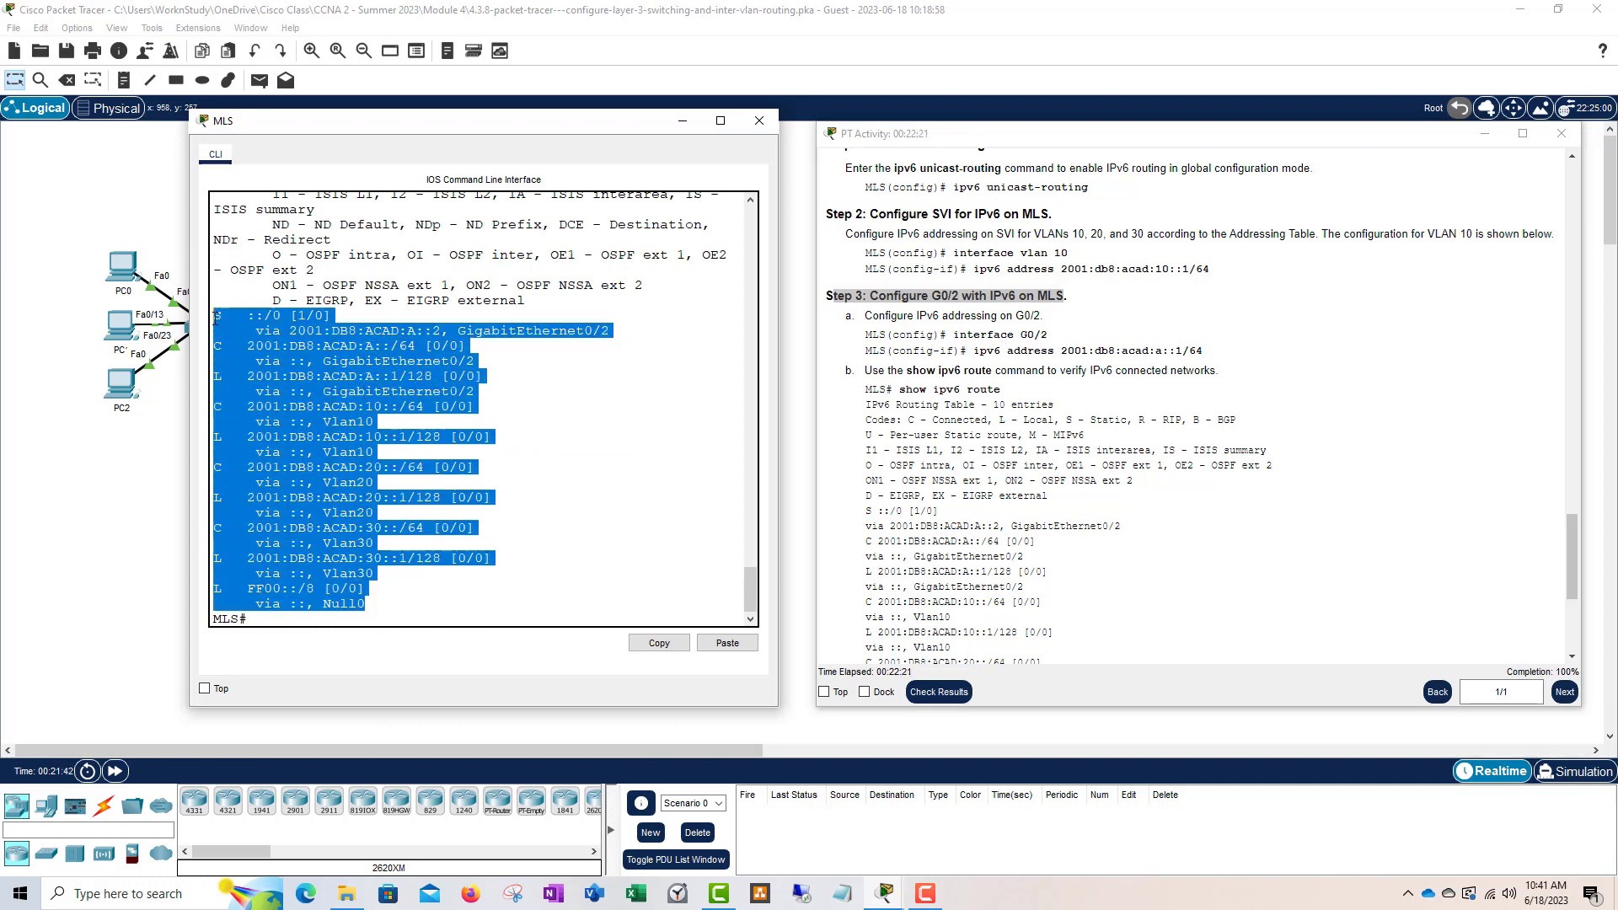
left_click(314, 330)
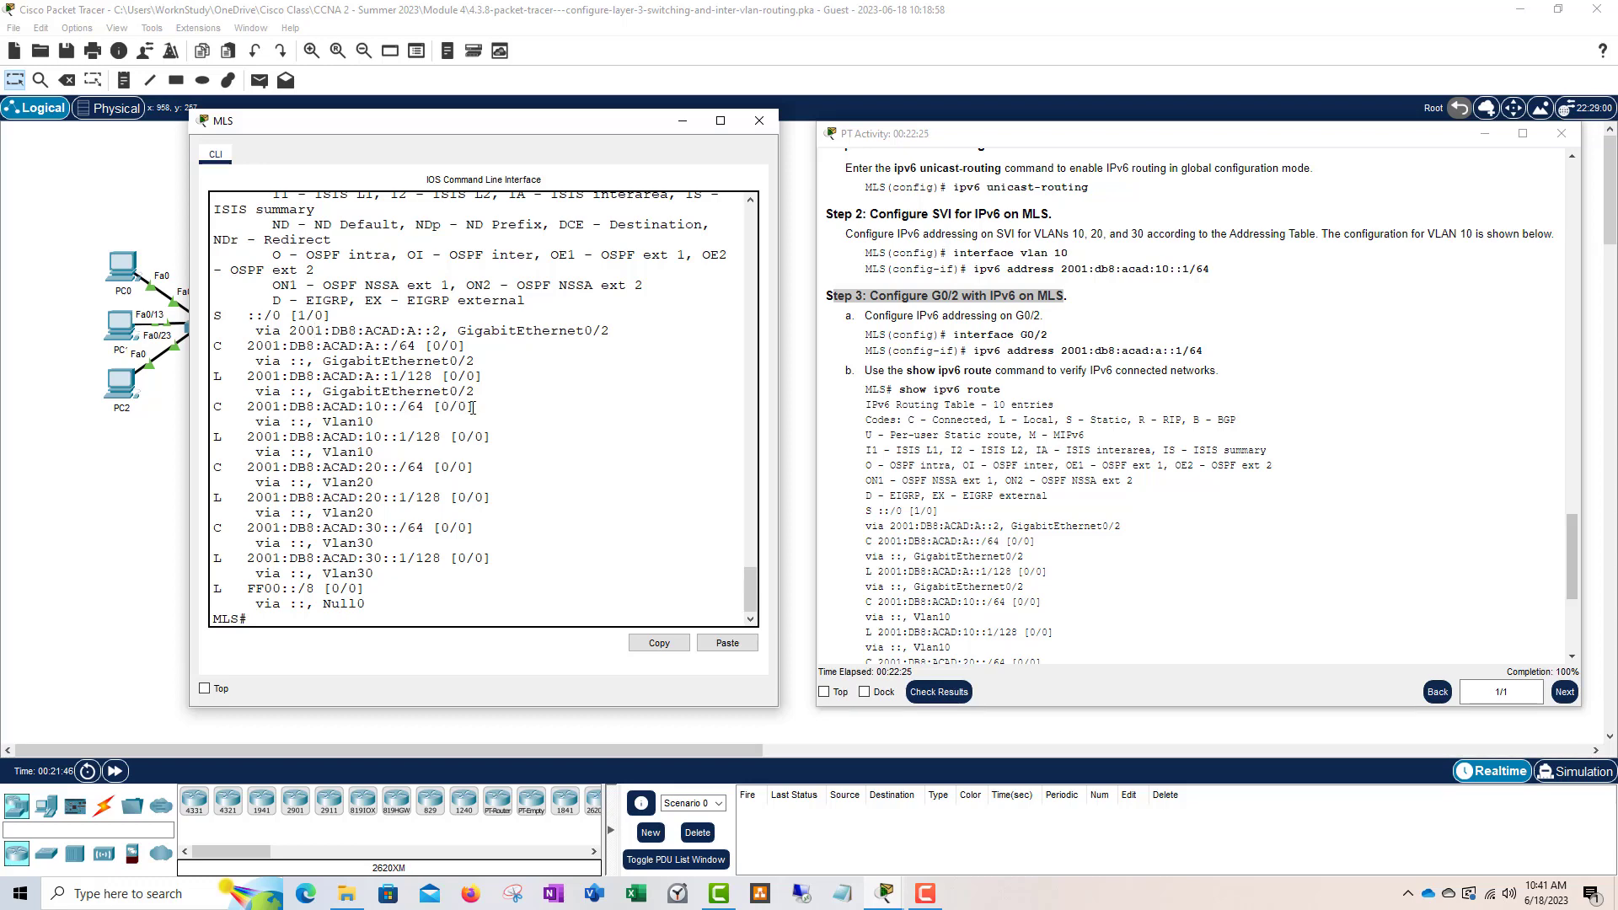
left_click_drag(473, 408, 228, 410)
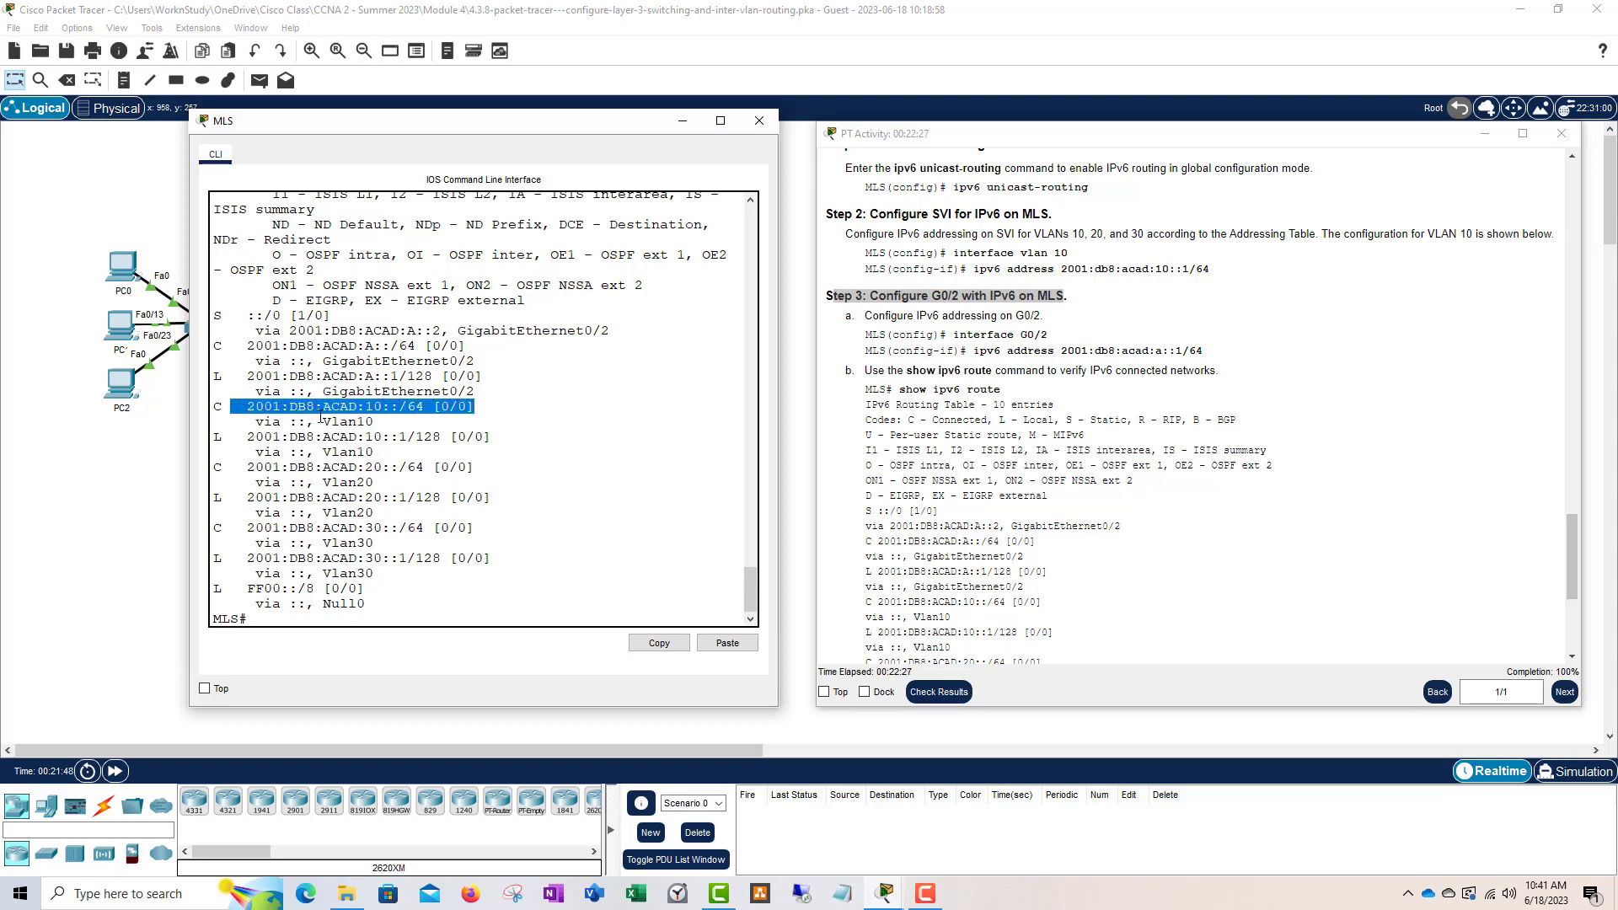
left_click(439, 528)
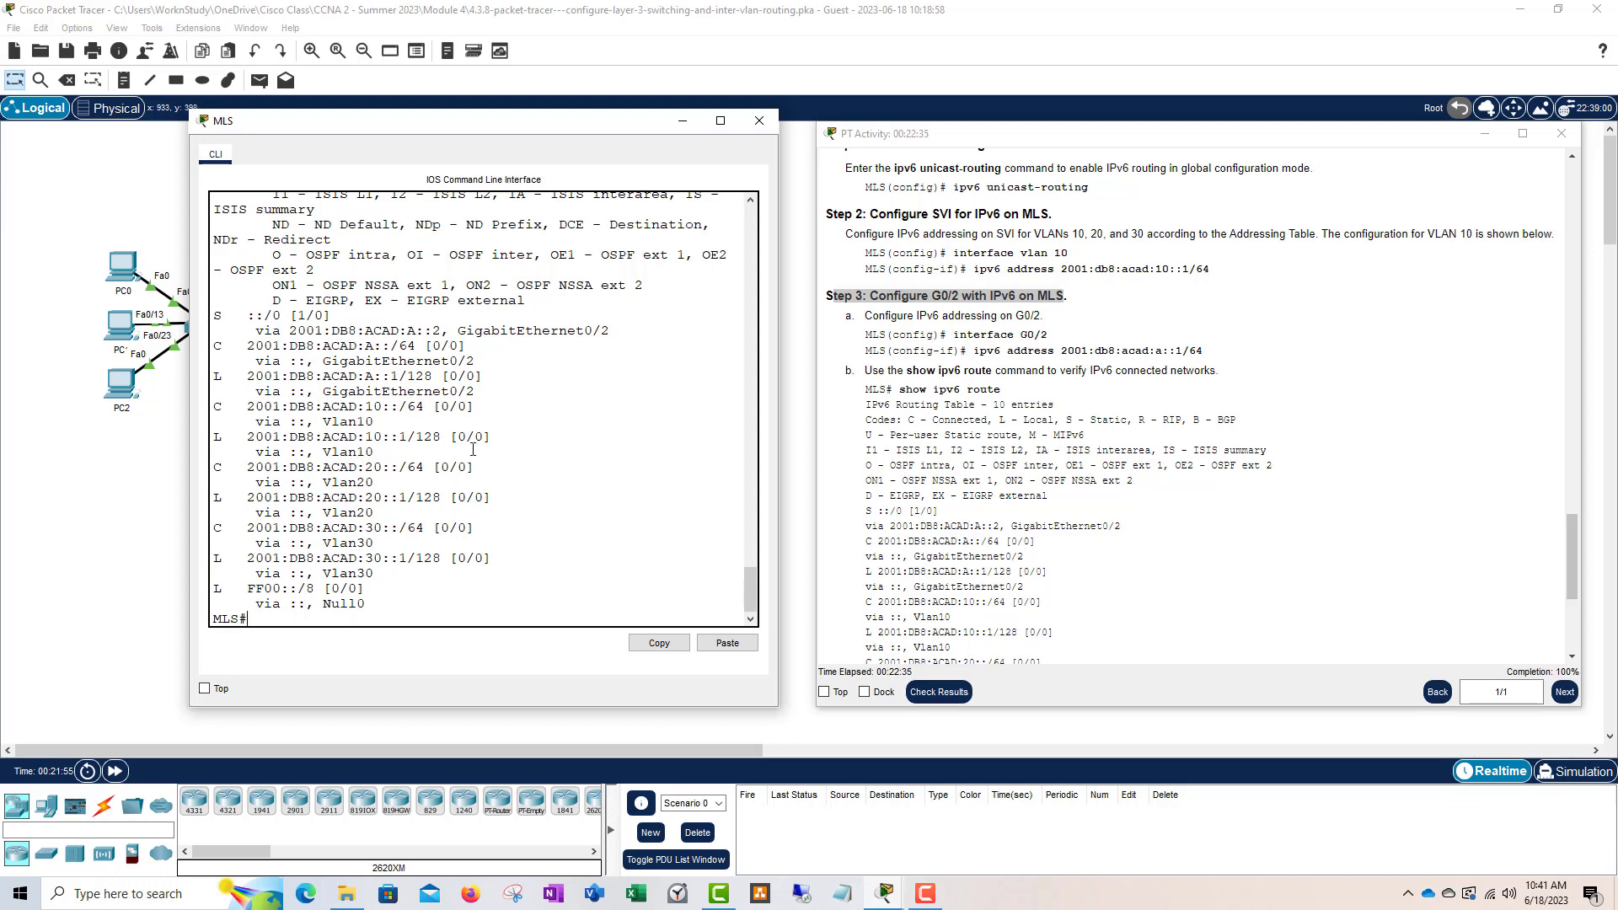
- Open PC3's command prompt and place it beside the activity instructions for the Step 4 IPv6 connectivity tests
scroll(1100, 461, "down", 3)
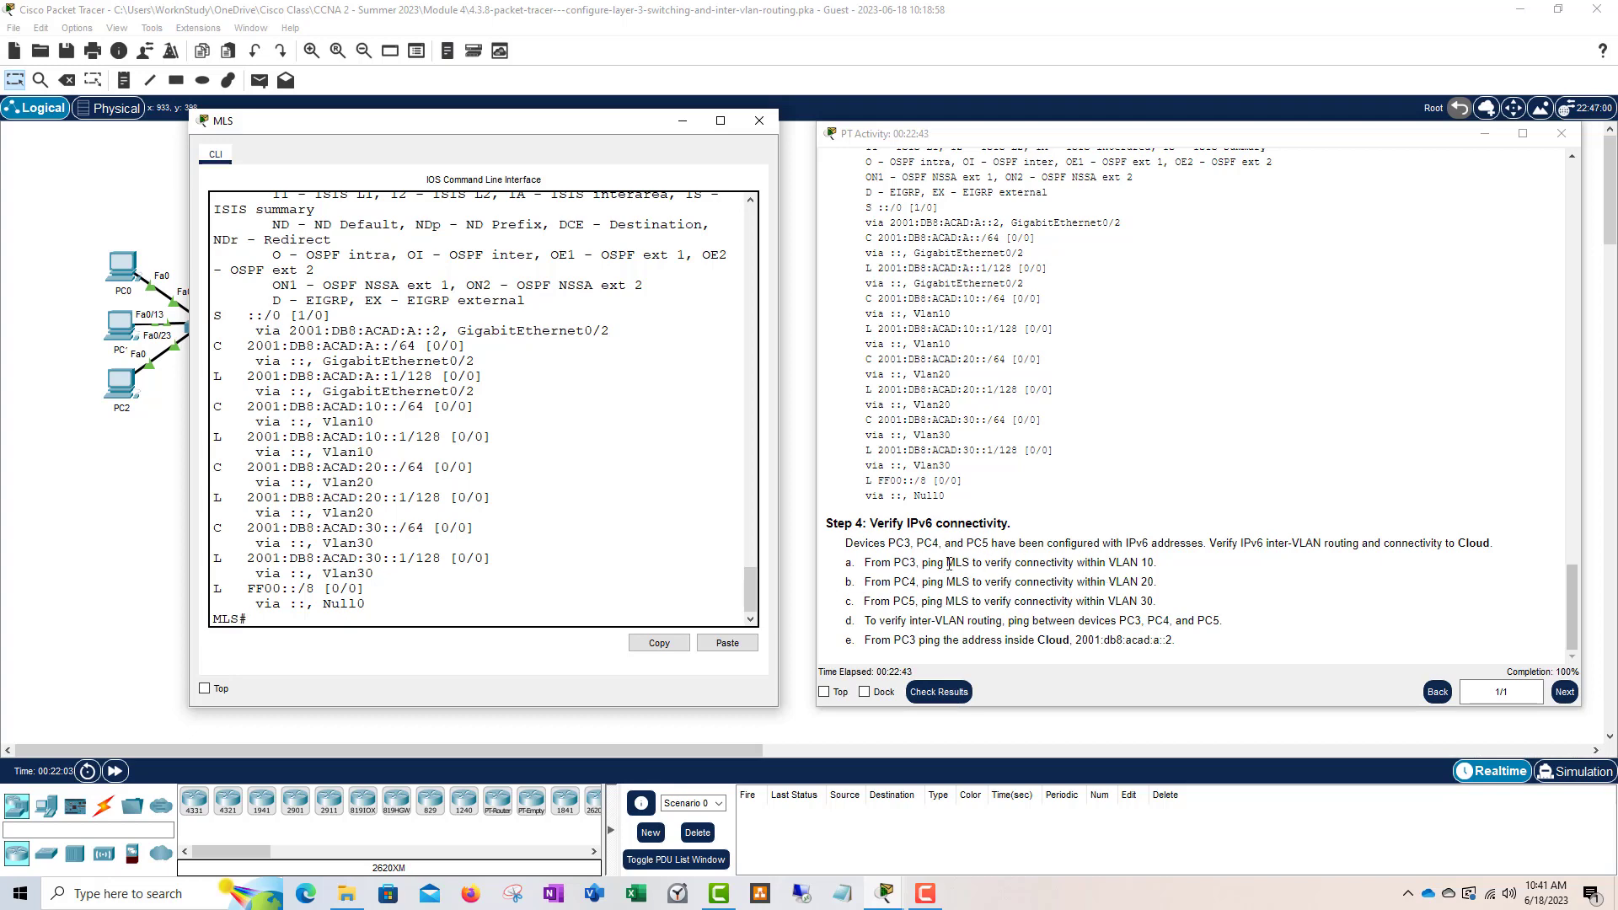
left_click_drag(472, 128, 496, 160)
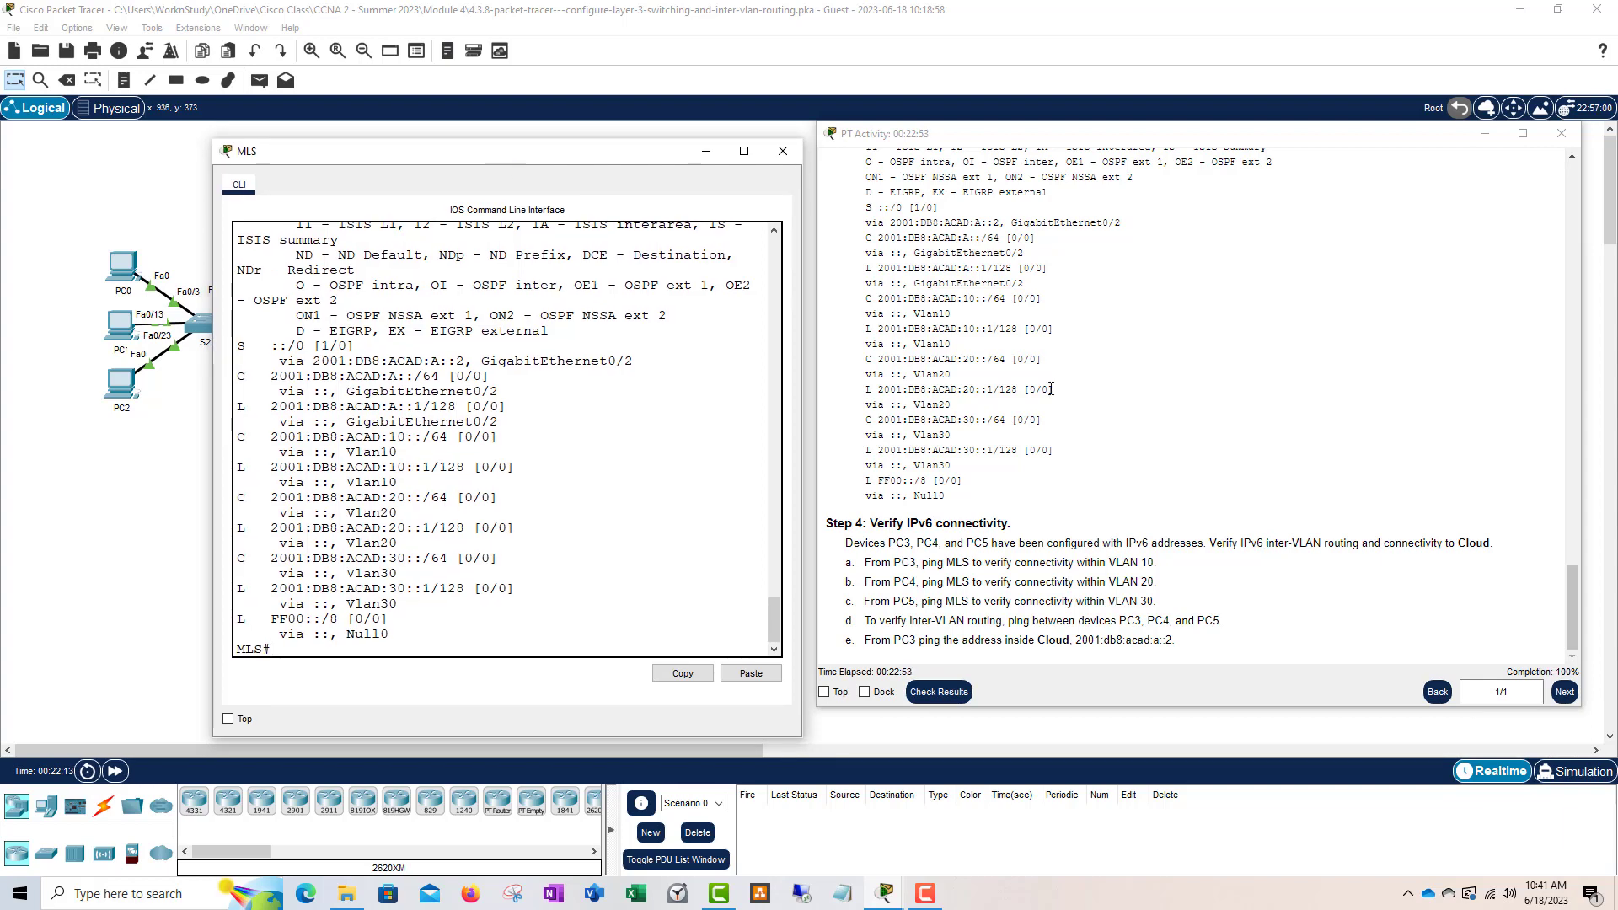
scroll(1051, 388, "up", 1)
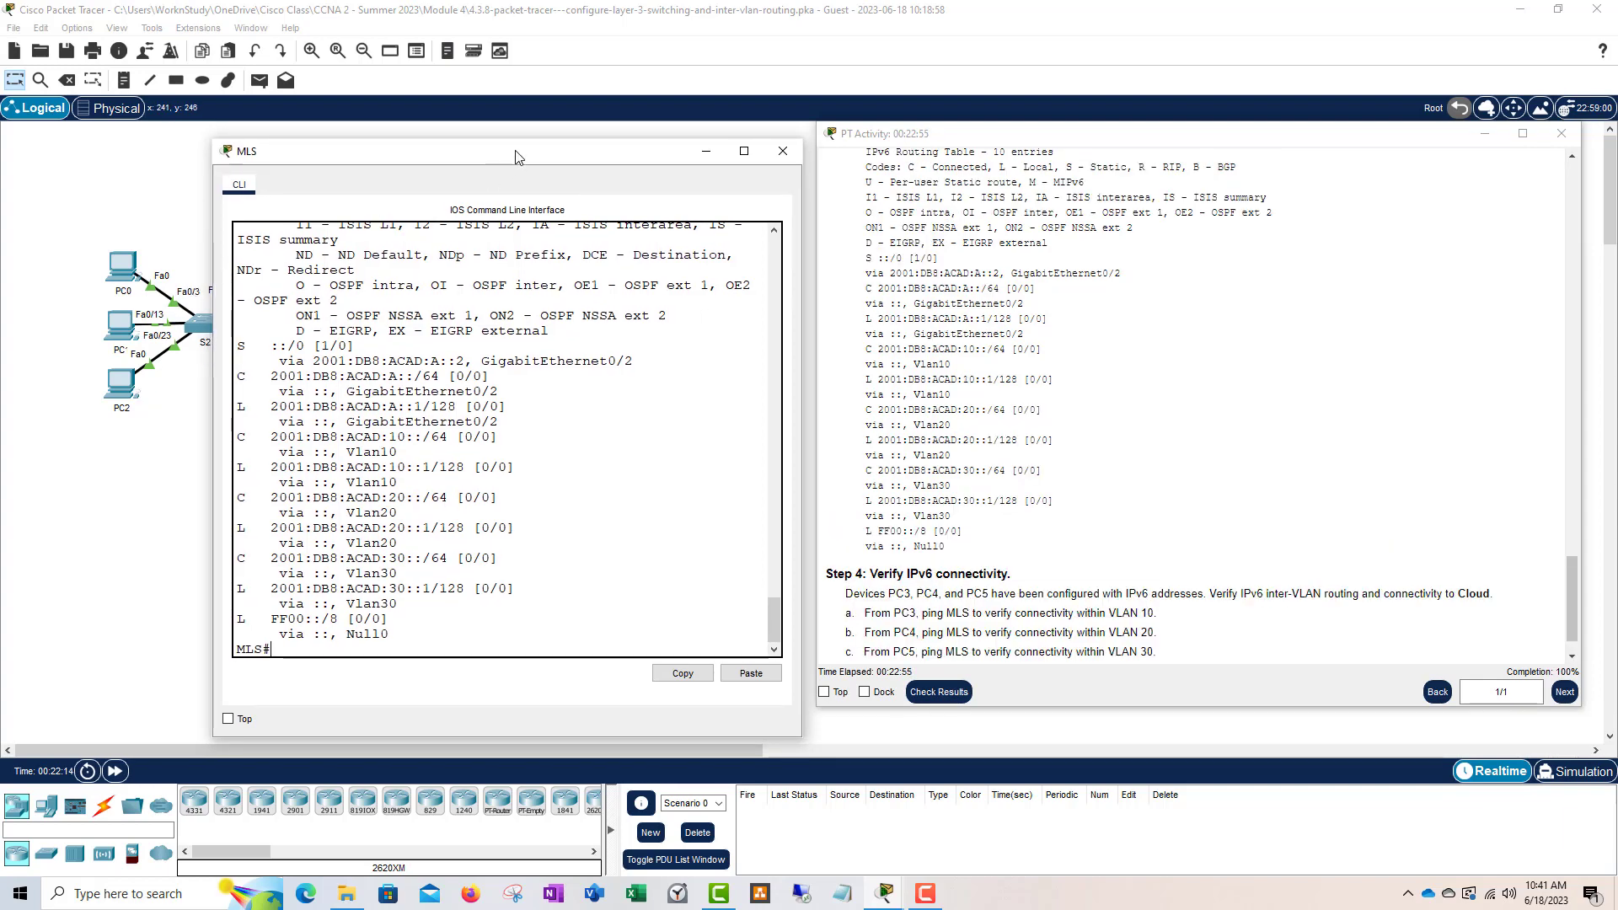
left_click_drag(516, 157, 682, 438)
left_click(472, 278)
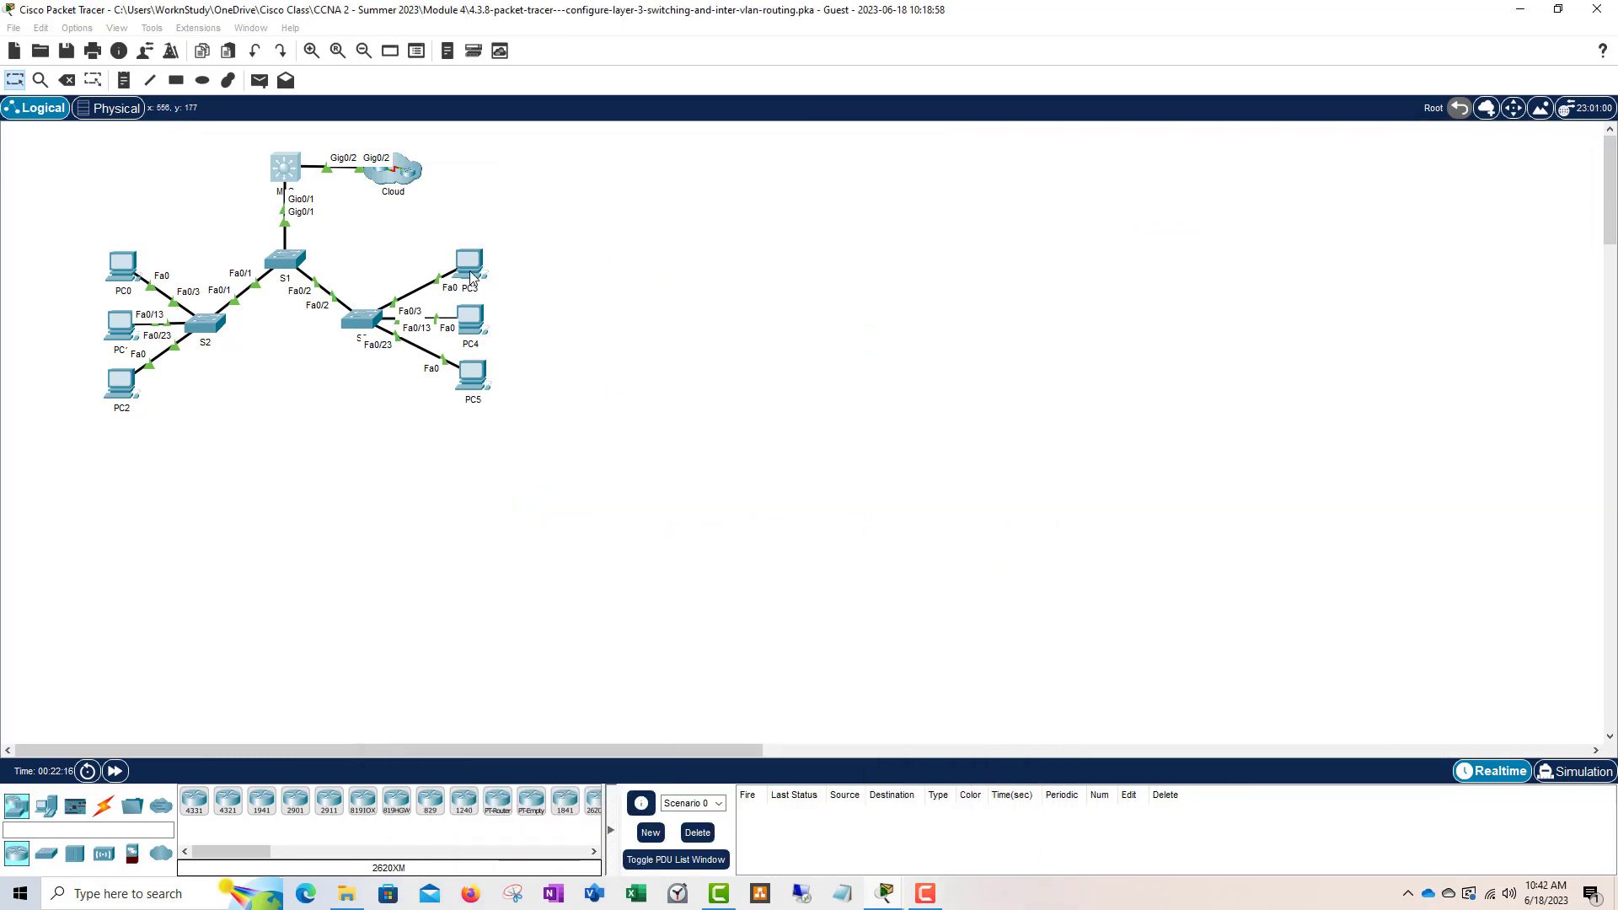
left_click(937, 297)
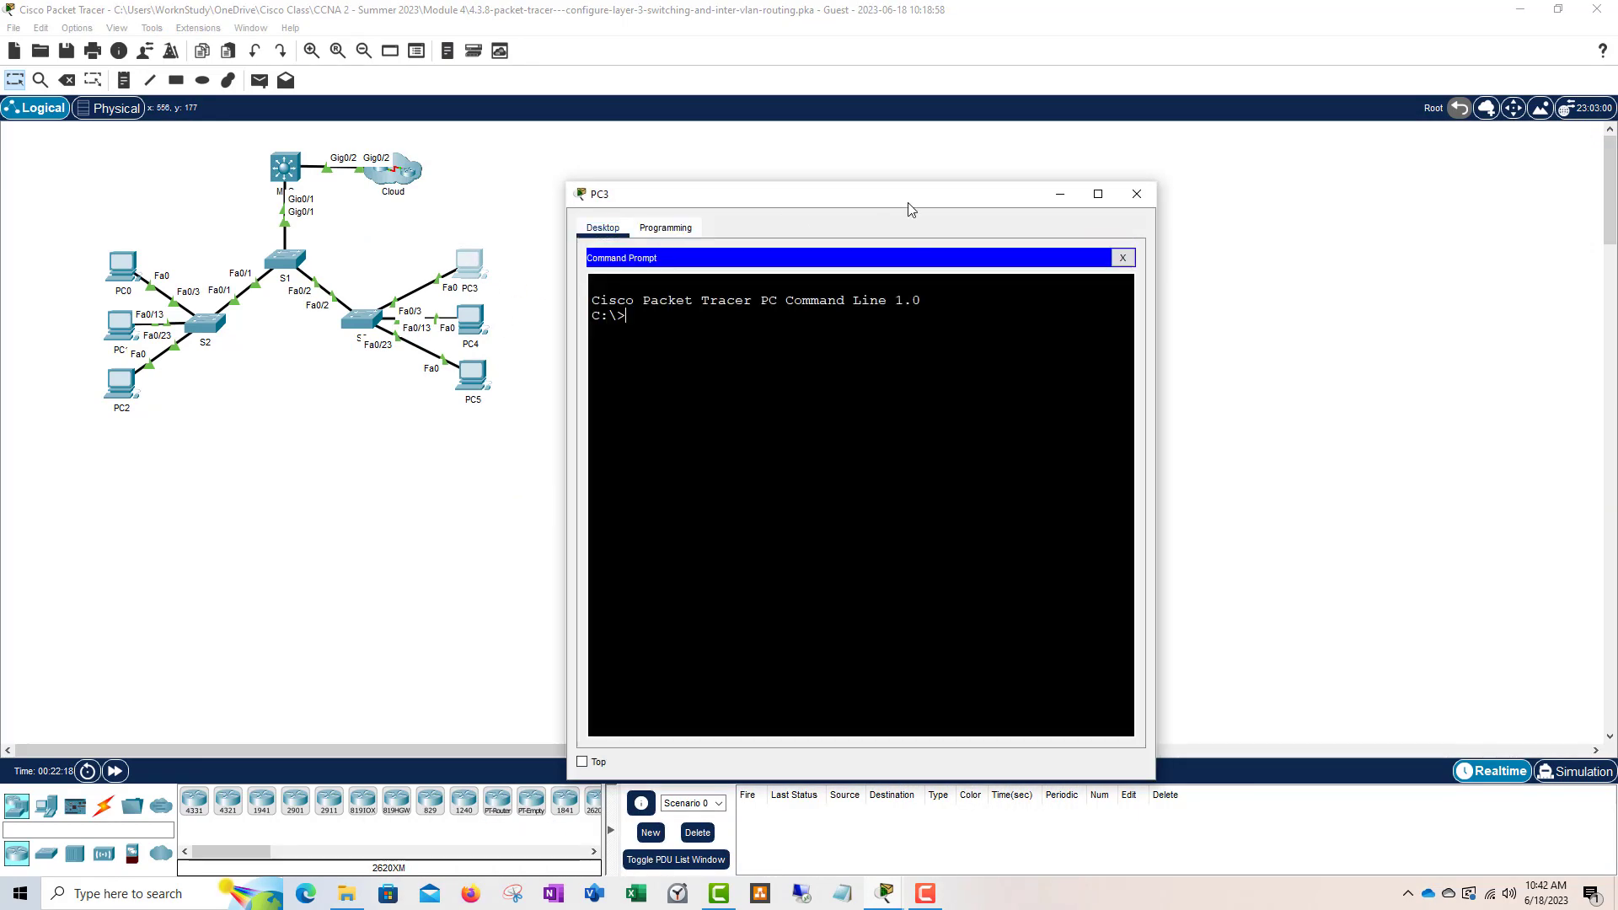
left_click_drag(911, 210, 638, 201)
mouse_move(891, 900)
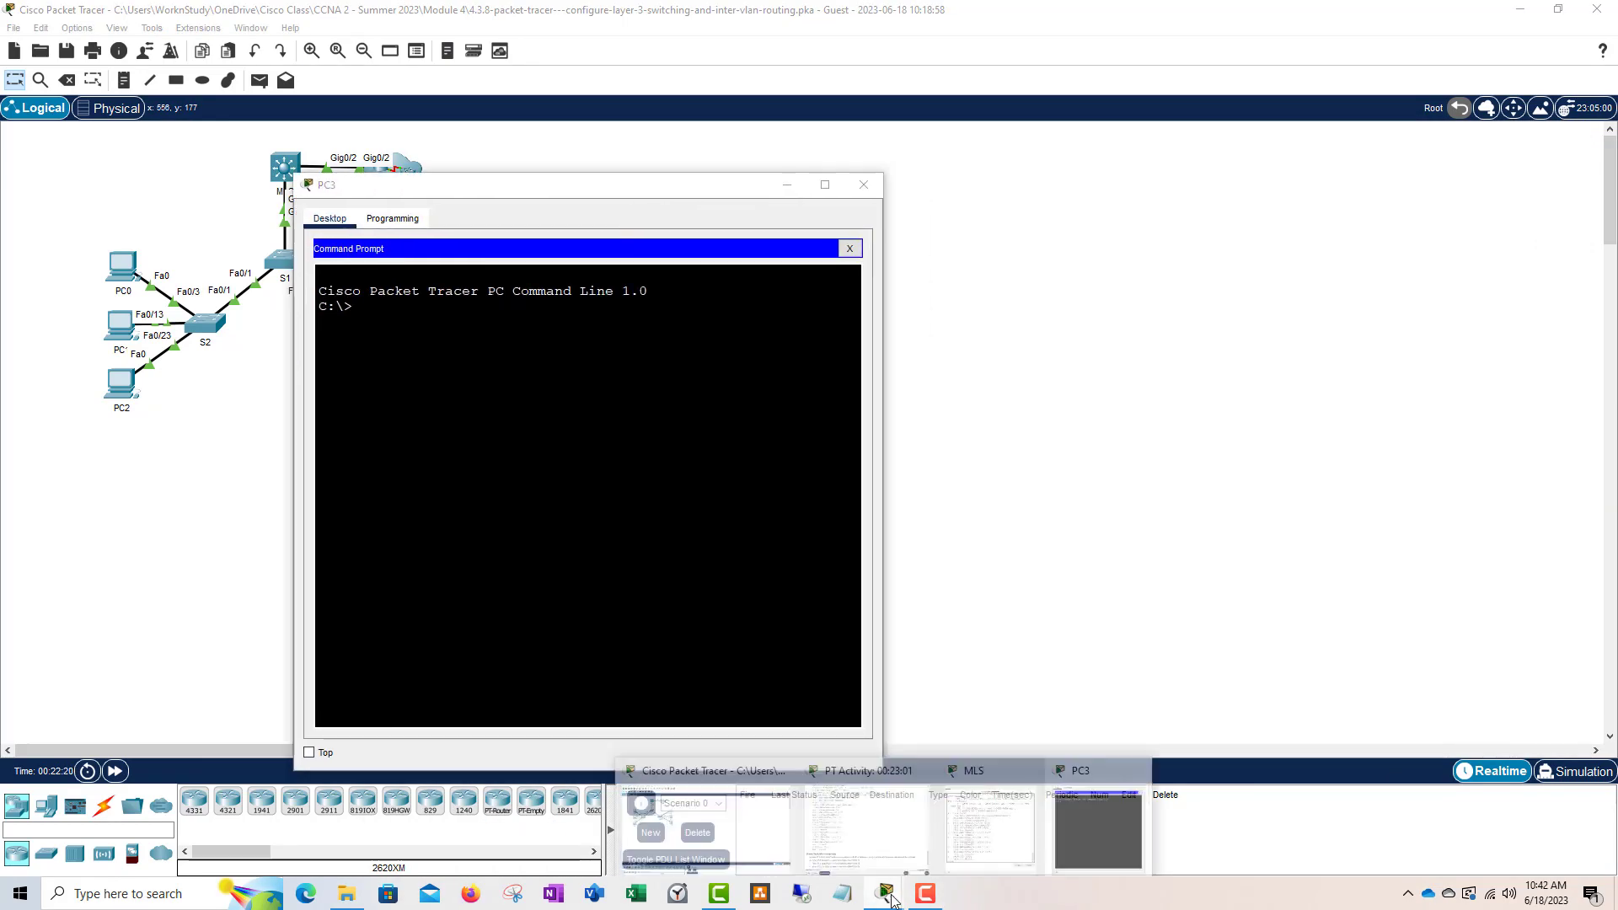
left_click(868, 822)
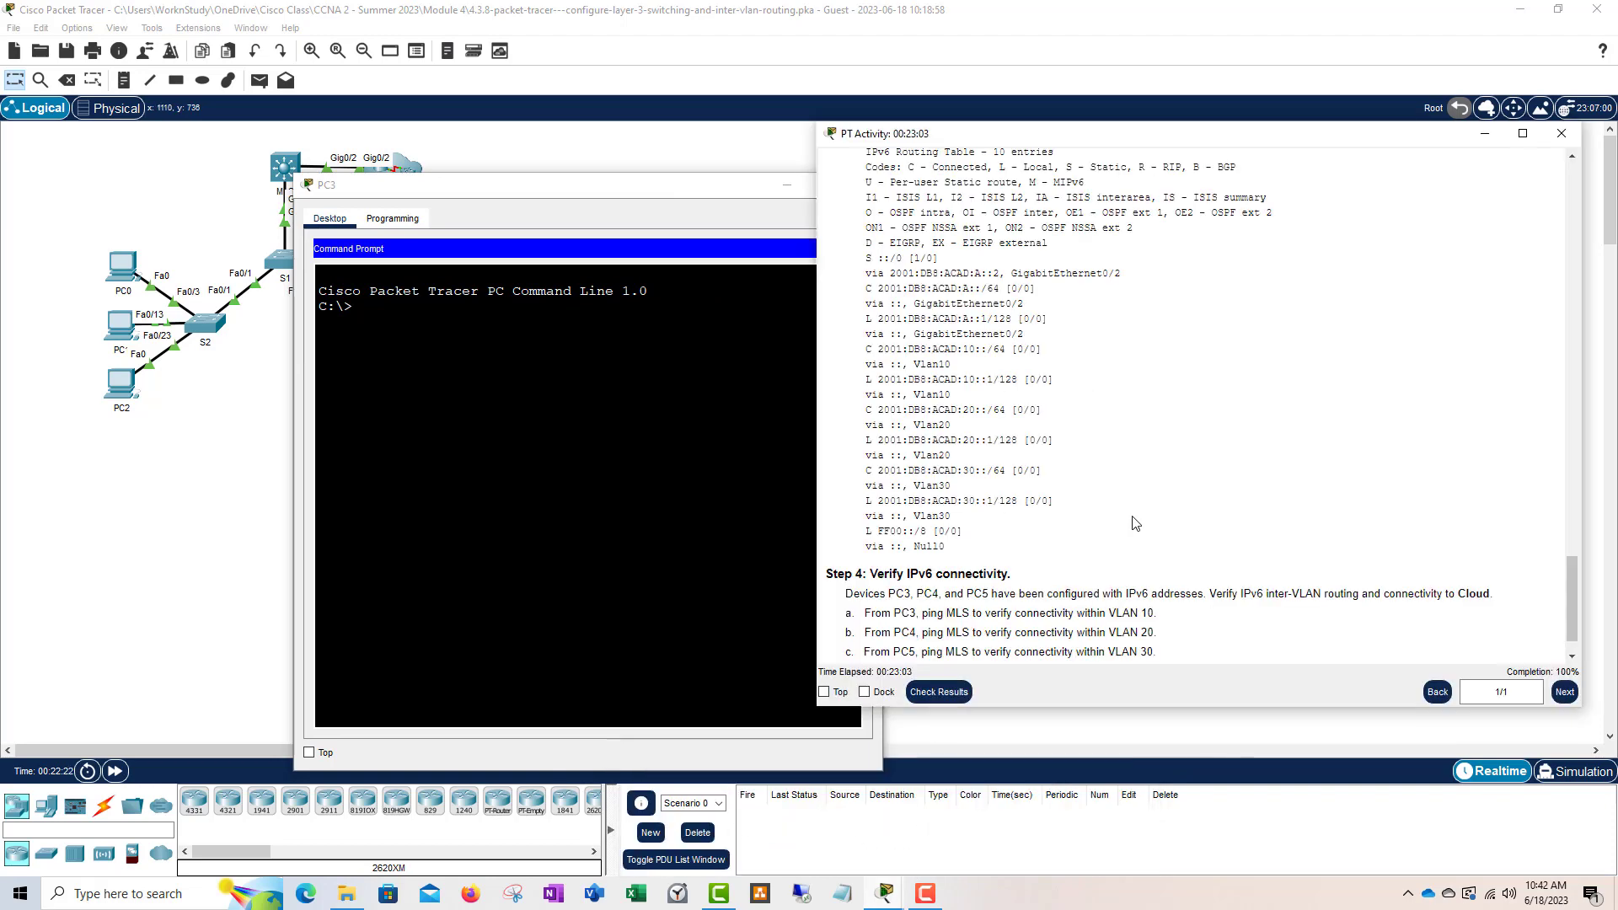
left_click_drag(734, 189, 659, 180)
scroll(1087, 320, "up", 1)
scroll(1056, 348, "up", 4)
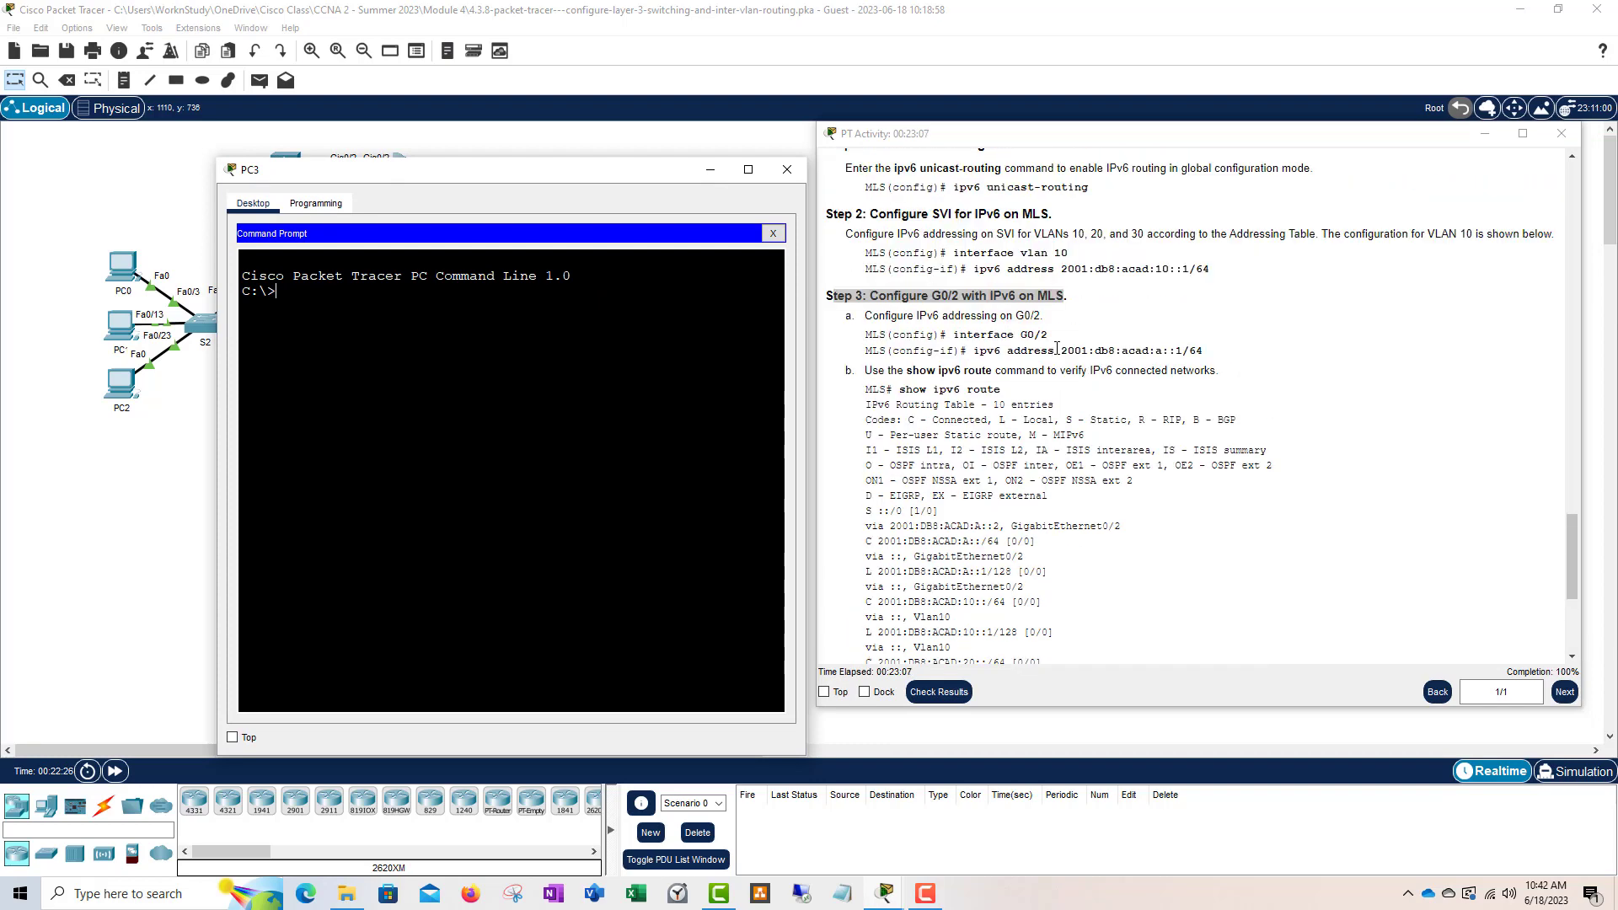
- Ping the MLS VLAN 10 IPv6 address 2001:db8:acad:10::1 from PC3's command prompt
scroll(1057, 348, "up", 1)
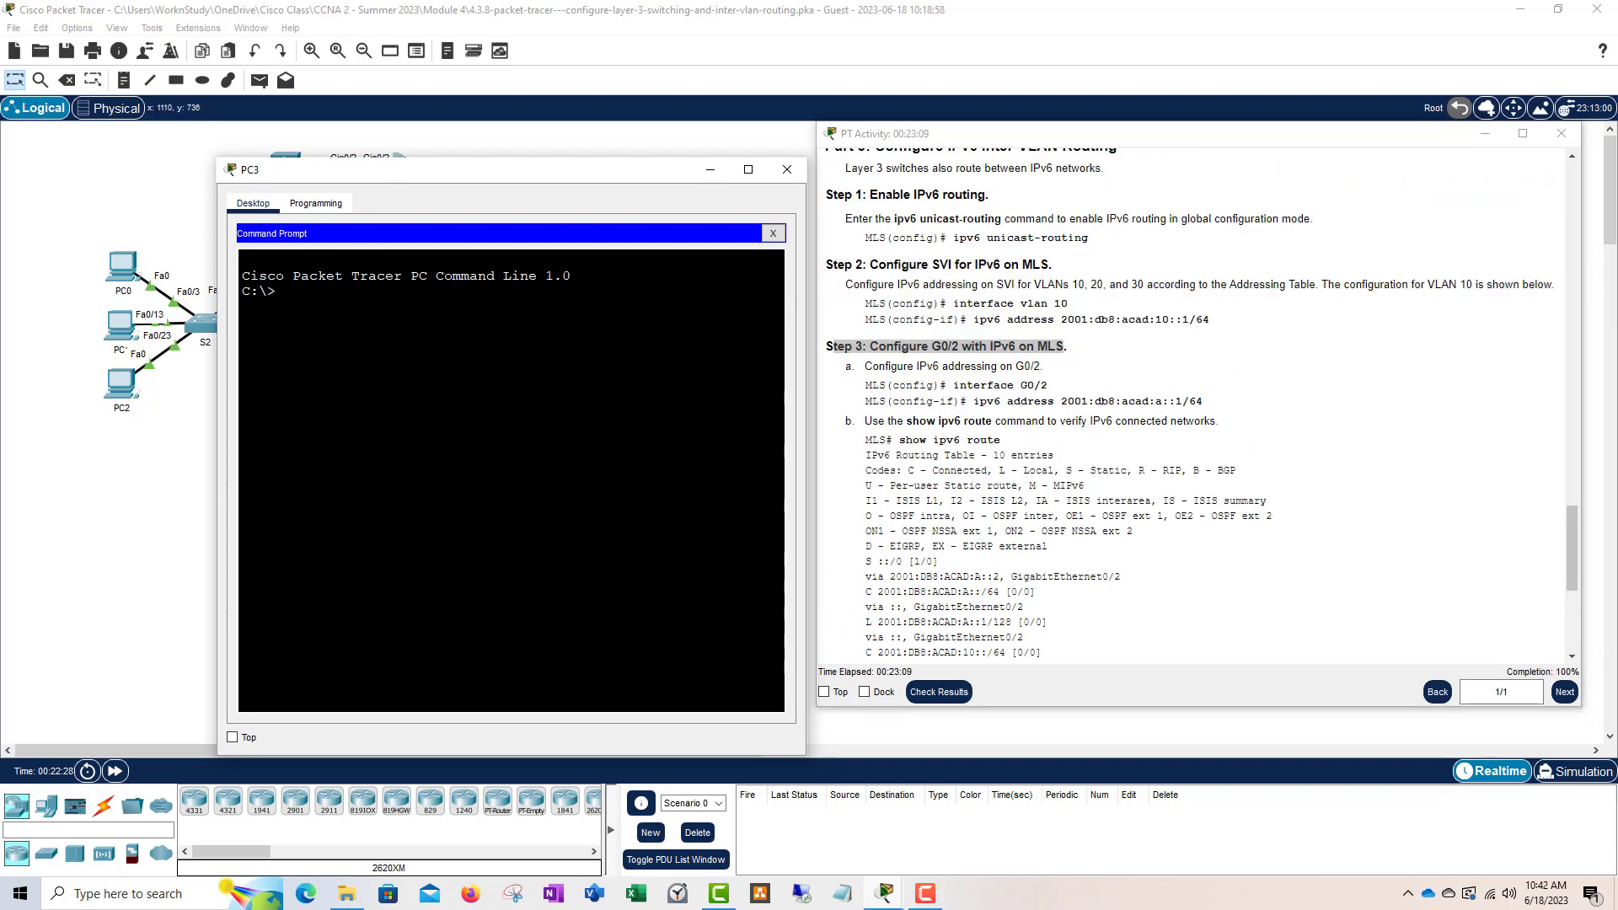
type("ping 2001:db8:aca")
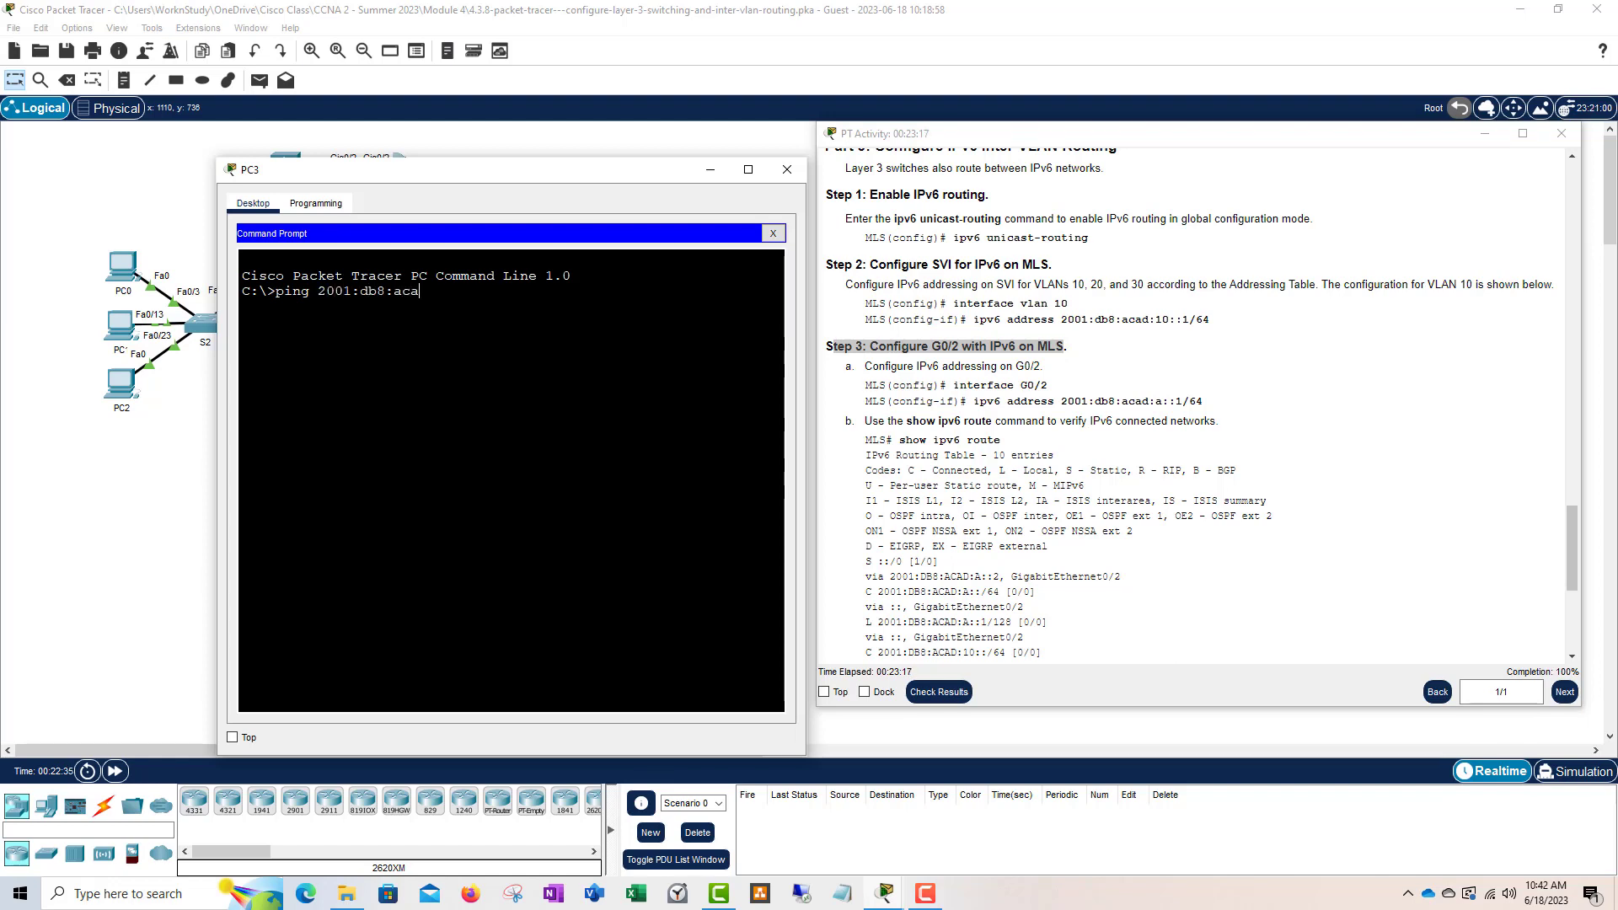
type("d:10::1")
key("Return")
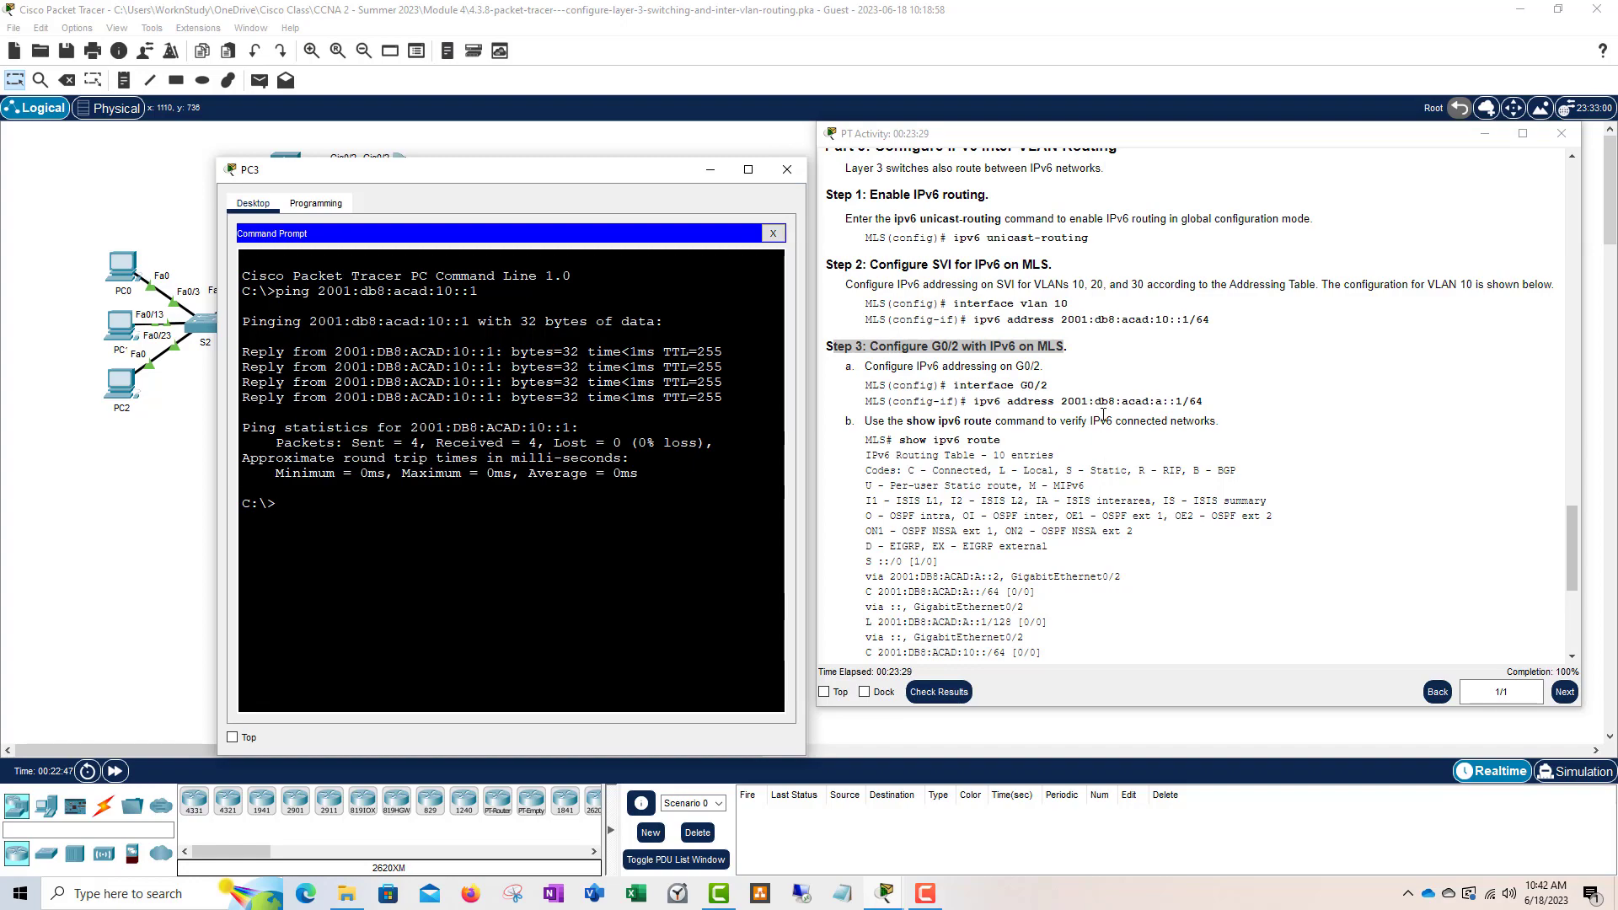
- Go back through the activity instructions past Part 1 toward the Addressing Table to look up addresses for the IPv6 connectivity tests
scroll(1105, 421, "down", 3)
scroll(1104, 447, "down", 3)
scroll(1109, 502, "up", 9)
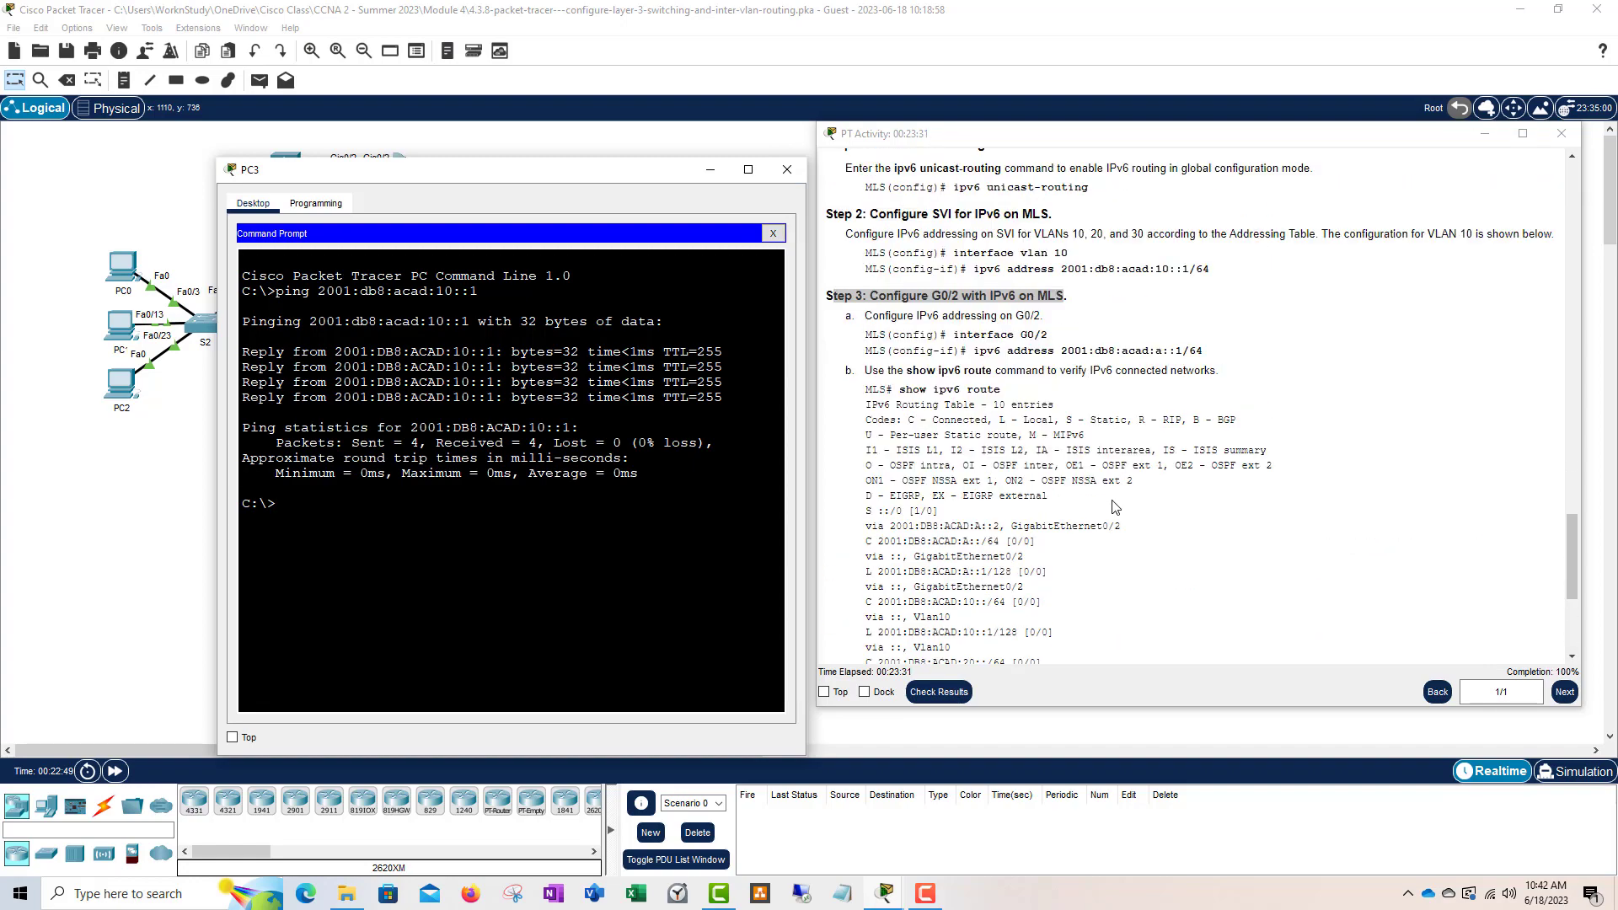
scroll(1078, 383, "up", 10)
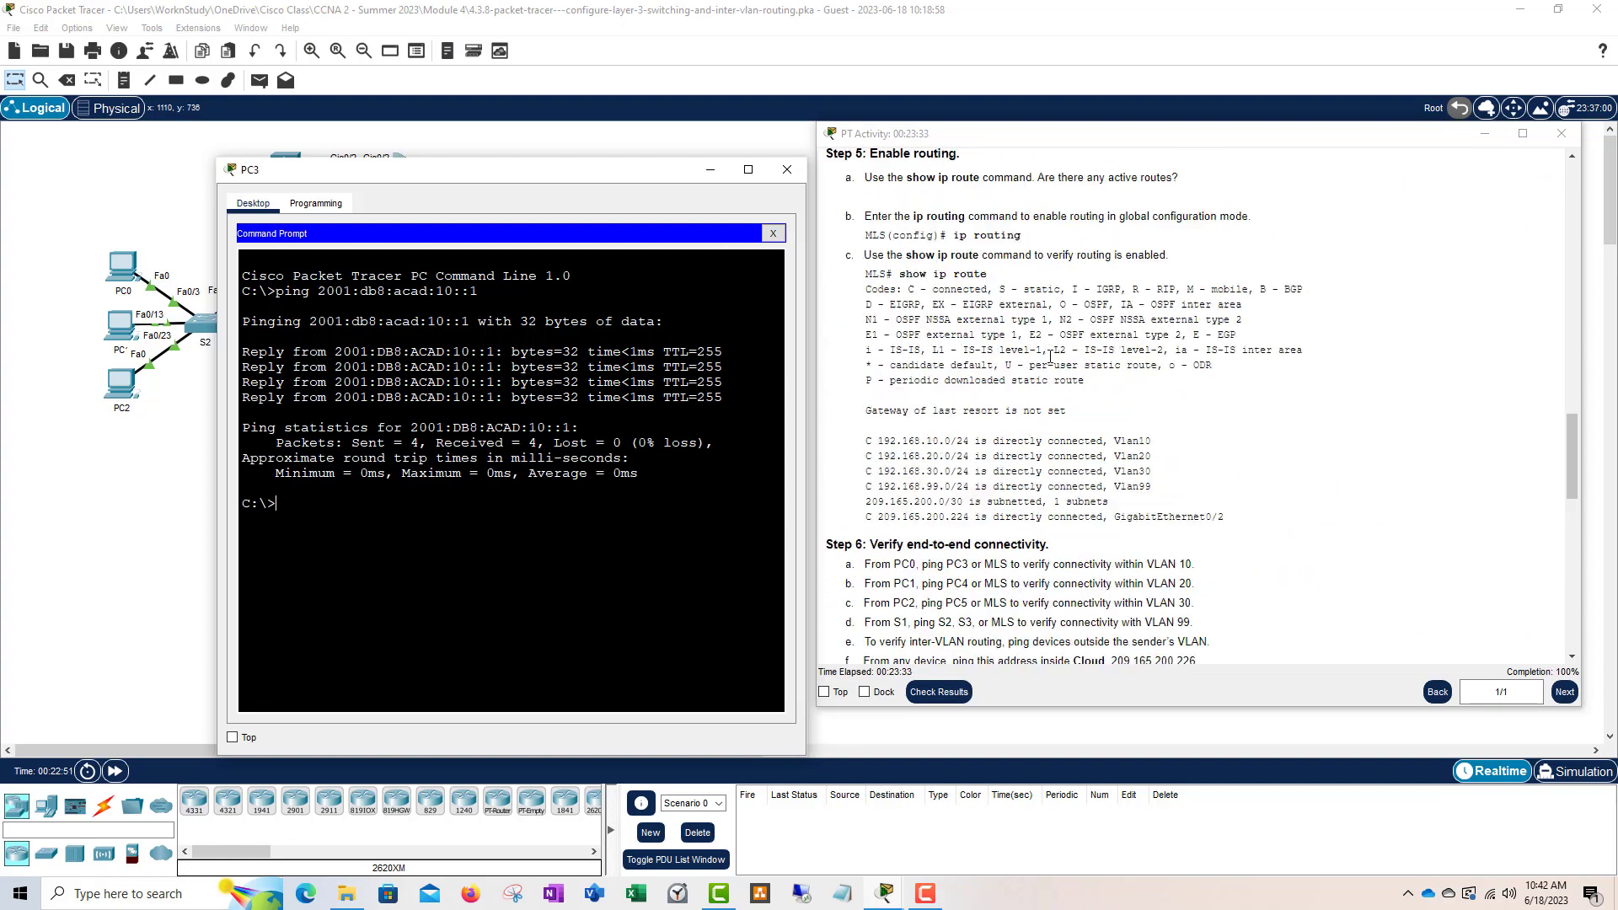
scroll(1048, 356, "up", 12)
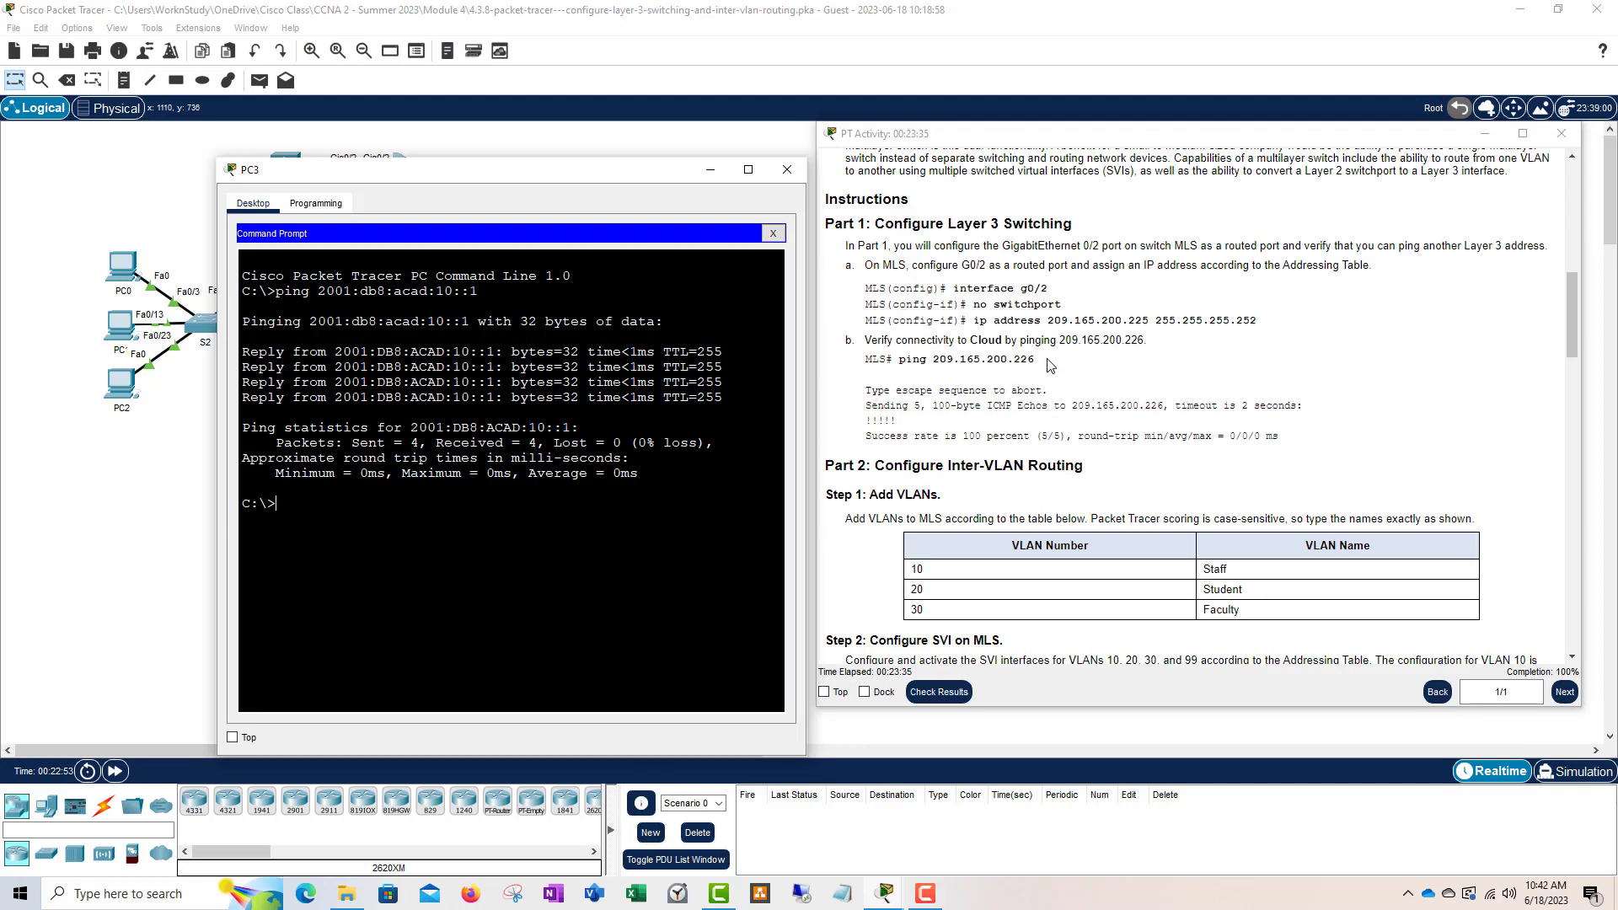